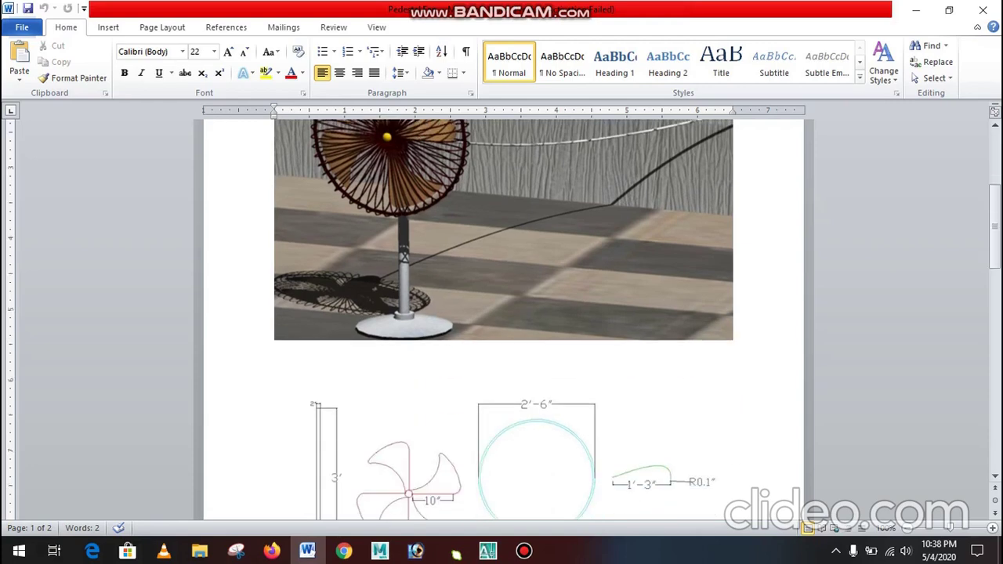
- Review the pedestal fan renders and dimensioned drawings in Word, ending by switching to AutoCAD
{"action": "scroll", "coordinate": [502, 314], "scroll_direction": "down", "scroll_amount": 2}
{"action": "scroll", "coordinate": [501, 313], "scroll_direction": "down", "scroll_amount": 15}
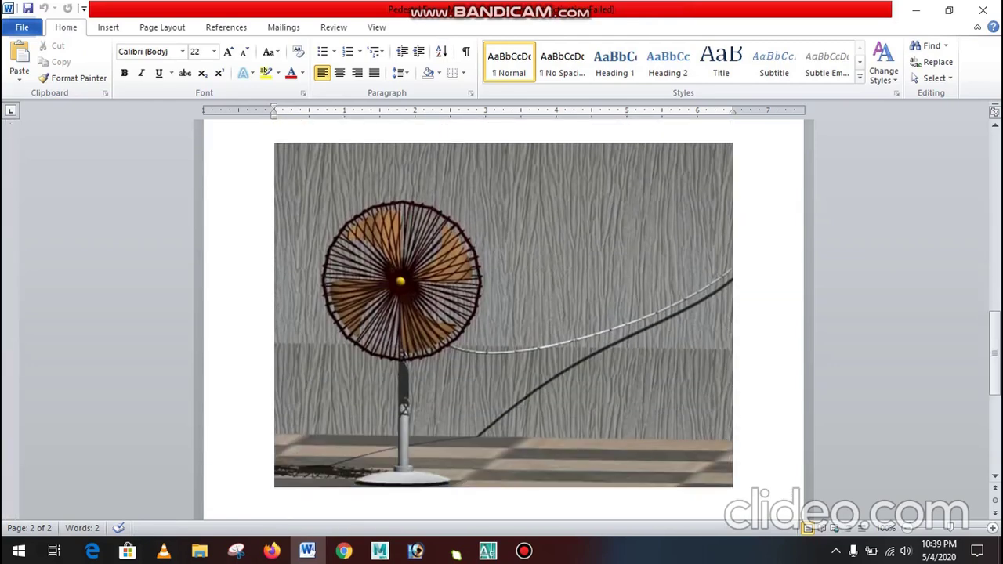
{"action": "left_click", "coordinate": [916, 11]}
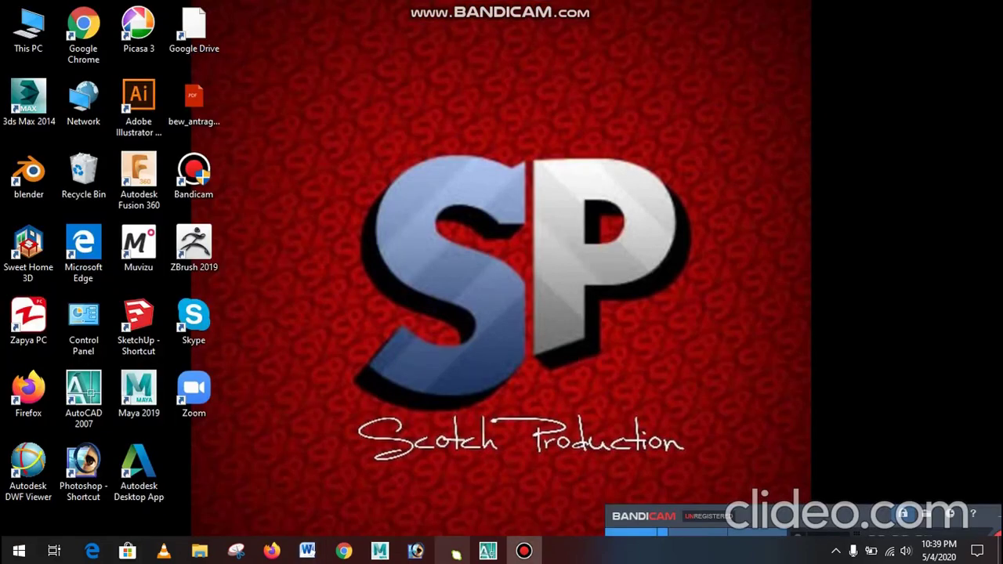
{"action": "left_click", "coordinate": [487, 550]}
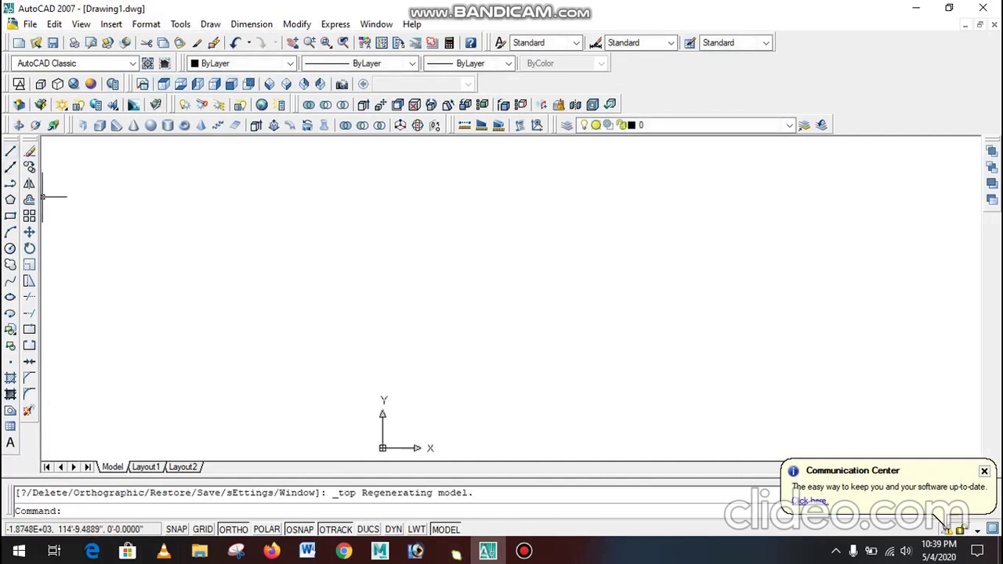
{"action": "left_click", "coordinate": [10, 151]}
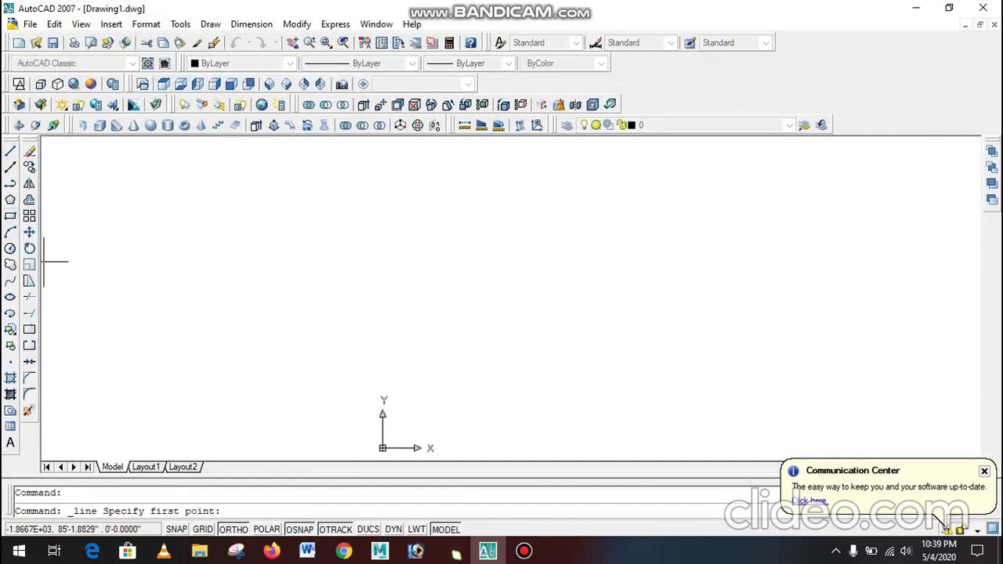
{"action": "left_click", "coordinate": [10, 249]}
{"action": "left_click", "coordinate": [387, 269]}
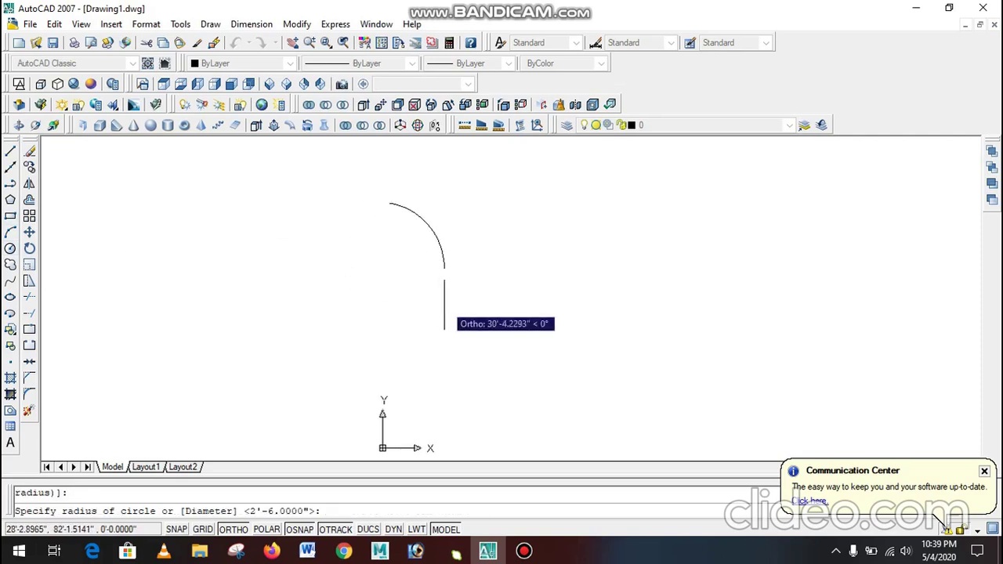
{"action": "key", "text": "Escape"}
- Draw a vertical line 2'6" long in the top view
{"action": "left_click", "coordinate": [10, 150]}
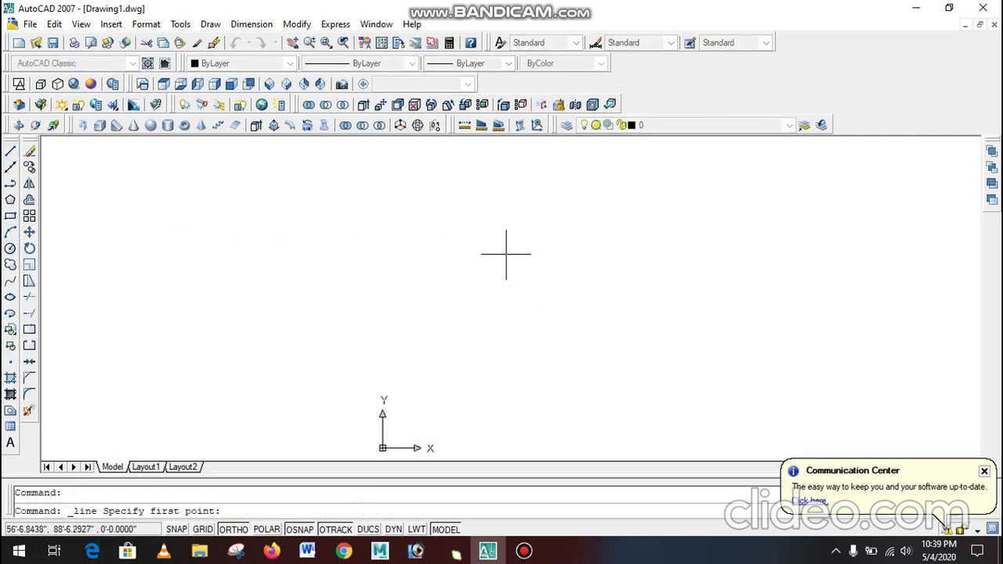
{"action": "left_click", "coordinate": [522, 204]}
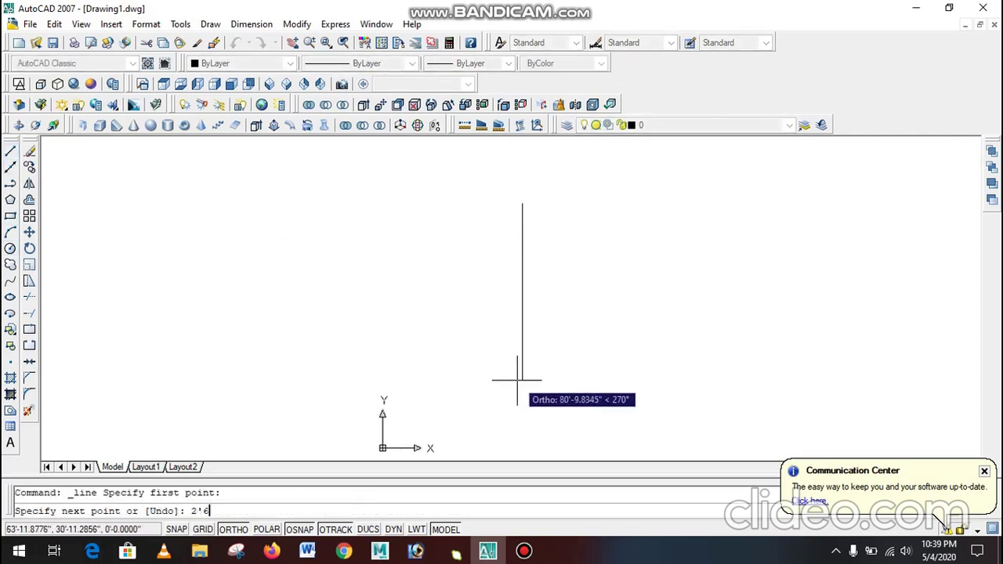
{"action": "key", "text": "Escape"}
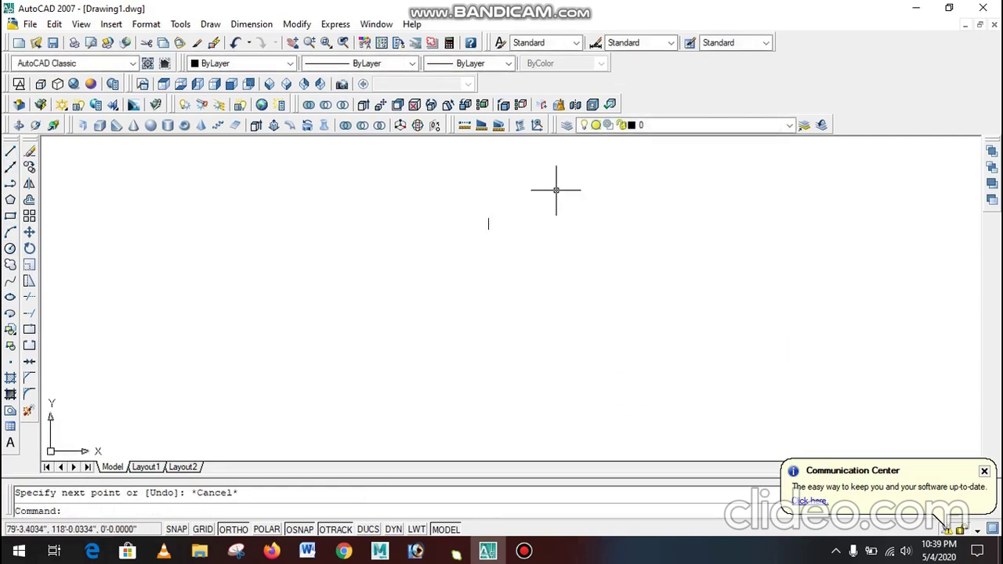
- Change the colour of the vertical line to red
{"action": "left_click", "coordinate": [603, 208]}
{"action": "left_click", "coordinate": [546, 253]}
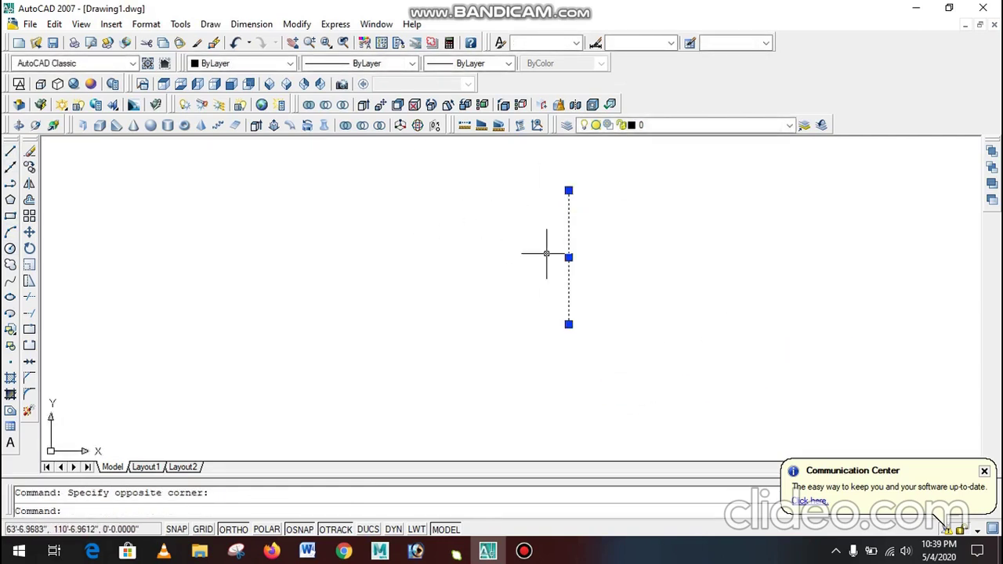
{"action": "left_click", "coordinate": [235, 63]}
{"action": "left_click", "coordinate": [223, 99]}
{"action": "key", "text": "Escape"}
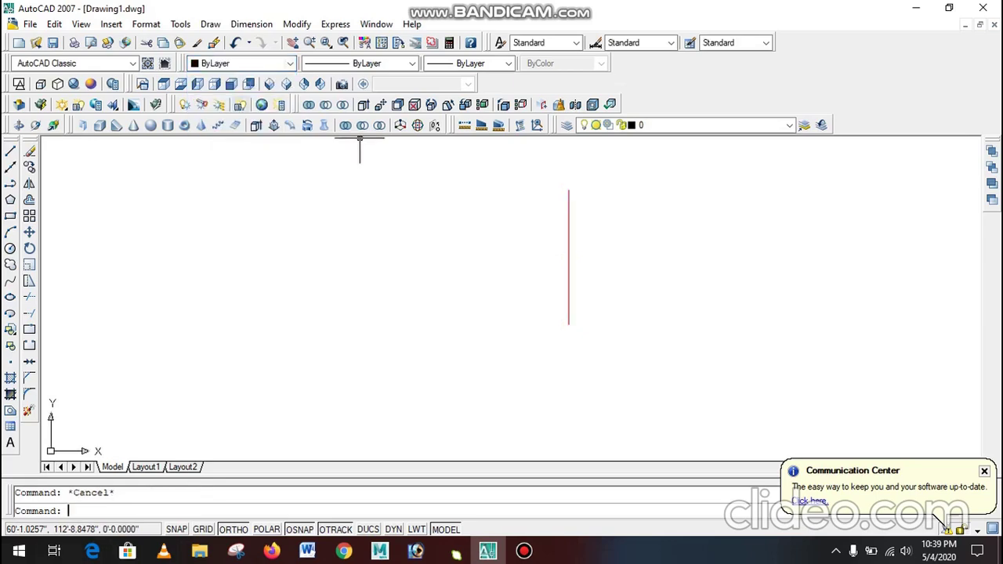
- Check the fan's dimensioned sketches and render in the Word document, ending by returning to AutoCAD
{"action": "left_click", "coordinate": [308, 551]}
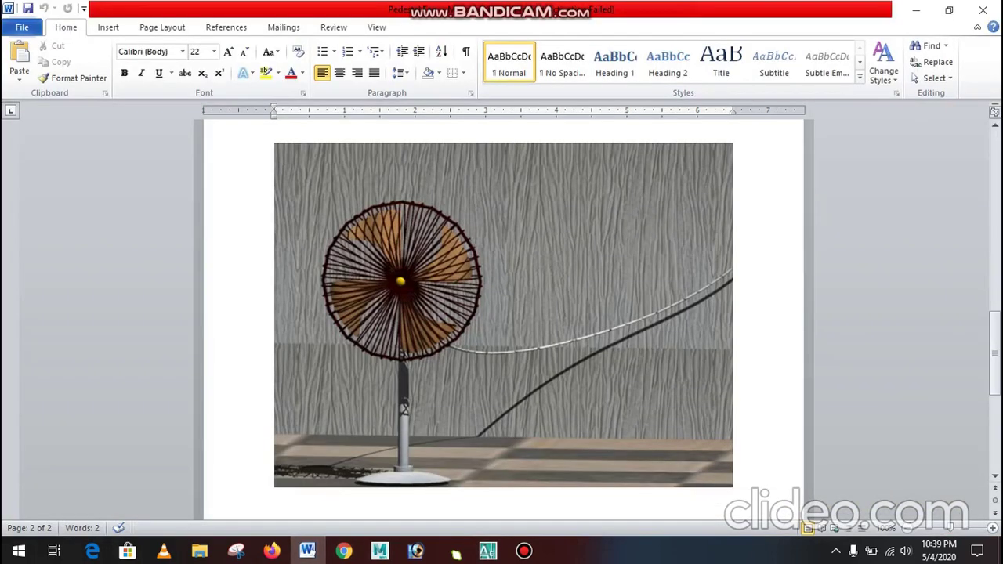
{"action": "scroll", "coordinate": [502, 313], "scroll_direction": "up", "scroll_amount": 8}
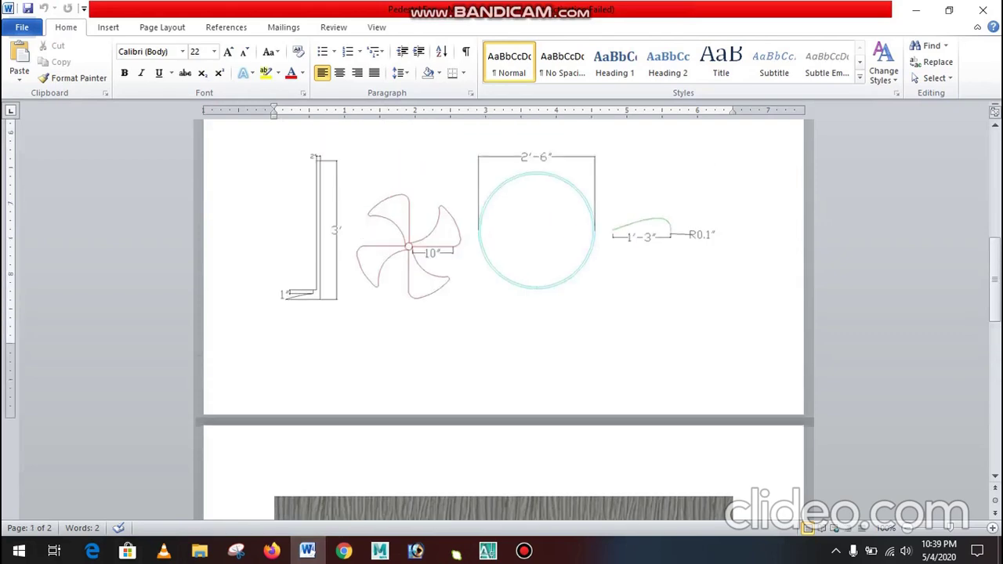
{"action": "scroll", "coordinate": [502, 313], "scroll_direction": "down", "scroll_amount": 4}
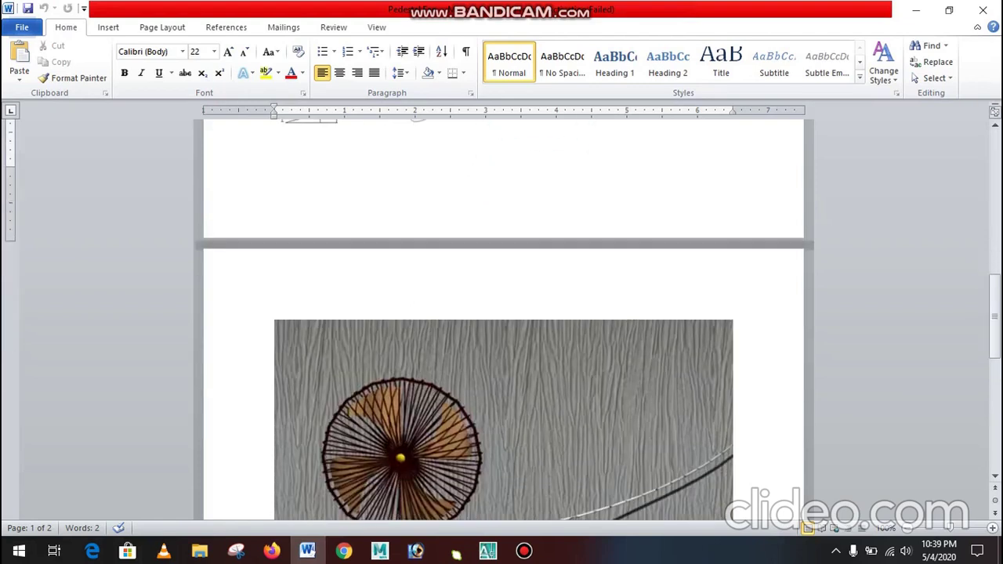
{"action": "scroll", "coordinate": [501, 313], "scroll_direction": "down", "scroll_amount": 2}
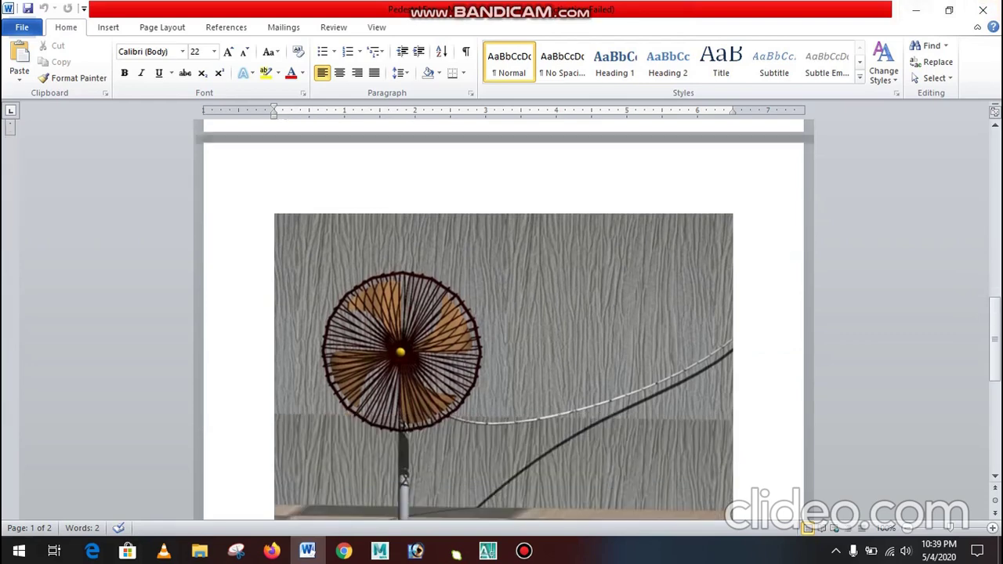
{"action": "key", "text": "alt+Tab"}
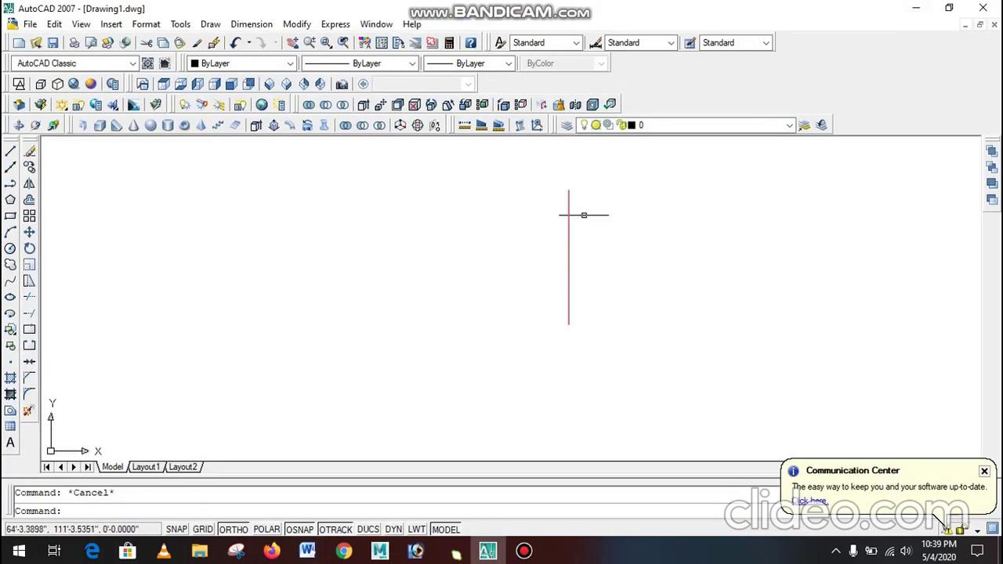
- Switch the drawing to the right view, framing the red line at a larger scale
{"action": "scroll", "coordinate": [569, 210], "scroll_direction": "up", "scroll_amount": 2}
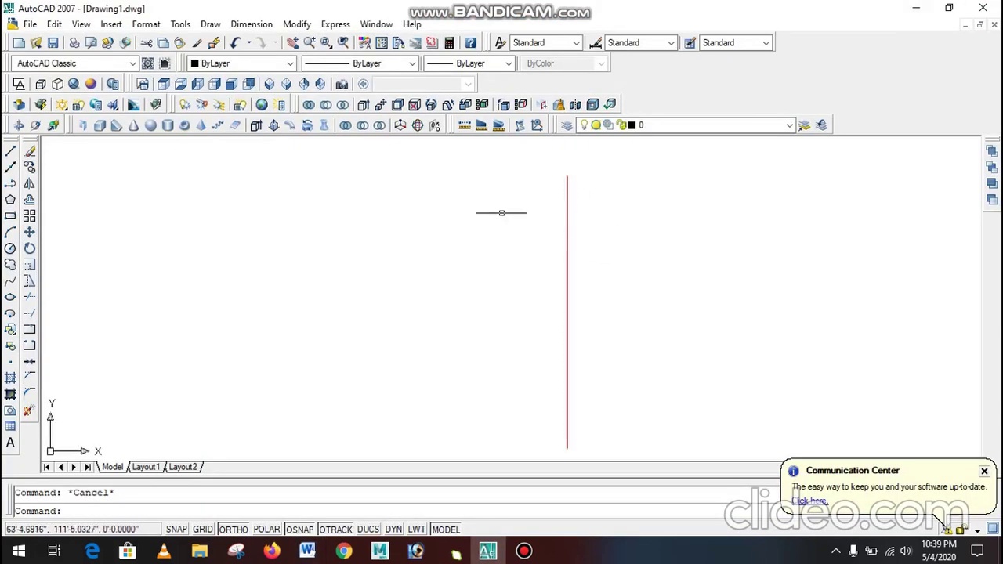
{"action": "left_click", "coordinate": [214, 84]}
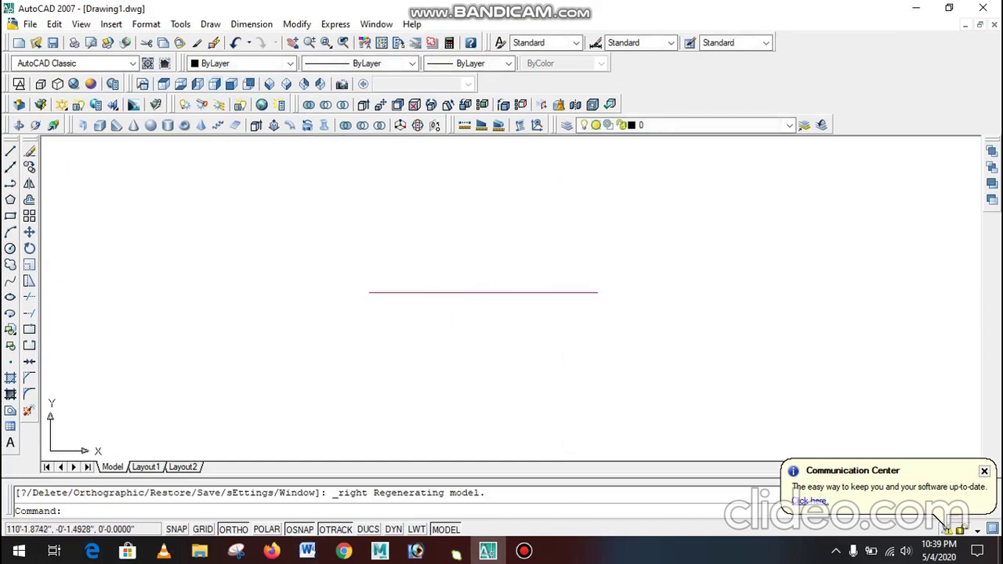
{"action": "scroll", "coordinate": [580, 283], "scroll_direction": "up", "scroll_amount": 2}
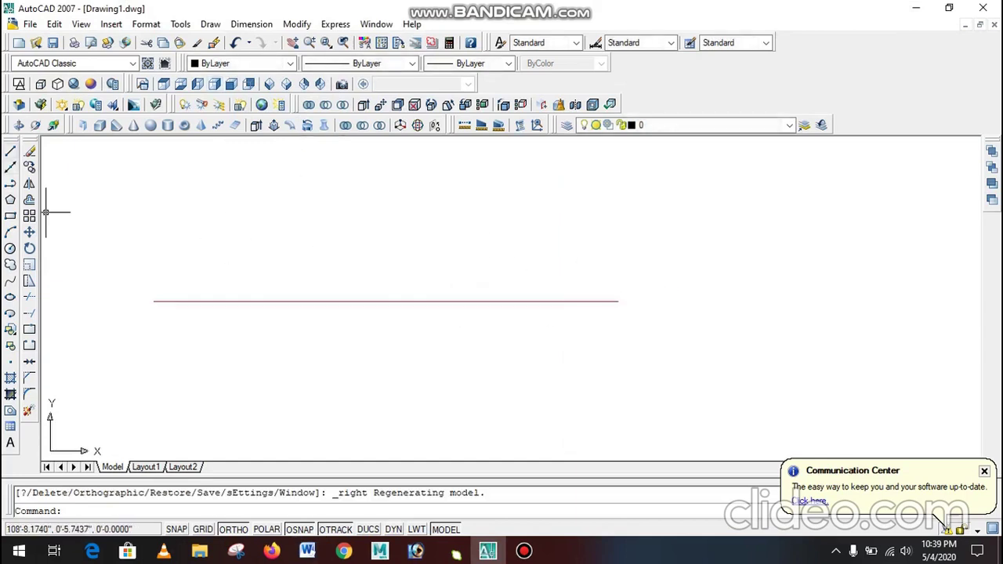
- Draw a 1.5" vertical line upward from the right end of the red line
{"action": "left_click", "coordinate": [11, 150]}
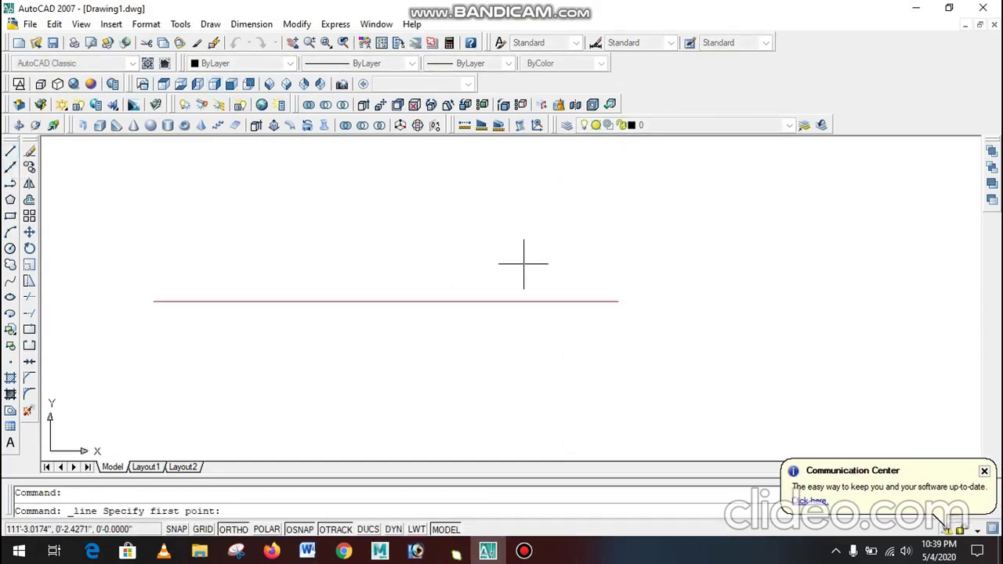
{"action": "left_click", "coordinate": [618, 301]}
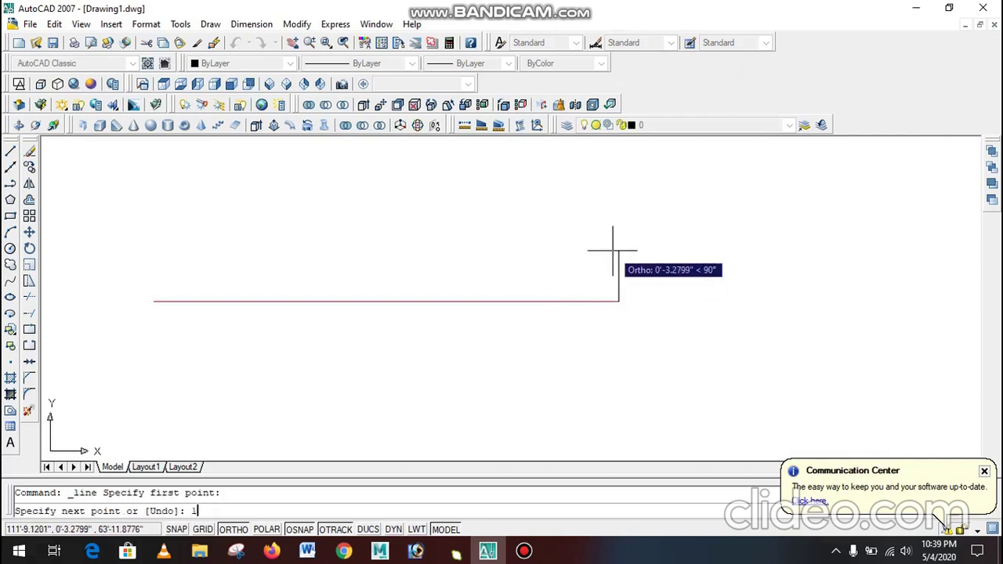
{"action": "type", "text": "1.5"}
{"action": "key", "text": "Return"}
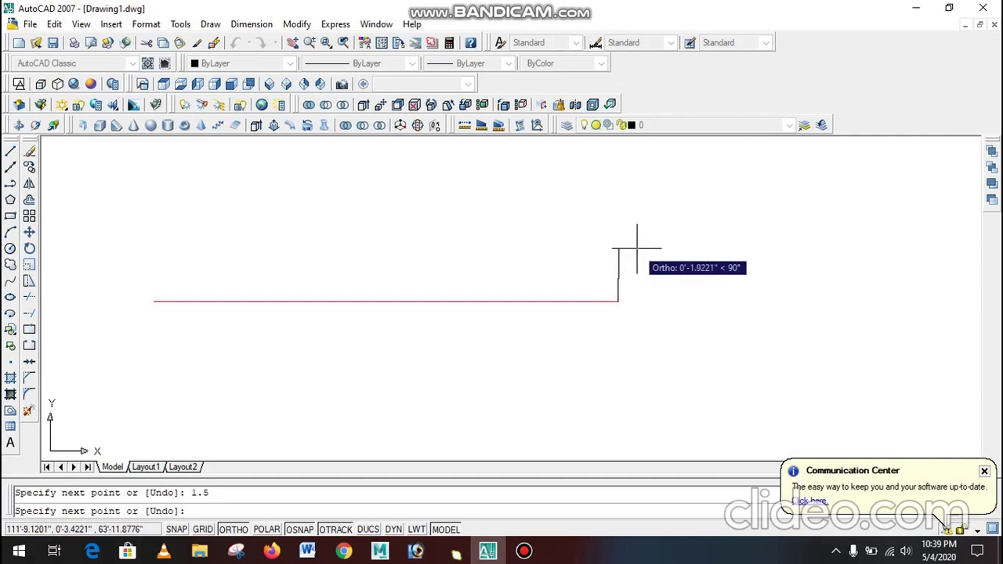
{"action": "key", "text": "Escape"}
- Draw a 1" vertical line upward from the midpoint of the red line
{"action": "right_click", "coordinate": [369, 214]}
{"action": "left_click", "coordinate": [392, 222]}
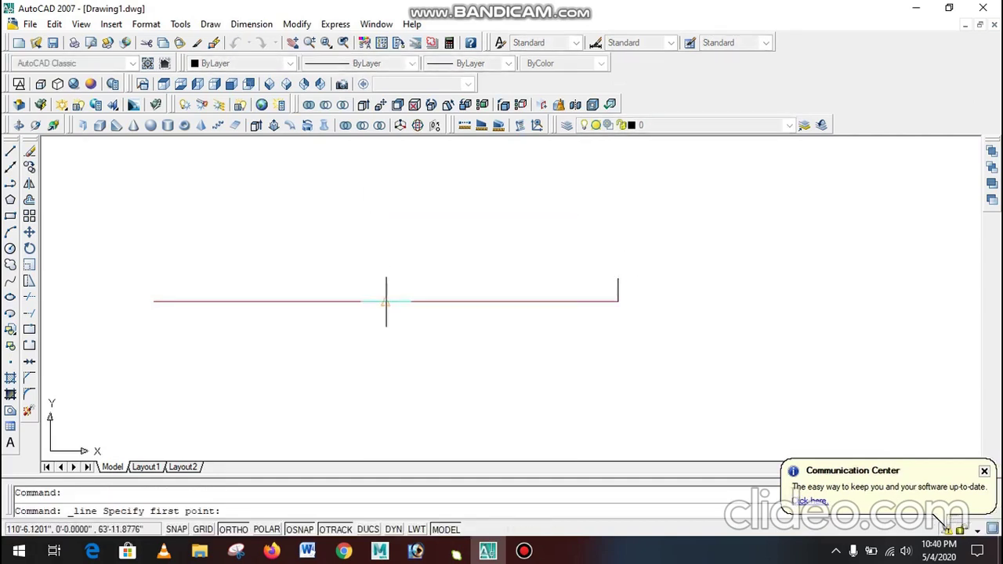
{"action": "left_click", "coordinate": [384, 301]}
{"action": "type", "text": "1"}
{"action": "key", "text": "Return"}
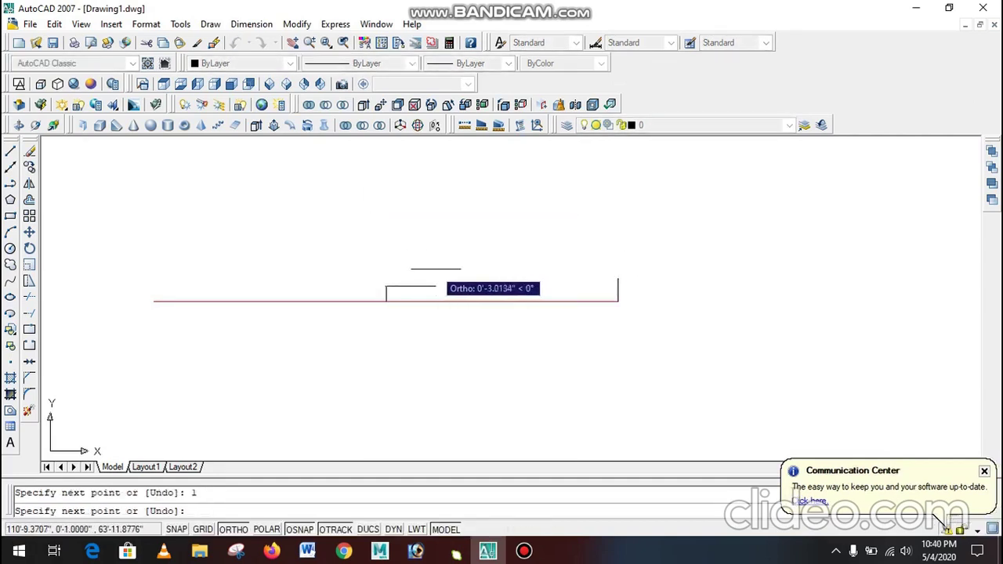
{"action": "key", "text": "Escape"}
- Erase the two short vertical lines standing on the red line
{"action": "left_click", "coordinate": [653, 268]}
{"action": "left_click", "coordinate": [374, 287]}
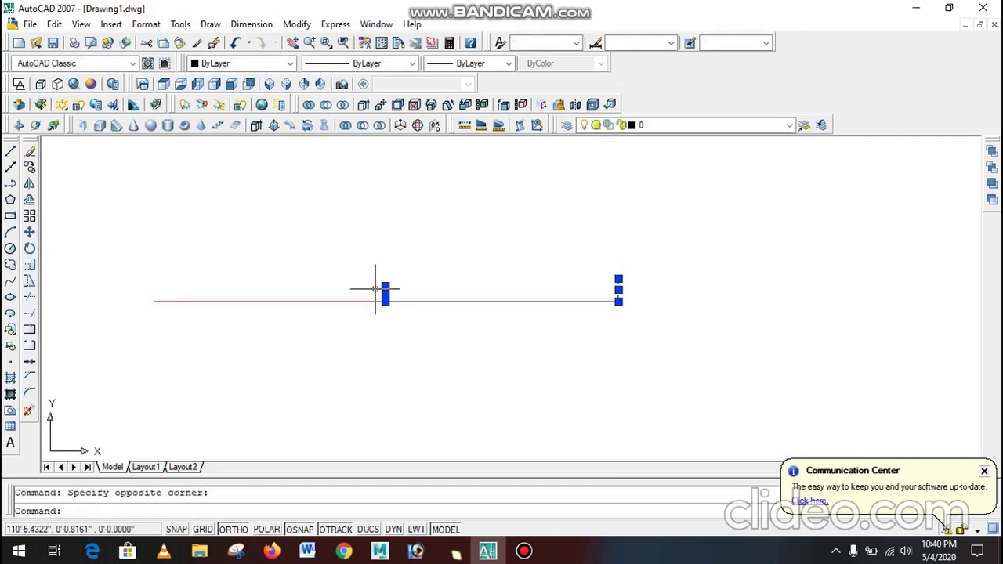
{"action": "key", "text": "Delete"}
{"action": "left_click", "coordinate": [10, 150]}
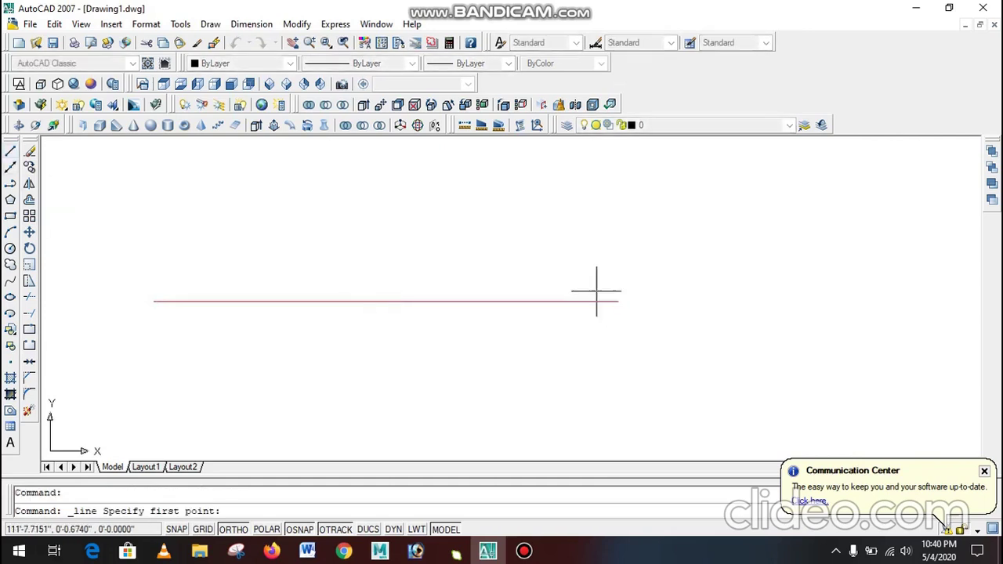
{"action": "left_click", "coordinate": [619, 301]}
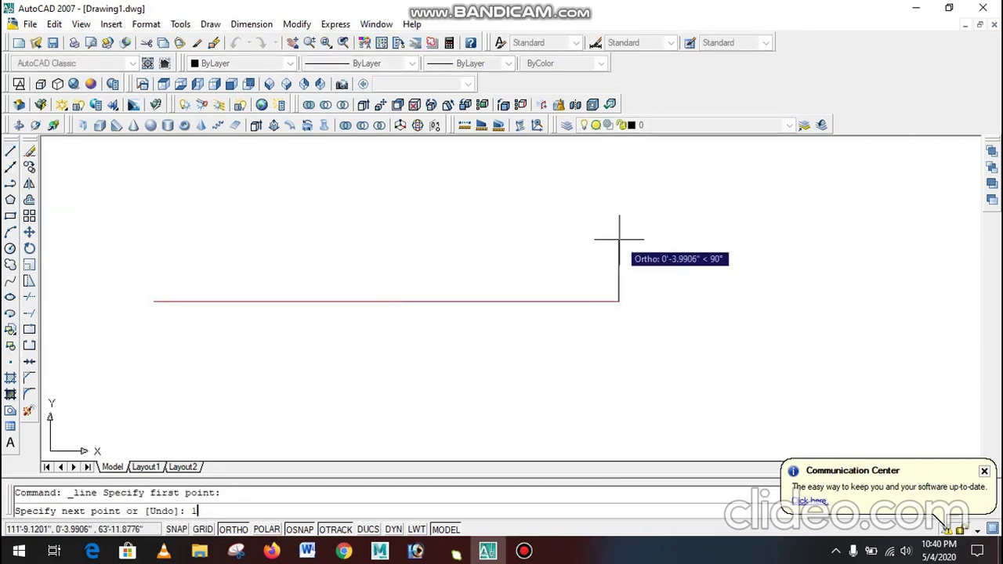
{"action": "type", "text": "10"}
{"action": "key", "text": "Return"}
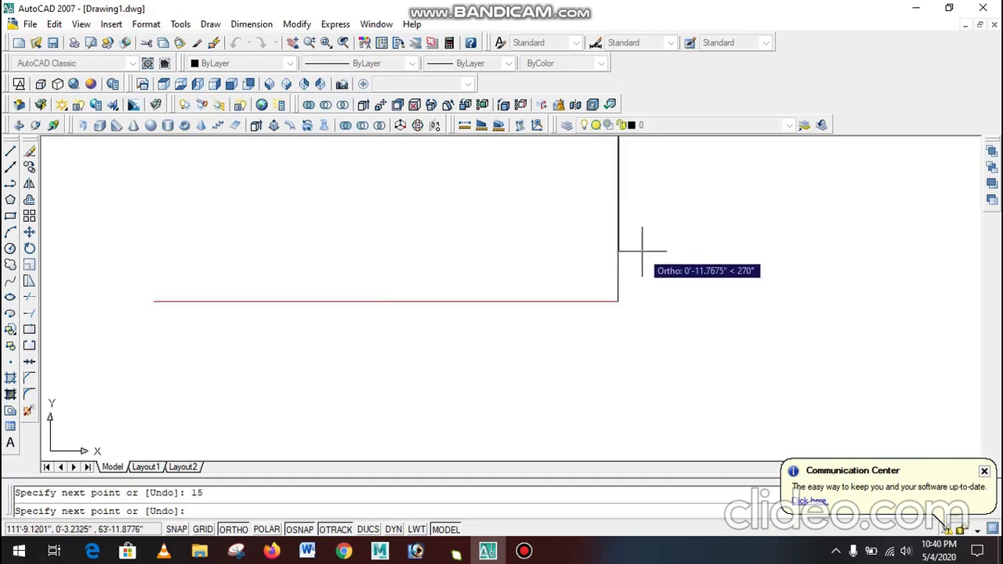
{"action": "key", "text": "ctrl+z"}
{"action": "key", "text": "Escape"}
- Redraw the vertical guide line at the red line's right end, 1.5" upward
{"action": "type", "text": "l"}
{"action": "key", "text": "Return"}
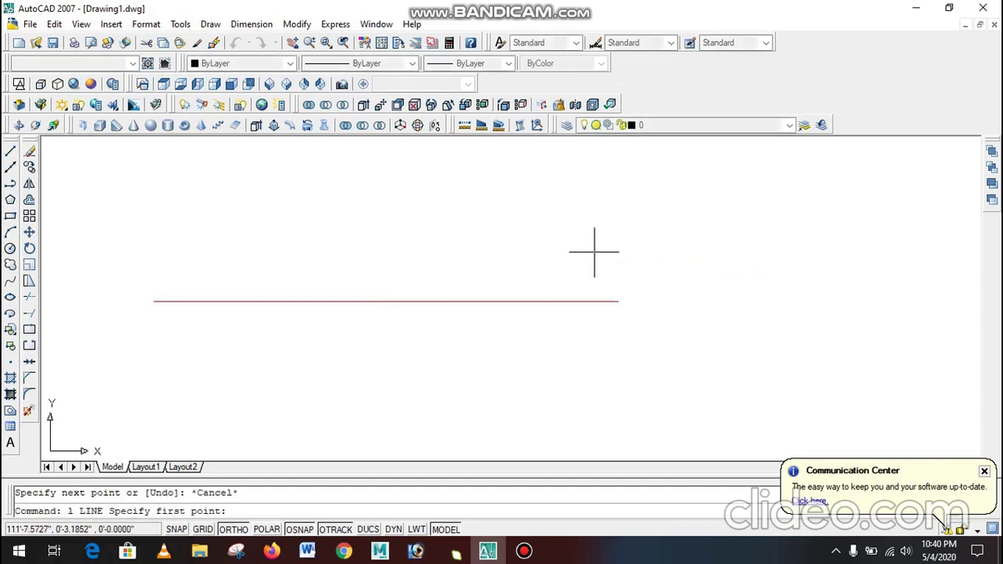
{"action": "left_click", "coordinate": [619, 301]}
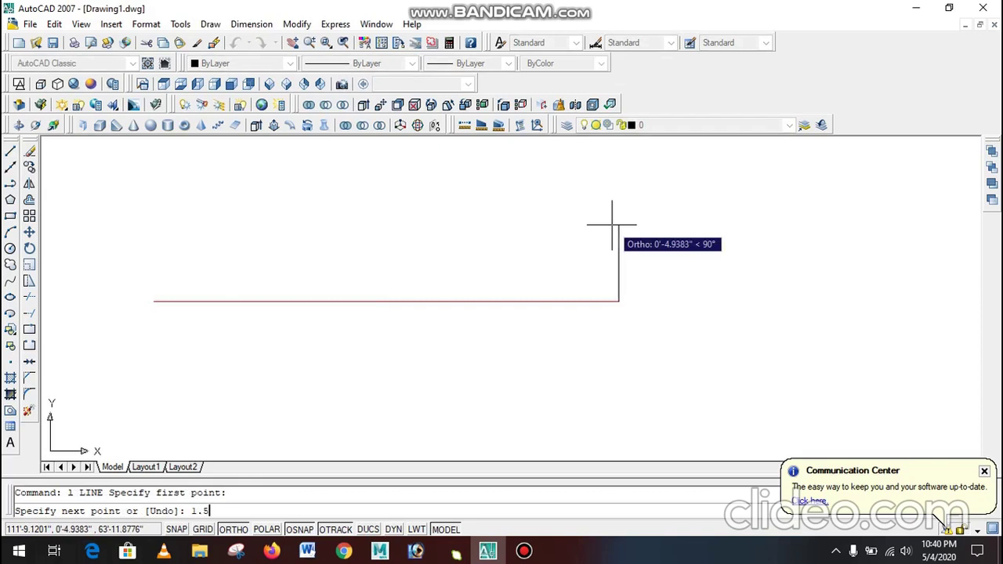
{"action": "type", "text": "1.5"}
{"action": "key", "text": "Return"}
{"action": "key", "text": "Escape"}
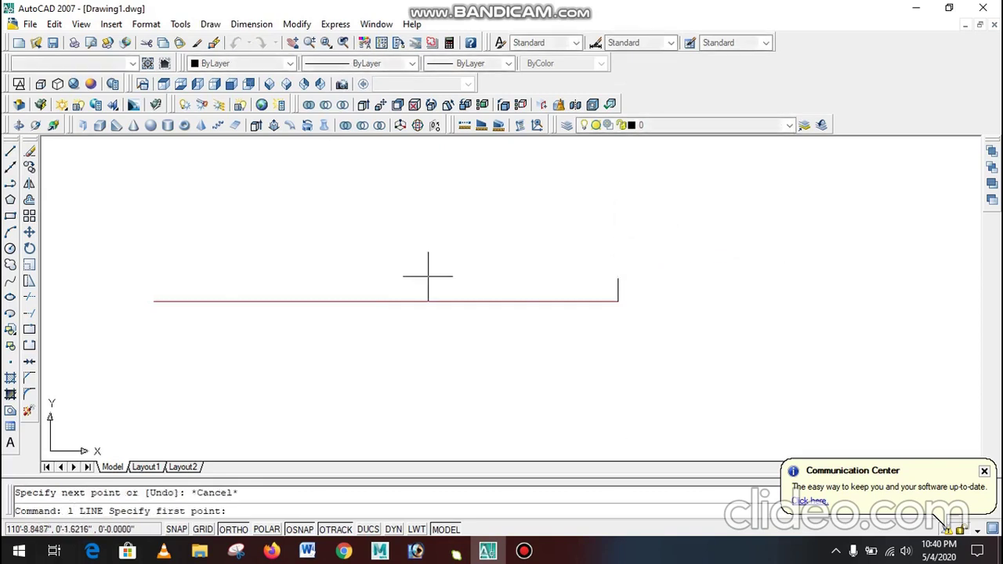
- Redraw the vertical guide line at the red line's midpoint, 1" upward
{"action": "left_click", "coordinate": [387, 301]}
{"action": "type", "text": "1"}
{"action": "key", "text": "Return"}
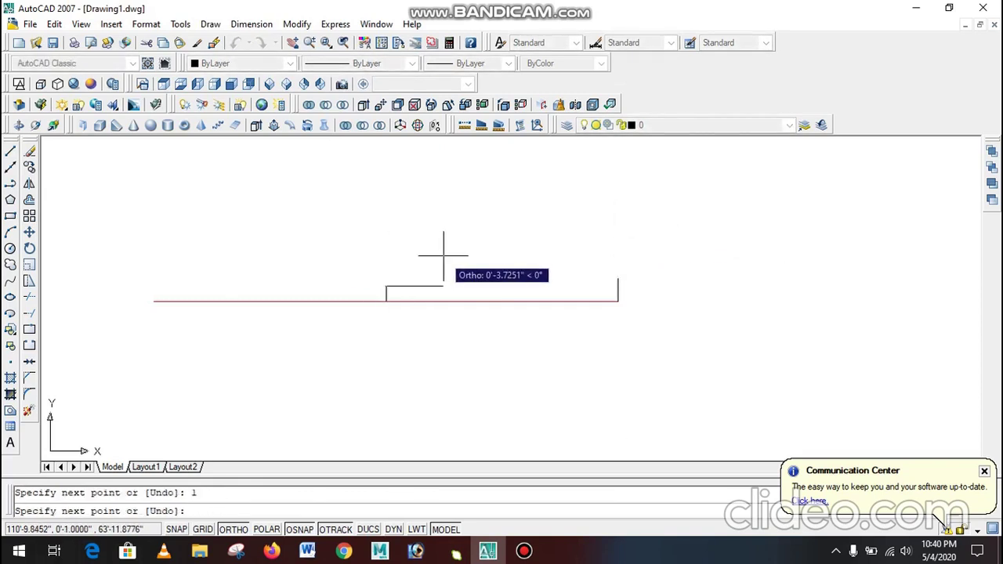
{"action": "key", "text": "Escape"}
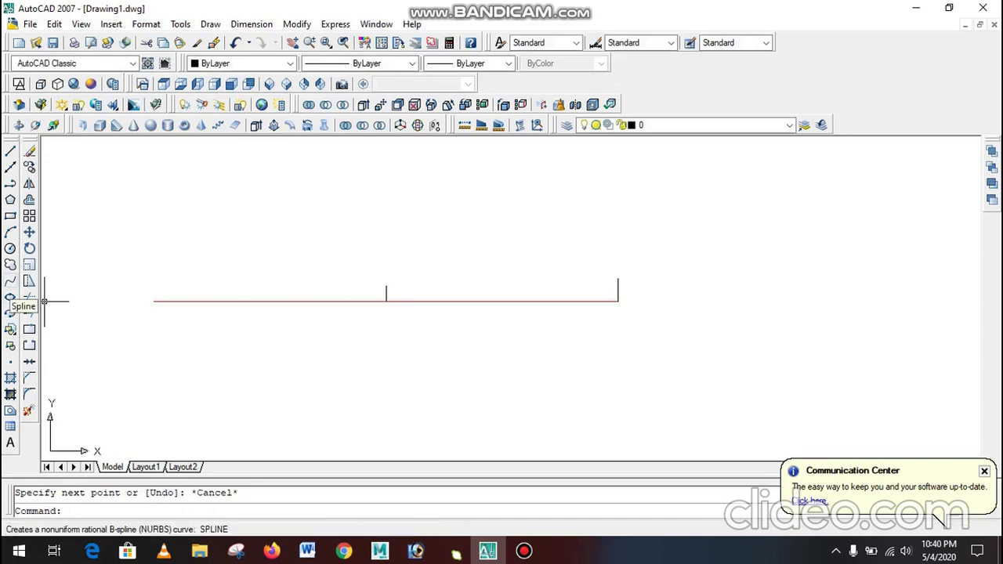
- Draw a spline from the red line's right end through the top of the 1.5" guide to the top of the 1" guide with default tangents
{"action": "left_click", "coordinate": [10, 298]}
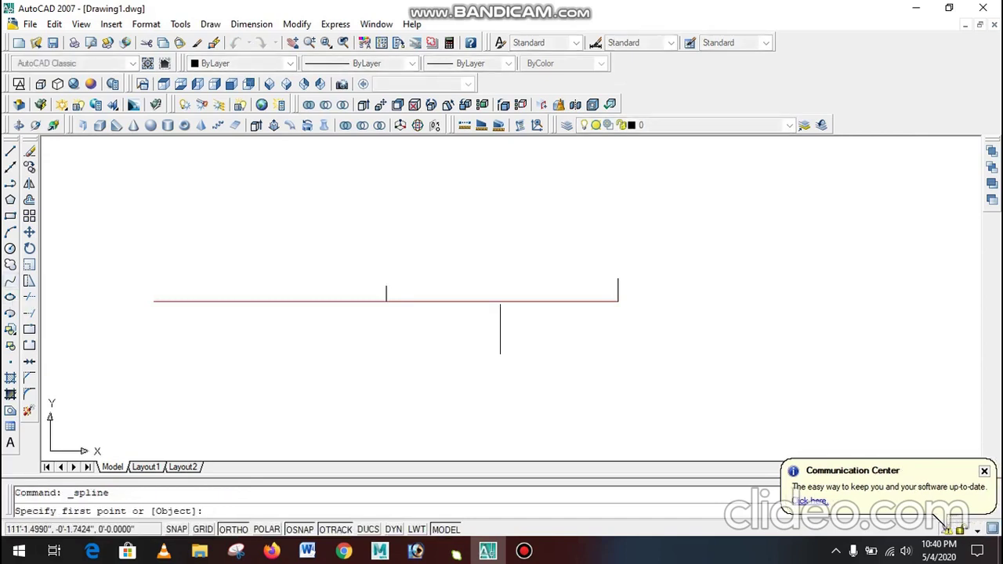
{"action": "scroll", "coordinate": [525, 292], "scroll_direction": "up", "scroll_amount": 2}
{"action": "left_click", "coordinate": [658, 297]}
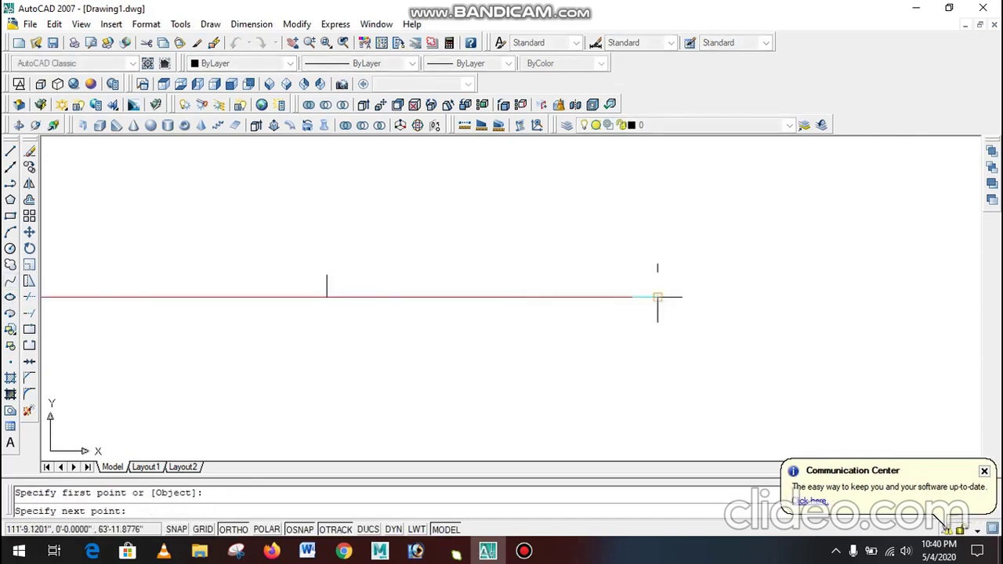
{"action": "left_click", "coordinate": [658, 263]}
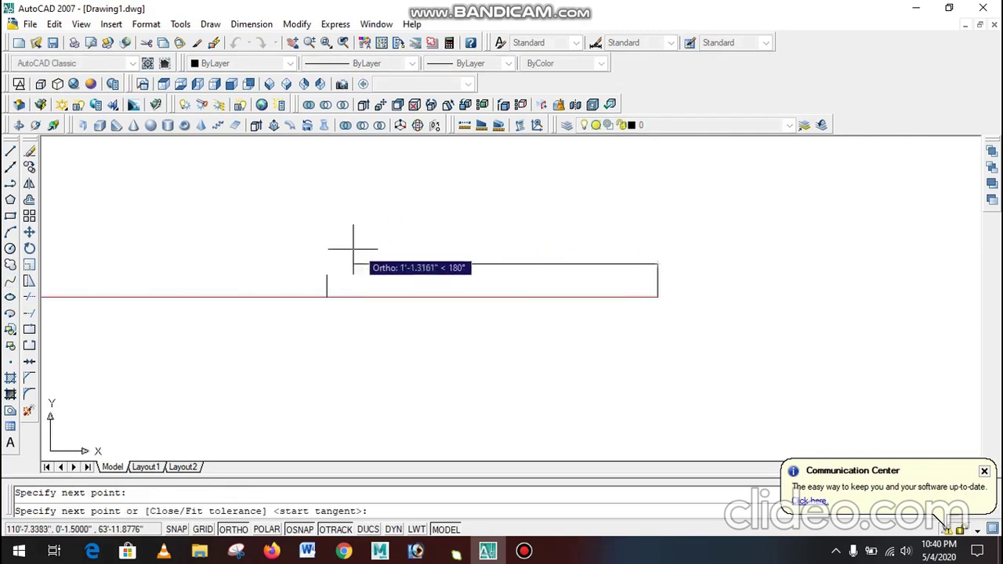
{"action": "left_click", "coordinate": [327, 297]}
{"action": "key", "text": "Return"}
{"action": "key", "text": "Return"}
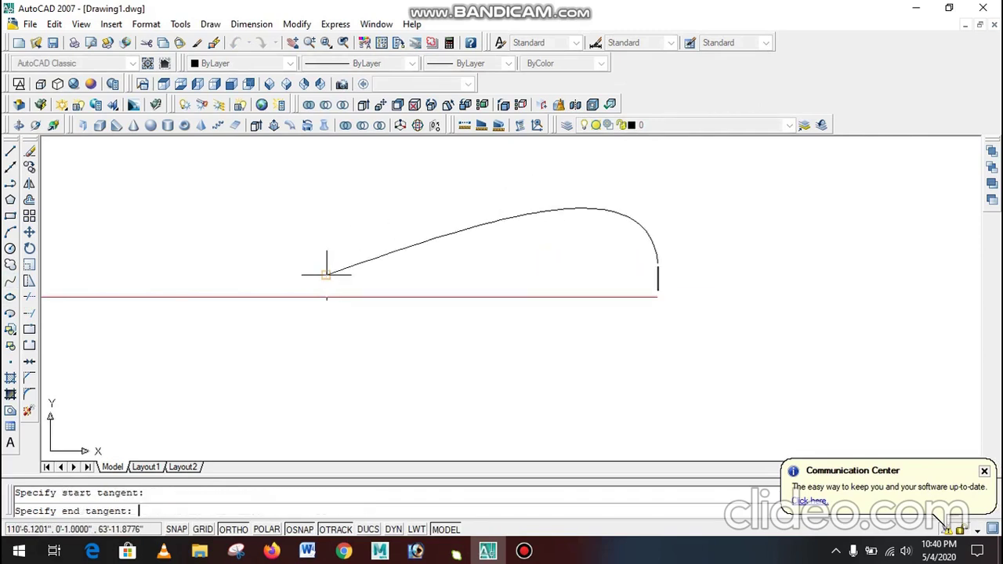
{"action": "key", "text": "Return"}
{"action": "scroll", "coordinate": [622, 302], "scroll_direction": "down", "scroll_amount": 2}
{"action": "left_click", "coordinate": [525, 256]}
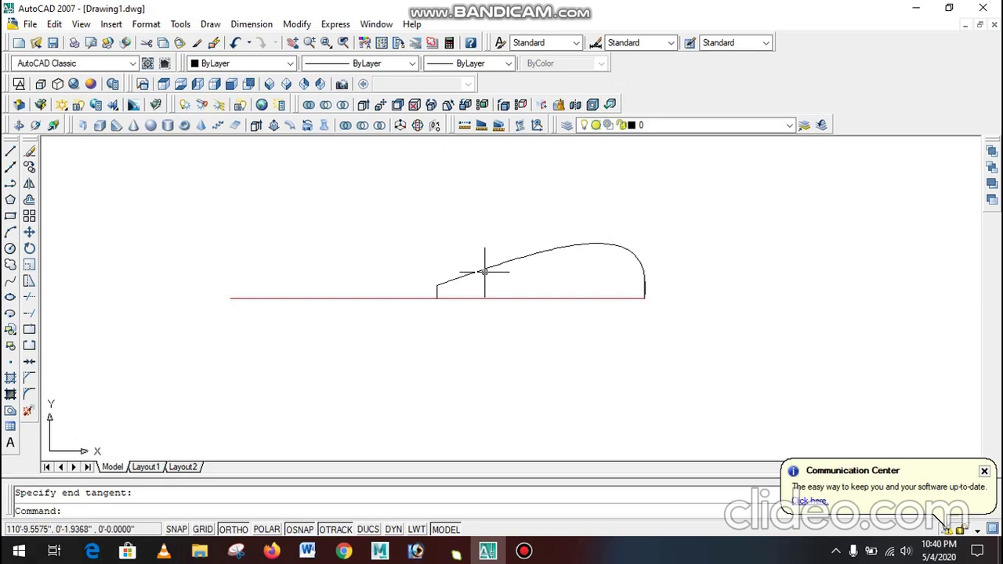
{"action": "scroll", "coordinate": [618, 280], "scroll_direction": "up", "scroll_amount": 2}
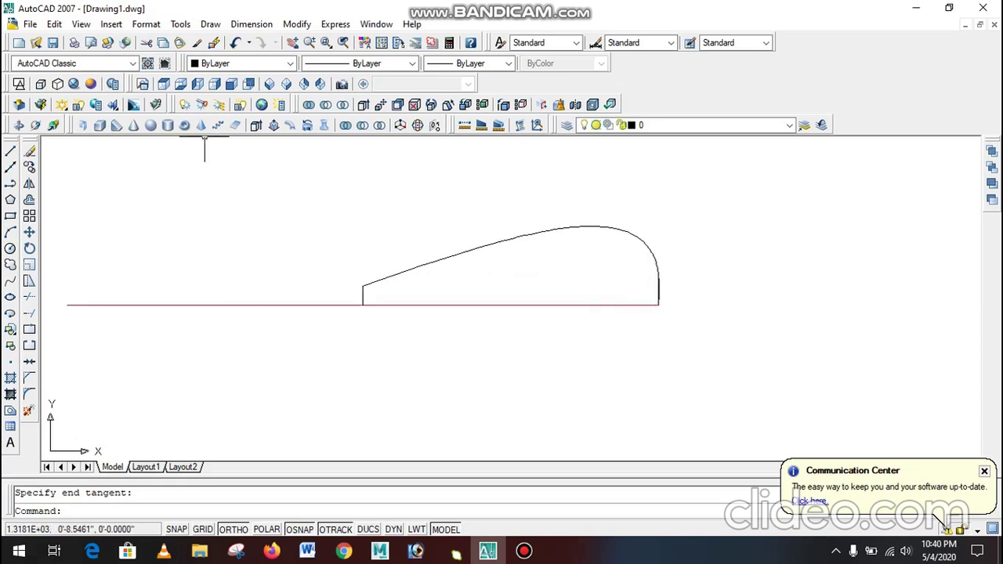
- Switch to the top view, framing the red line's end where the spline starts
{"action": "left_click", "coordinate": [164, 84]}
{"action": "scroll", "coordinate": [544, 258], "scroll_direction": "down", "scroll_amount": 2}
{"action": "scroll", "coordinate": [537, 203], "scroll_direction": "up", "scroll_amount": 2}
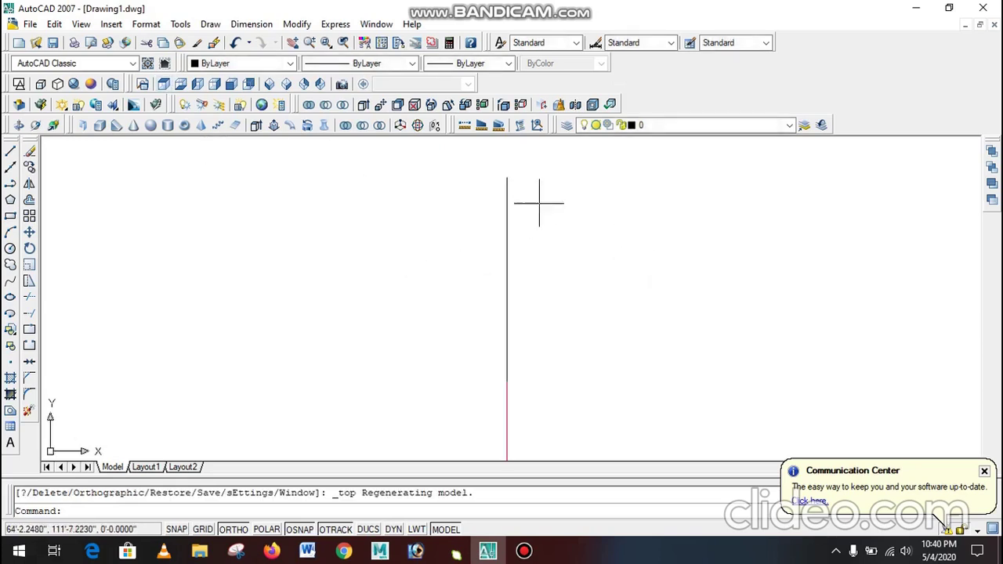
{"action": "scroll", "coordinate": [498, 169], "scroll_direction": "up", "scroll_amount": 1}
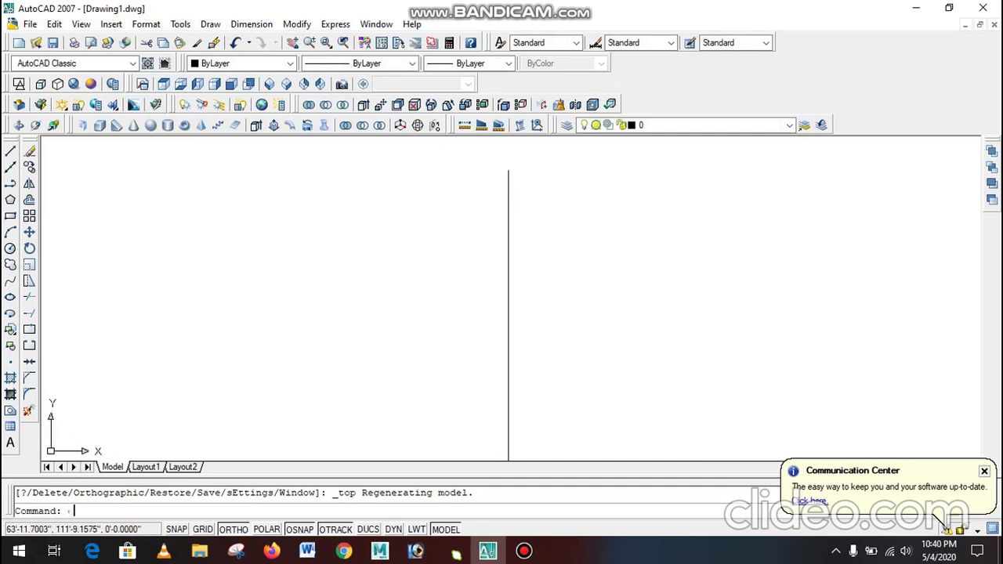
{"action": "type", "text": "c"}
{"action": "key", "text": "Return"}
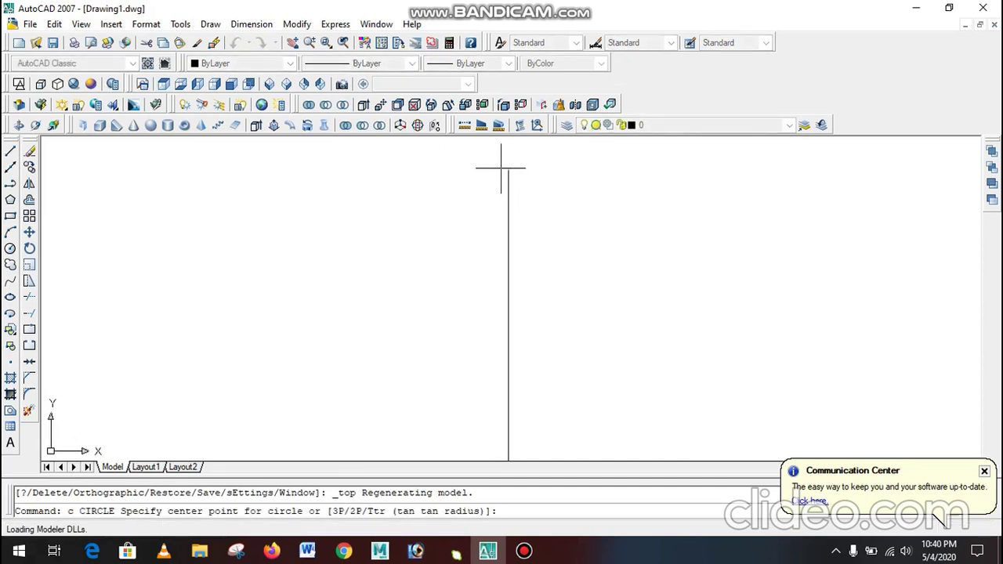
{"action": "key", "text": "Escape"}
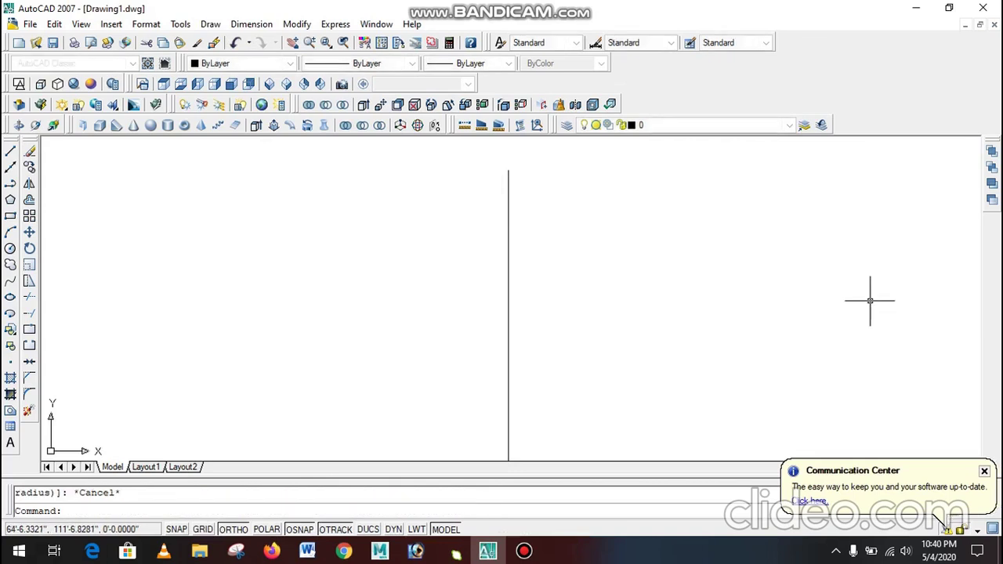
- Draw a circle of 0.1" radius centered on the spline's starting end of the line
{"action": "type", "text": "c"}
{"action": "key", "text": "Return"}
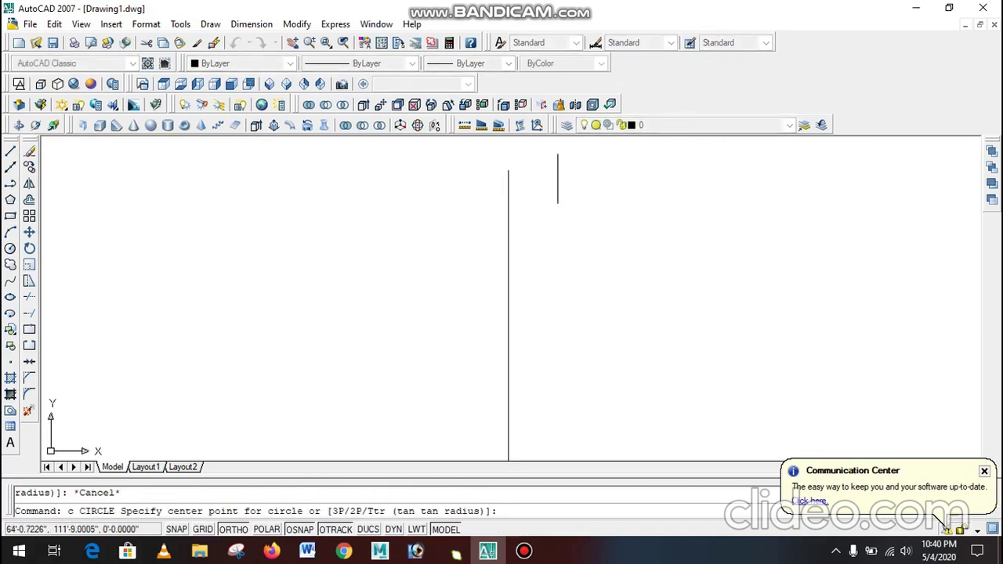
{"action": "left_click", "coordinate": [508, 170]}
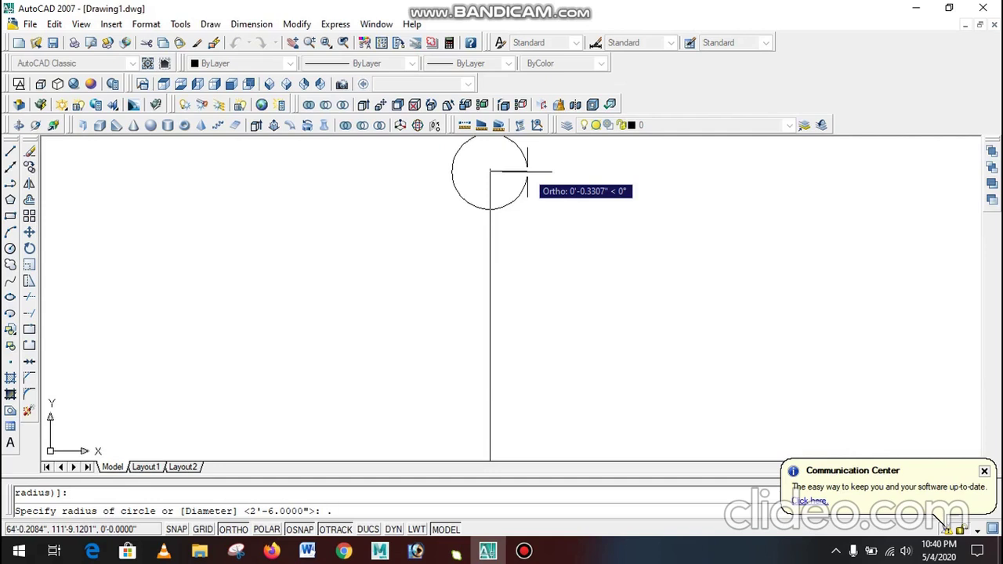
{"action": "type", "text": ".1"}
{"action": "key", "text": "Return"}
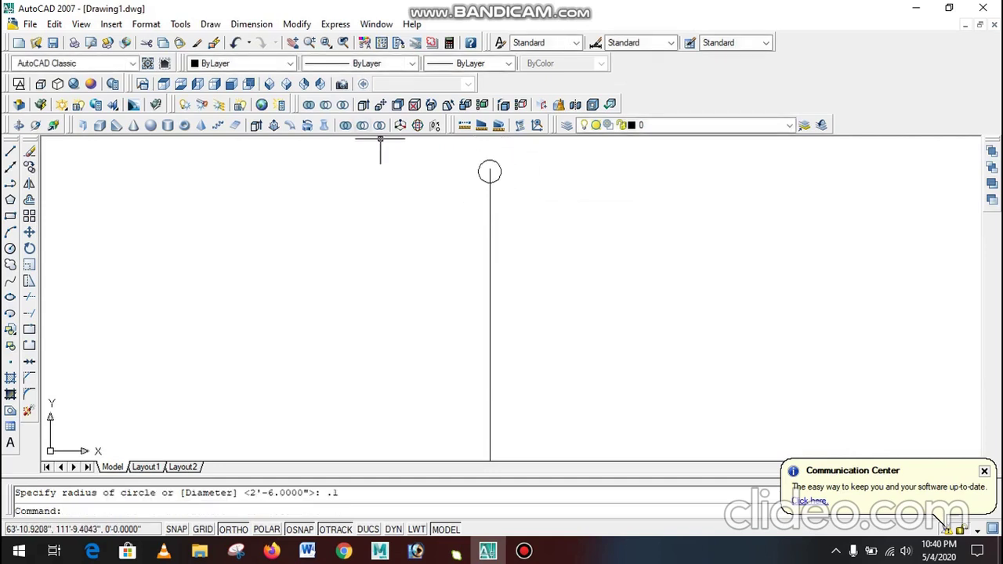
- Switch to the southwest isometric view and sweep the small circle along the spline
{"action": "left_click", "coordinate": [269, 84]}
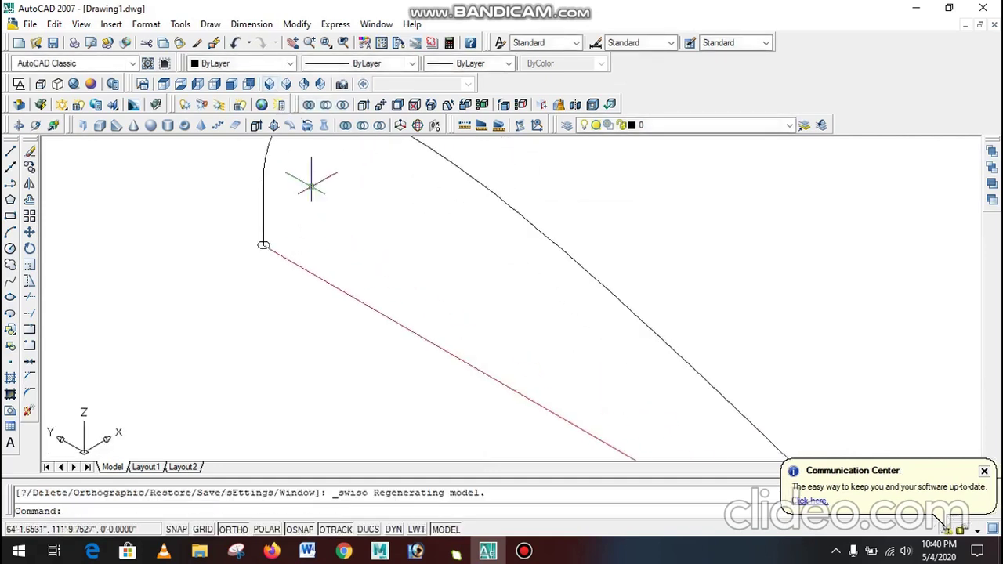
{"action": "scroll", "coordinate": [280, 242], "scroll_direction": "up", "scroll_amount": 2}
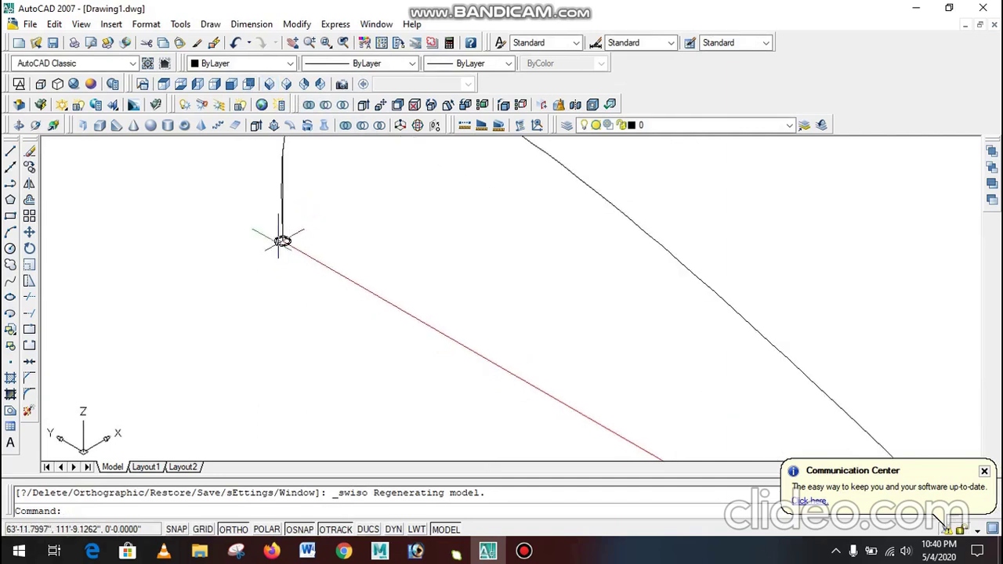
{"action": "scroll", "coordinate": [280, 242], "scroll_direction": "down", "scroll_amount": 3}
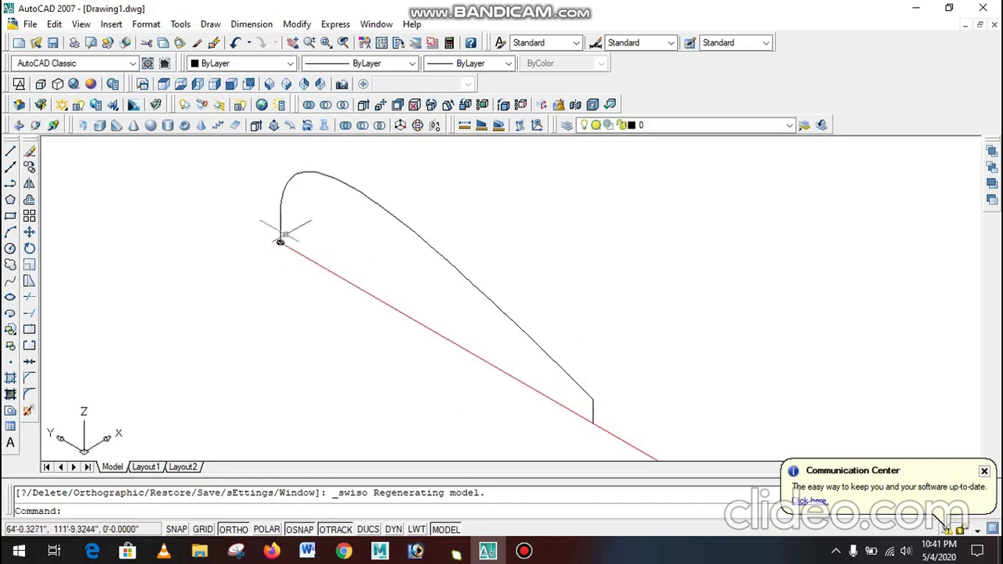
{"action": "scroll", "coordinate": [281, 244], "scroll_direction": "up", "scroll_amount": 3}
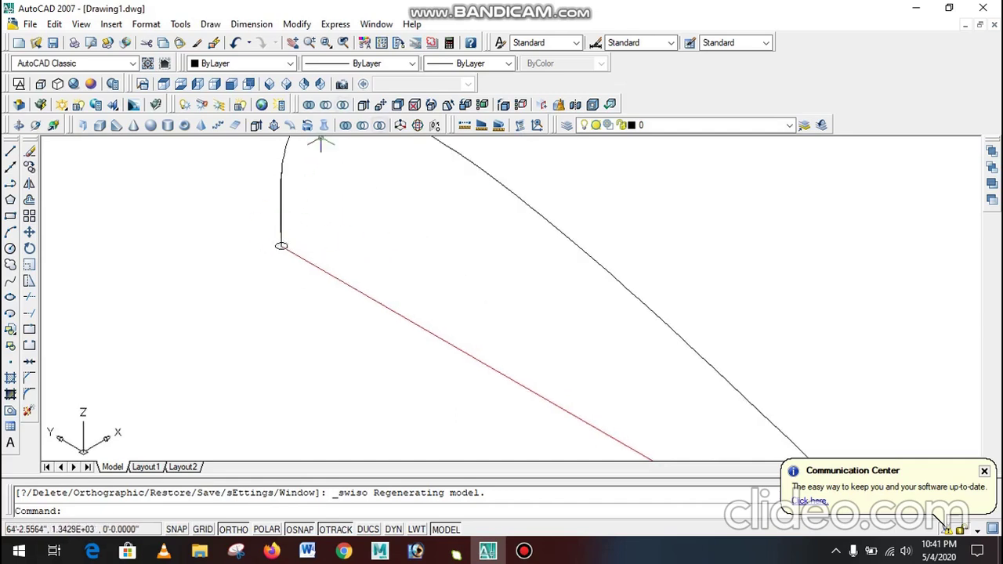
{"action": "type", "text": "sweep"}
{"action": "key", "text": "Return"}
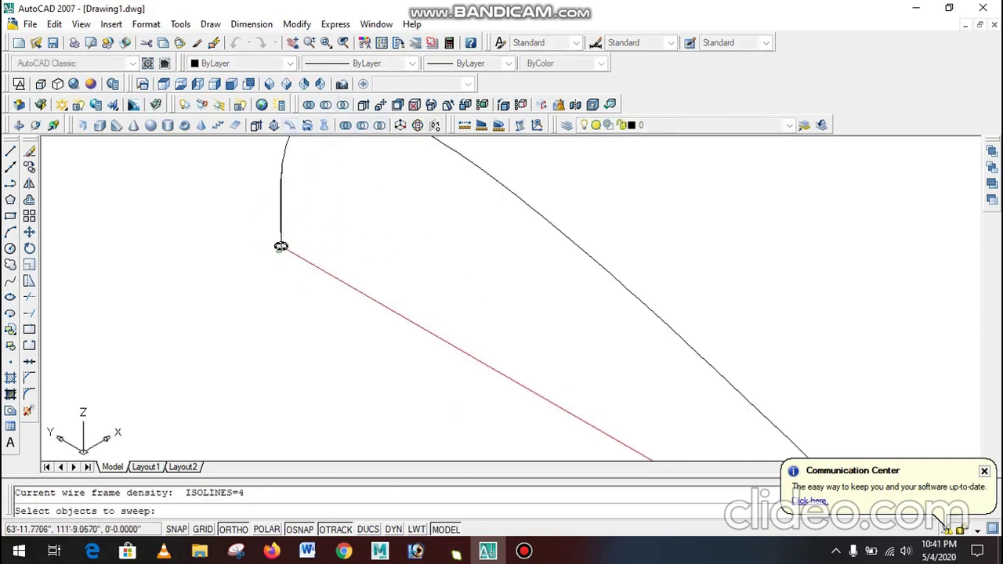
{"action": "left_click", "coordinate": [281, 246]}
{"action": "key", "text": "Return"}
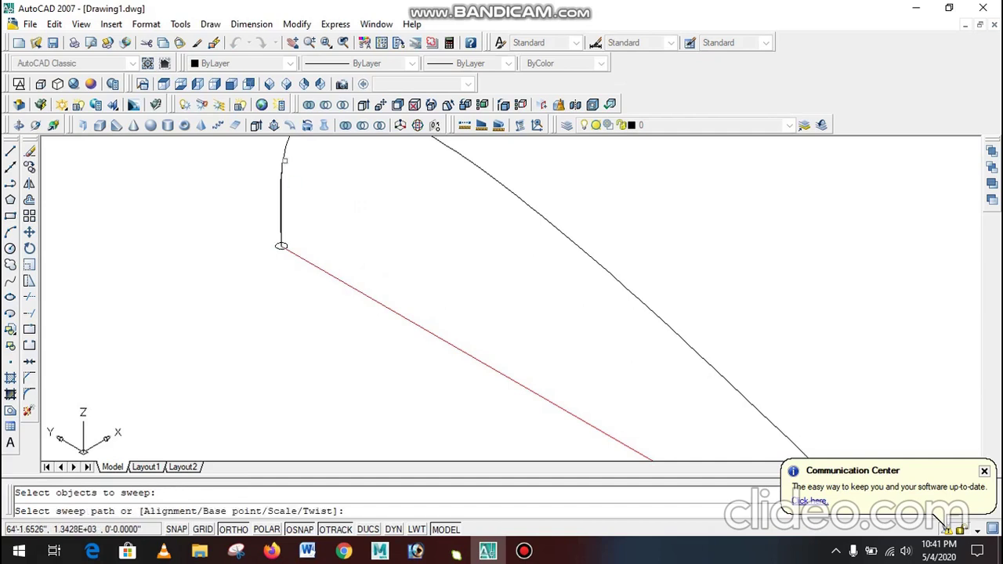
{"action": "left_click", "coordinate": [284, 161]}
{"action": "scroll", "coordinate": [376, 279], "scroll_direction": "down", "scroll_amount": 3}
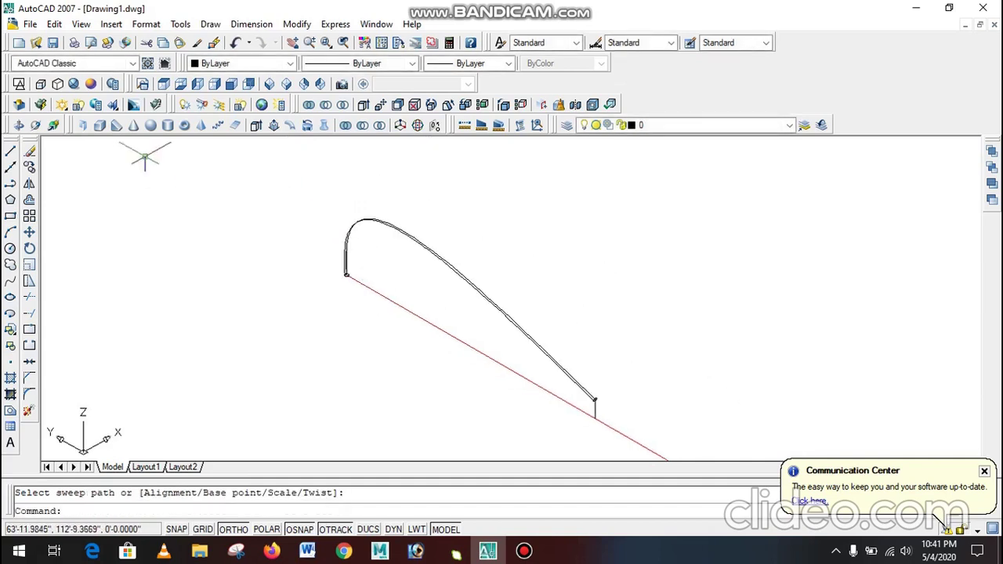
- Apply the Conceptual visual style and color the swept guard wire green
{"action": "left_click", "coordinate": [90, 84]}
{"action": "scroll", "coordinate": [375, 235], "scroll_direction": "up", "scroll_amount": 2}
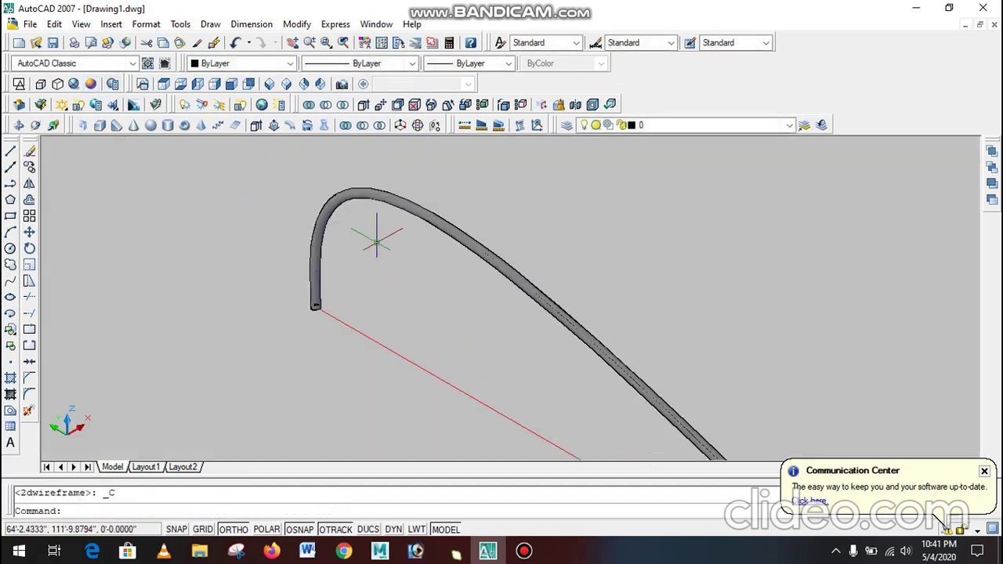
{"action": "left_click", "coordinate": [481, 174]}
{"action": "left_click", "coordinate": [430, 246]}
{"action": "left_click", "coordinate": [290, 63]}
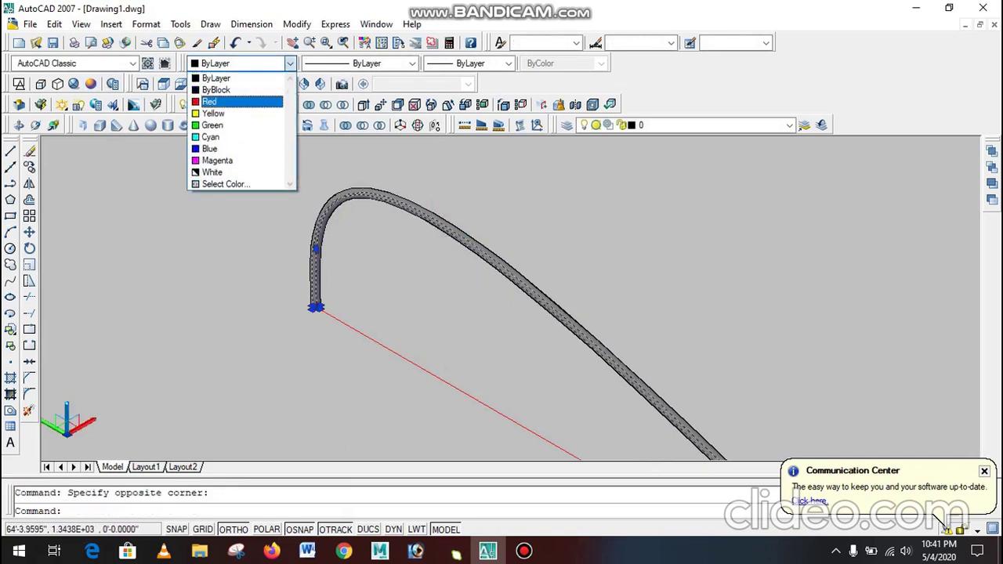
{"action": "key", "text": "Down"}
{"action": "key", "text": "Down"}
{"action": "key", "text": "Return"}
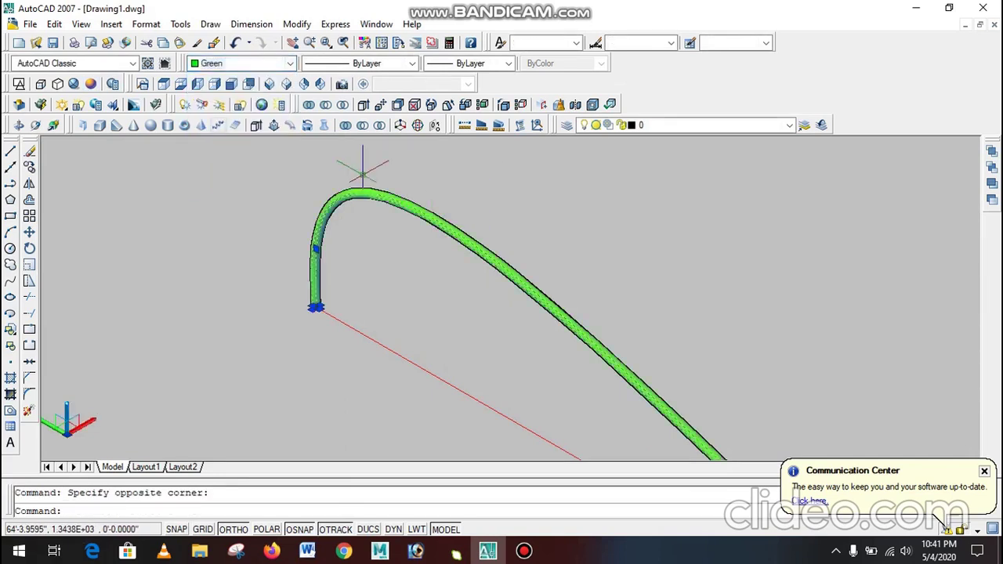
{"action": "key", "text": "Escape"}
- Return to the top view and display the model in the 2D Wireframe visual style
{"action": "scroll", "coordinate": [444, 332], "scroll_direction": "down", "scroll_amount": 3}
{"action": "scroll", "coordinate": [551, 369], "scroll_direction": "up", "scroll_amount": 5}
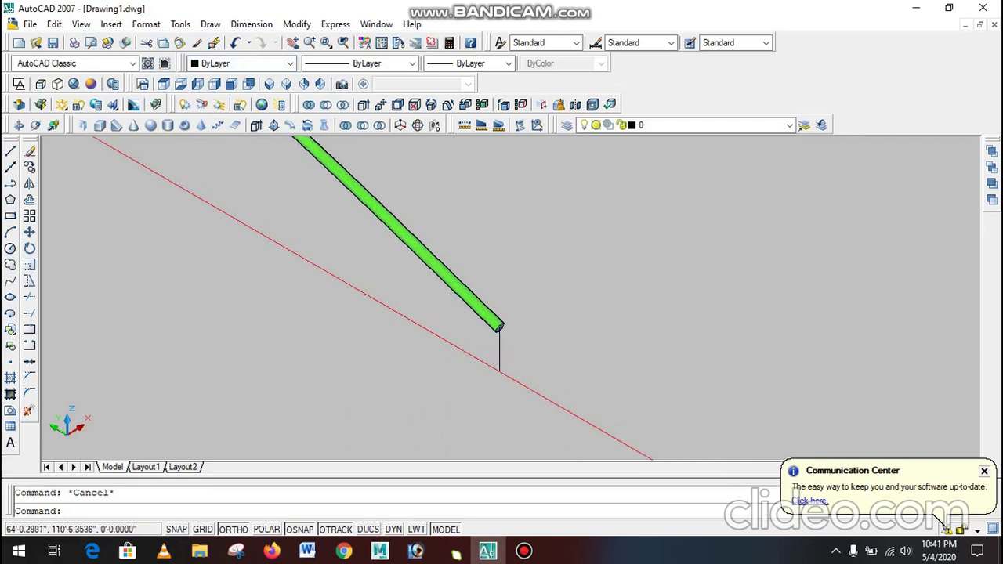
{"action": "scroll", "coordinate": [480, 341], "scroll_direction": "down", "scroll_amount": 6}
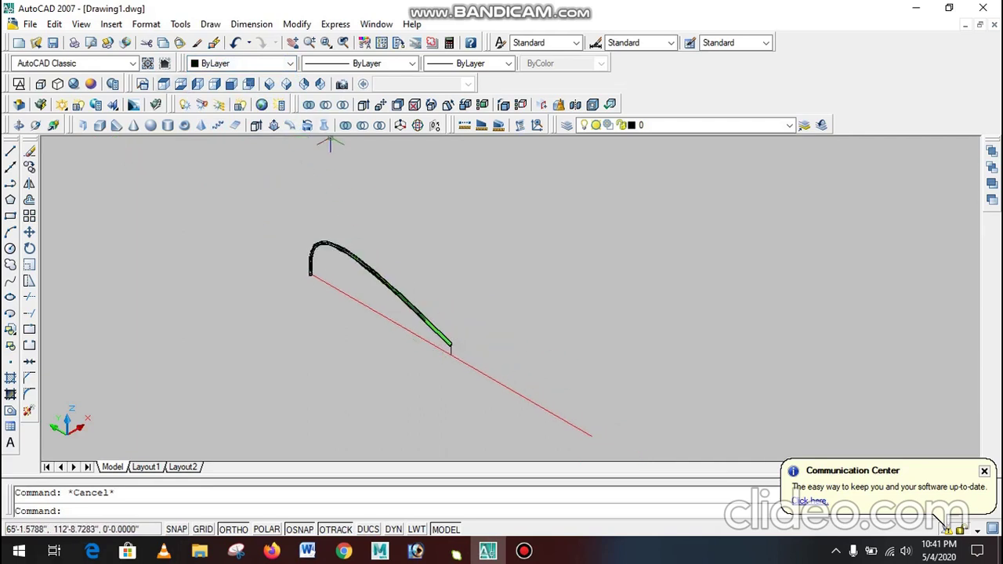
{"action": "left_click", "coordinate": [164, 84]}
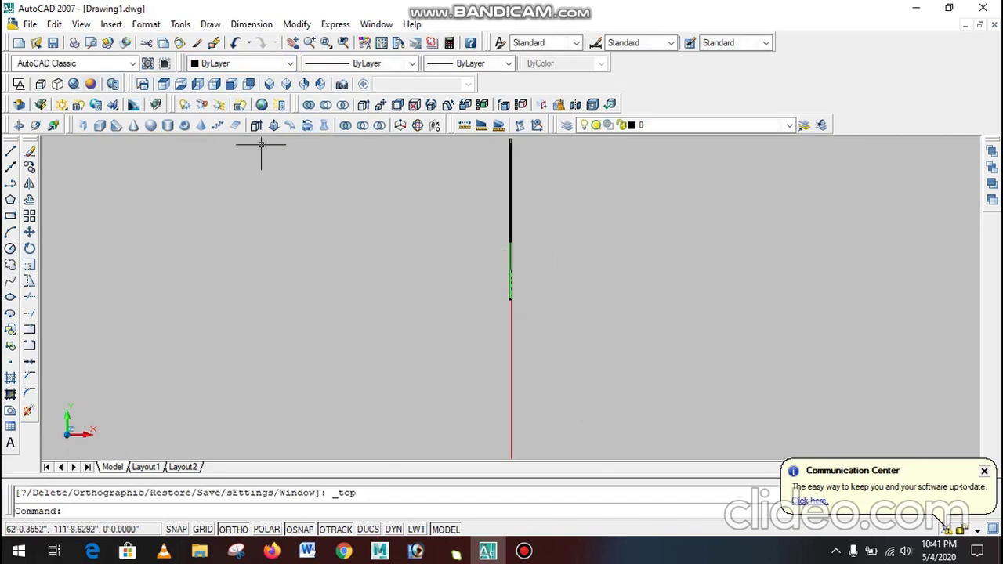
{"action": "left_click", "coordinate": [19, 84]}
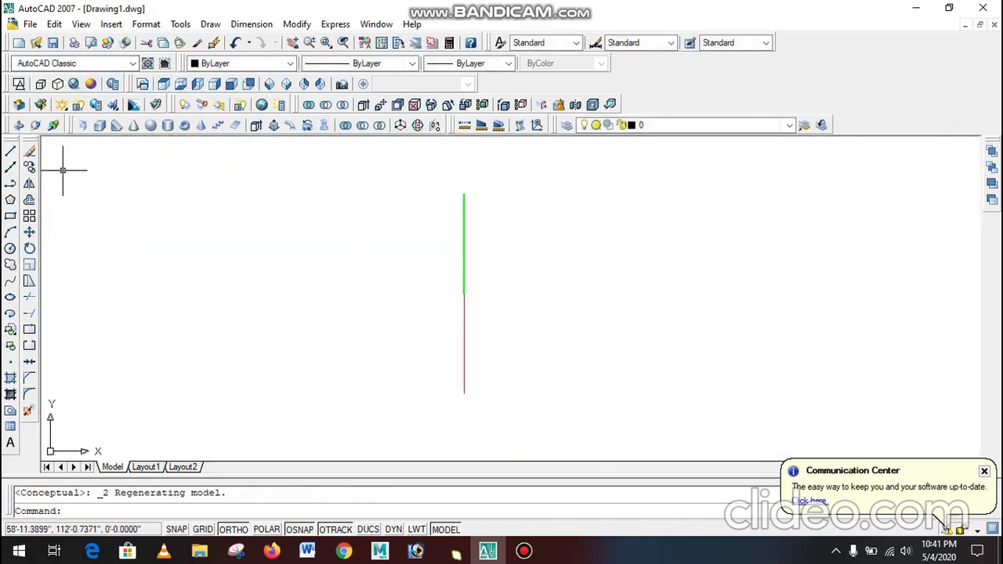
{"action": "scroll", "coordinate": [453, 280], "scroll_direction": "up", "scroll_amount": 2}
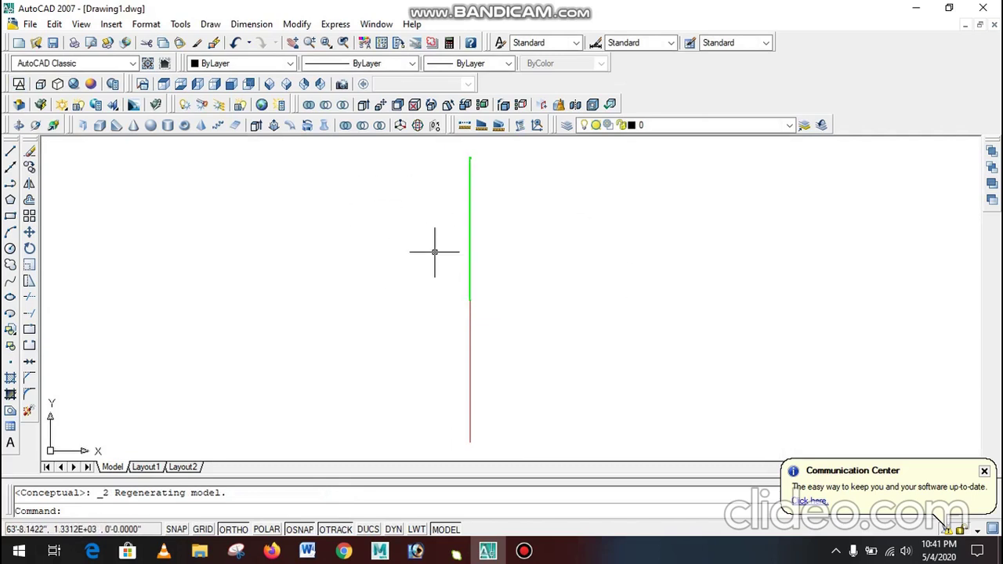
- Start a polar array with the green swept guard wire as its object
{"action": "type", "text": "r"}
{"action": "key", "text": "Return"}
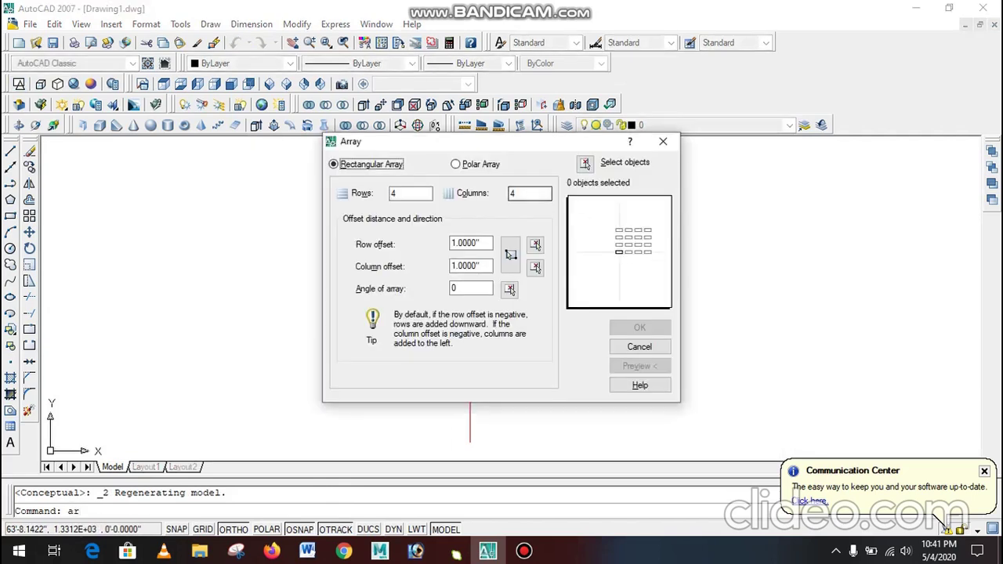
{"action": "left_click", "coordinate": [455, 164]}
{"action": "left_click", "coordinate": [584, 163]}
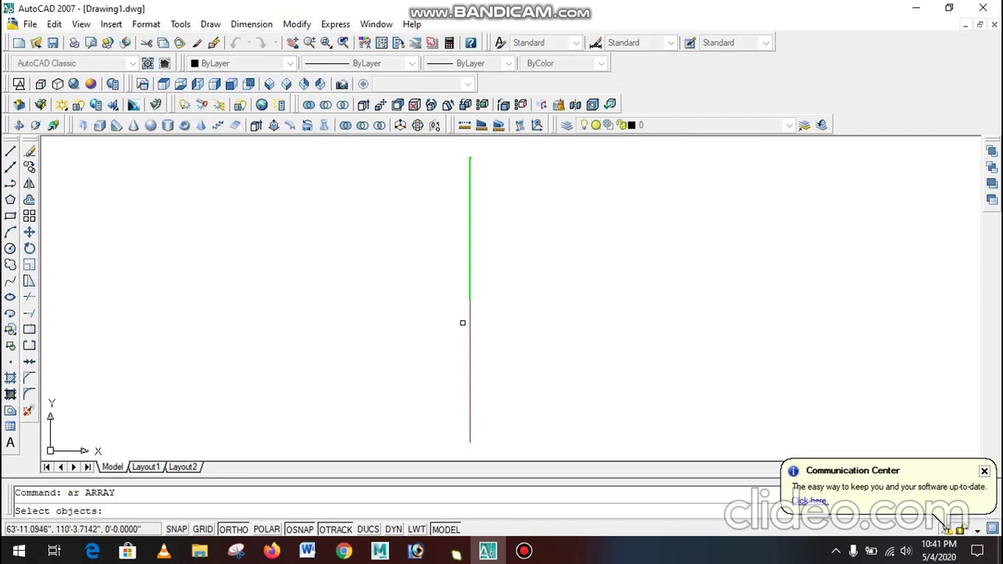
{"action": "scroll", "coordinate": [484, 322], "scroll_direction": "up", "scroll_amount": 5}
{"action": "left_click", "coordinate": [469, 336]}
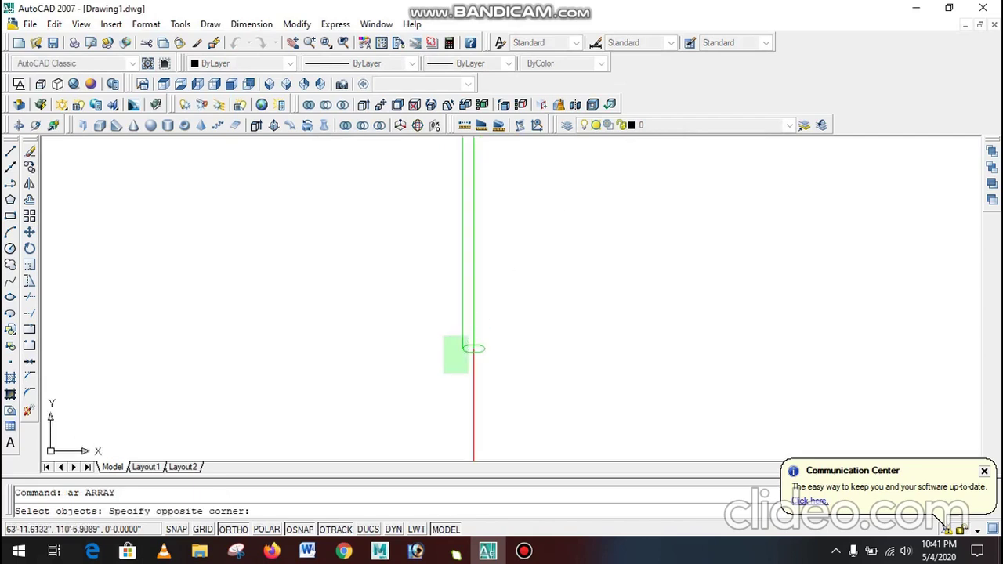
{"action": "left_click", "coordinate": [442, 375]}
{"action": "scroll", "coordinate": [469, 338], "scroll_direction": "down", "scroll_amount": 7}
{"action": "key", "text": "Return"}
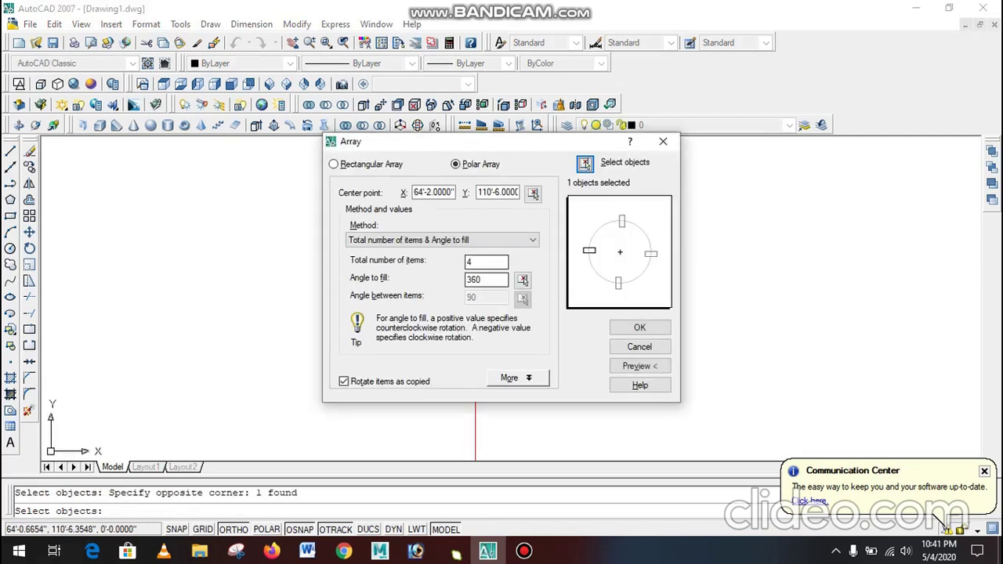
- Polar-array the green guard wire through 360 degrees about its lower end and accept the previewed result
{"action": "left_click", "coordinate": [533, 192]}
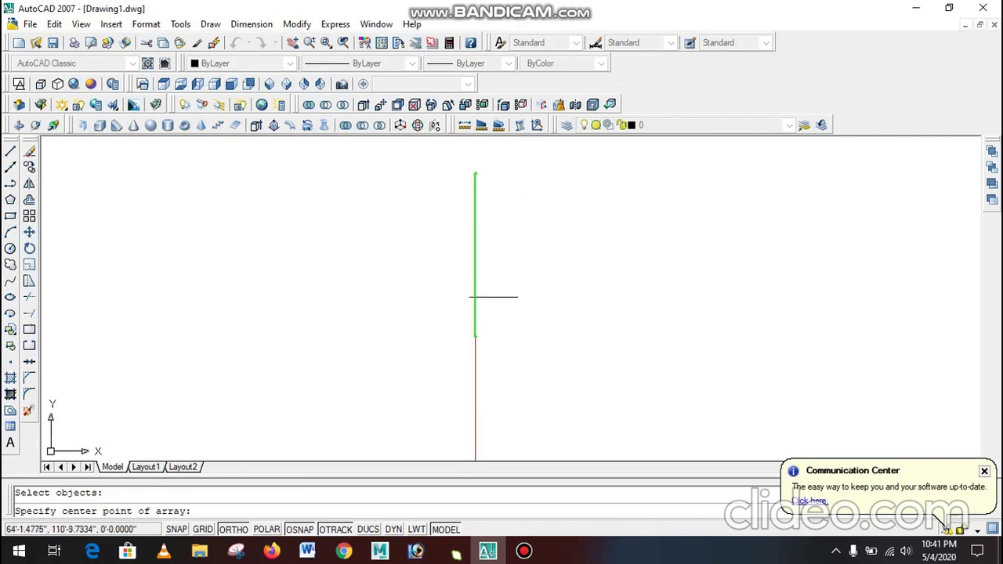
{"action": "left_click", "coordinate": [475, 338]}
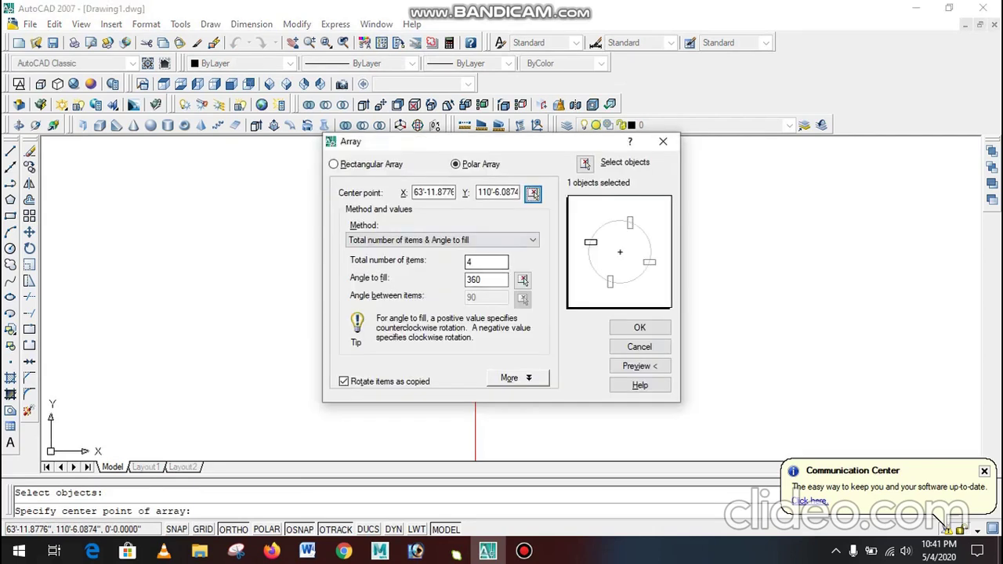
{"action": "double_click", "coordinate": [474, 262]}
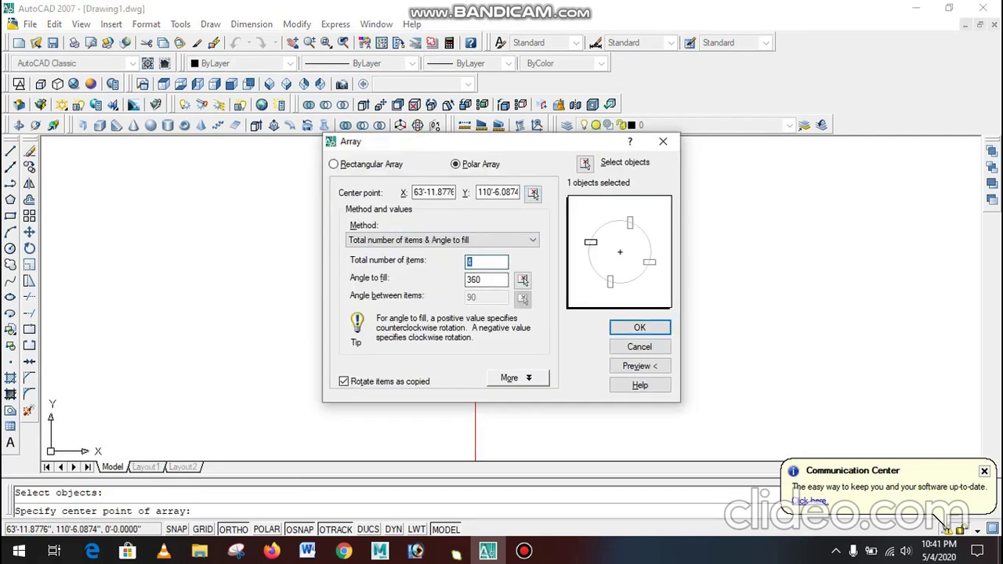
{"action": "left_click", "coordinate": [640, 366]}
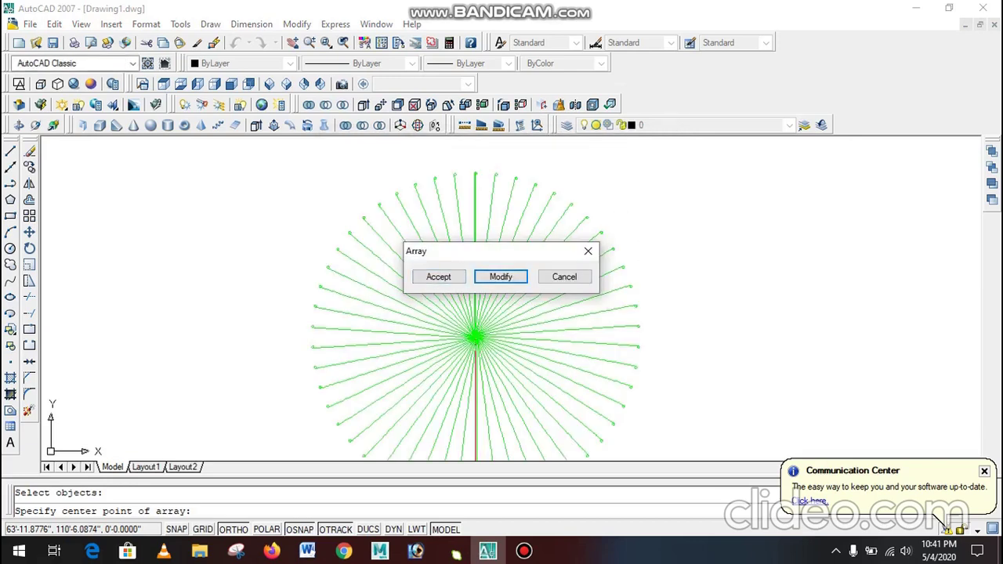
{"action": "left_click", "coordinate": [438, 277]}
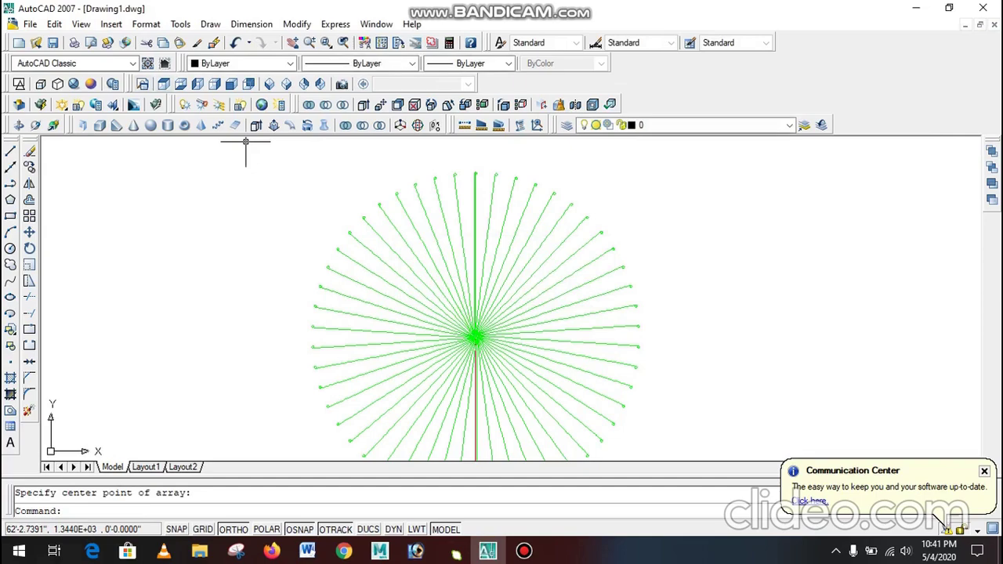
- Display the arrayed guard in the Realistic visual style and orbit around it to examine its front and side
{"action": "left_click", "coordinate": [35, 126]}
{"action": "left_click_drag", "start_coordinate": [498, 337], "coordinate": [553, 329]}
{"action": "key", "text": "Escape"}
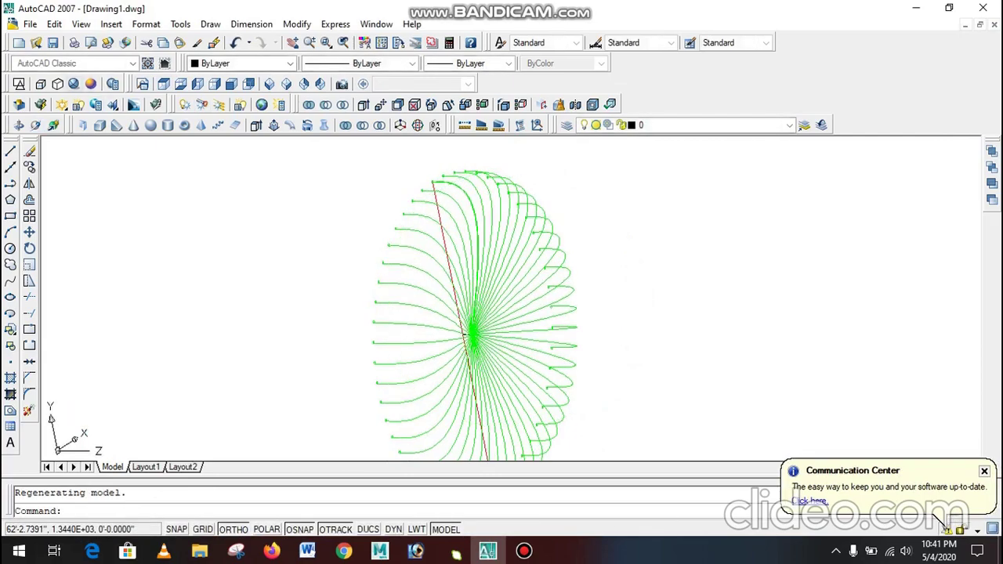
{"action": "left_click", "coordinate": [74, 84]}
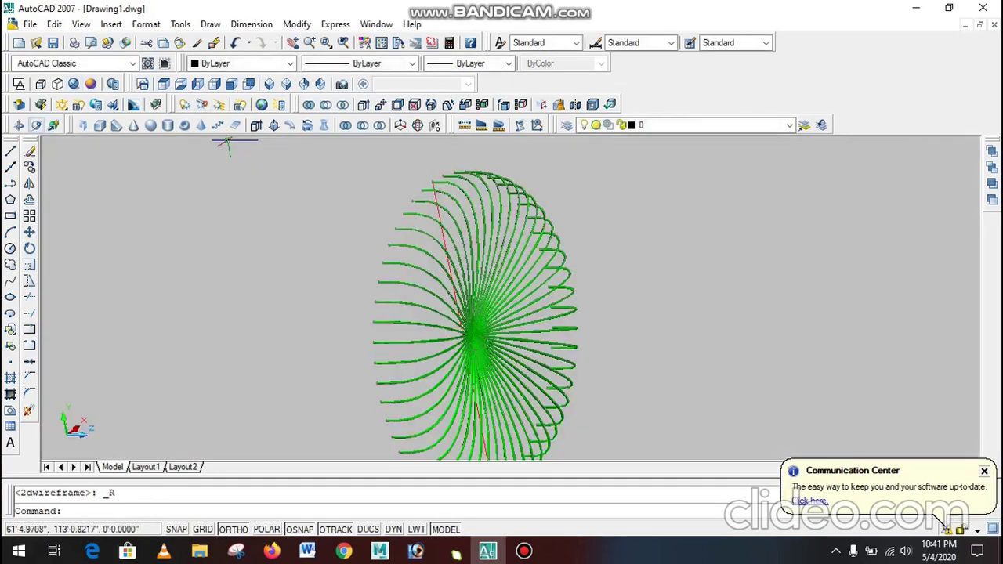
{"action": "left_click", "coordinate": [36, 125]}
{"action": "left_click_drag", "start_coordinate": [584, 301], "coordinate": [424, 308]}
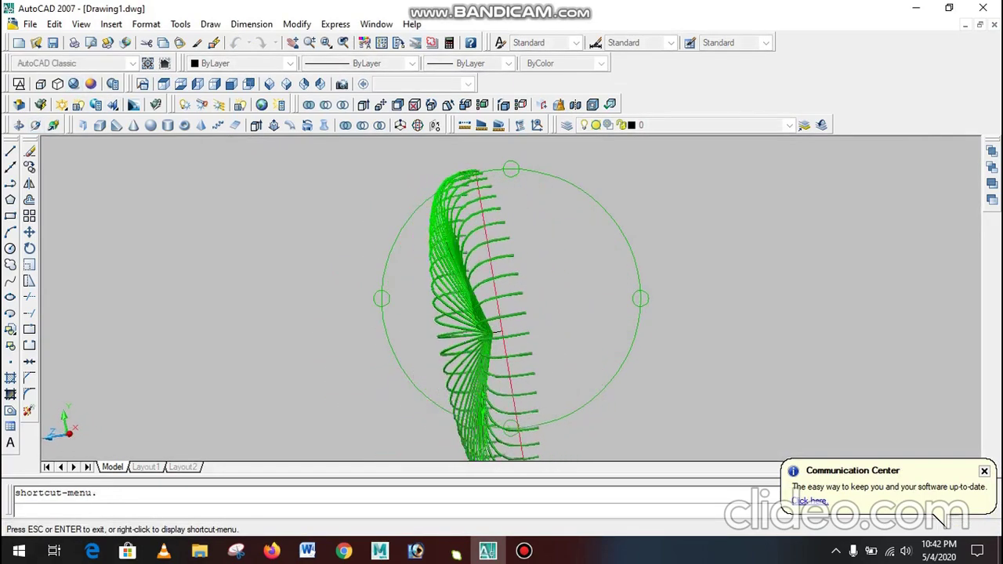
{"action": "left_click_drag", "start_coordinate": [491, 331], "coordinate": [480, 332]}
{"action": "key", "text": "Escape"}
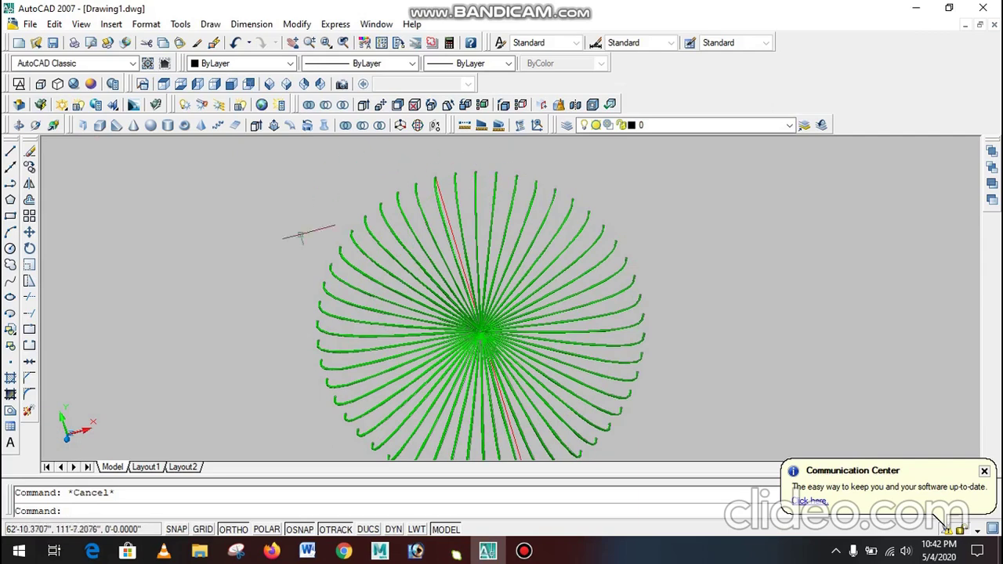
{"action": "scroll", "coordinate": [321, 230], "scroll_direction": "down", "scroll_amount": 3}
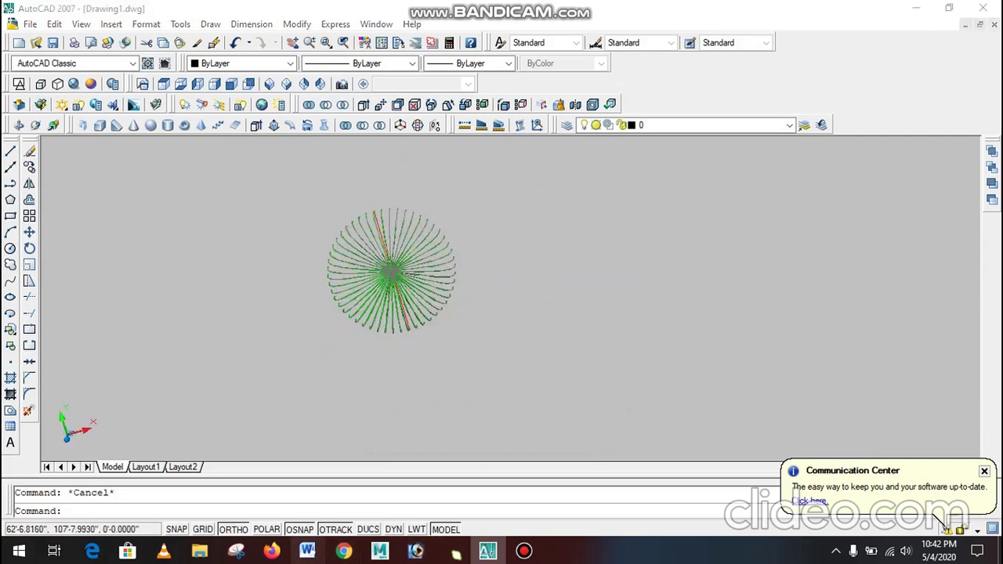
- Check the rendered fan picture in Word, then return to AutoCAD and restore the top view in 2D wireframe
{"action": "left_click", "coordinate": [307, 551]}
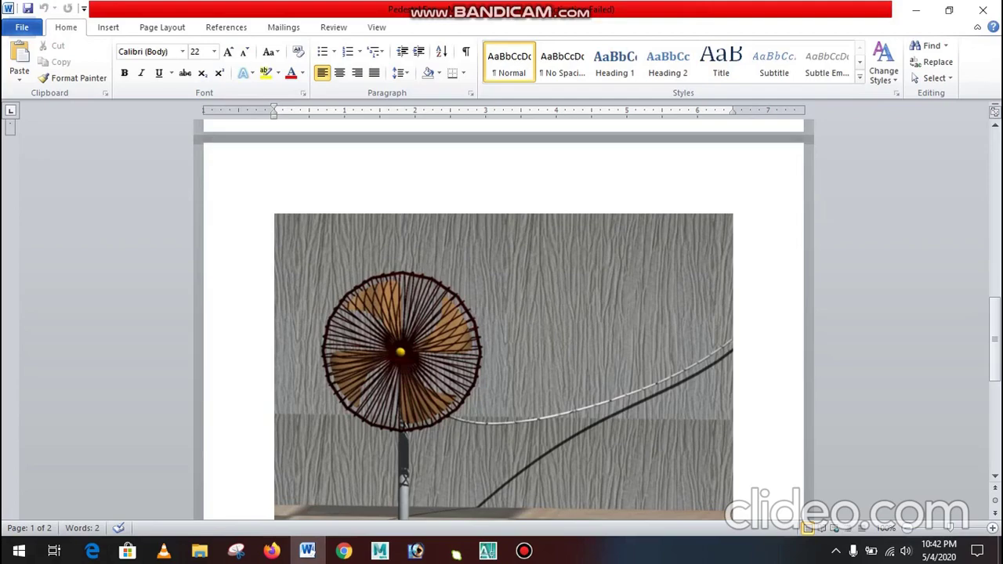
{"action": "left_click", "coordinate": [916, 10]}
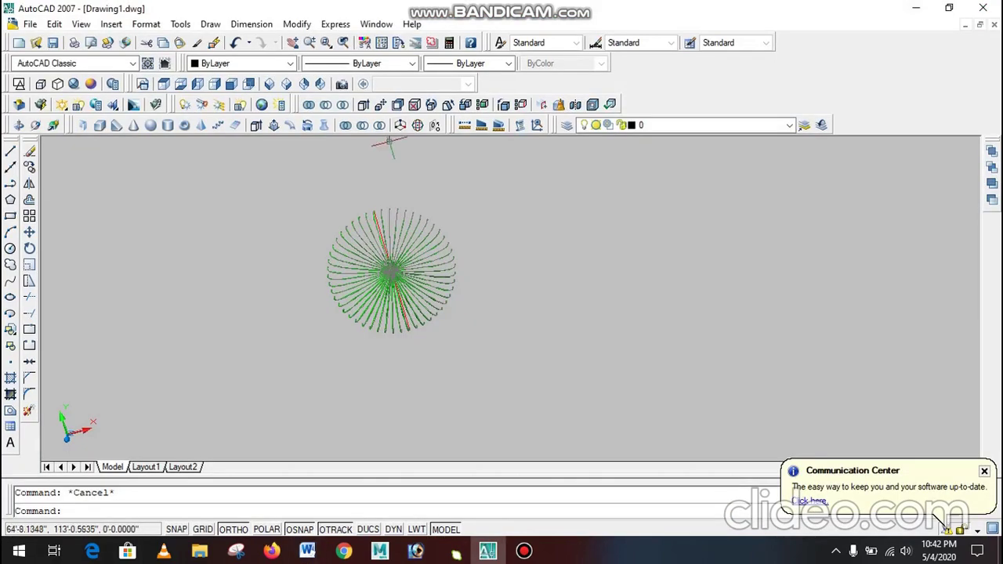
{"action": "left_click", "coordinate": [164, 84]}
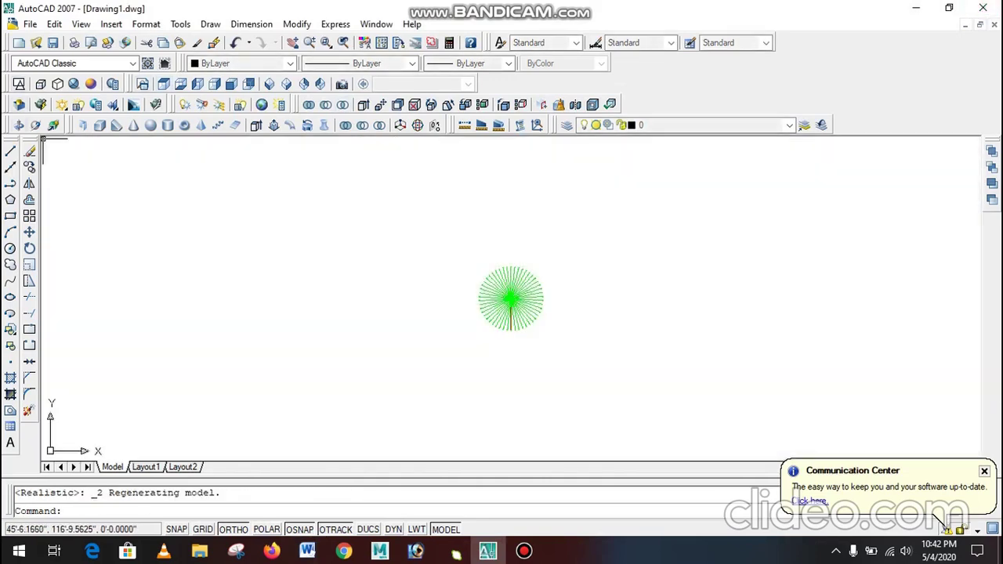
- Start a circle and consult the Word reference document for the guard ring's dimensions
{"action": "left_click", "coordinate": [9, 248]}
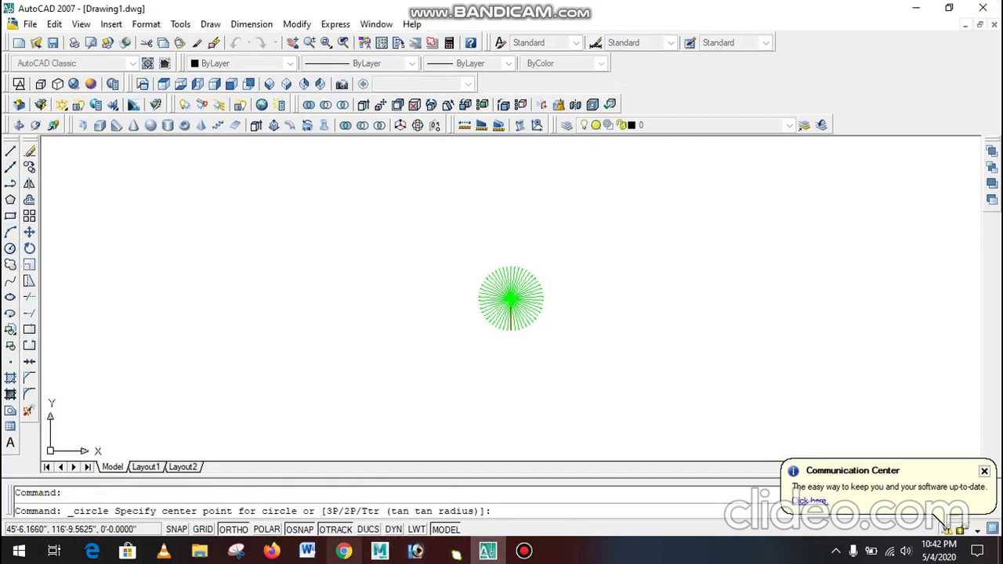
{"action": "left_click", "coordinate": [307, 551]}
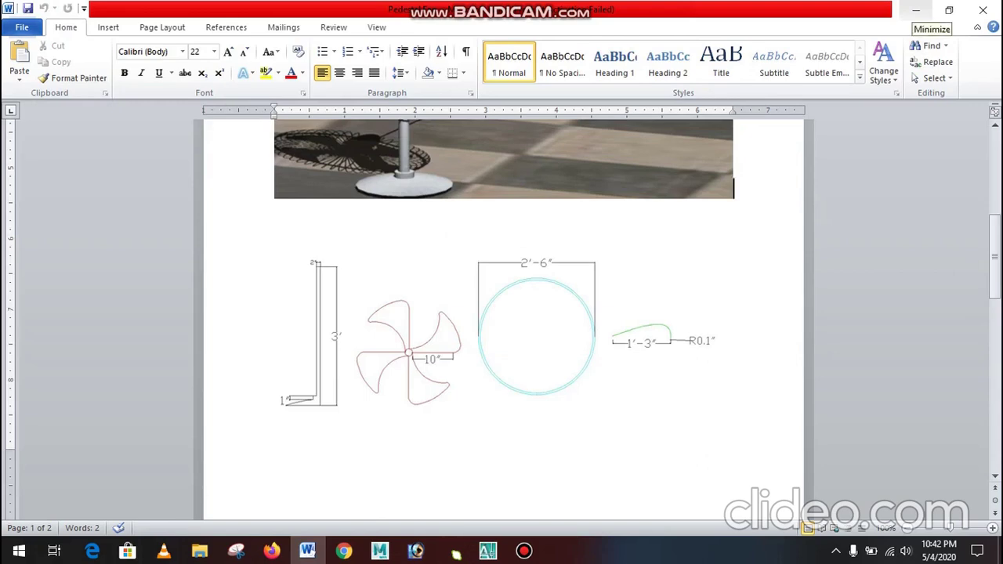
{"action": "left_click", "coordinate": [915, 11]}
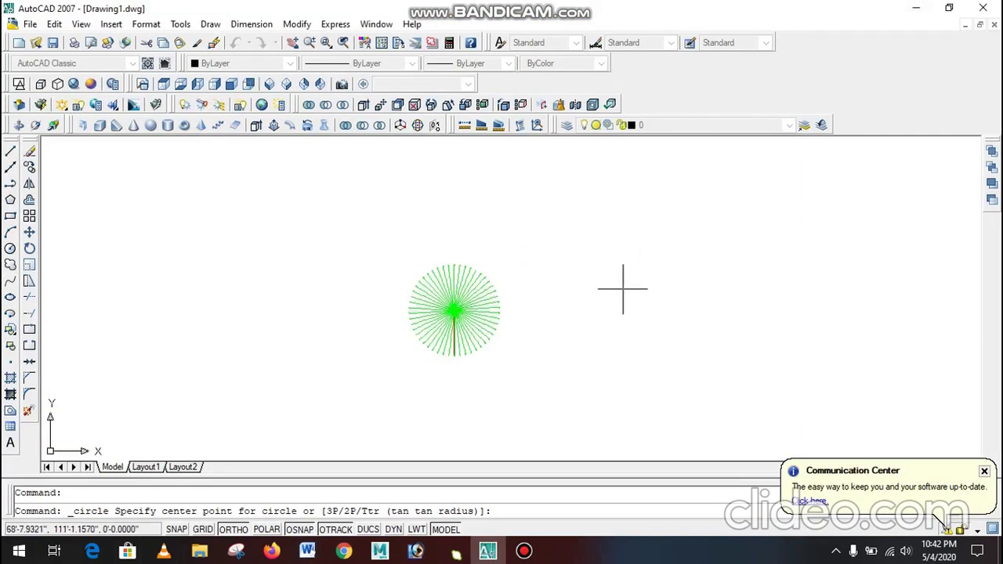
- Draw a circle with a 2'6" radius to the right of the green guard, and erase it
{"action": "left_click", "coordinate": [656, 297]}
{"action": "type", "text": "2"}
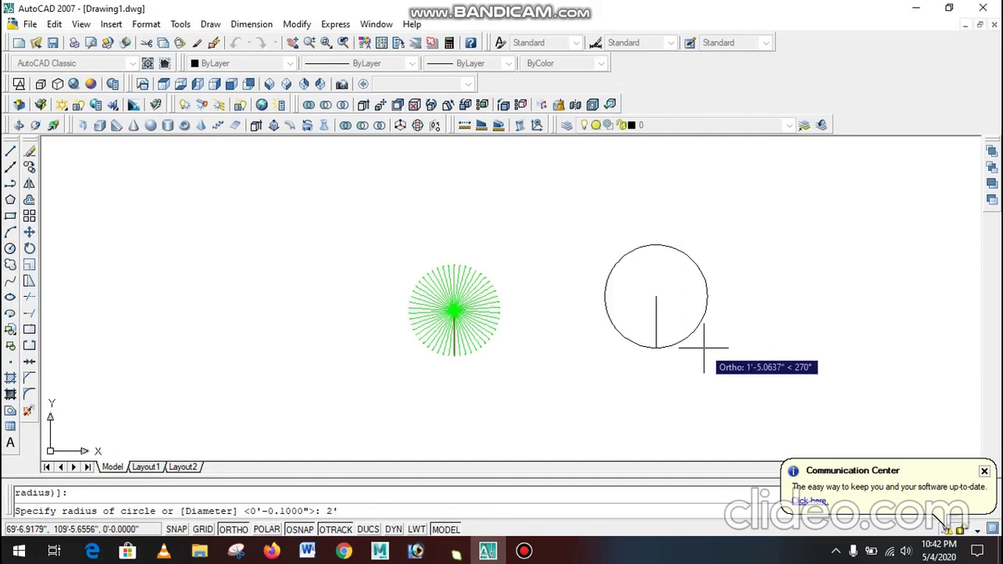
{"action": "type", "text": "6"}
{"action": "key", "text": "Return"}
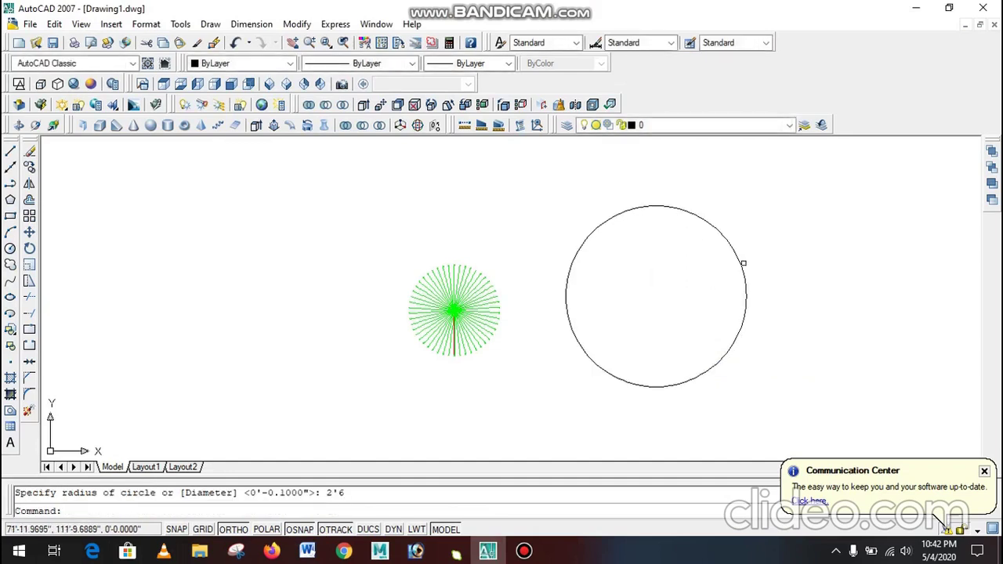
{"action": "left_click", "coordinate": [743, 264]}
{"action": "left_click", "coordinate": [656, 293]}
{"action": "key", "text": "Delete"}
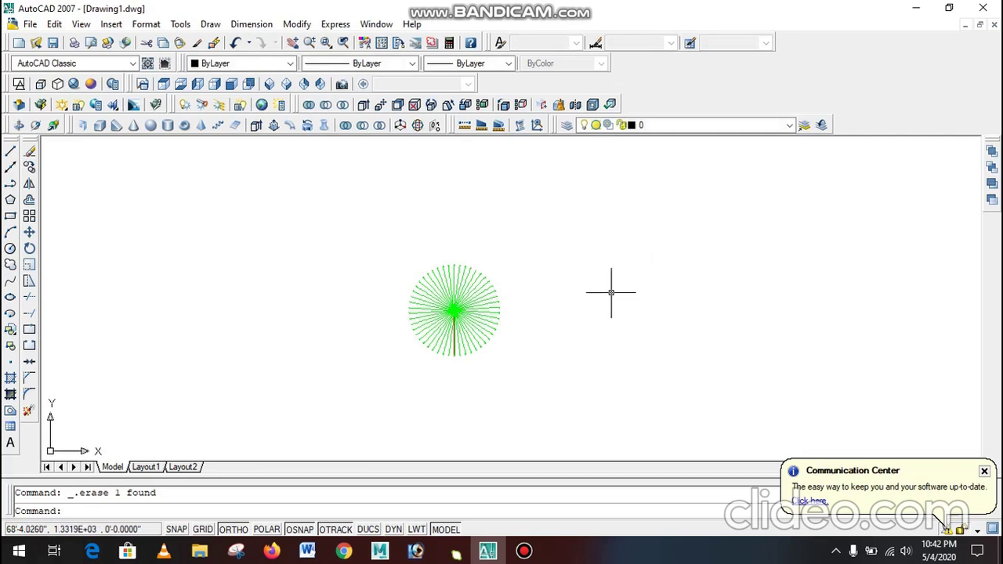
- Draw a circle with a 1'3" radius to the right of the green guard
{"action": "type", "text": "c"}
{"action": "key", "text": "Return"}
{"action": "left_click", "coordinate": [623, 288]}
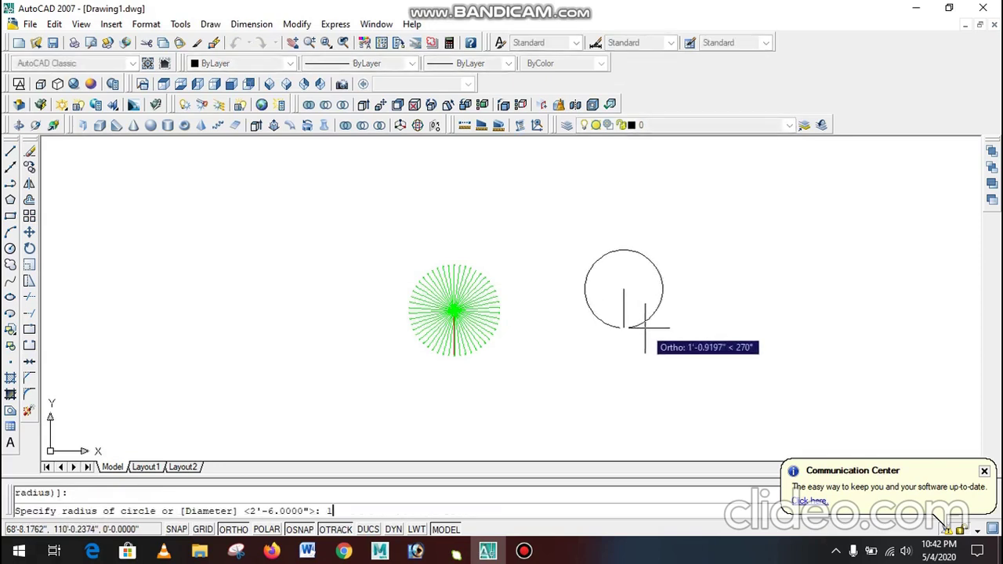
{"action": "type", "text": "1'2"}
{"action": "key", "text": "Return"}
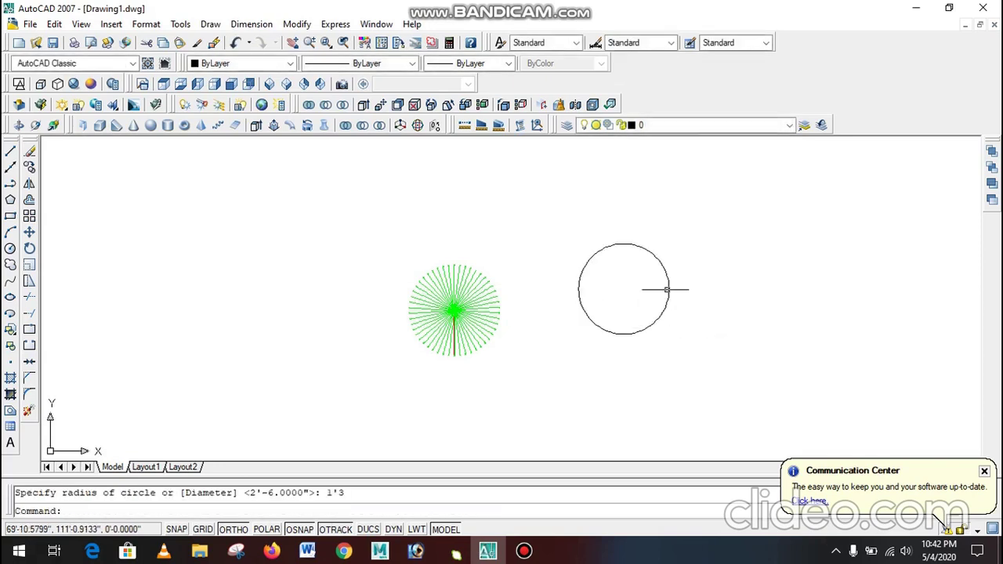
- Move the 1'3" radius circle straight down about 7 inches, roughly level with the guard
{"action": "type", "text": "m"}
{"action": "key", "text": "Return"}
{"action": "left_click", "coordinate": [684, 235]}
{"action": "left_click", "coordinate": [633, 279]}
{"action": "key", "text": "Return"}
{"action": "left_click", "coordinate": [701, 226]}
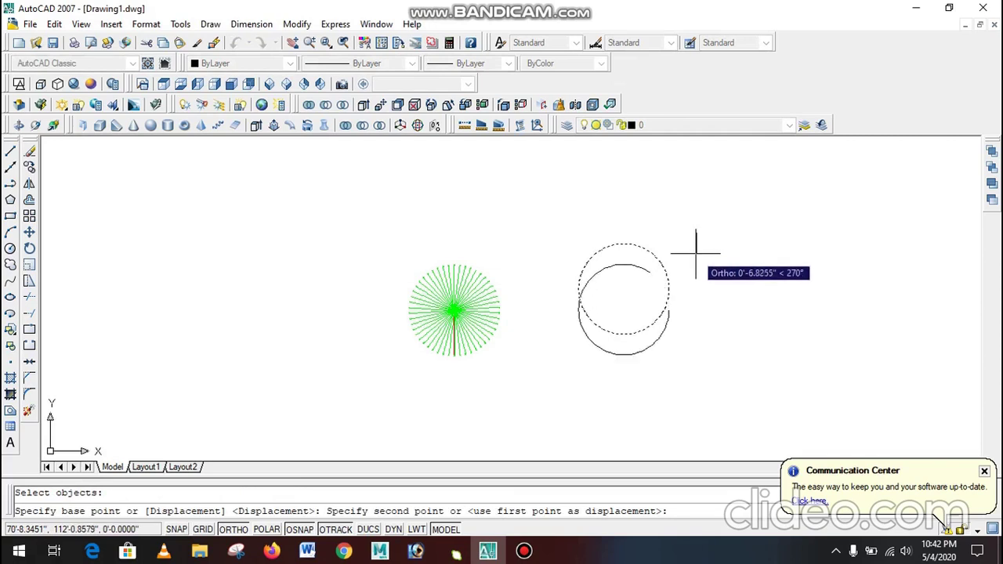
{"action": "left_click", "coordinate": [701, 248]}
- Offset the circle inward by 1" to form the guard ring's inner edge
{"action": "scroll", "coordinate": [670, 290], "scroll_direction": "up", "scroll_amount": 2}
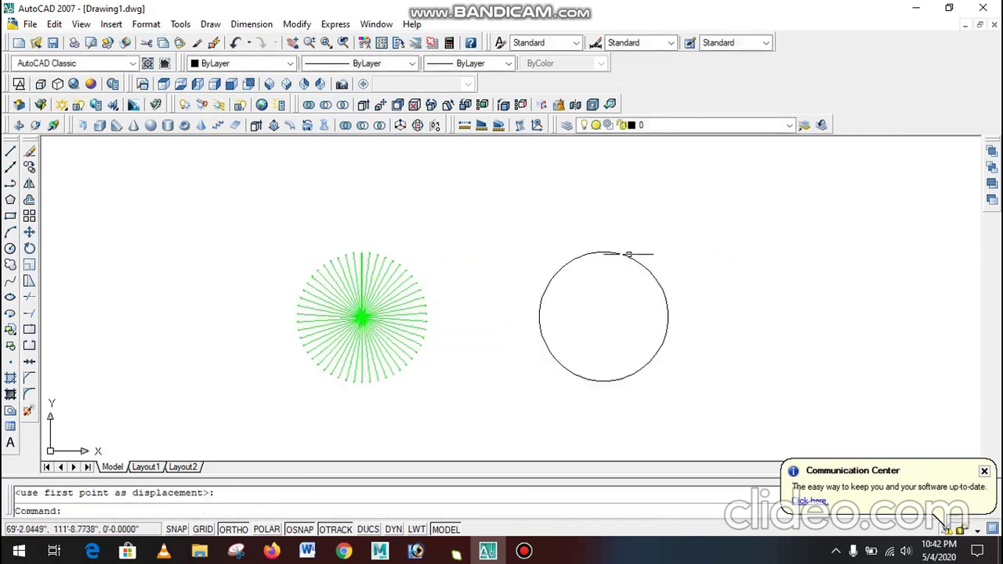
{"action": "scroll", "coordinate": [550, 272], "scroll_direction": "up", "scroll_amount": 2}
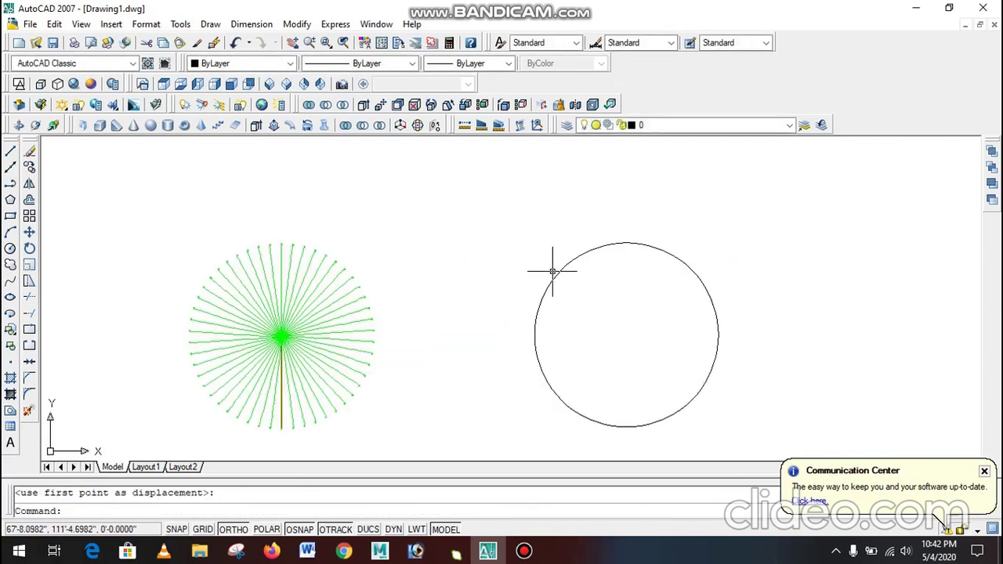
{"action": "type", "text": "o"}
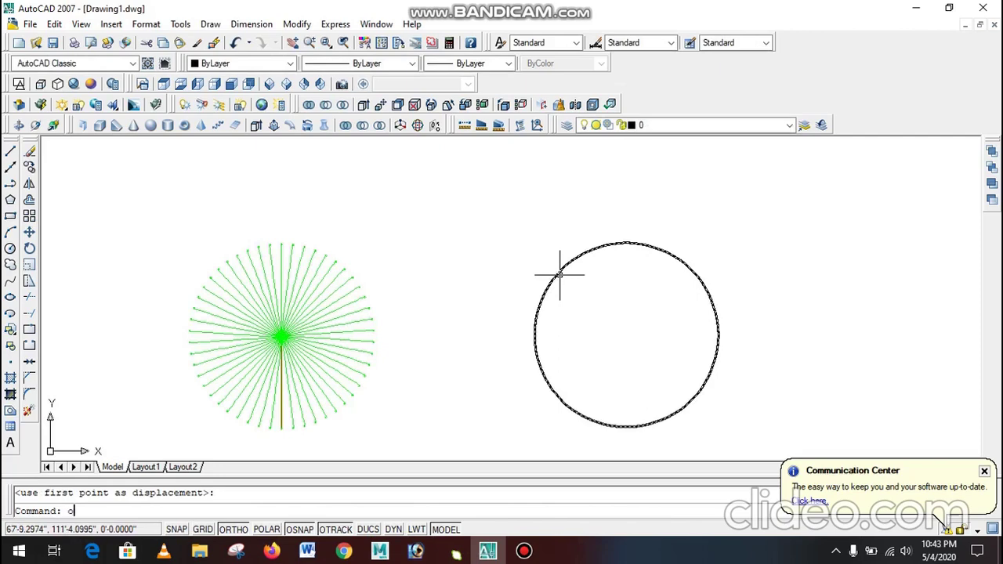
{"action": "key", "text": "Return"}
{"action": "type", "text": "1"}
{"action": "key", "text": "Return"}
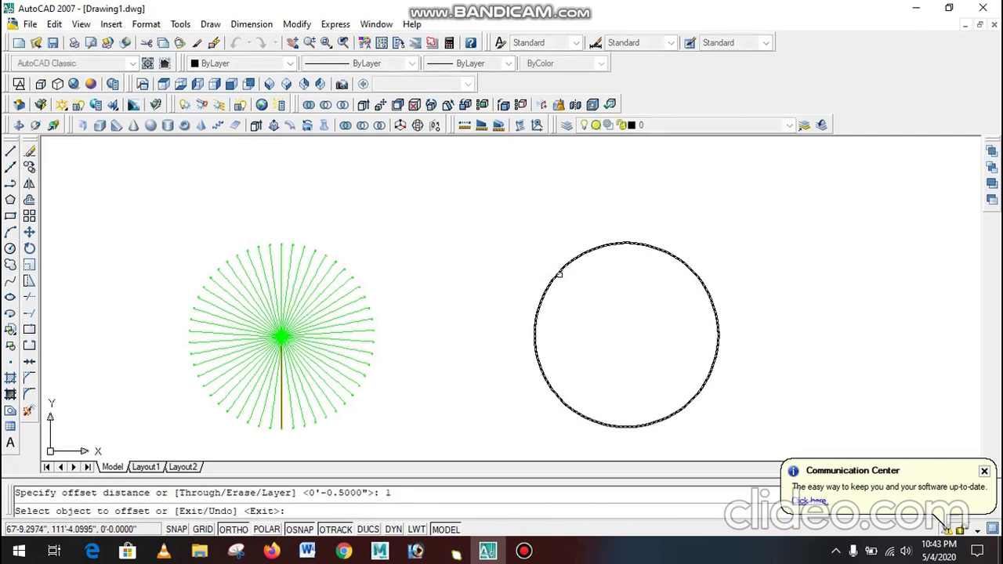
{"action": "left_click", "coordinate": [559, 272]}
{"action": "left_click", "coordinate": [555, 274]}
{"action": "key", "text": "Escape"}
{"action": "scroll", "coordinate": [691, 302], "scroll_direction": "up", "scroll_amount": 4}
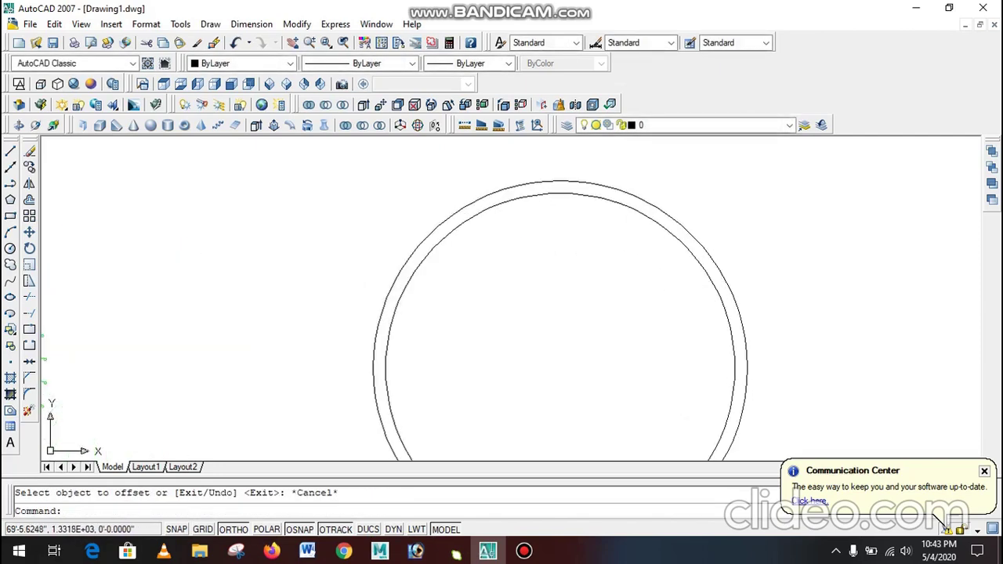
- Draw a vertical line through the ring from its top quadrant to its bottom quadrant
{"action": "scroll", "coordinate": [602, 244], "scroll_direction": "down", "scroll_amount": 3}
{"action": "type", "text": "l"}
{"action": "key", "text": "Return"}
{"action": "left_click", "coordinate": [575, 204]}
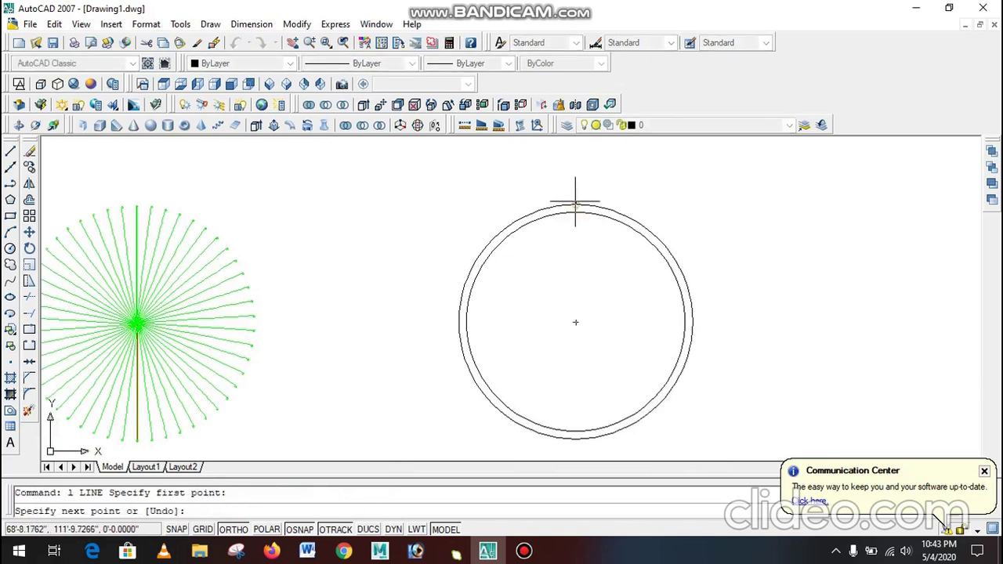
{"action": "left_click", "coordinate": [576, 434]}
{"action": "key", "text": "Escape"}
{"action": "scroll", "coordinate": [454, 347], "scroll_direction": "down", "scroll_amount": 2}
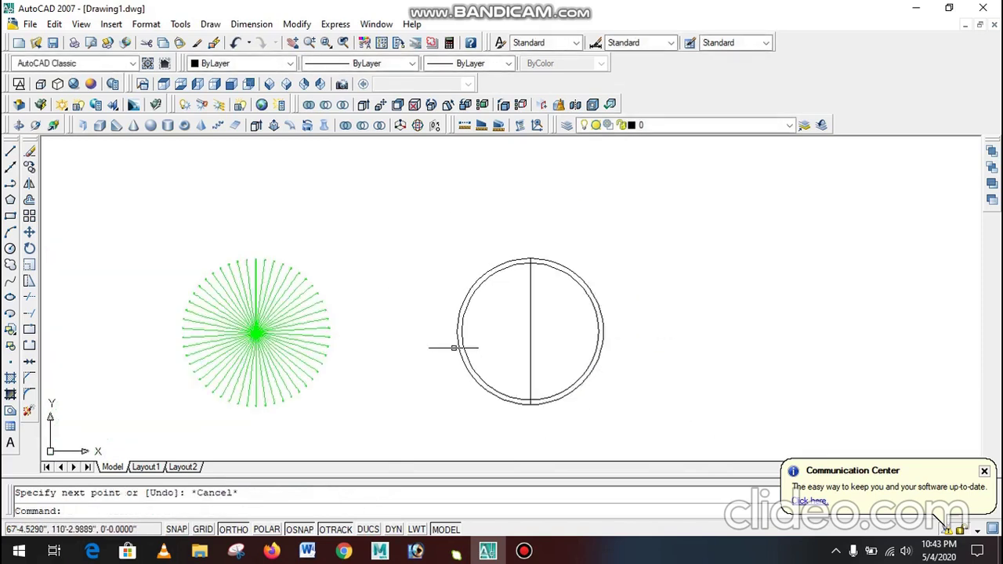
- Copy the two concentric circles horizontally to the right of the original ring, leaving out the vertical line
{"action": "scroll", "coordinate": [485, 347], "scroll_direction": "down", "scroll_amount": 3}
{"action": "type", "text": "co"}
{"action": "key", "text": "Return"}
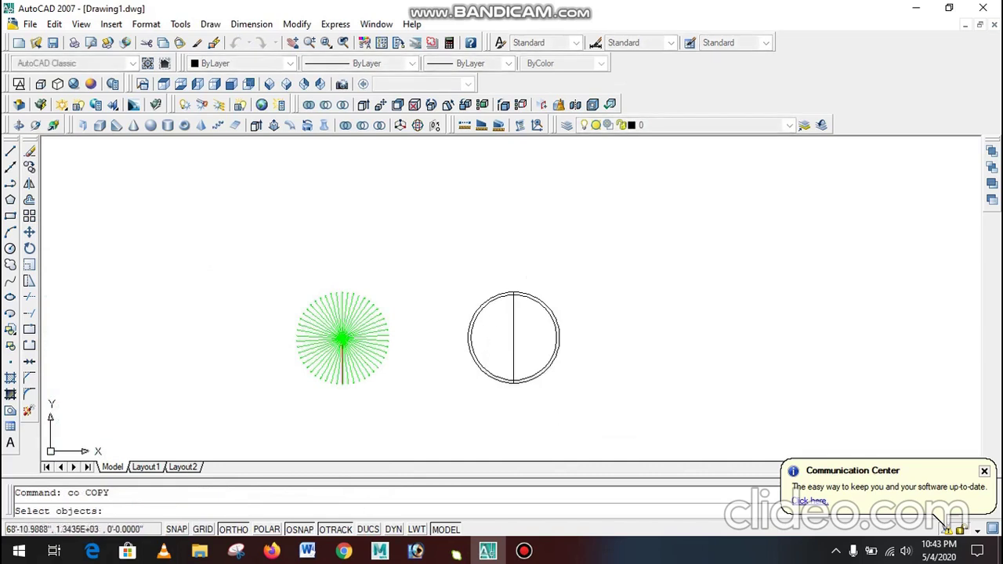
{"action": "left_click", "coordinate": [547, 257]}
{"action": "left_click", "coordinate": [500, 308]}
{"action": "key", "text": "Return"}
{"action": "left_click", "coordinate": [505, 246]}
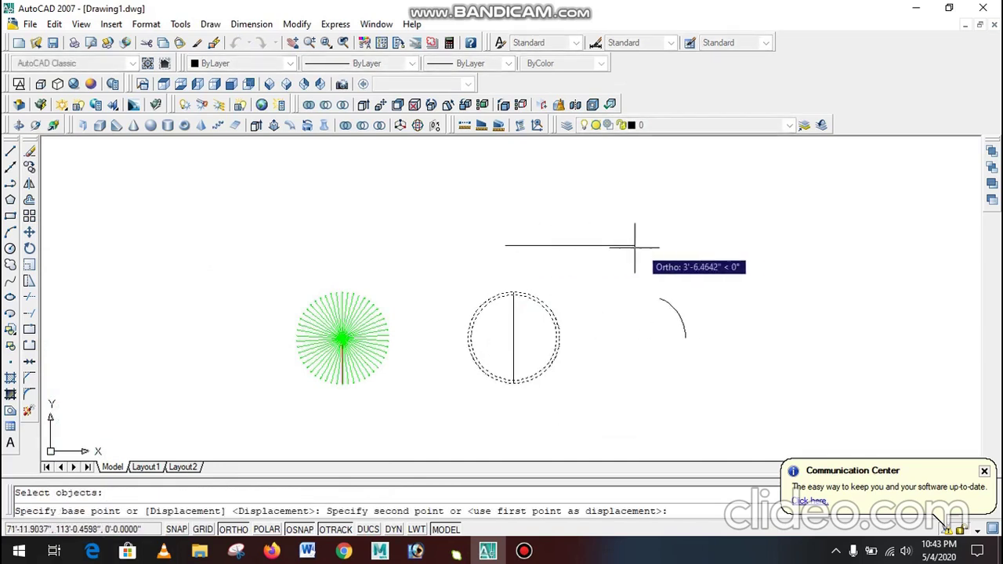
{"action": "left_click", "coordinate": [693, 250]}
{"action": "key", "text": "Escape"}
{"action": "scroll", "coordinate": [612, 375], "scroll_direction": "up", "scroll_amount": 2}
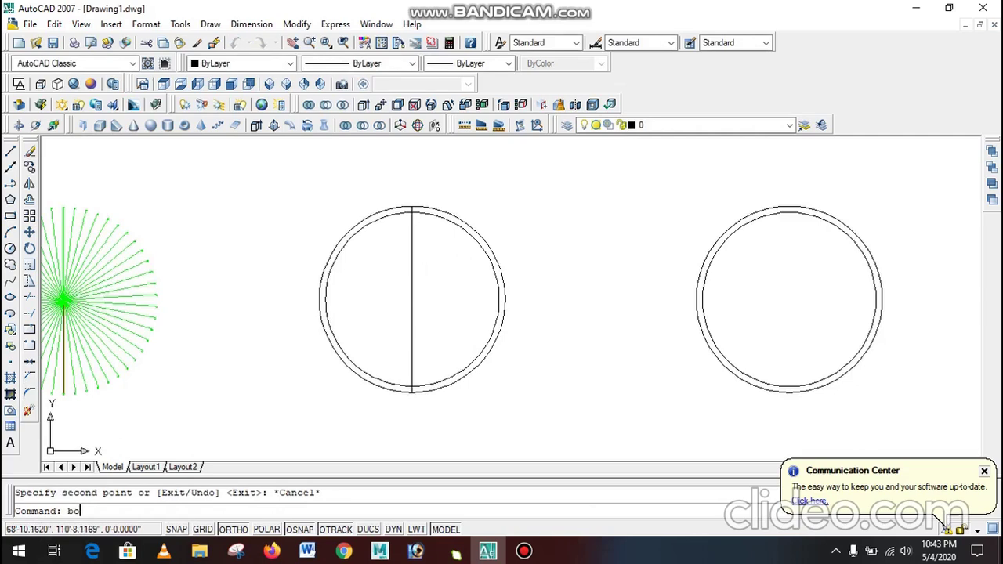
- Create boundary polylines from the areas between the two circles of the ring divided by the vertical line
{"action": "type", "text": "bo"}
{"action": "key", "text": "Return"}
{"action": "key", "text": "Return"}
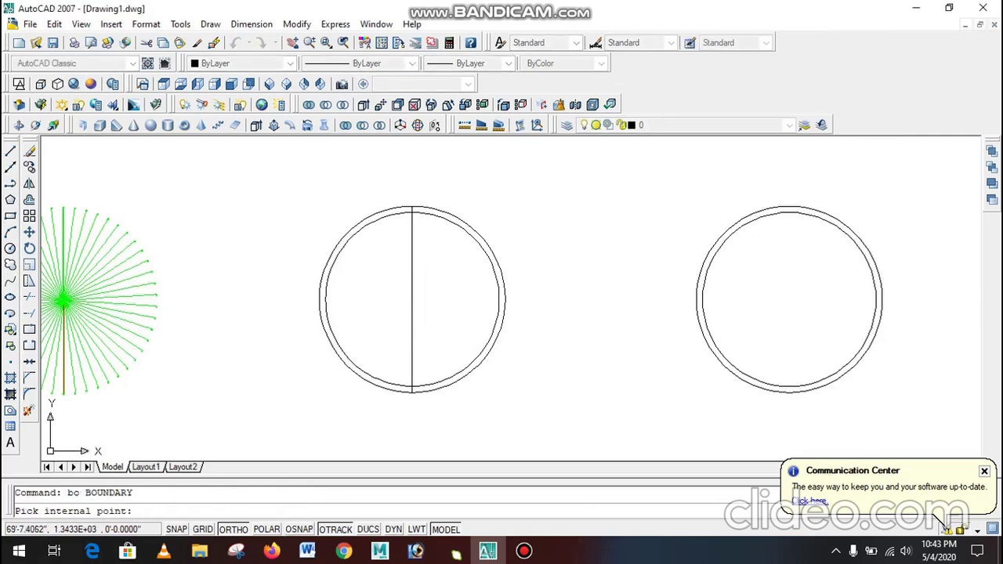
{"action": "left_click", "coordinate": [448, 217]}
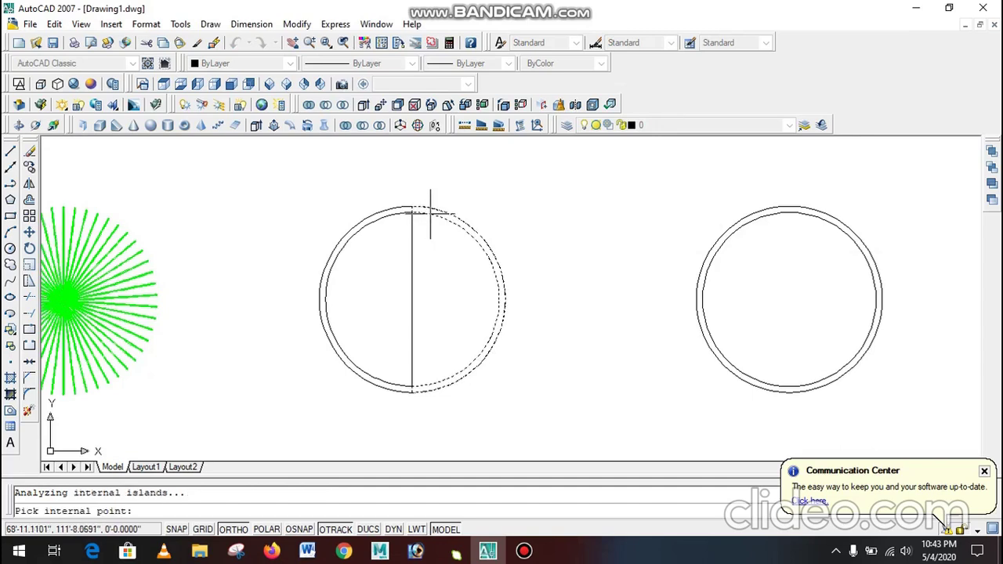
{"action": "key", "text": "Return"}
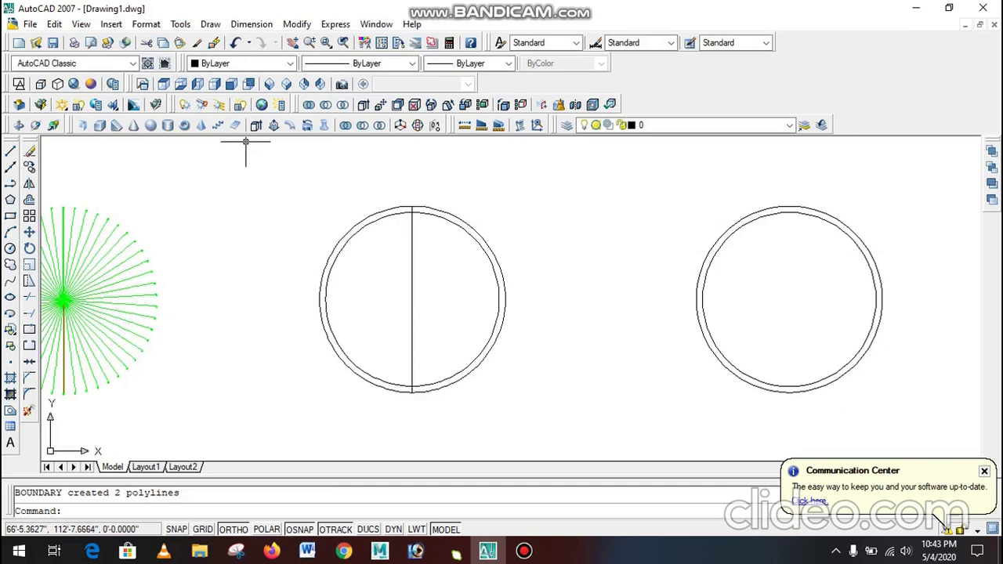
- Extrude both boundary polylines of the divided ring to a height of 1" in an isometric view
{"action": "left_click", "coordinate": [269, 84]}
{"action": "type", "text": "ex"}
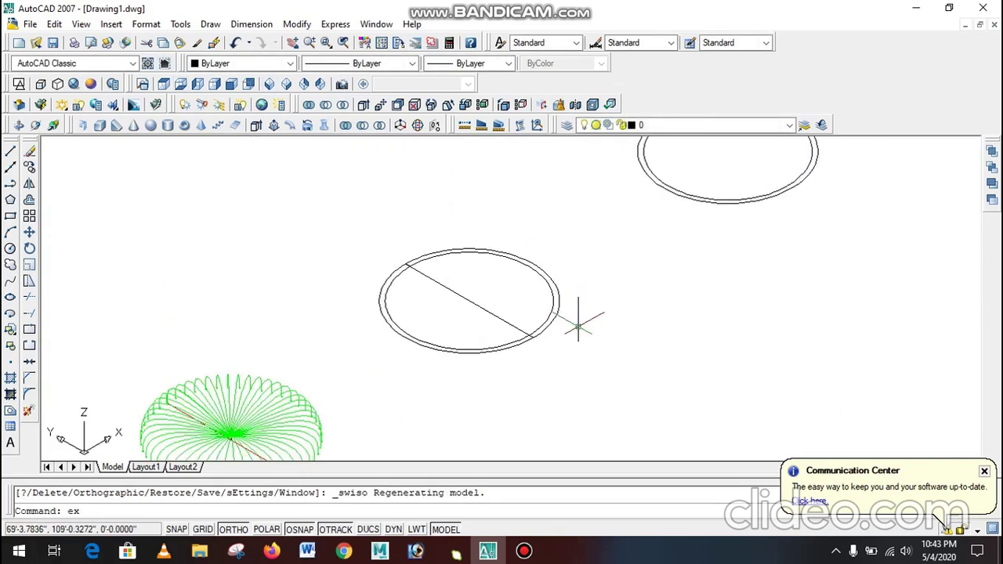
{"action": "type", "text": "t"}
{"action": "key", "text": "Return"}
{"action": "left_click", "coordinate": [551, 321]}
{"action": "left_click", "coordinate": [536, 334]}
{"action": "key", "text": "Return"}
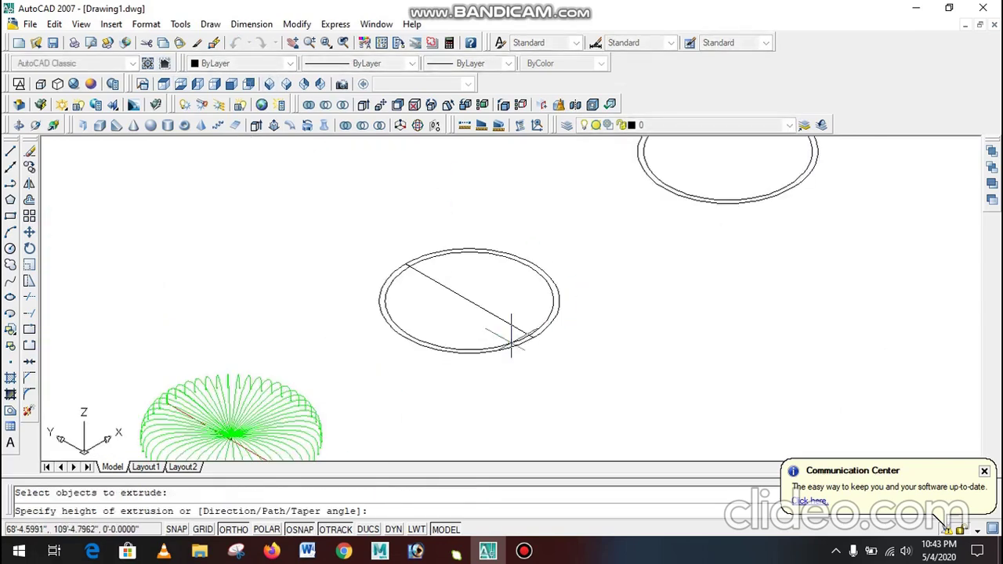
{"action": "type", "text": "1"}
{"action": "key", "text": "Return"}
{"action": "scroll", "coordinate": [546, 311], "scroll_direction": "up", "scroll_amount": 3}
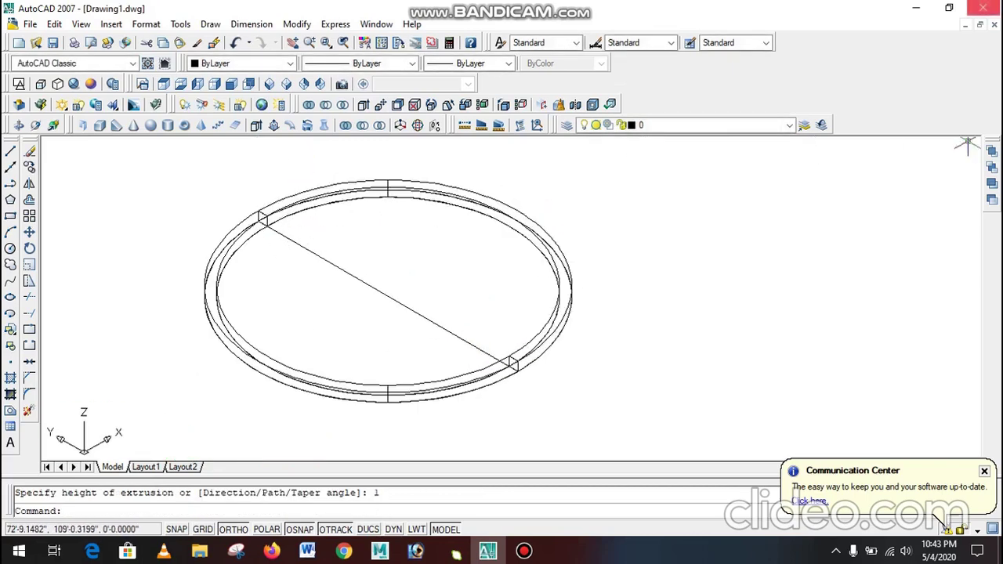
- Inspect the extruded ring in the Conceptual visual style, checking its separate halves
{"action": "left_click", "coordinate": [91, 83]}
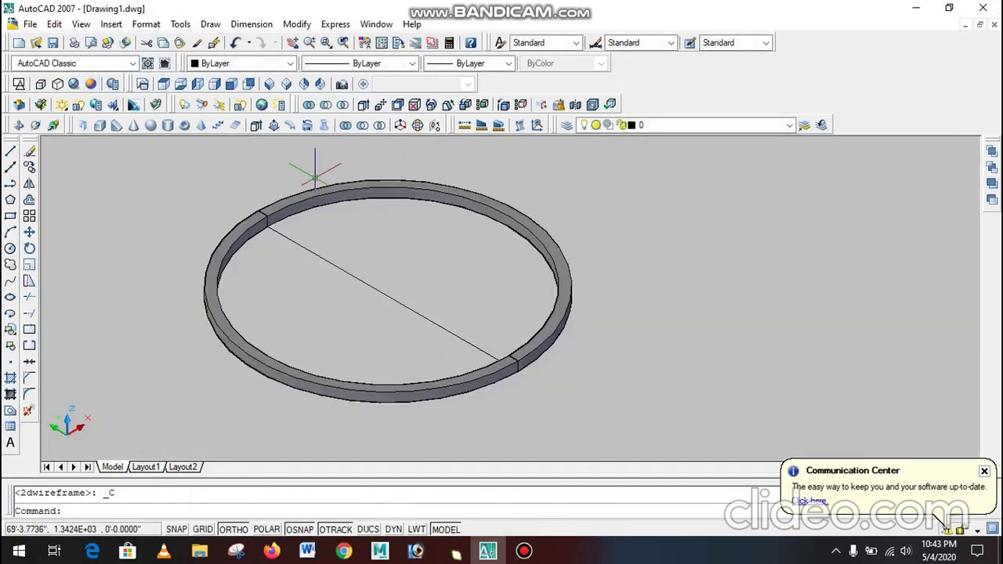
{"action": "left_click", "coordinate": [329, 159]}
{"action": "left_click", "coordinate": [255, 258]}
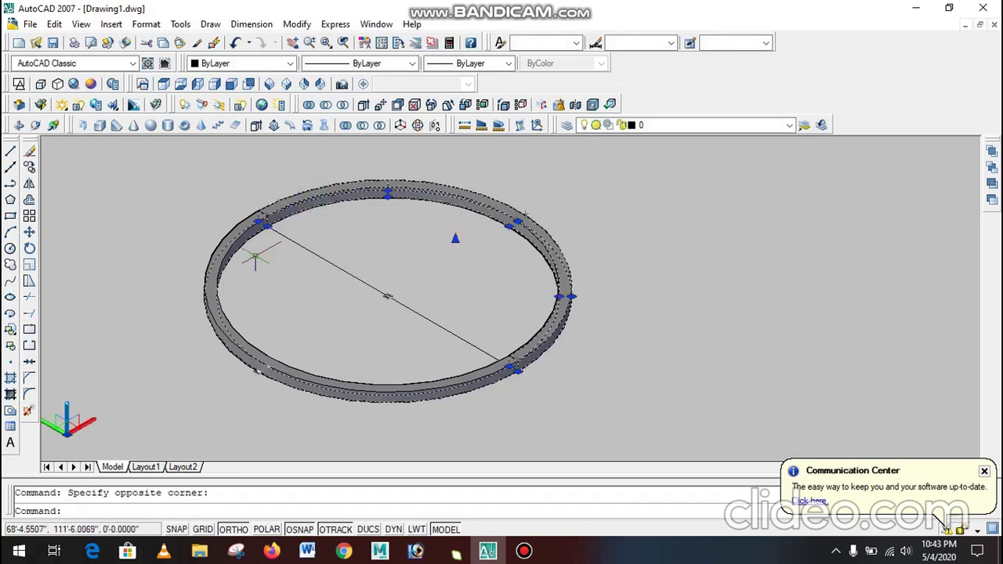
{"action": "key", "text": "Escape"}
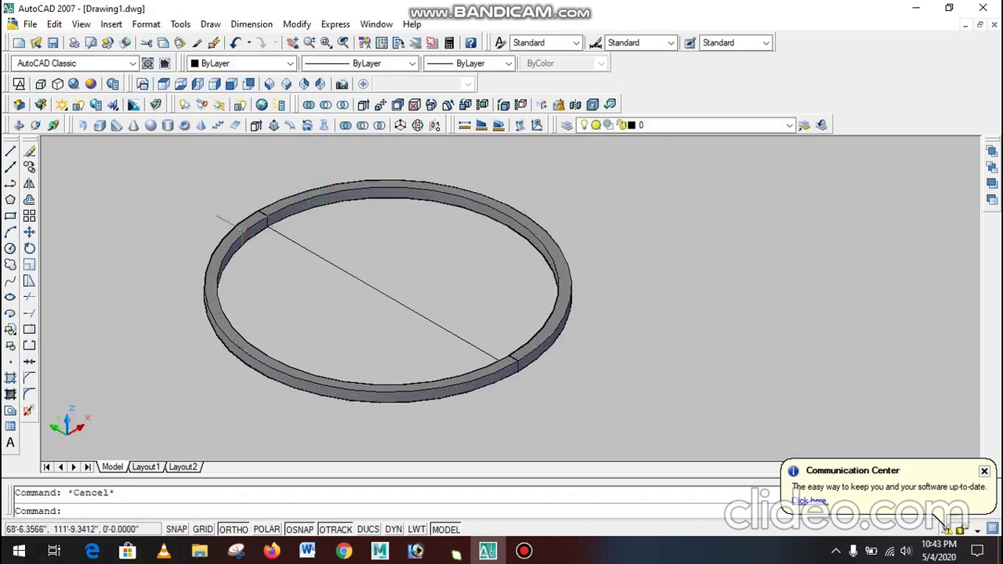
{"action": "left_click", "coordinate": [269, 210]}
{"action": "key", "text": "Escape"}
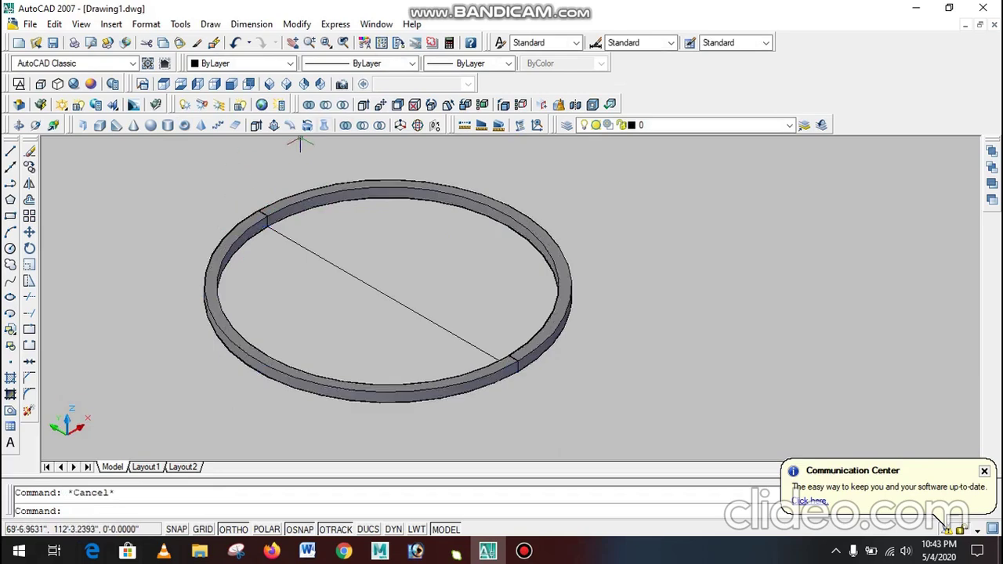
- Union the two extruded ring halves into a single solid
{"action": "left_click", "coordinate": [345, 125]}
{"action": "left_click", "coordinate": [329, 182]}
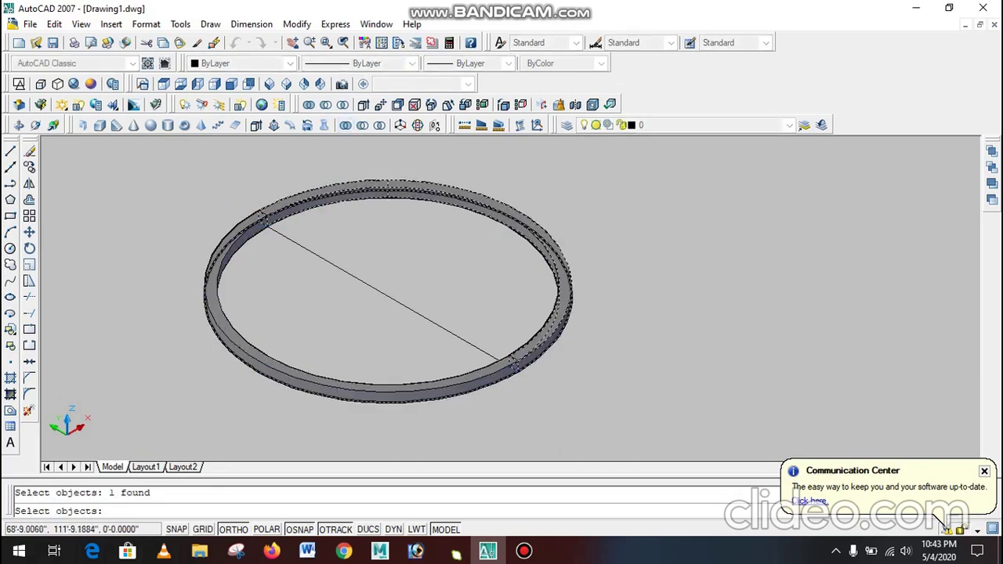
{"action": "left_click", "coordinate": [273, 195]}
{"action": "key", "text": "Return"}
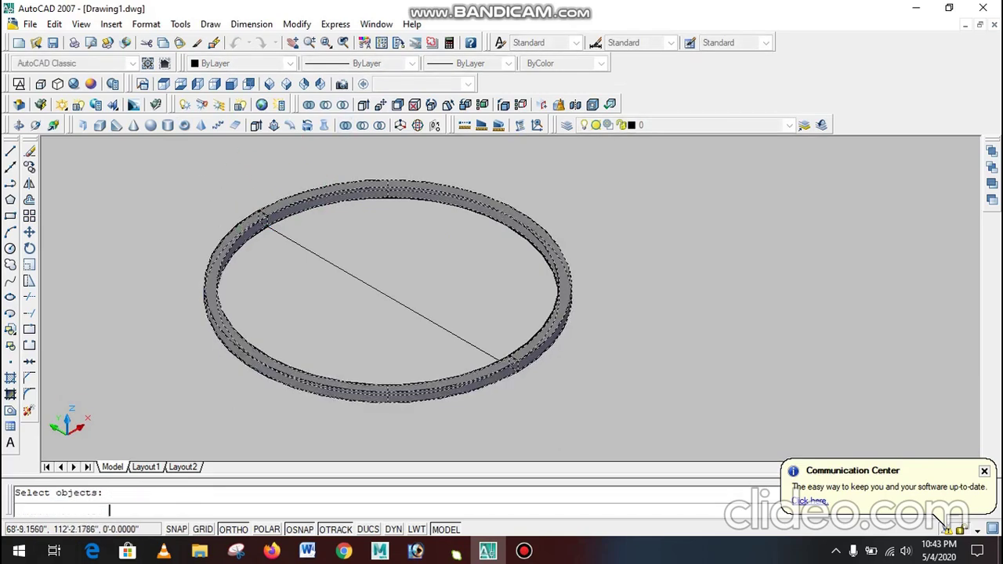
- Set the color of the united ring solid to Cyan
{"action": "left_click", "coordinate": [274, 196]}
{"action": "left_click", "coordinate": [290, 63]}
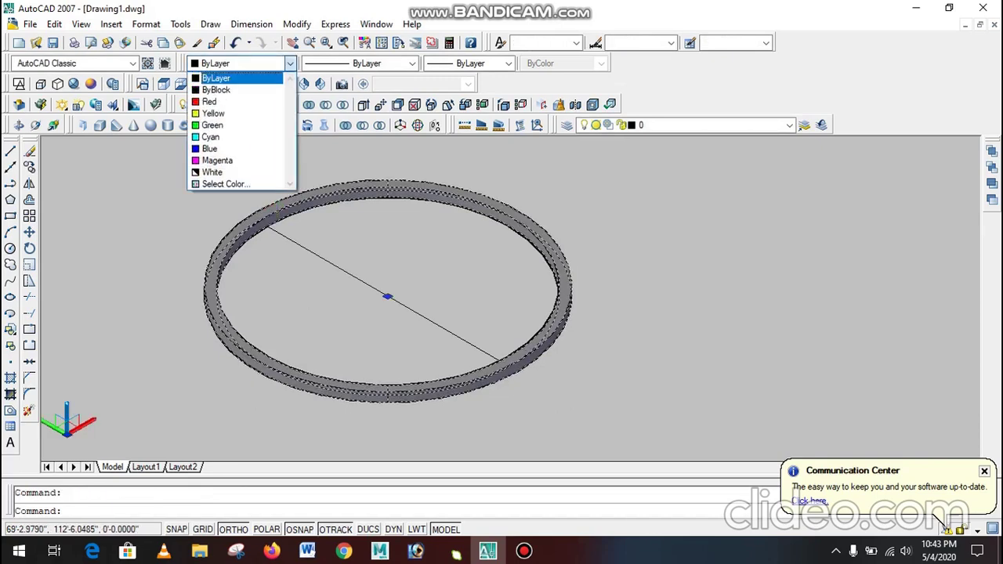
{"action": "left_click", "coordinate": [227, 101]}
{"action": "left_click", "coordinate": [290, 63]}
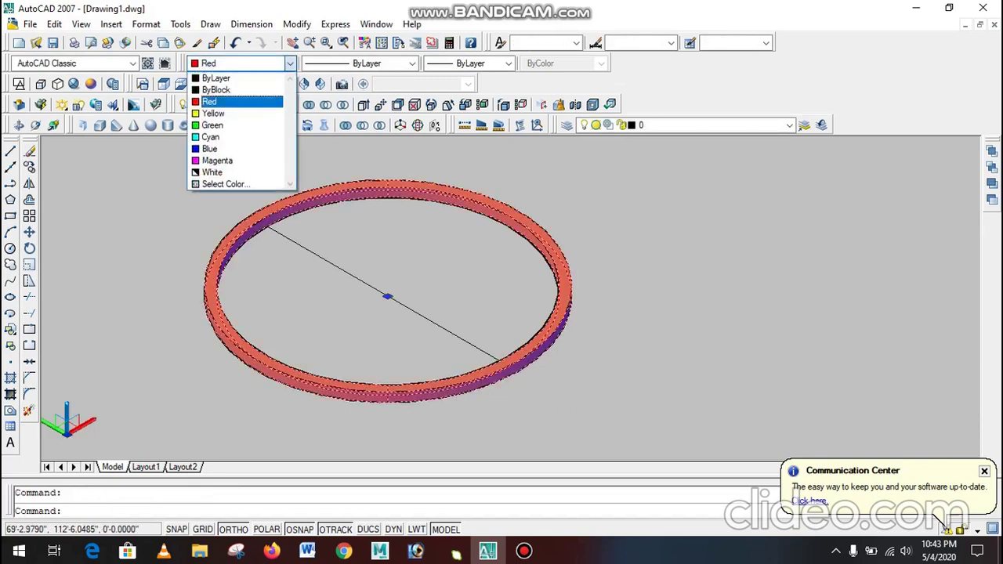
{"action": "left_click", "coordinate": [210, 136]}
{"action": "key", "text": "Escape"}
{"action": "scroll", "coordinate": [303, 269], "scroll_direction": "down", "scroll_amount": 3}
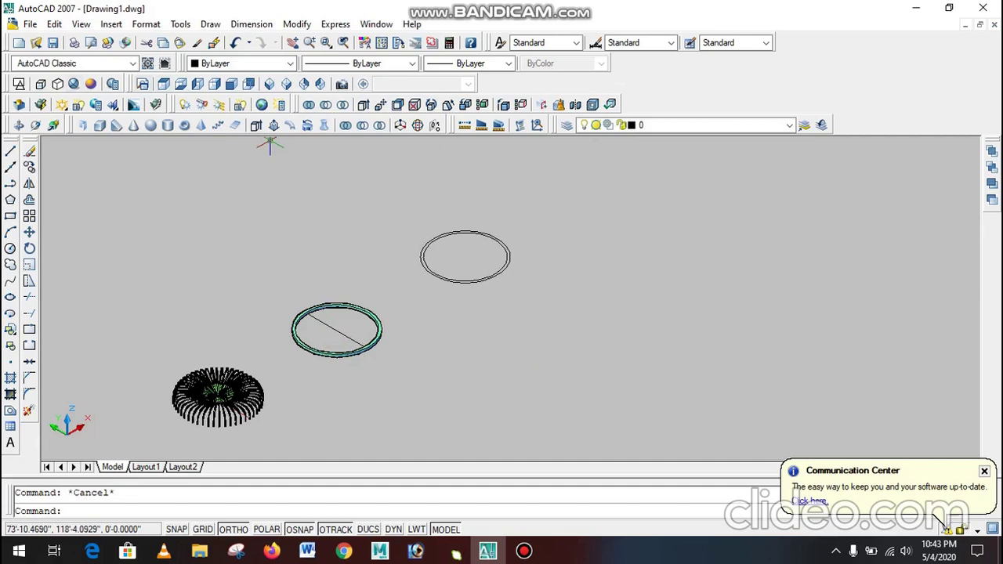
- Consult the fan part dimensions in the Word reference document, and return to AutoCAD's top view in 2D wireframe
{"action": "left_click", "coordinate": [164, 84]}
{"action": "scroll", "coordinate": [197, 323], "scroll_direction": "down", "scroll_amount": 3}
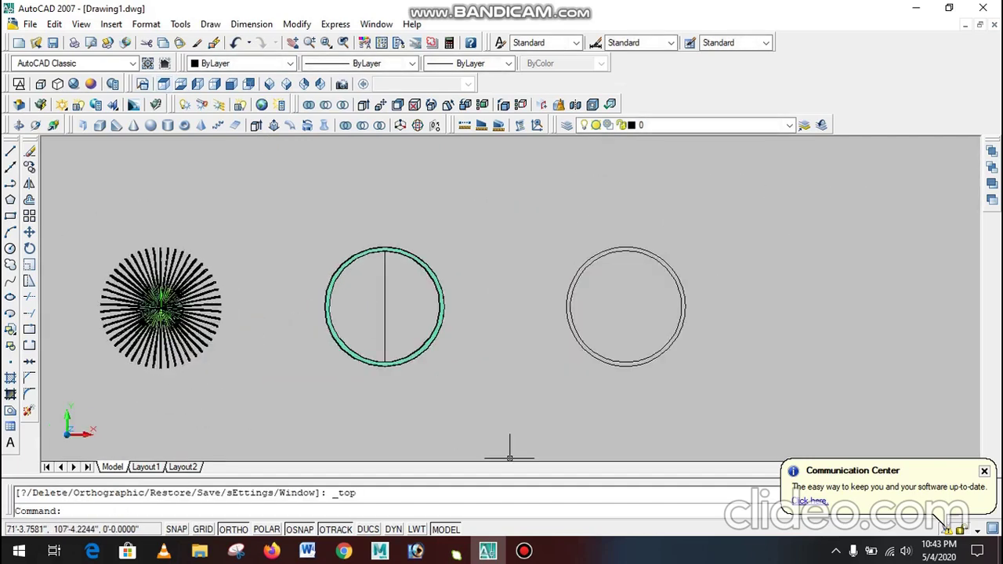
{"action": "left_click", "coordinate": [308, 551]}
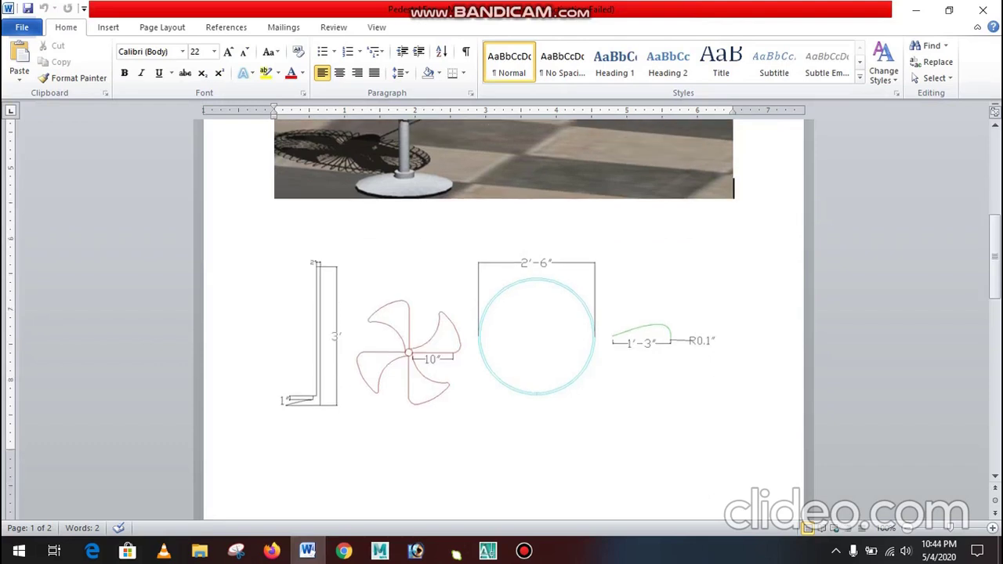
{"action": "left_click", "coordinate": [488, 551]}
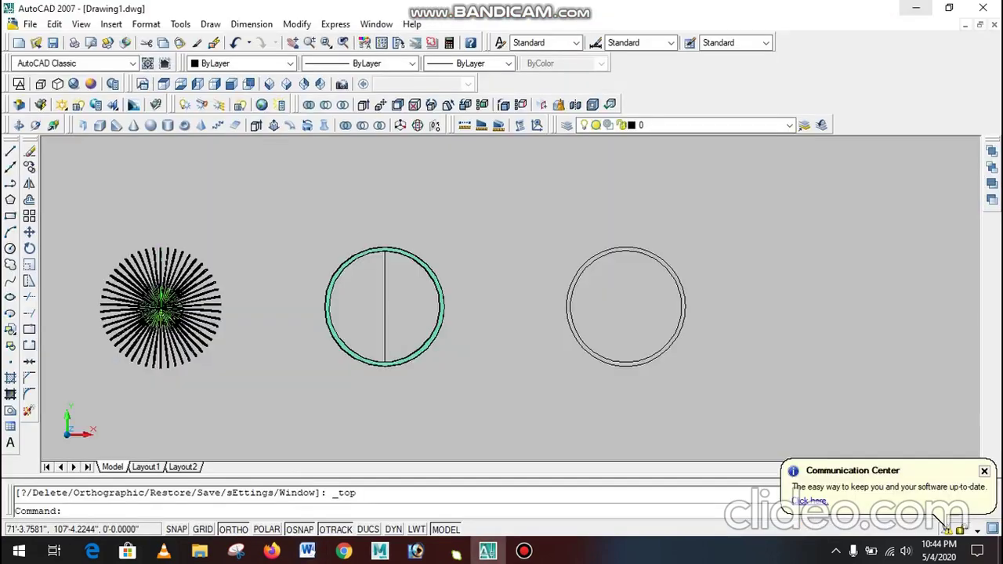
{"action": "left_click", "coordinate": [19, 83]}
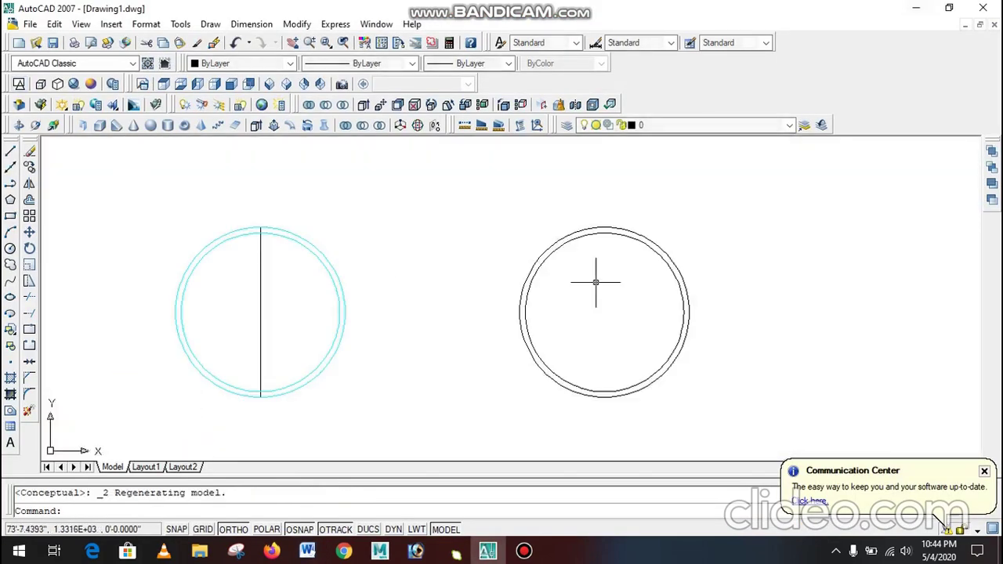
- Try a 2" radius hub circle at the center of the copied ring, and erase it
{"action": "scroll", "coordinate": [507, 349], "scroll_direction": "down", "scroll_amount": 2}
{"action": "type", "text": "c"}
{"action": "key", "text": "Return"}
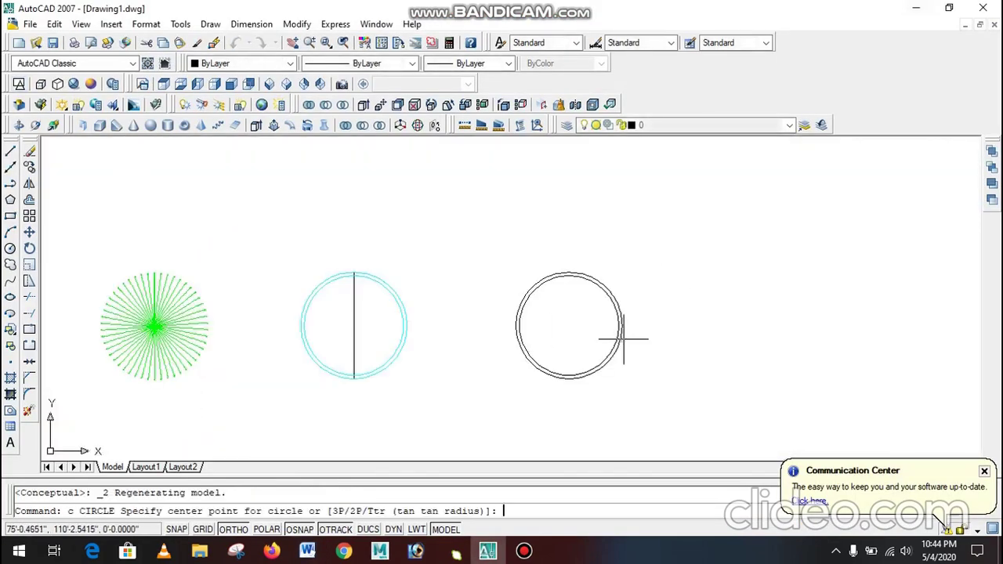
{"action": "scroll", "coordinate": [548, 362], "scroll_direction": "down", "scroll_amount": 3}
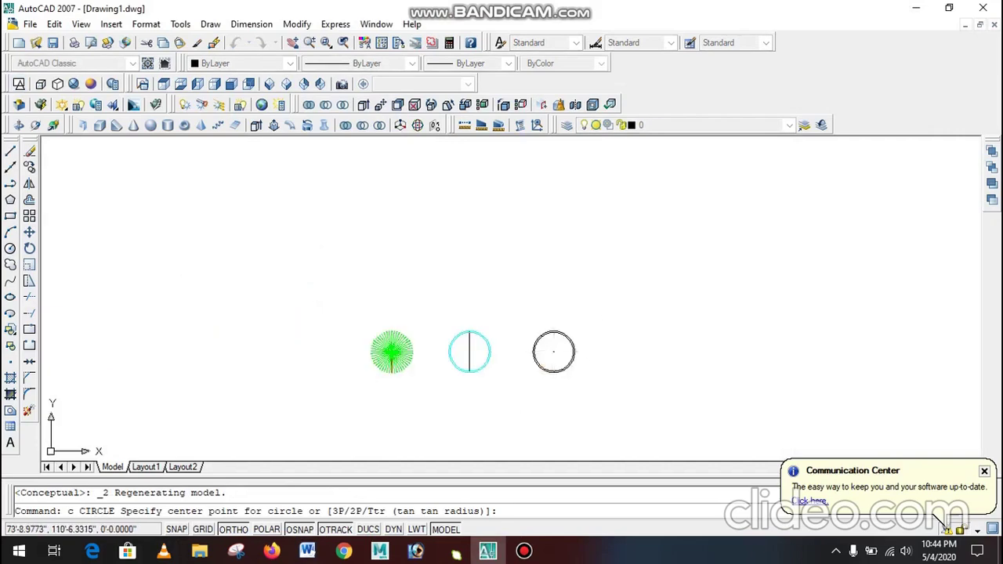
{"action": "left_click", "coordinate": [553, 351]}
{"action": "scroll", "coordinate": [553, 351], "scroll_direction": "up", "scroll_amount": 8}
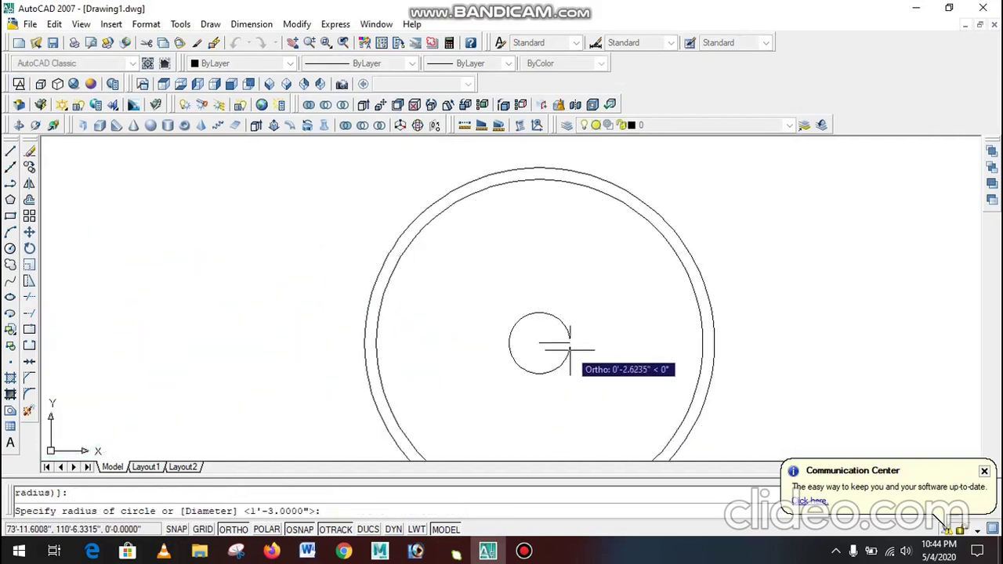
{"action": "type", "text": "2"}
{"action": "key", "text": "Return"}
{"action": "scroll", "coordinate": [540, 349], "scroll_direction": "down", "scroll_amount": 2}
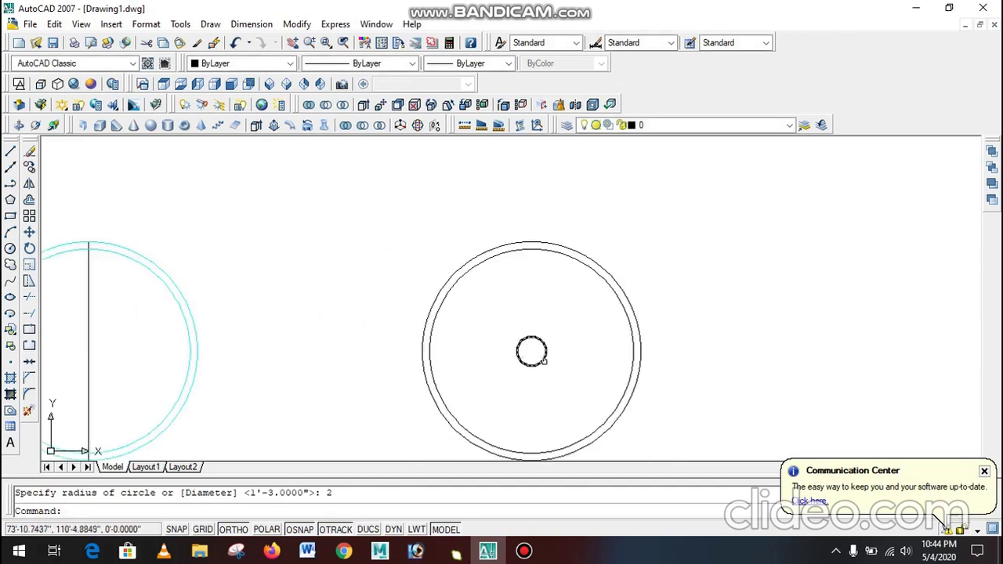
{"action": "left_click_drag", "start_coordinate": [553, 330], "coordinate": [510, 363]}
{"action": "key", "text": "Delete"}
- Draw a hub circle with a 1" radius at the center of the copied ring
{"action": "type", "text": "c"}
{"action": "key", "text": "Return"}
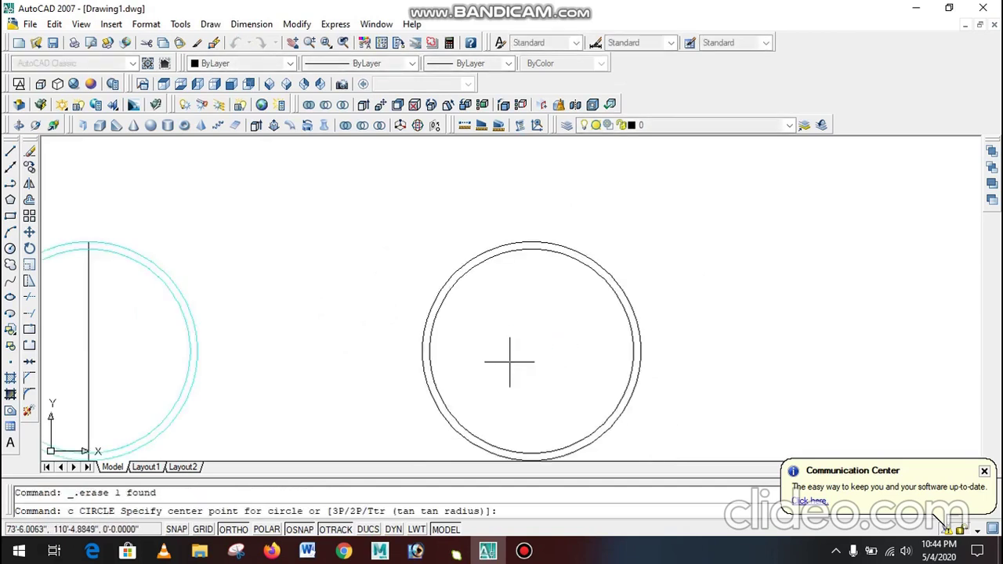
{"action": "scroll", "coordinate": [515, 400], "scroll_direction": "down", "scroll_amount": 3}
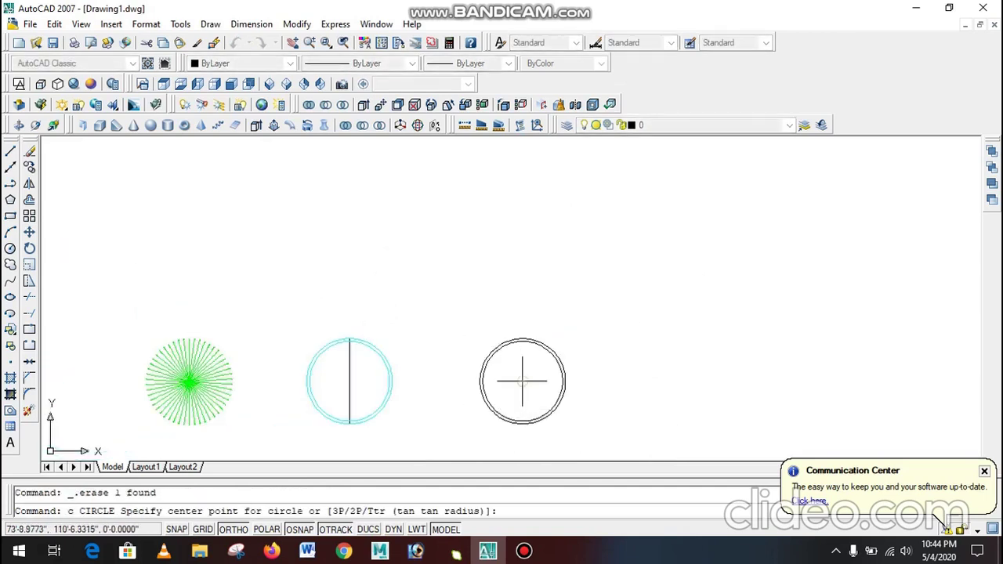
{"action": "left_click", "coordinate": [522, 381]}
{"action": "scroll", "coordinate": [528, 390], "scroll_direction": "up", "scroll_amount": 4}
{"action": "type", "text": "1"}
{"action": "key", "text": "Return"}
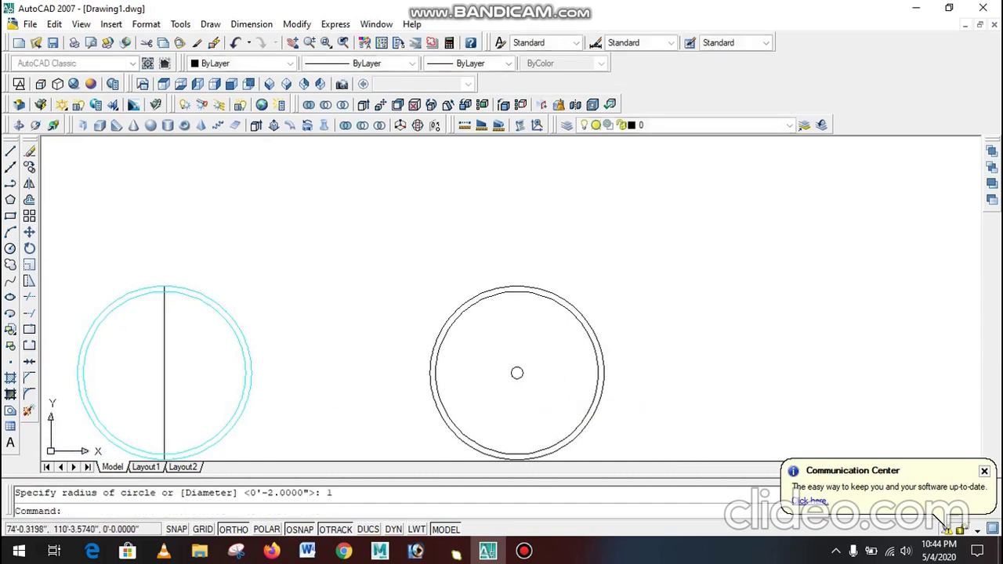
- Draw a horizontal line from the hub circle's right quadrant to the right quadrant of the copied ring's inner circle
{"action": "scroll", "coordinate": [540, 372], "scroll_direction": "up", "scroll_amount": 3}
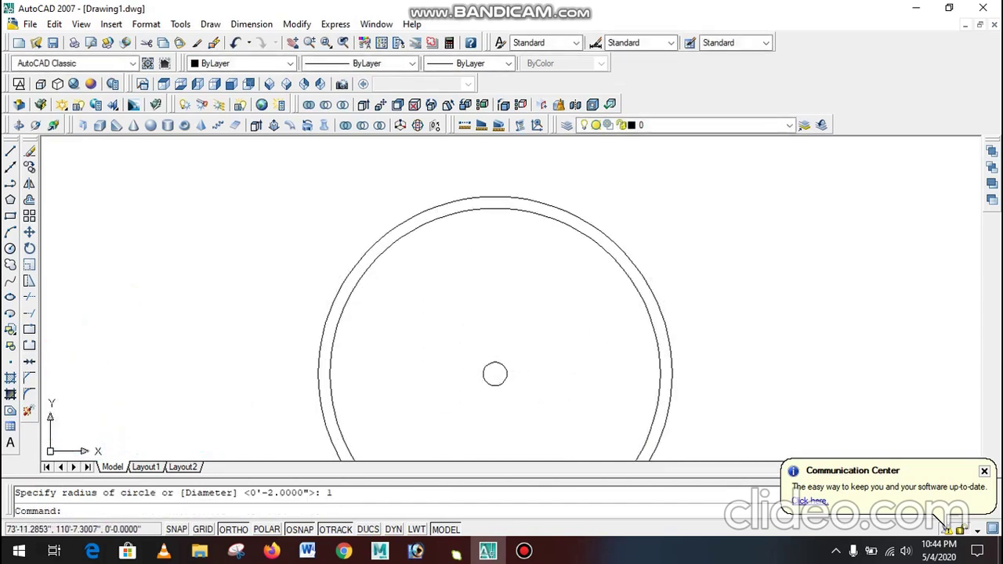
{"action": "left_click", "coordinate": [10, 151]}
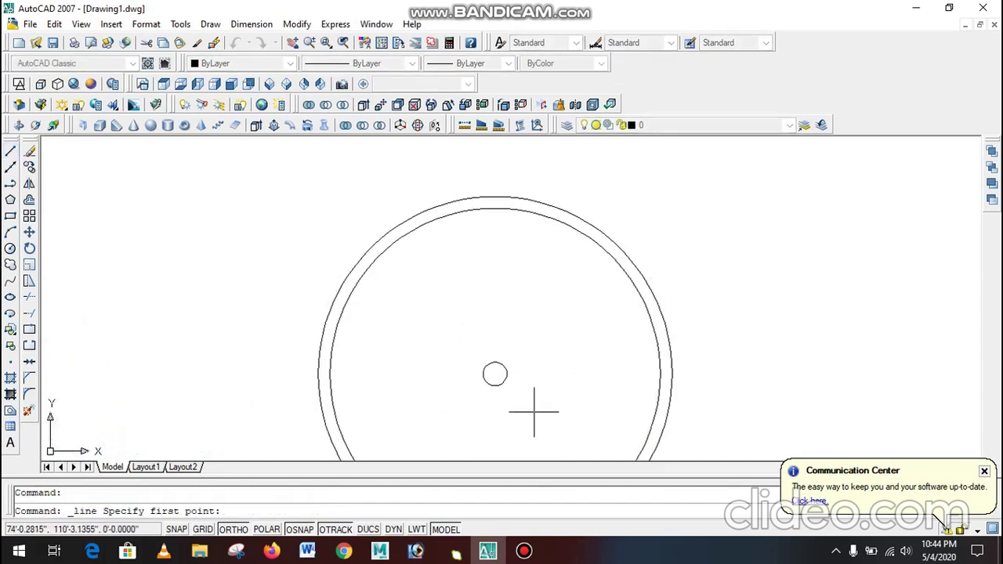
{"action": "left_click", "coordinate": [507, 373]}
{"action": "left_click", "coordinate": [662, 374]}
{"action": "key", "text": "Escape"}
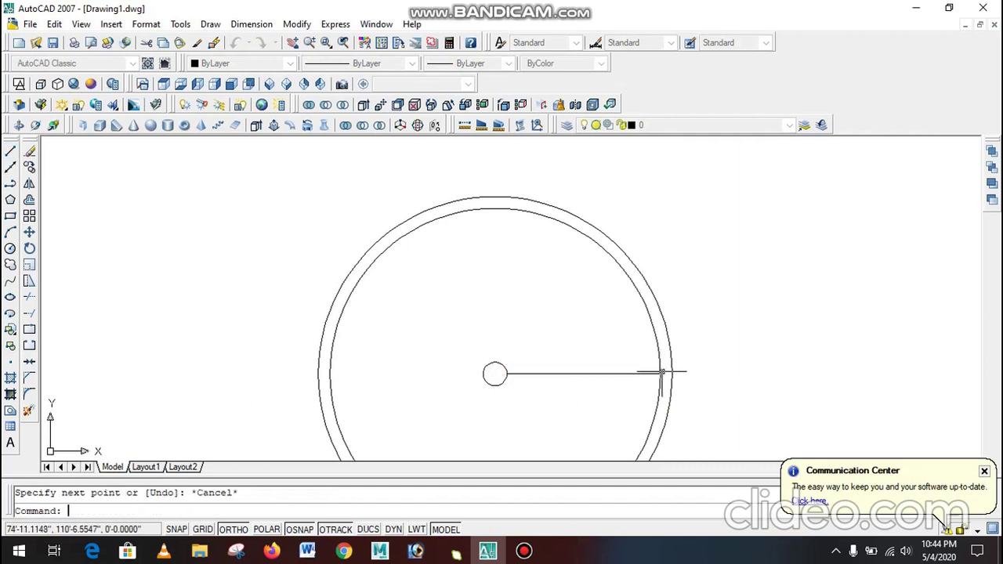
- Offset the copied ring's inner circle inward by 1"
{"action": "left_click", "coordinate": [659, 363]}
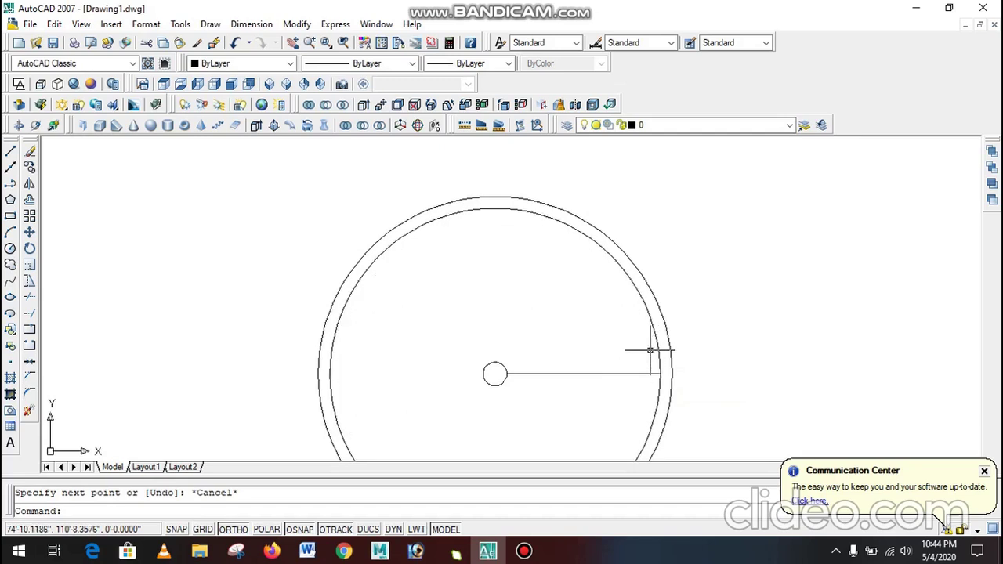
{"action": "type", "text": "o"}
{"action": "key", "text": "Return"}
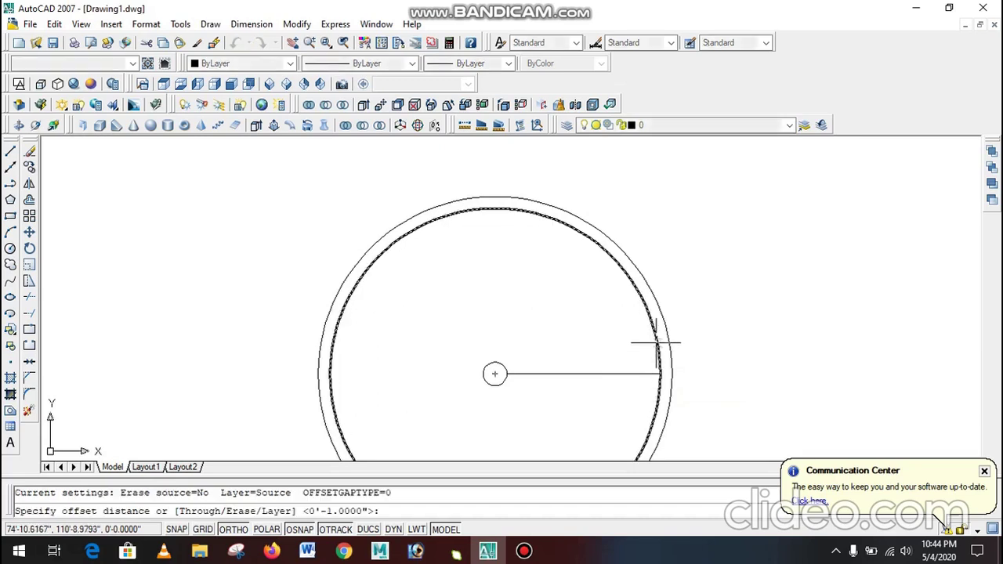
{"action": "type", "text": "1"}
{"action": "key", "text": "Return"}
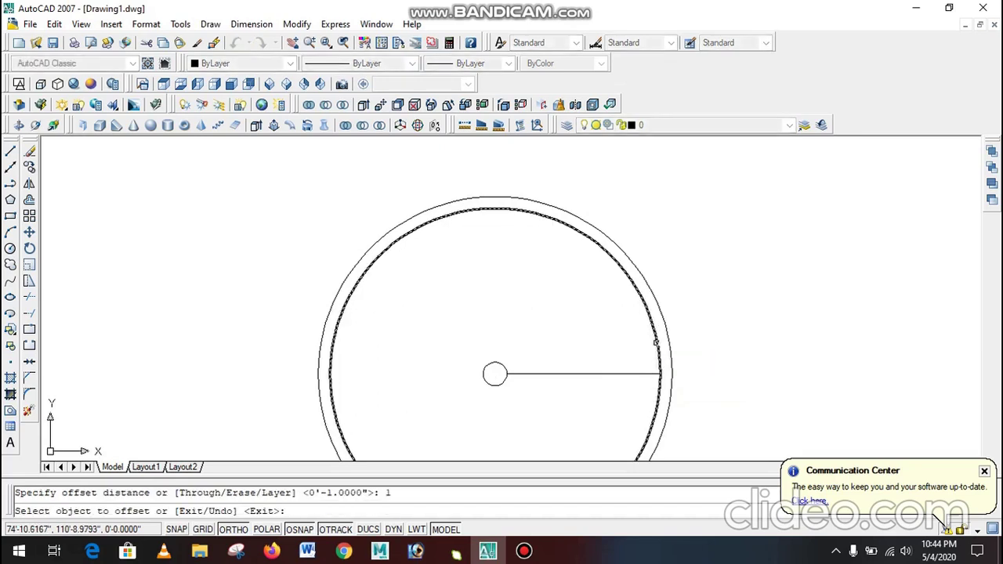
{"action": "left_click", "coordinate": [655, 342]}
{"action": "left_click", "coordinate": [613, 340]}
{"action": "key", "text": "Escape"}
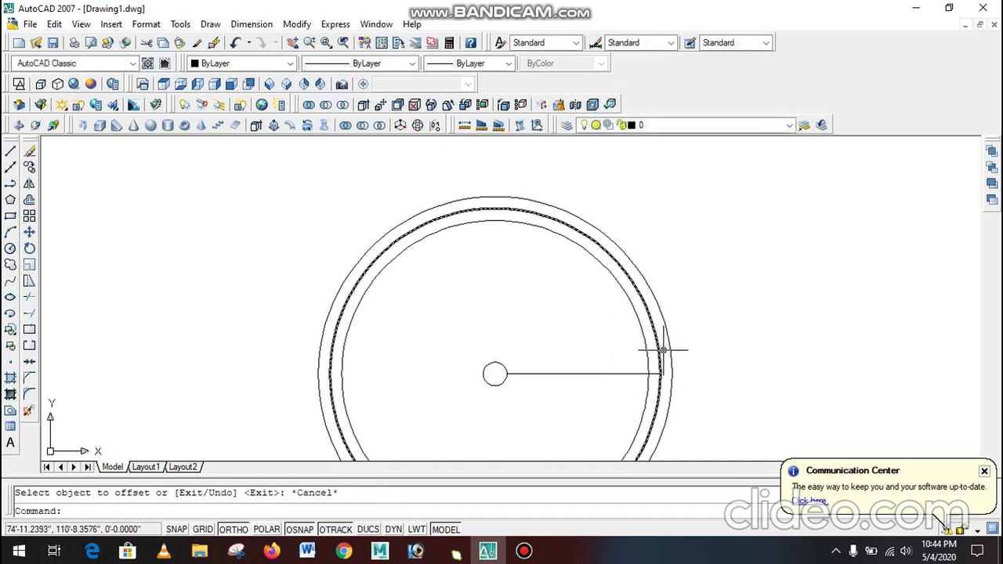
- Erase the two outermost circles of the copied ring, keeping the innermost large circle and the hub
{"action": "left_click", "coordinate": [676, 310]}
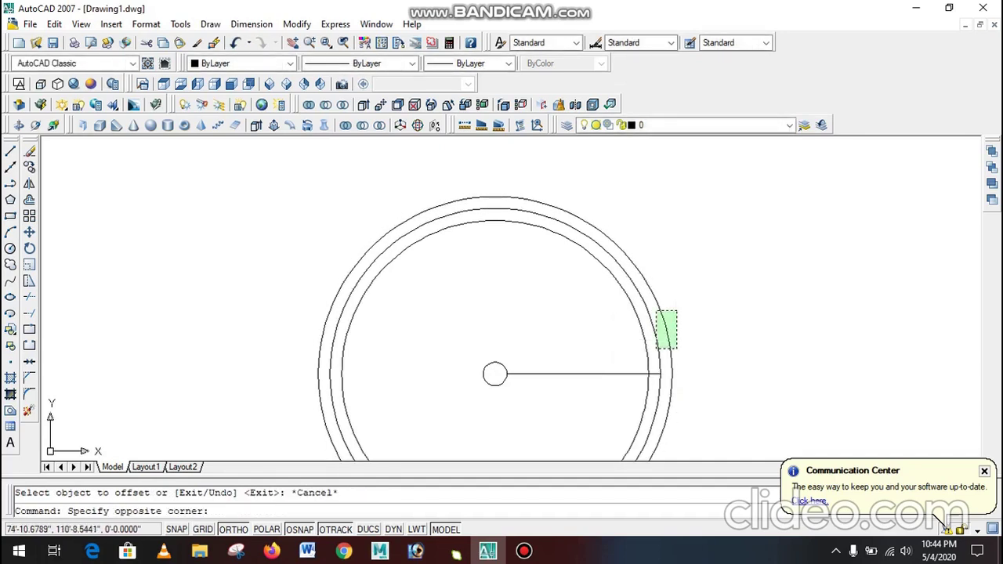
{"action": "left_click", "coordinate": [656, 351]}
{"action": "key", "text": "Delete"}
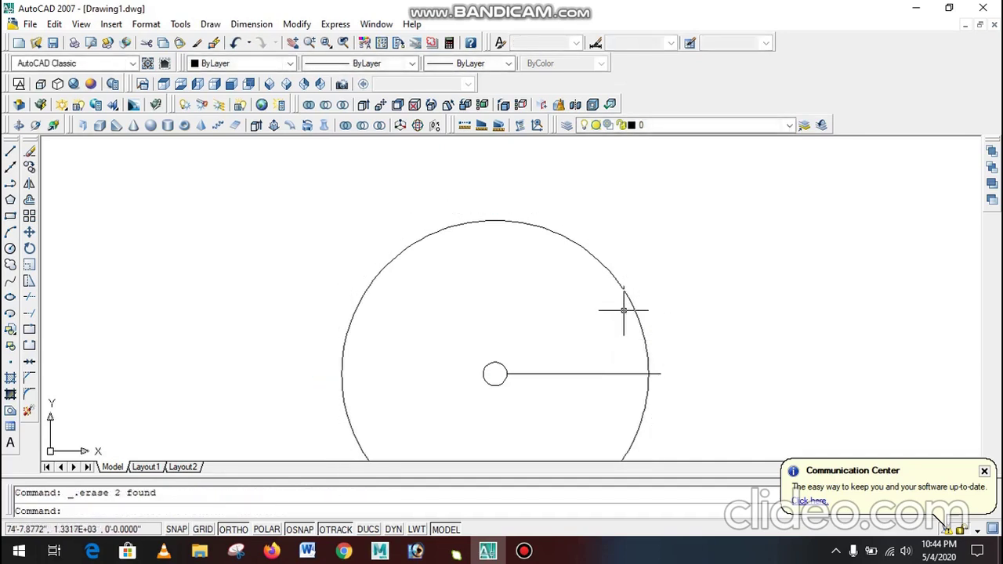
{"action": "type", "text": "tr"}
{"action": "key", "text": "Return"}
{"action": "key", "text": "Return"}
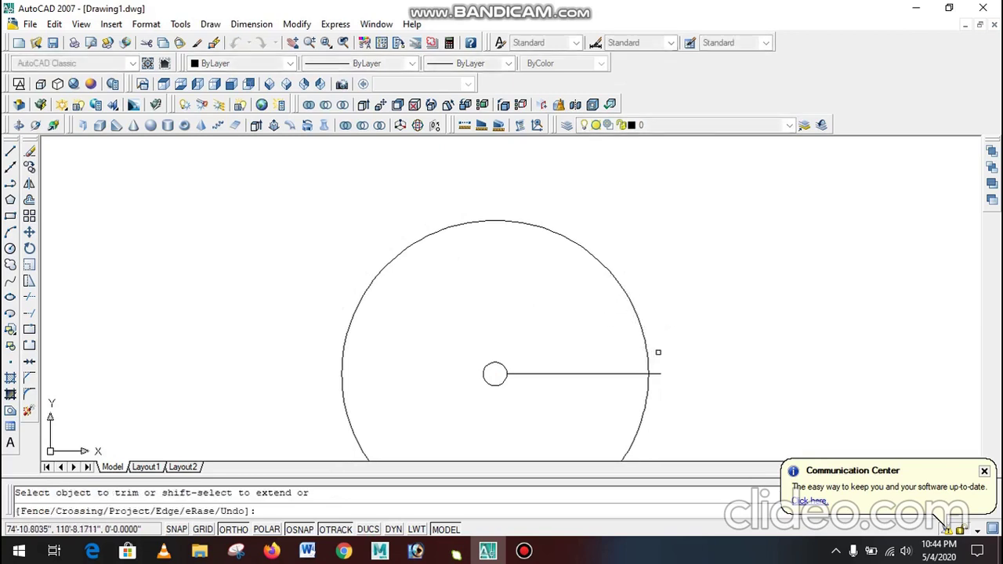
{"action": "key", "text": "Escape"}
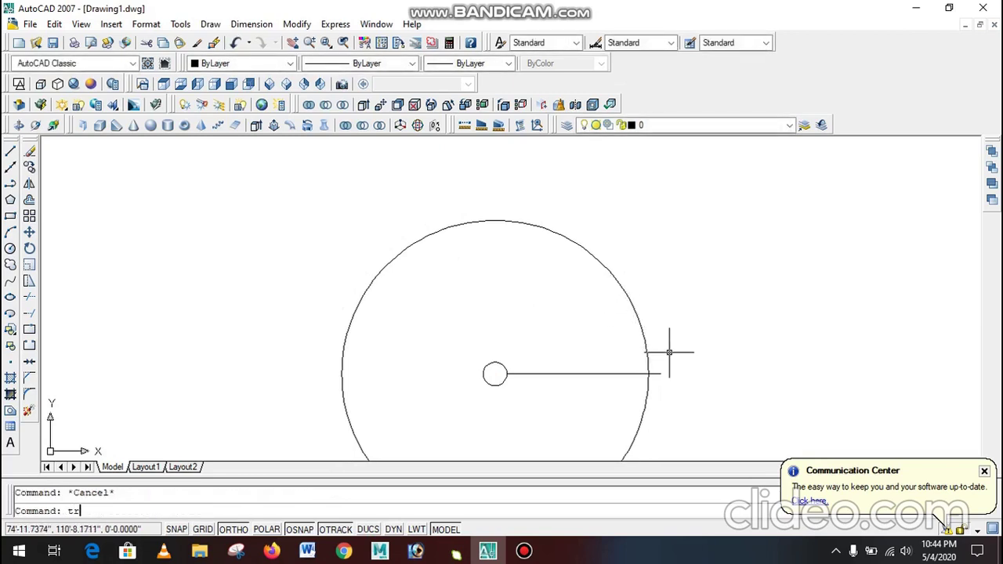
- Trim the end of the horizontal line that extends outside the large circle
{"action": "type", "text": "tr"}
{"action": "key", "text": "Return"}
{"action": "key", "text": "Return"}
{"action": "left_click", "coordinate": [675, 349]}
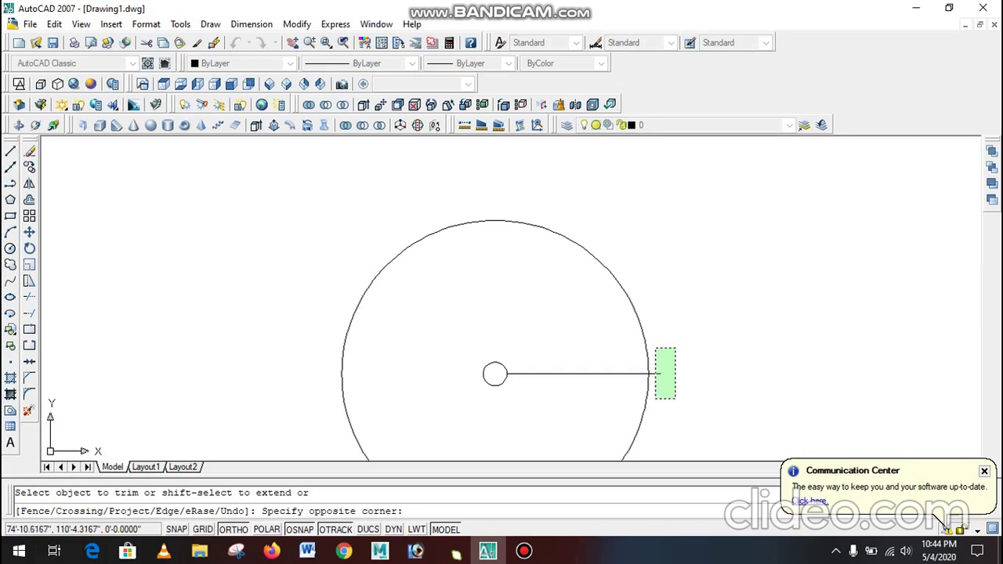
{"action": "key", "text": "Escape"}
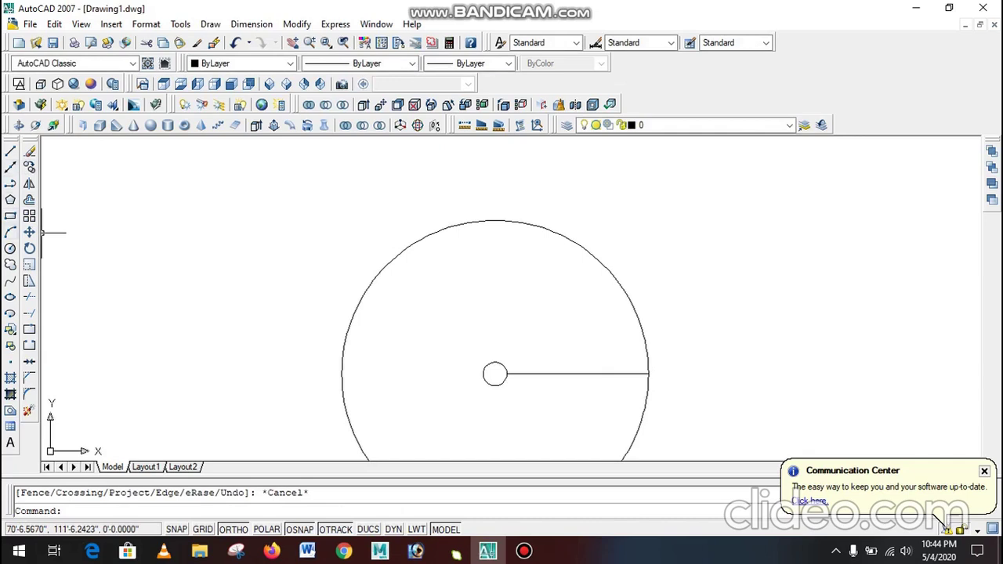
- Draw a three-point arc from the hub circle's top quadrant, bulging toward the horizontal line, to the large circle's upper-right edge
{"action": "left_click", "coordinate": [10, 232]}
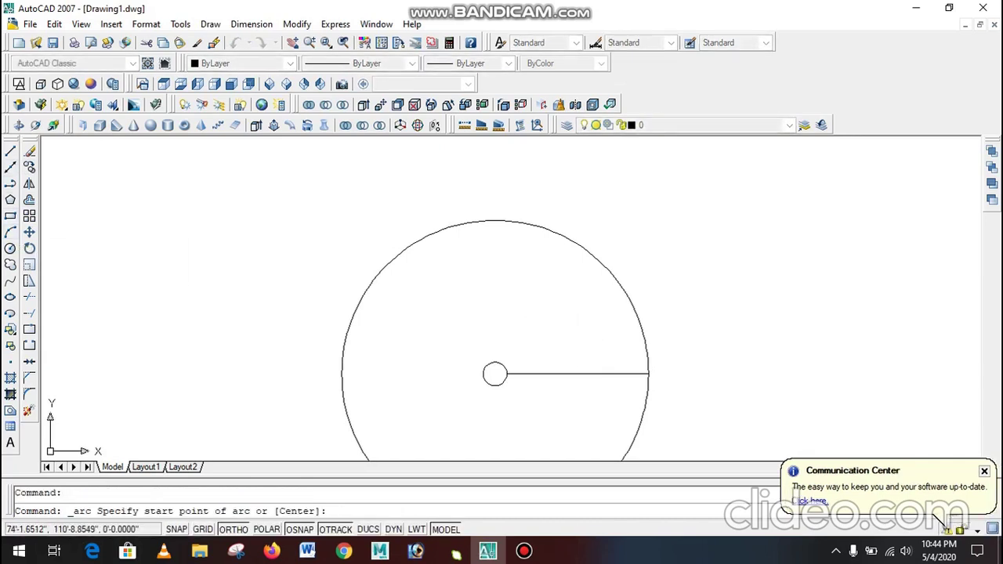
{"action": "left_click", "coordinate": [495, 363]}
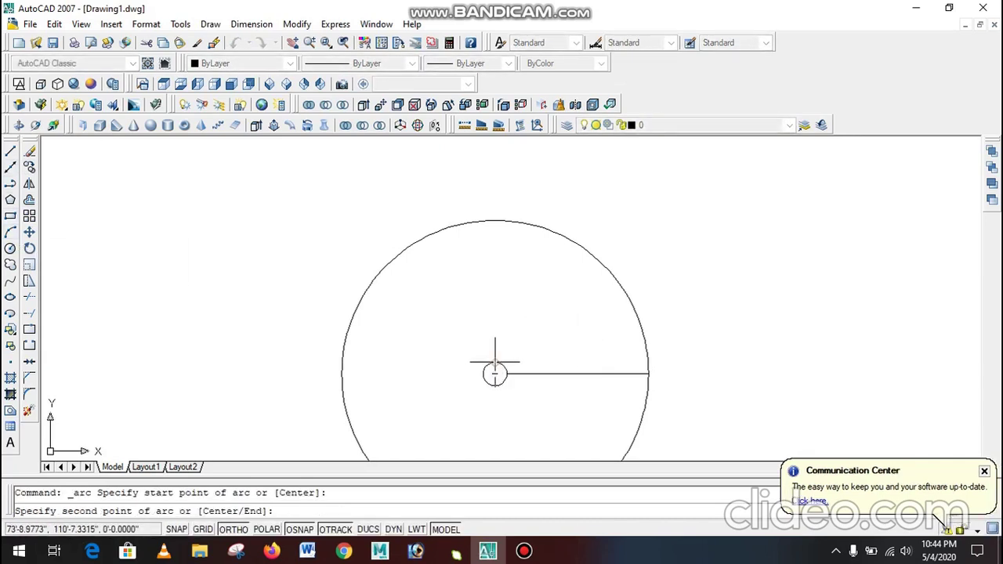
{"action": "left_click", "coordinate": [578, 309]}
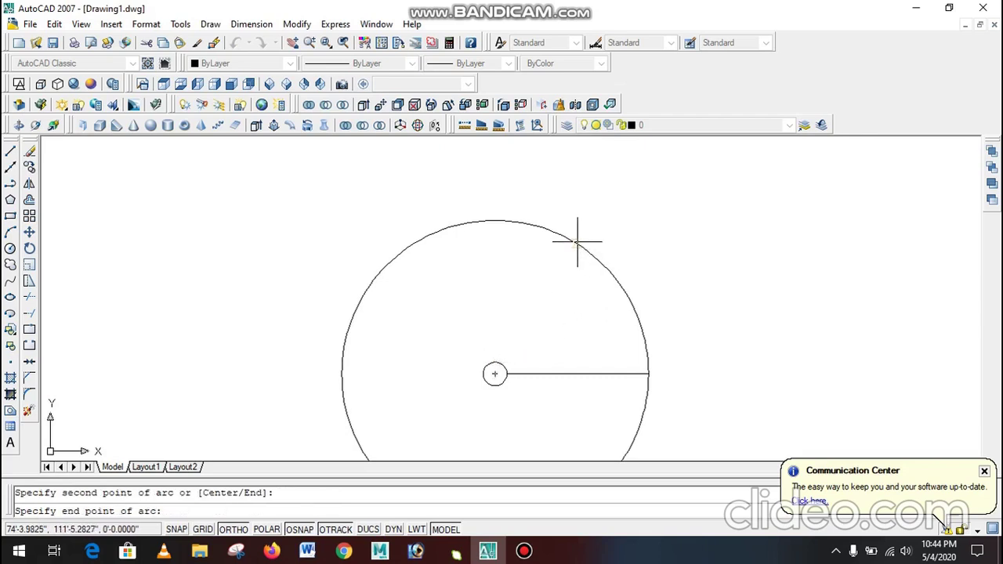
{"action": "left_click", "coordinate": [577, 242]}
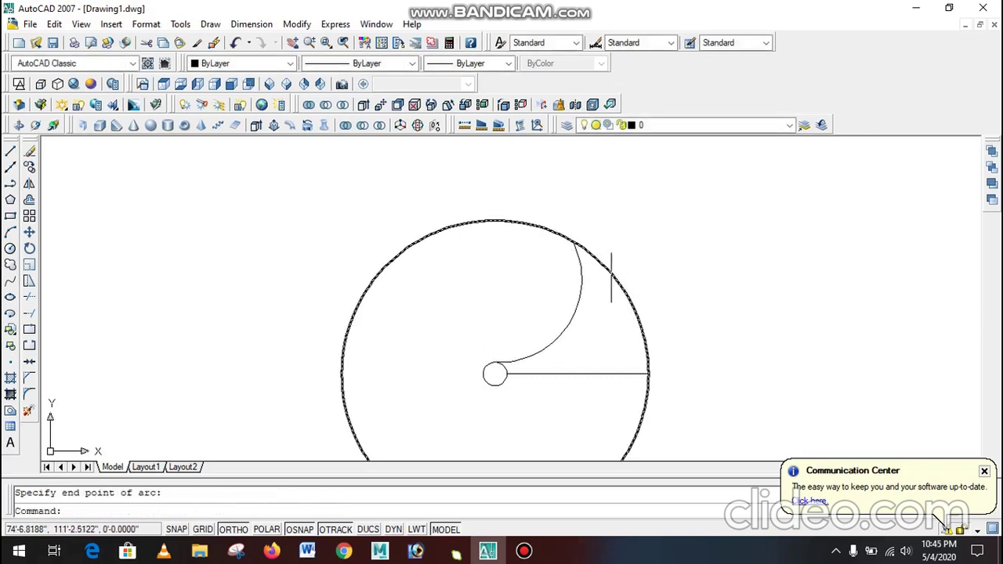
- Trim the large circle, keeping only the portion between the curved blade edge and the horizontal line
{"action": "scroll", "coordinate": [587, 264], "scroll_direction": "down", "scroll_amount": 3}
{"action": "scroll", "coordinate": [569, 226], "scroll_direction": "up", "scroll_amount": 2}
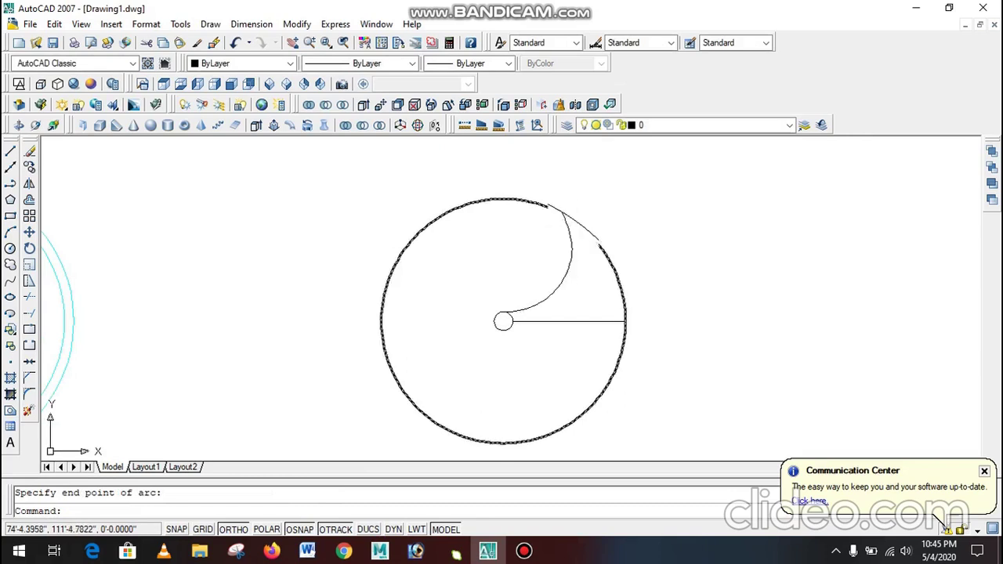
{"action": "scroll", "coordinate": [572, 225], "scroll_direction": "up", "scroll_amount": 3}
{"action": "type", "text": "tr"}
{"action": "key", "text": "Return"}
{"action": "key", "text": "Return"}
{"action": "scroll", "coordinate": [575, 283], "scroll_direction": "down", "scroll_amount": 4}
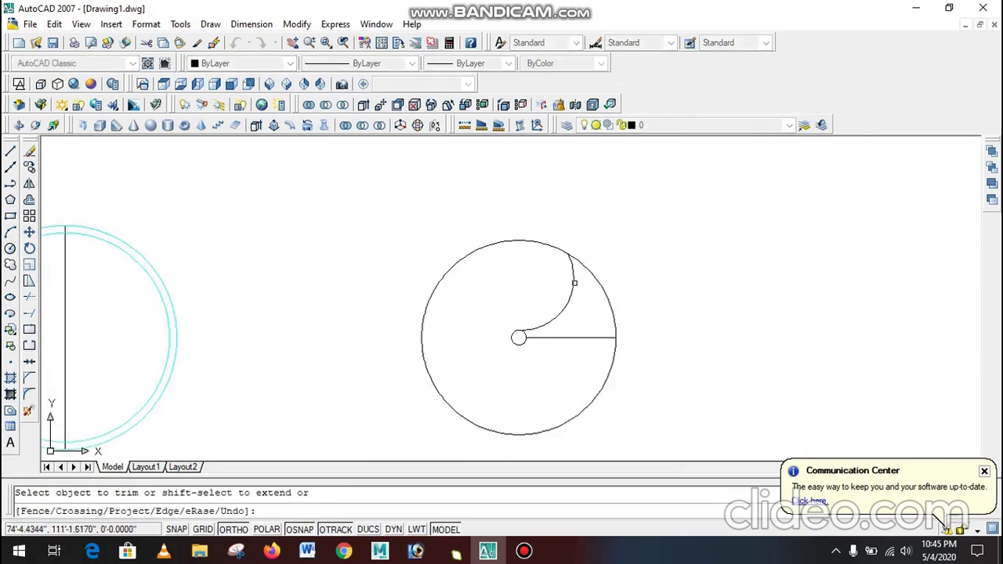
{"action": "left_click", "coordinate": [470, 282]}
{"action": "left_click", "coordinate": [415, 321]}
{"action": "key", "text": "Escape"}
{"action": "scroll", "coordinate": [593, 332], "scroll_direction": "up", "scroll_amount": 1}
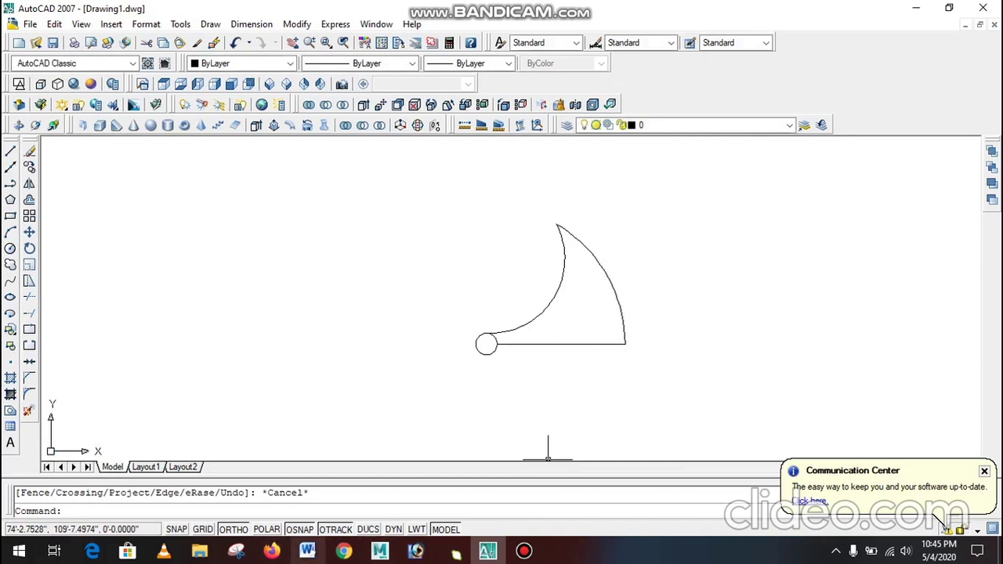
- Check the blade drawing in Word, return to AutoCAD and fillet the corner between the outer arc and horizontal line with radius 2"
{"action": "left_click", "coordinate": [307, 551]}
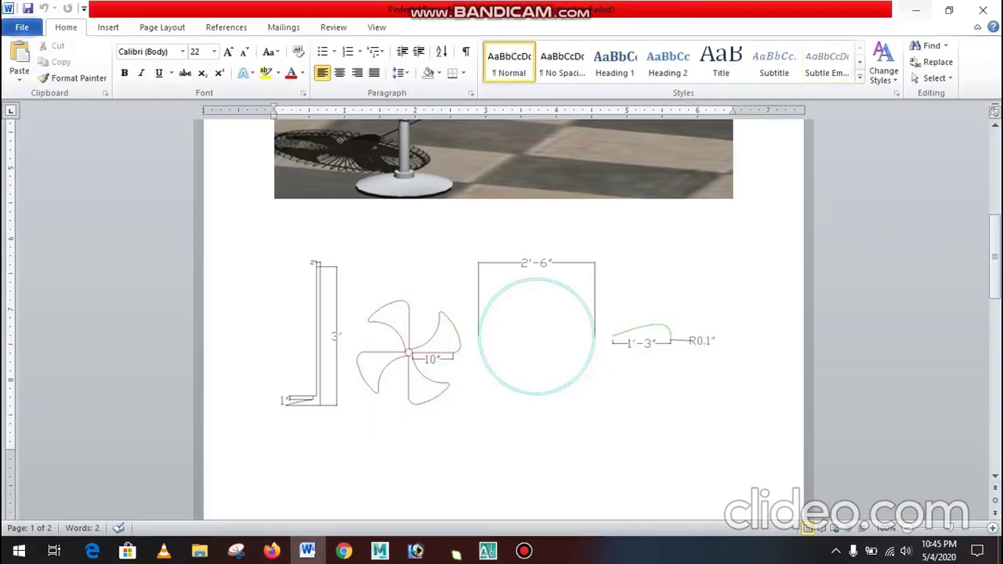
{"action": "left_click", "coordinate": [488, 551]}
{"action": "key", "text": "Escape"}
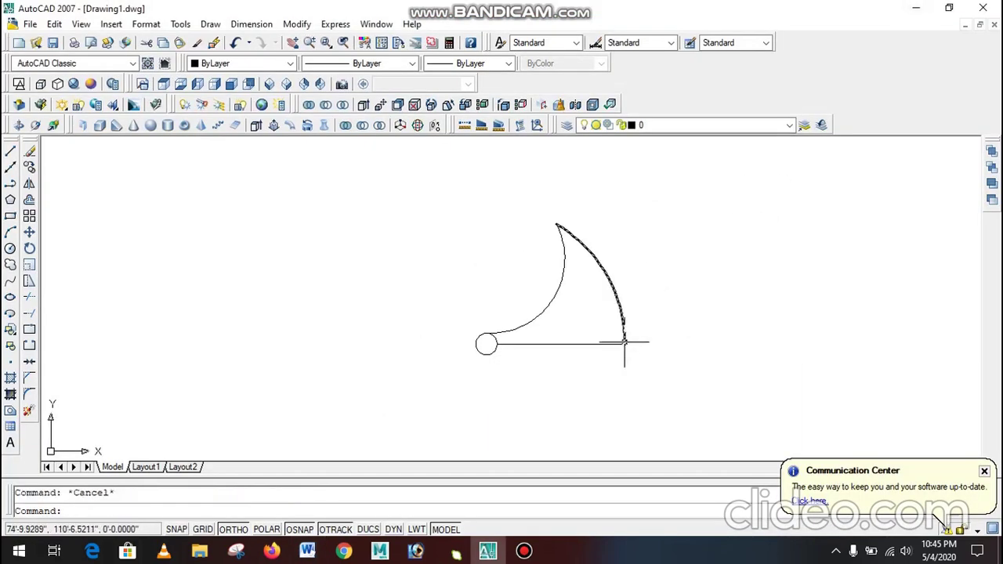
{"action": "type", "text": "f"}
{"action": "key", "text": "Return"}
{"action": "type", "text": "r"}
{"action": "key", "text": "Return"}
{"action": "type", "text": "2"}
{"action": "key", "text": "Return"}
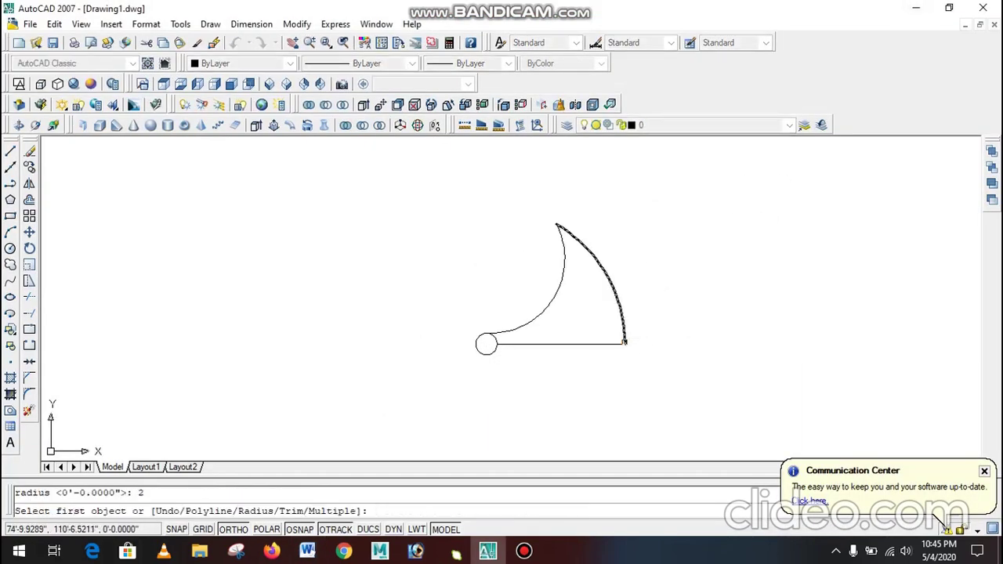
{"action": "left_click", "coordinate": [625, 342]}
{"action": "left_click", "coordinate": [611, 343]}
{"action": "right_click", "coordinate": [554, 177]}
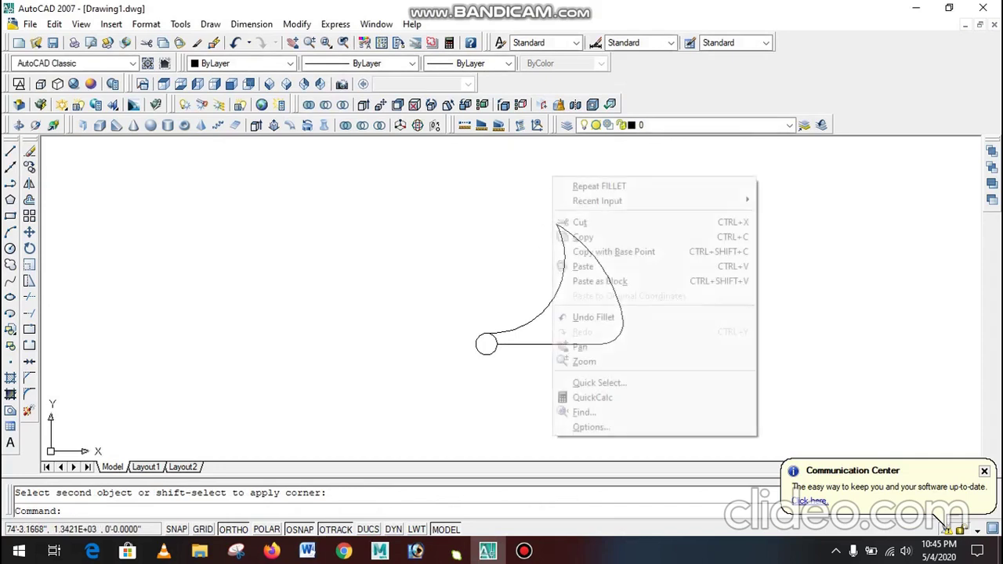
{"action": "key", "text": "Escape"}
- Fillet the blade's upper tip between the outer arc and the inner curved edge with a 1" radius
{"action": "type", "text": "f"}
{"action": "key", "text": "Return"}
{"action": "type", "text": "r"}
{"action": "key", "text": "Return"}
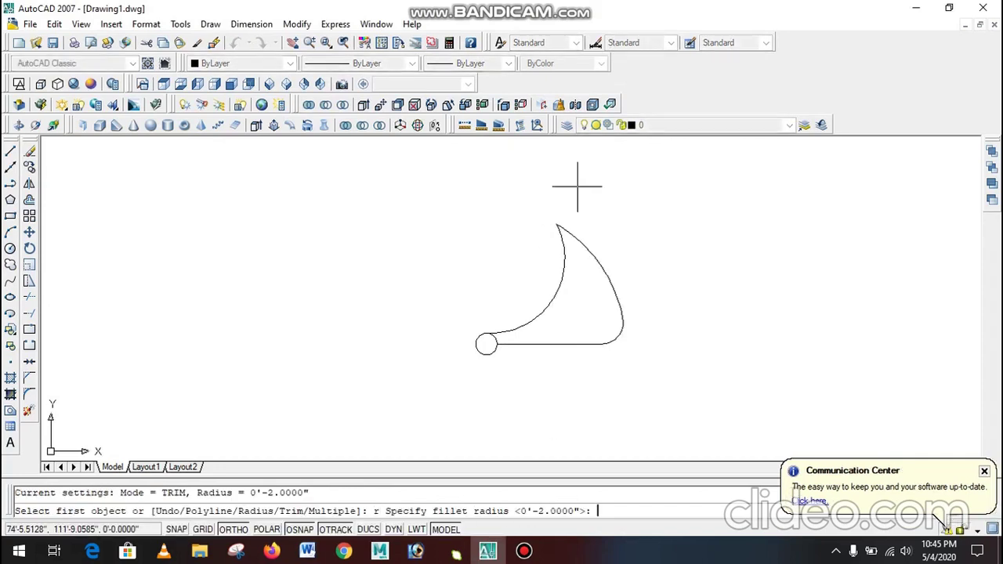
{"action": "type", "text": "1"}
{"action": "key", "text": "Return"}
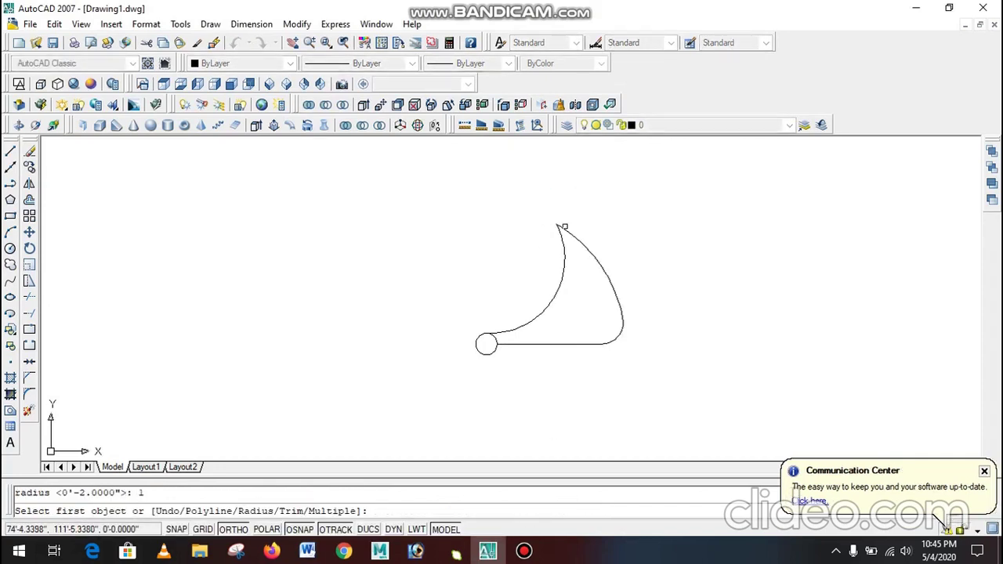
{"action": "left_click", "coordinate": [563, 227]}
{"action": "left_click", "coordinate": [561, 230]}
- Create a closed boundary polyline from the area inside the blade outline
{"action": "scroll", "coordinate": [666, 397], "scroll_direction": "down", "scroll_amount": 2}
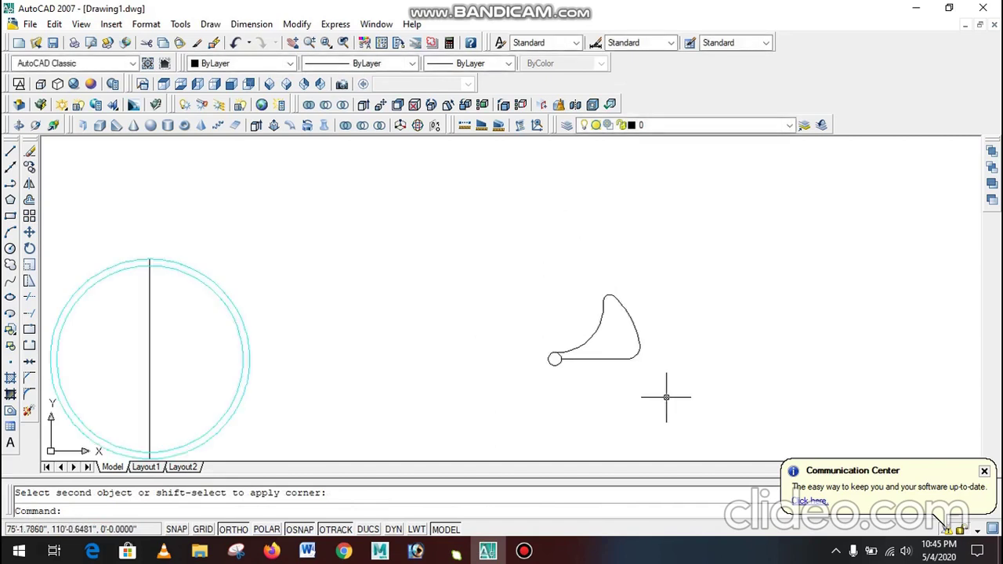
{"action": "scroll", "coordinate": [626, 355], "scroll_direction": "up", "scroll_amount": 3}
{"action": "scroll", "coordinate": [604, 350], "scroll_direction": "down", "scroll_amount": 4}
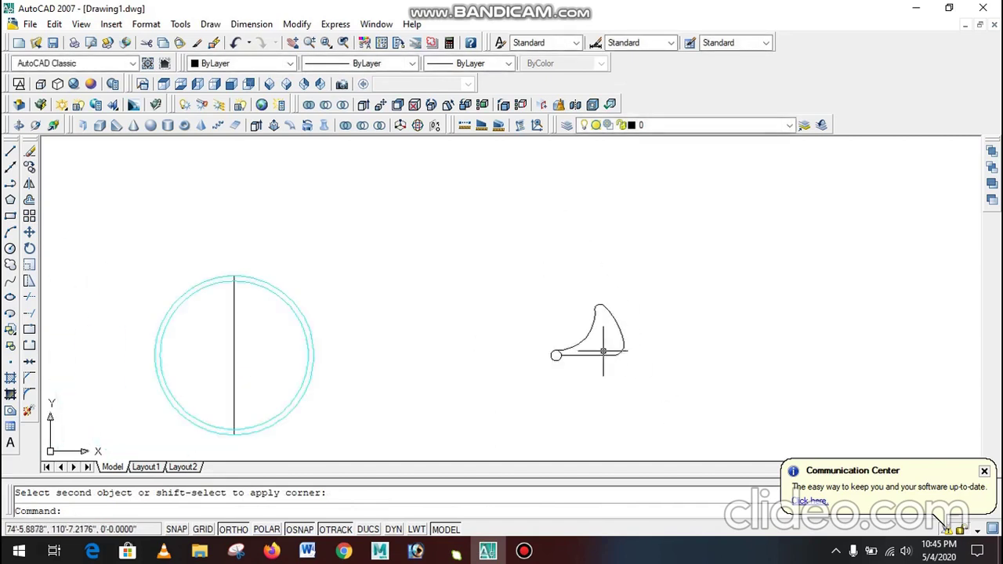
{"action": "scroll", "coordinate": [587, 342], "scroll_direction": "up", "scroll_amount": 3}
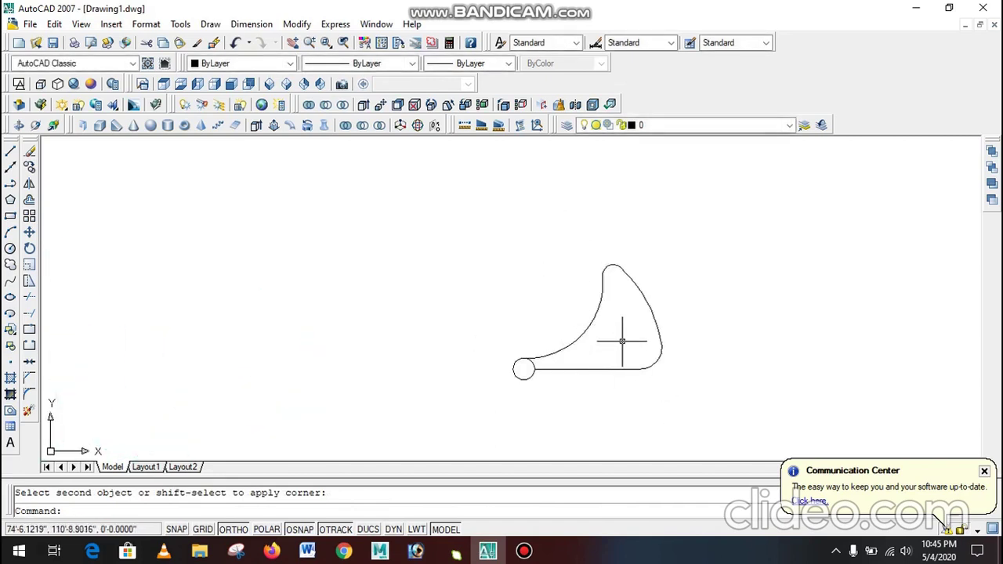
{"action": "key", "text": "Return"}
{"action": "left_click", "coordinate": [686, 59]}
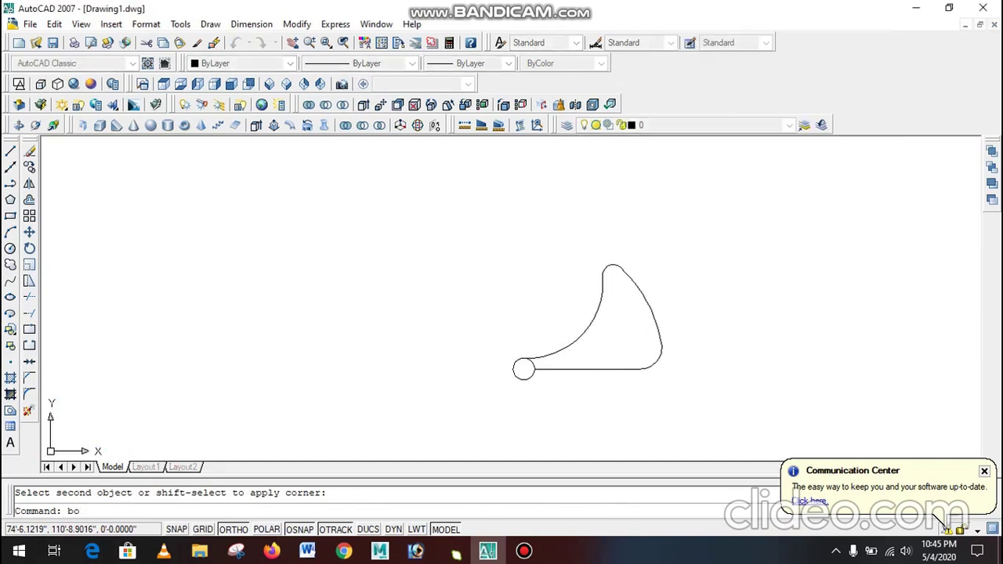
{"action": "left_click", "coordinate": [609, 347]}
{"action": "key", "text": "Return"}
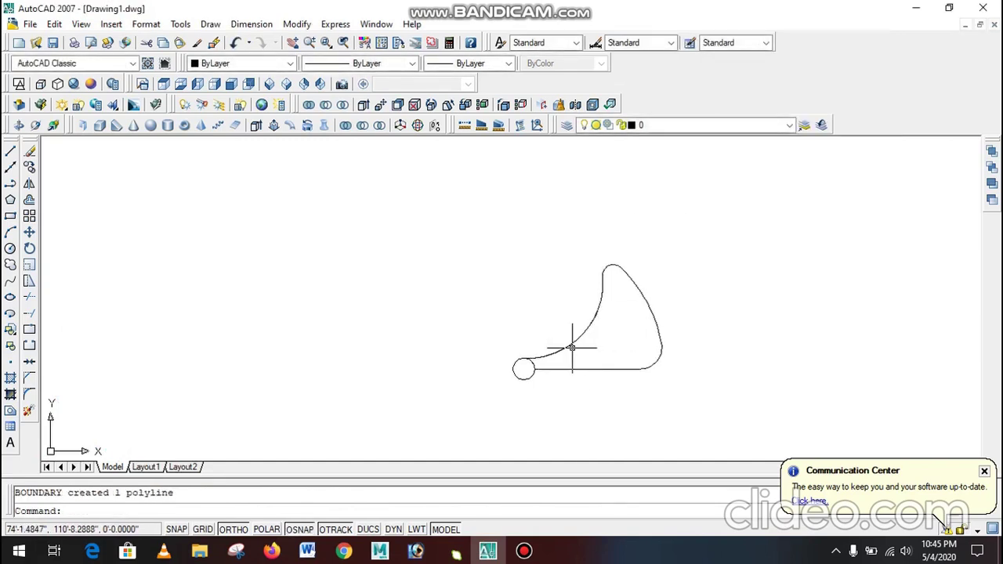
- Switch to the southwest isometric view with the blade outline and hub circle in close-up
{"action": "scroll", "coordinate": [617, 290], "scroll_direction": "down", "scroll_amount": 2}
{"action": "scroll", "coordinate": [605, 302], "scroll_direction": "up", "scroll_amount": 3}
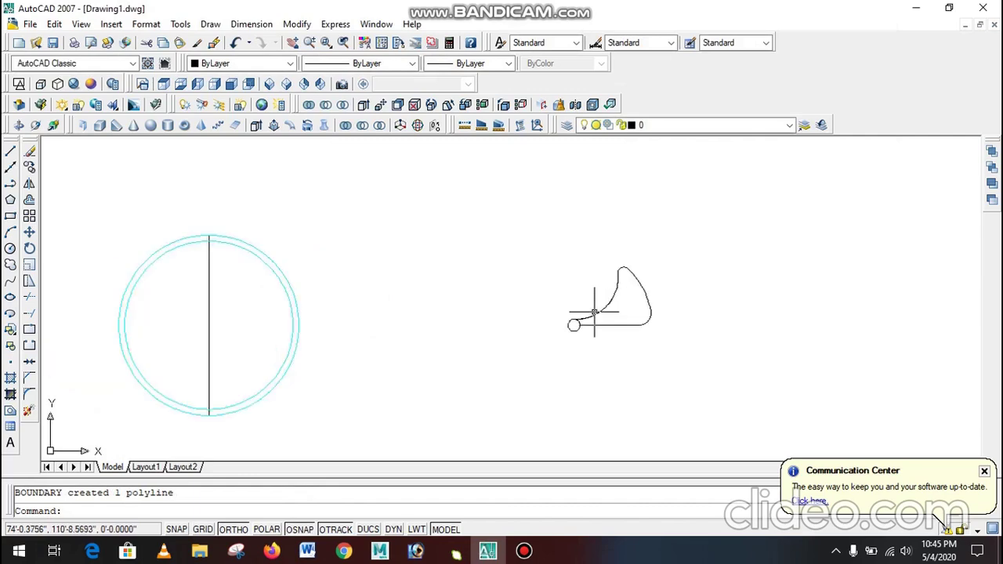
{"action": "left_click", "coordinate": [270, 84]}
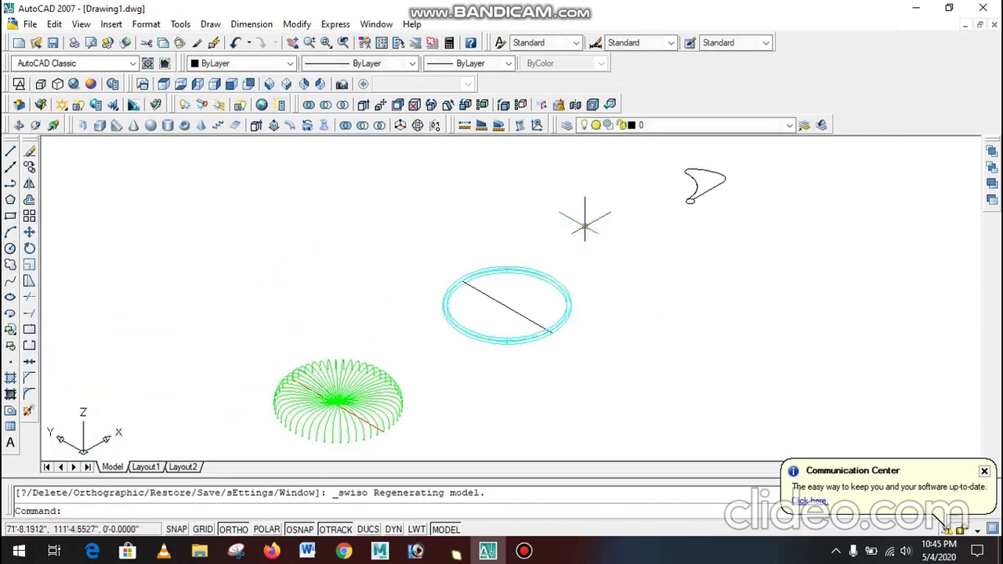
{"action": "scroll", "coordinate": [549, 280], "scroll_direction": "down", "scroll_amount": 4}
{"action": "scroll", "coordinate": [602, 236], "scroll_direction": "up", "scroll_amount": 7}
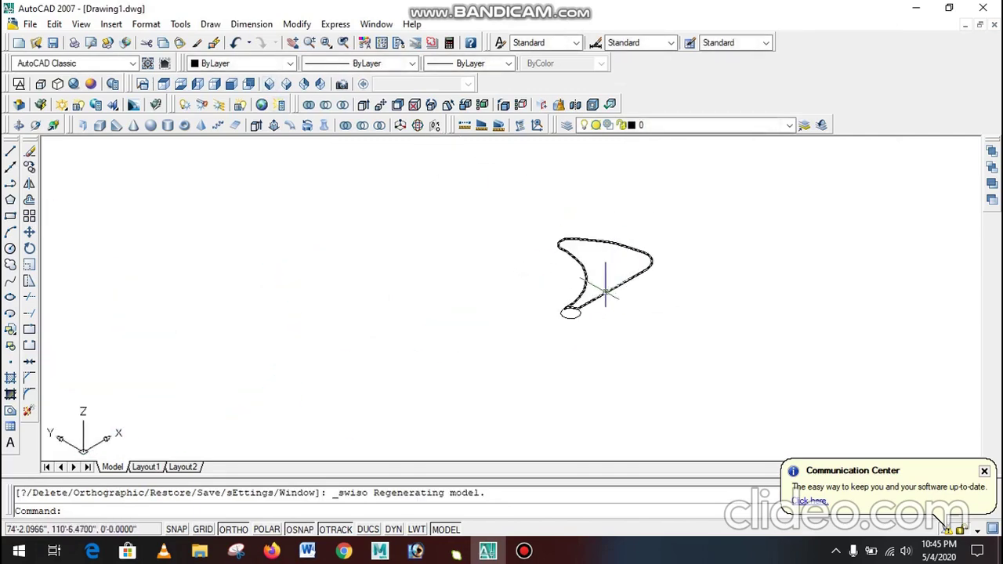
{"action": "scroll", "coordinate": [603, 289], "scroll_direction": "up", "scroll_amount": 4}
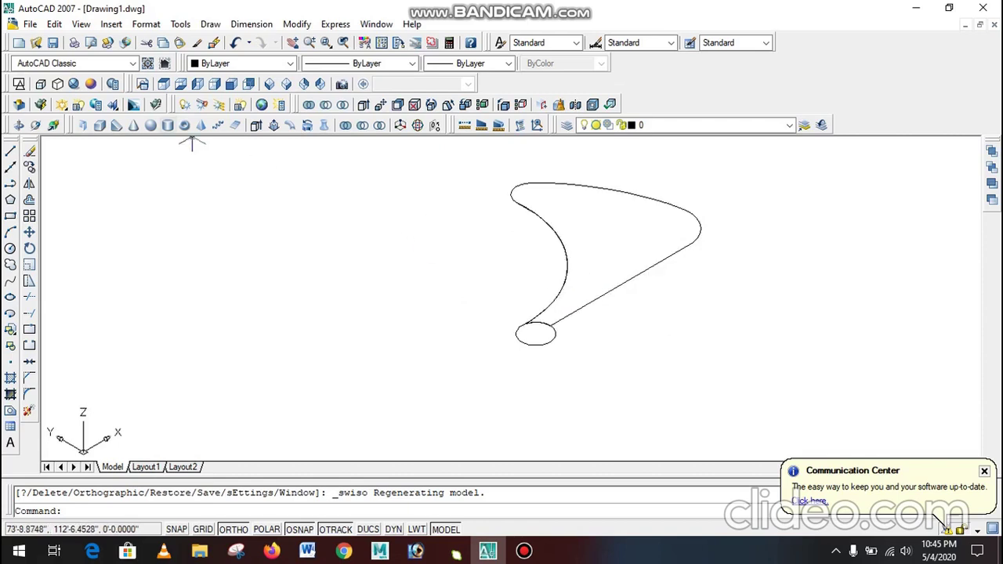
{"action": "key", "text": "Return"}
{"action": "left_click", "coordinate": [636, 276]}
{"action": "key", "text": "Return"}
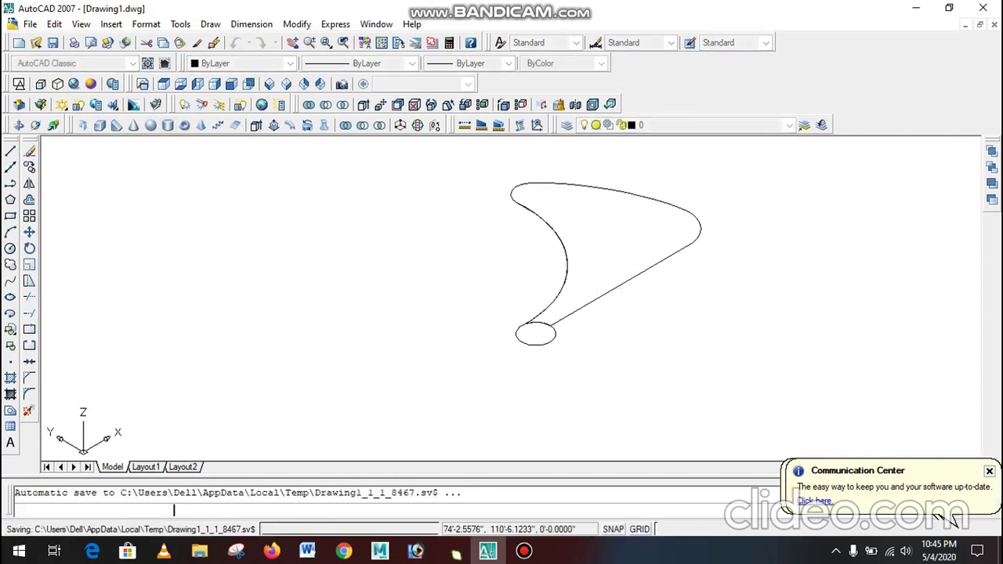
{"action": "key", "text": "Escape"}
{"action": "type", "text": "ext"}
{"action": "key", "text": "Return"}
{"action": "left_click", "coordinate": [617, 290]}
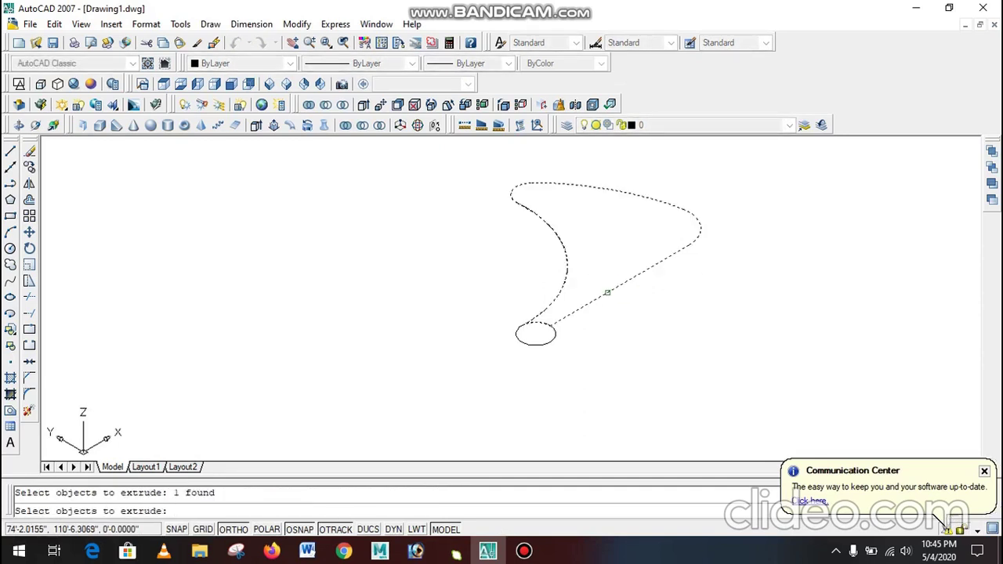
{"action": "key", "text": "Return"}
{"action": "key", "text": "Escape"}
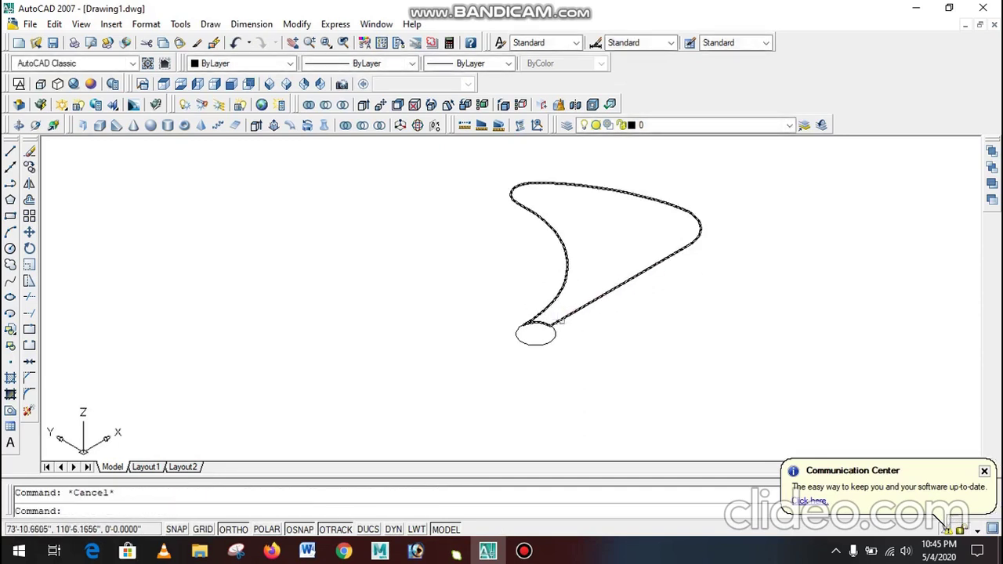
- Move the blade's boundary polyline together with the hub circle along the X axis, clear of the original blade lines
{"action": "type", "text": "m"}
{"action": "key", "text": "Return"}
{"action": "left_click", "coordinate": [561, 320]}
{"action": "scroll", "coordinate": [496, 327], "scroll_direction": "down", "scroll_amount": 4}
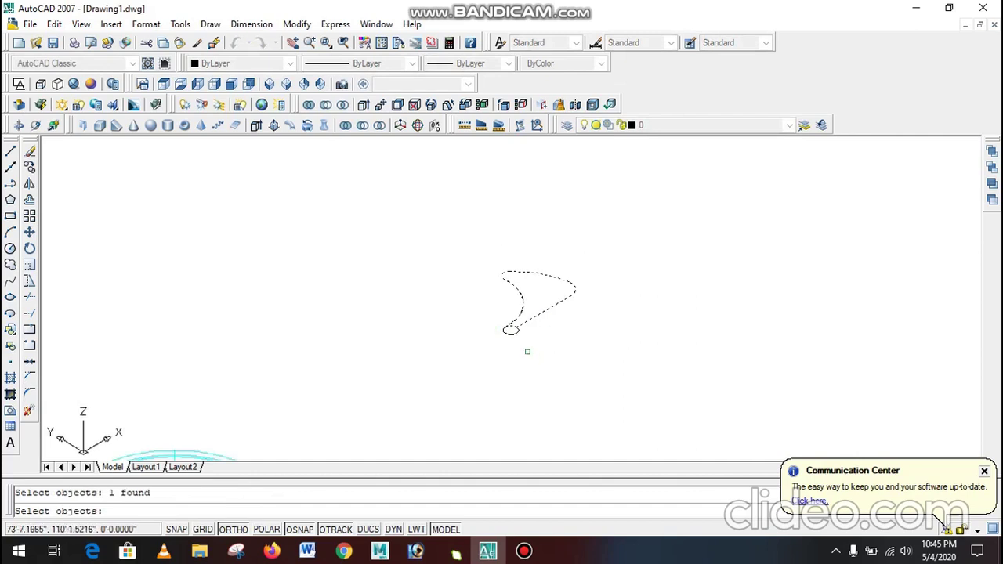
{"action": "key", "text": "Return"}
{"action": "left_click", "coordinate": [521, 362]}
{"action": "left_click", "coordinate": [658, 290]}
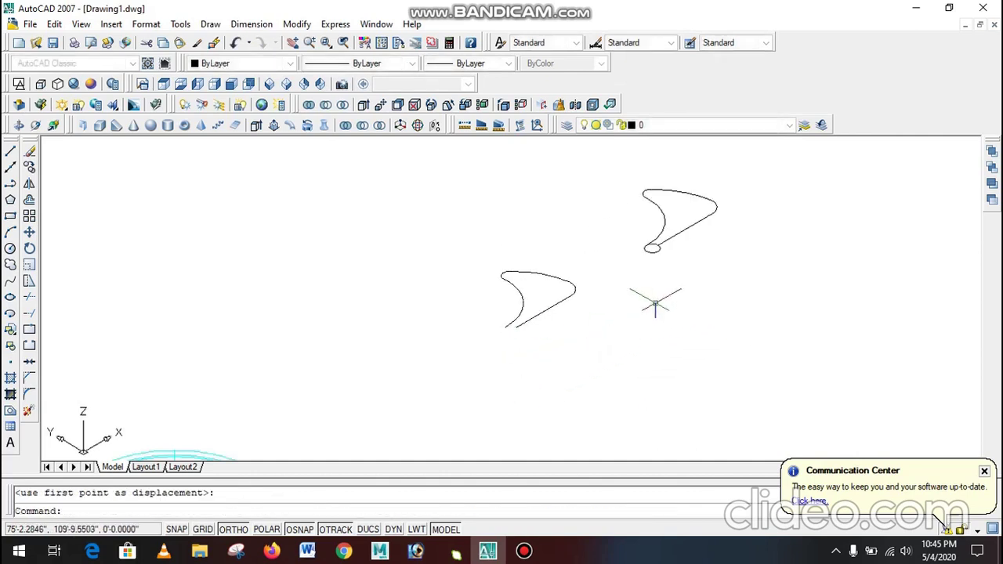
- Erase the leftover original line and arcs of the blade outline
{"action": "left_click", "coordinate": [568, 329]}
{"action": "left_click", "coordinate": [523, 298]}
{"action": "key", "text": "Delete"}
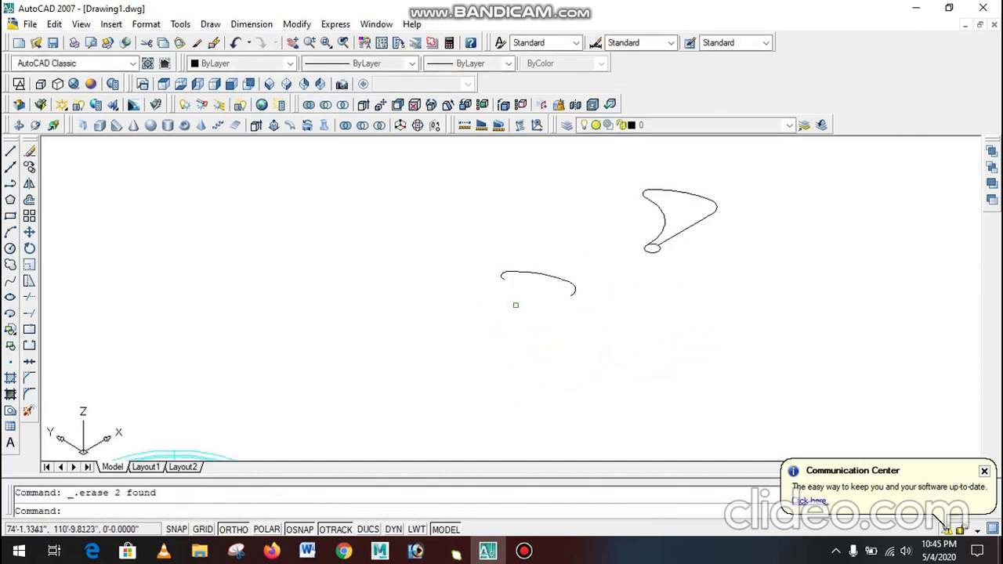
{"action": "left_click", "coordinate": [589, 301]}
{"action": "left_click", "coordinate": [417, 262]}
{"action": "key", "text": "Delete"}
- Extrude the closed blade polyline to a height of 0.25"
{"action": "scroll", "coordinate": [761, 185], "scroll_direction": "up", "scroll_amount": 5}
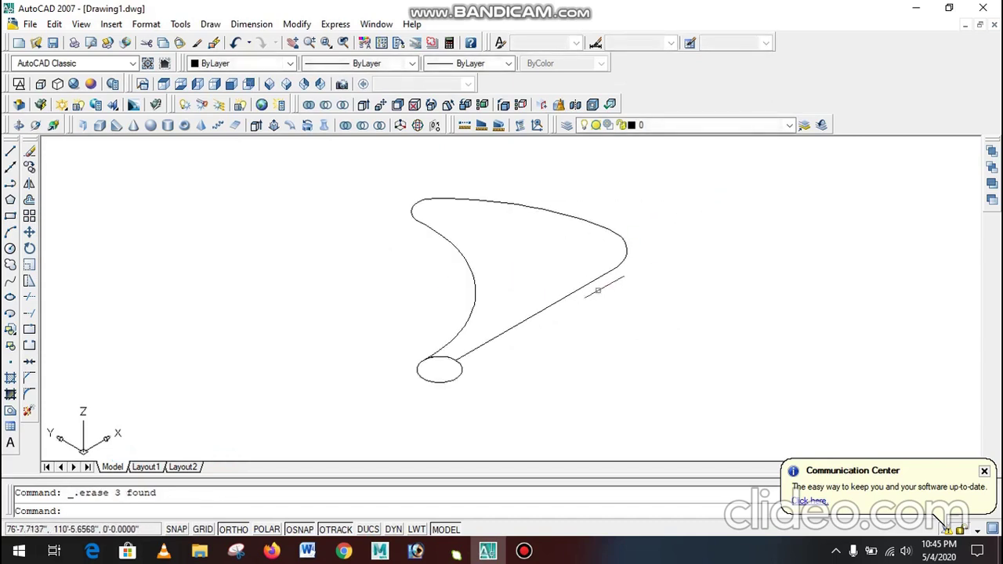
{"action": "type", "text": "ex"}
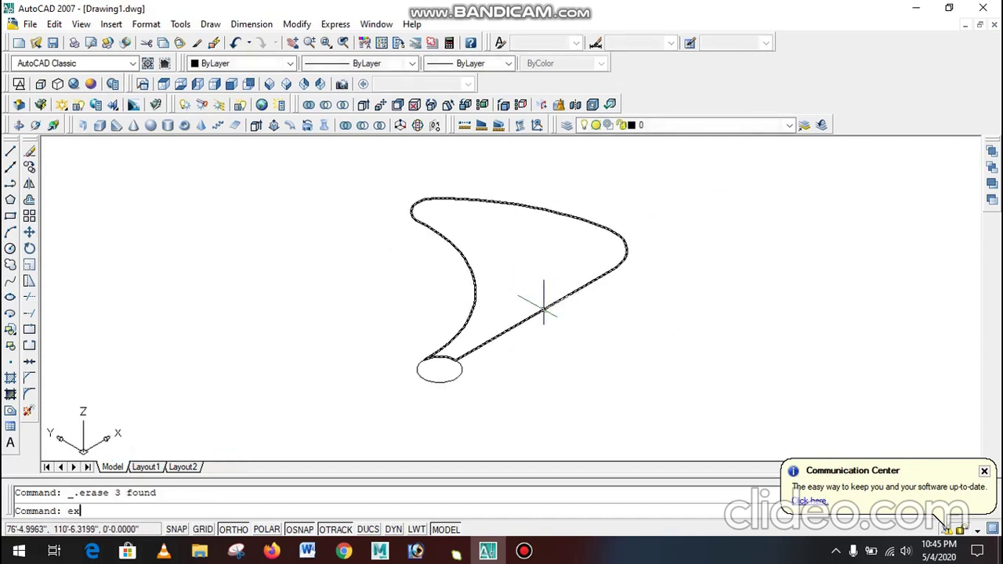
{"action": "type", "text": "t"}
{"action": "key", "text": "Return"}
{"action": "left_click", "coordinate": [541, 309]}
{"action": "key", "text": "Return"}
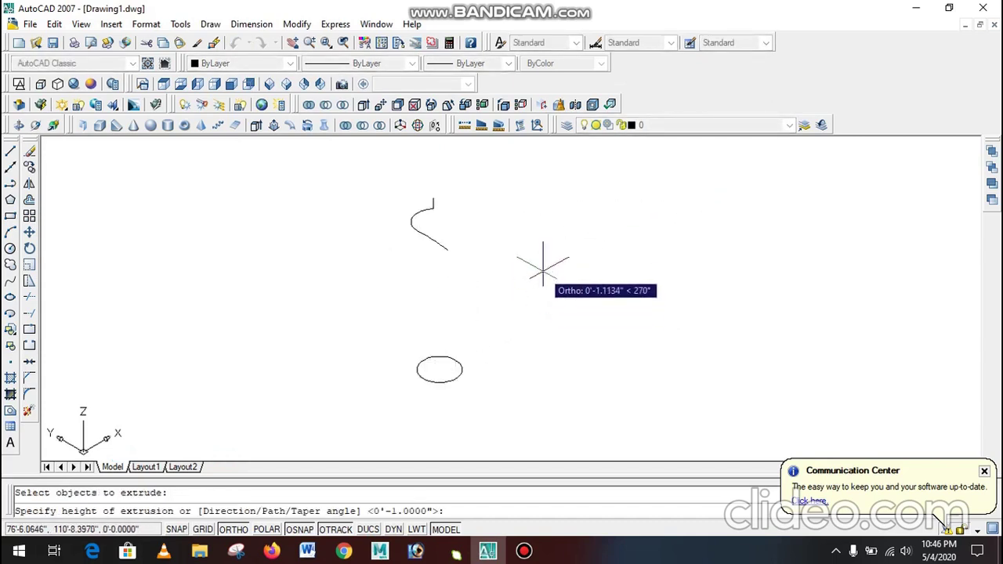
{"action": "type", "text": ".25"}
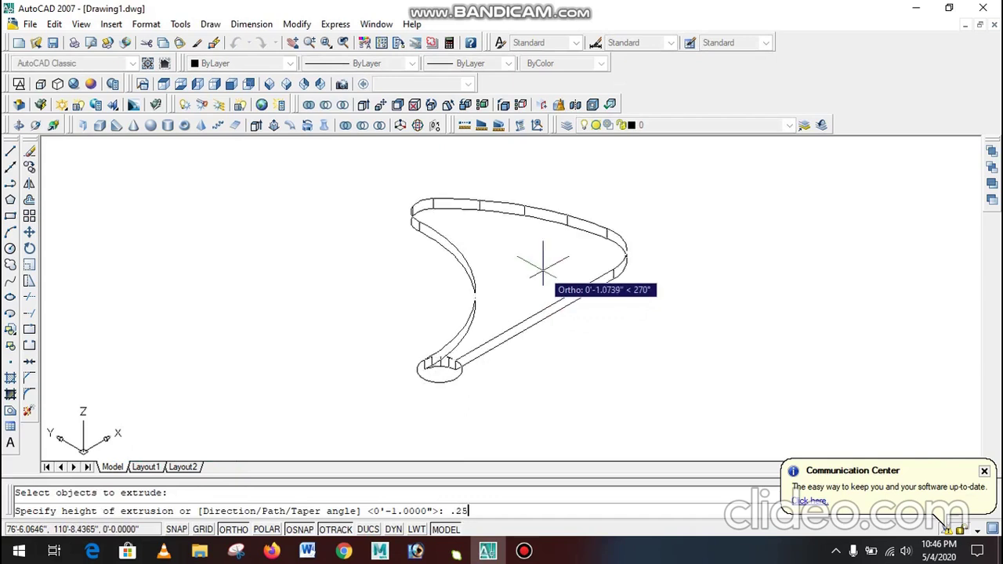
{"action": "key", "text": "Return"}
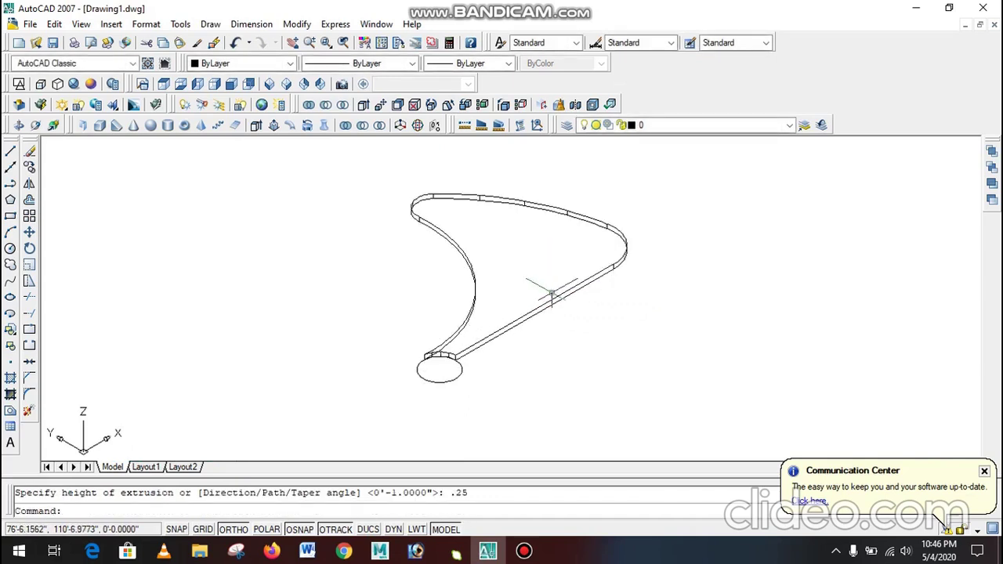
- Change the extruded blade's color to Red
{"action": "left_click", "coordinate": [551, 300]}
{"action": "left_click", "coordinate": [235, 63]}
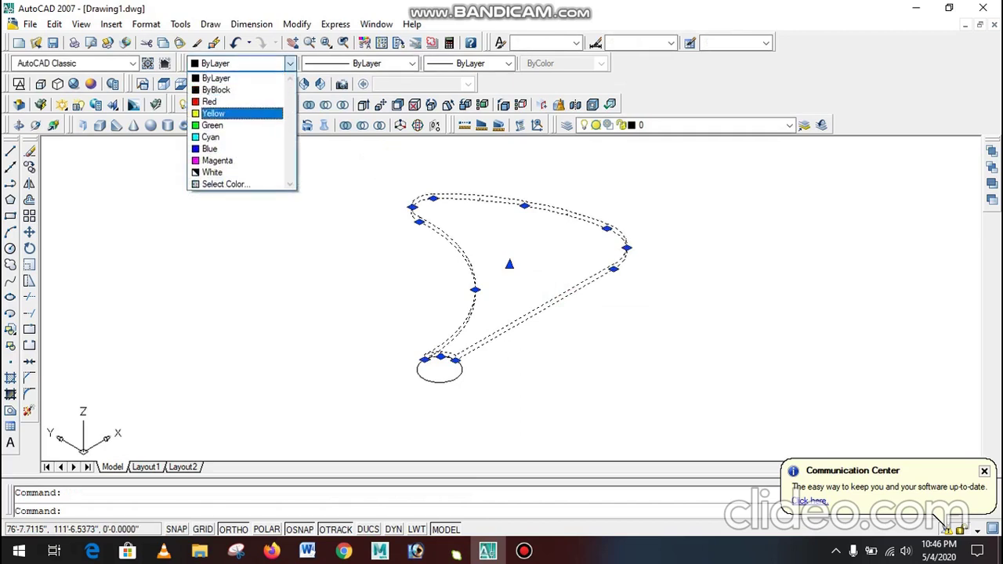
{"action": "left_click", "coordinate": [224, 100]}
{"action": "key", "text": "Escape"}
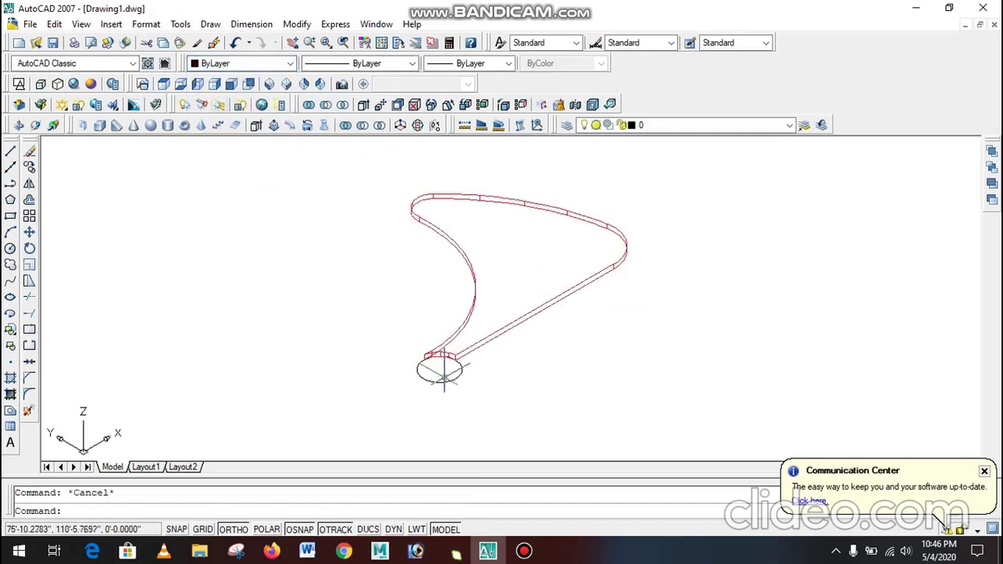
- In the top view, create a sphere centered on the hub circle with its radius reaching the circle's edge
{"action": "left_click", "coordinate": [163, 83]}
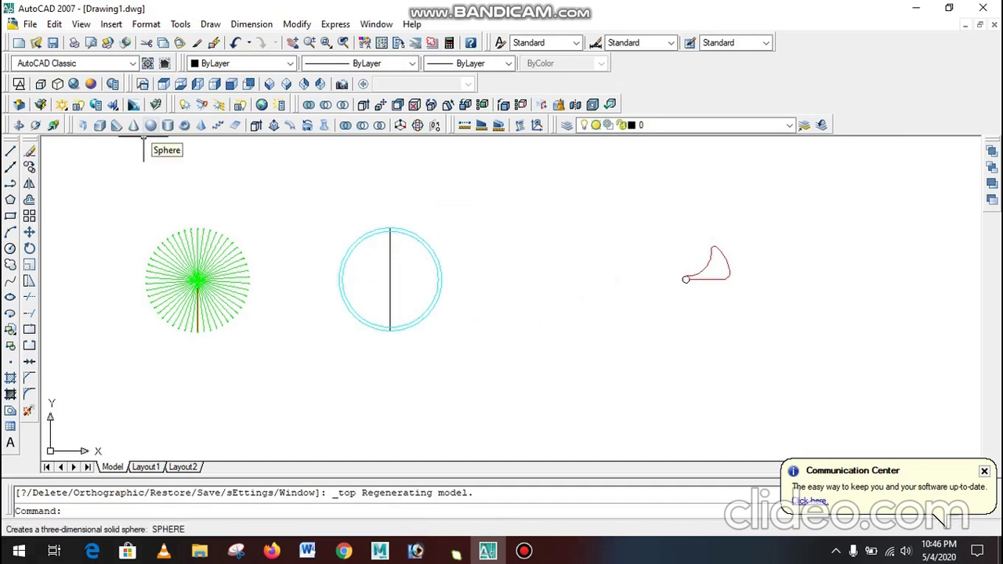
{"action": "left_click", "coordinate": [150, 125]}
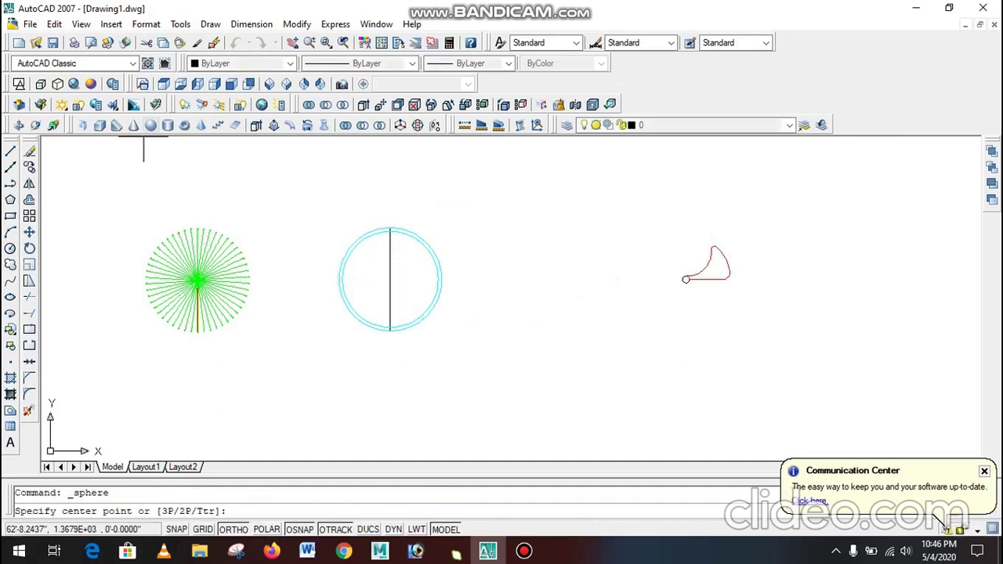
{"action": "scroll", "coordinate": [709, 271], "scroll_direction": "up", "scroll_amount": 5}
{"action": "left_click", "coordinate": [587, 298]}
{"action": "scroll", "coordinate": [588, 298], "scroll_direction": "up", "scroll_amount": 5}
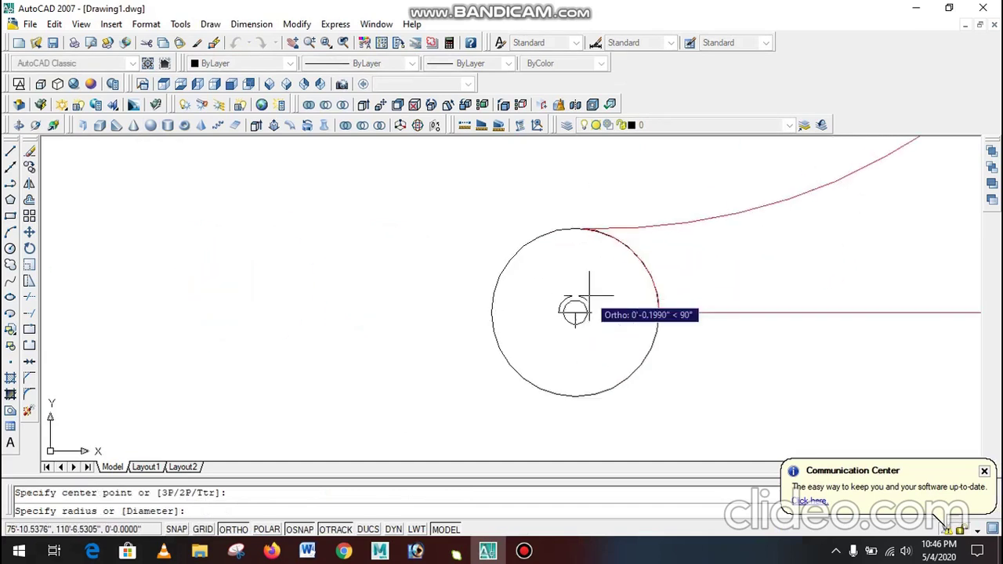
{"action": "left_click", "coordinate": [575, 229]}
{"action": "scroll", "coordinate": [501, 306], "scroll_direction": "down", "scroll_amount": 4}
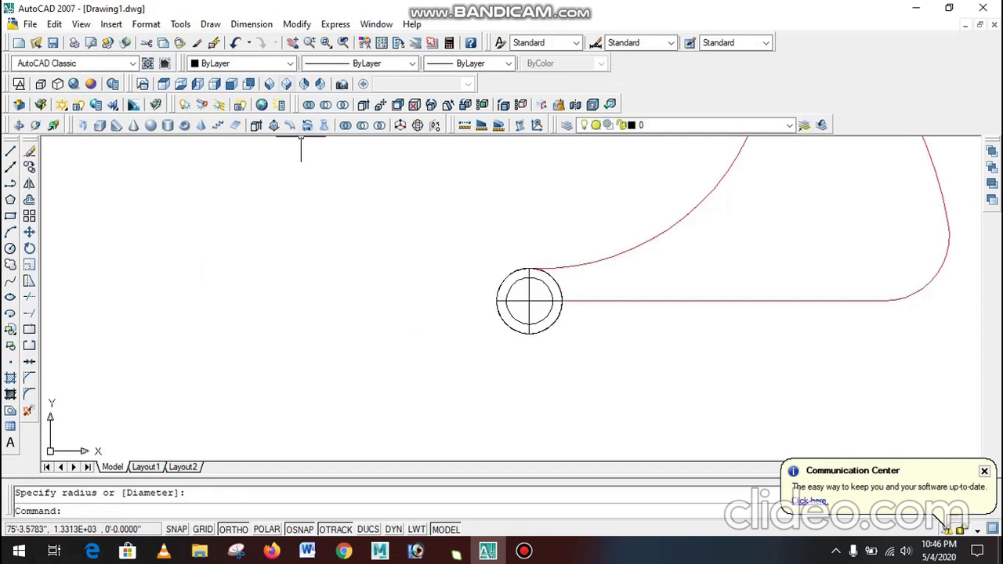
- Change the hub sphere's color to Blue in the southwest isometric view
{"action": "left_click", "coordinate": [269, 84]}
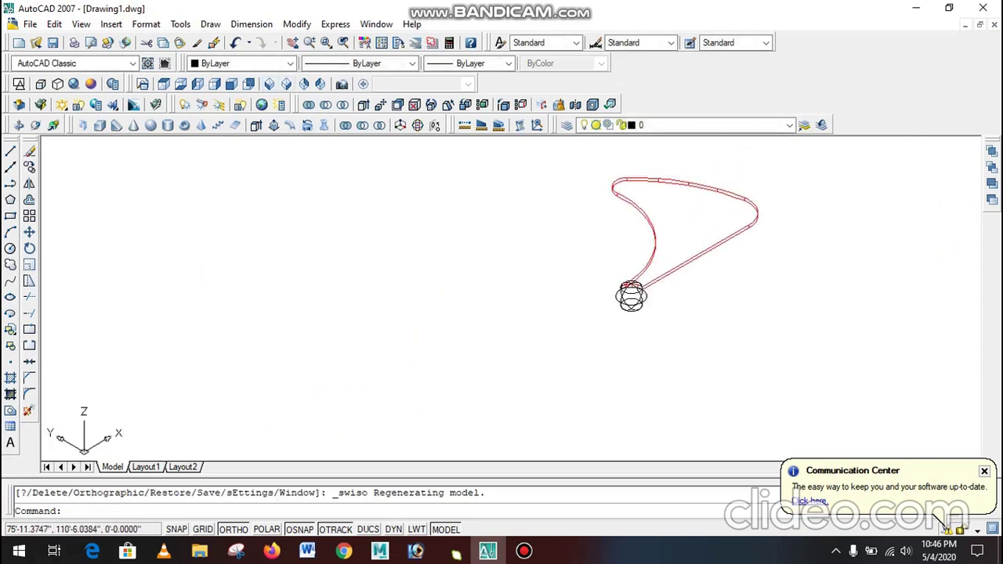
{"action": "left_click", "coordinate": [644, 302]}
{"action": "left_click", "coordinate": [243, 63]}
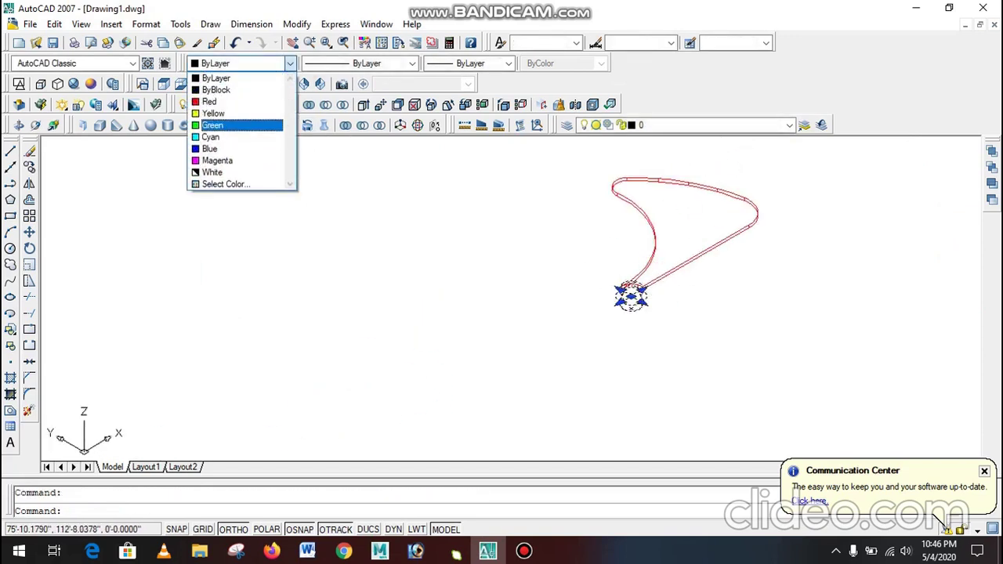
{"action": "left_click", "coordinate": [222, 148]}
{"action": "key", "text": "Escape"}
{"action": "scroll", "coordinate": [407, 331], "scroll_direction": "down", "scroll_amount": 2}
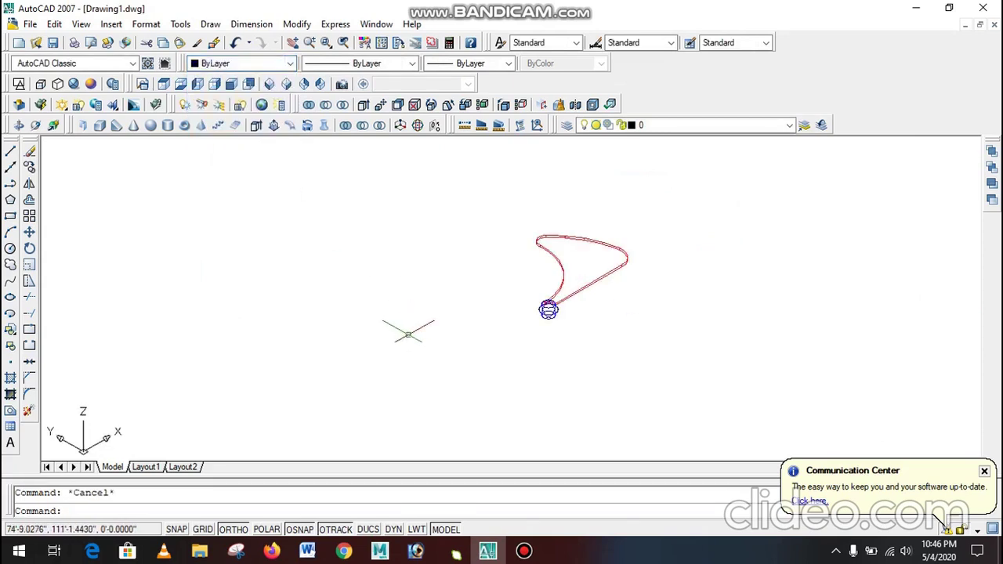
- Examine the blade and hub from the top in the Conceptual visual style
{"action": "left_click", "coordinate": [163, 84]}
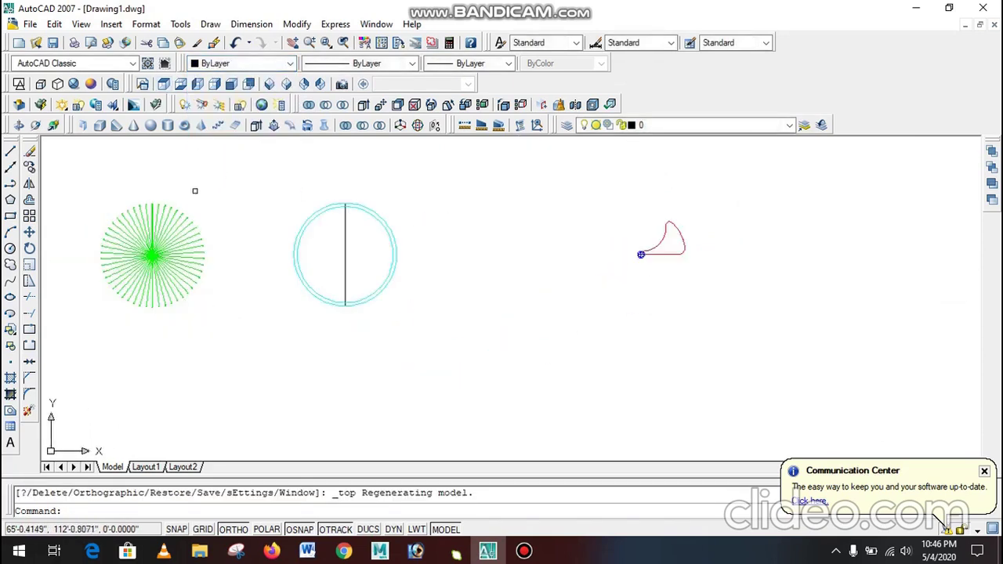
{"action": "scroll", "coordinate": [656, 224], "scroll_direction": "up", "scroll_amount": 3}
{"action": "left_click", "coordinate": [91, 84]}
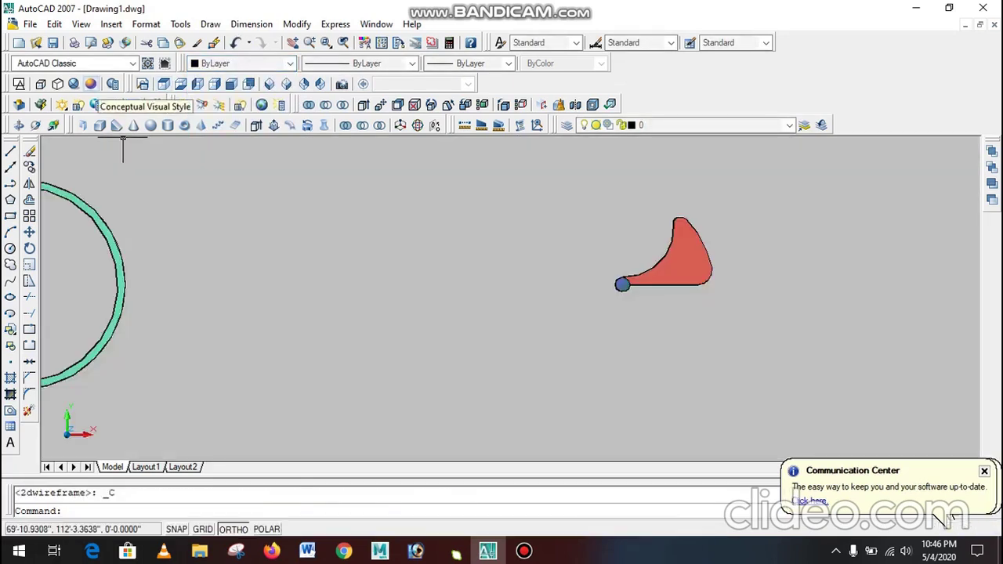
{"action": "scroll", "coordinate": [739, 242], "scroll_direction": "down", "scroll_amount": 2}
{"action": "scroll", "coordinate": [727, 252], "scroll_direction": "up", "scroll_amount": 3}
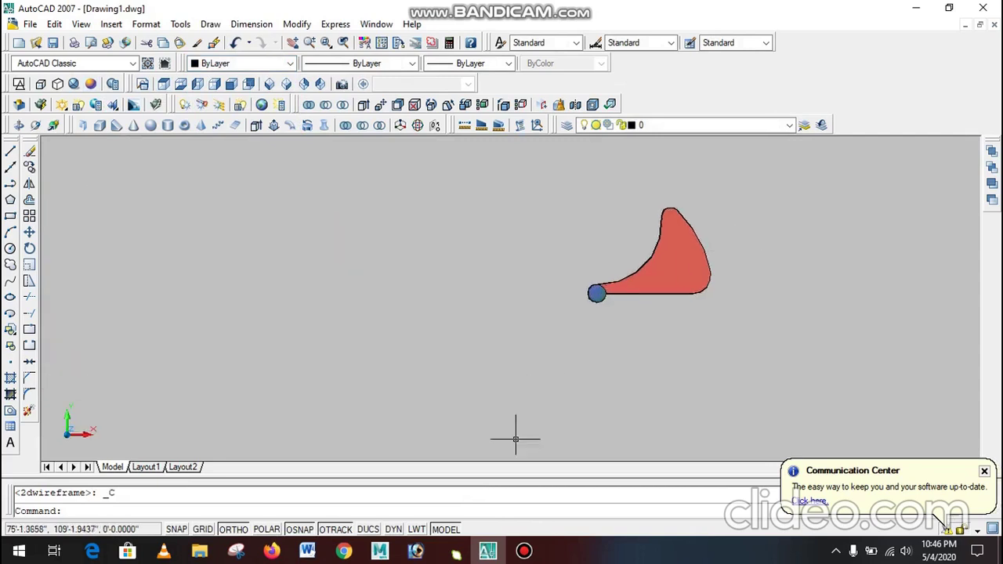
- Check the blade arrangement in the Word reference drawing and return to AutoCAD
{"action": "key", "text": "alt+Tab"}
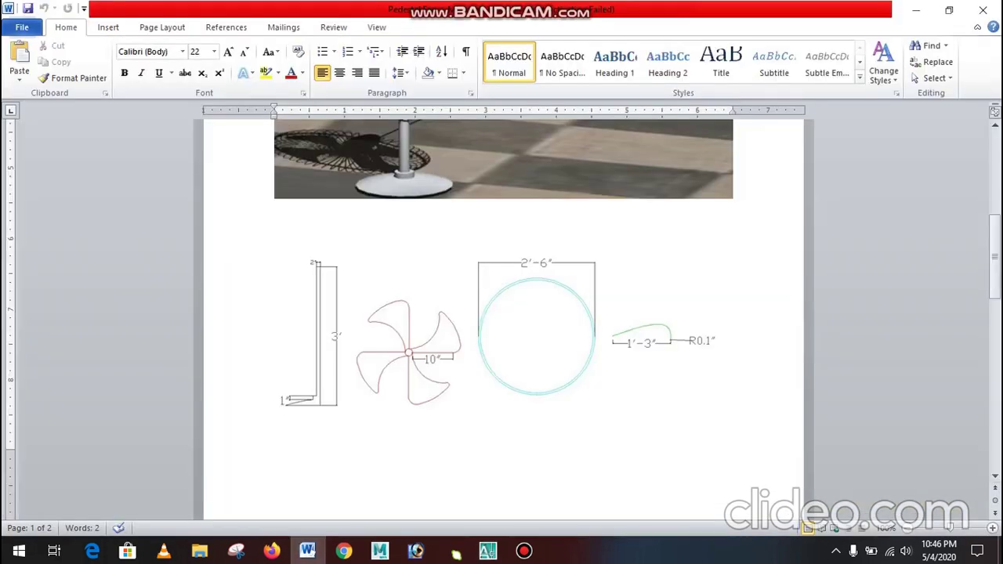
{"action": "key", "text": "alt+Tab"}
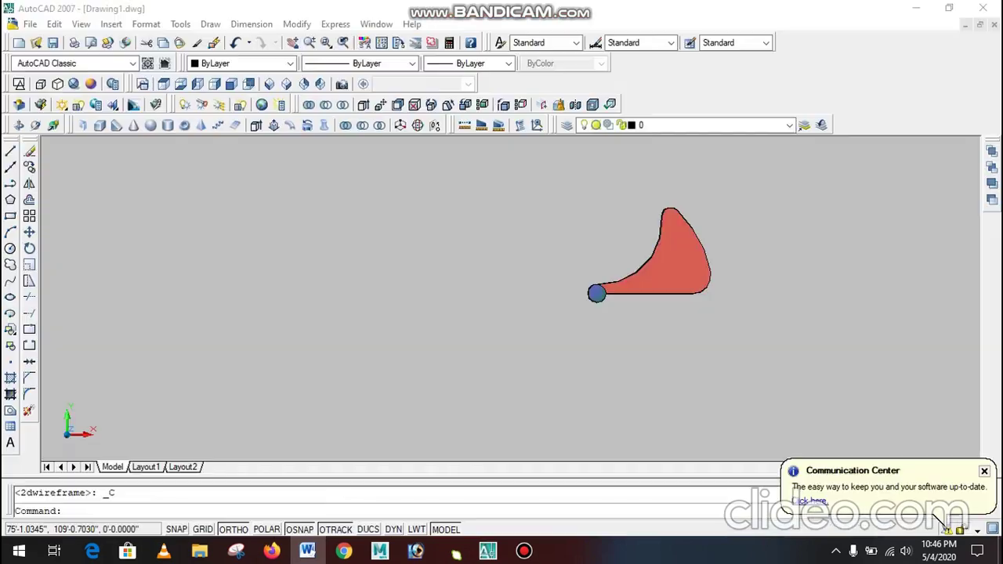
{"action": "key", "text": "Escape"}
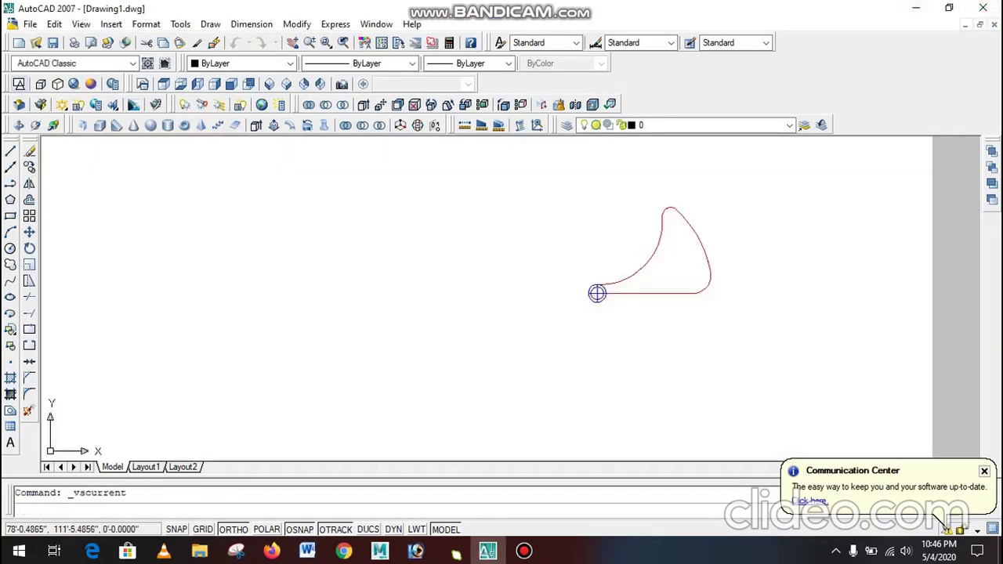
- Polar-array the blade around the hub's center with 4 items over a 360-degree fill angle
{"action": "type", "text": "ar"}
{"action": "key", "text": "Return"}
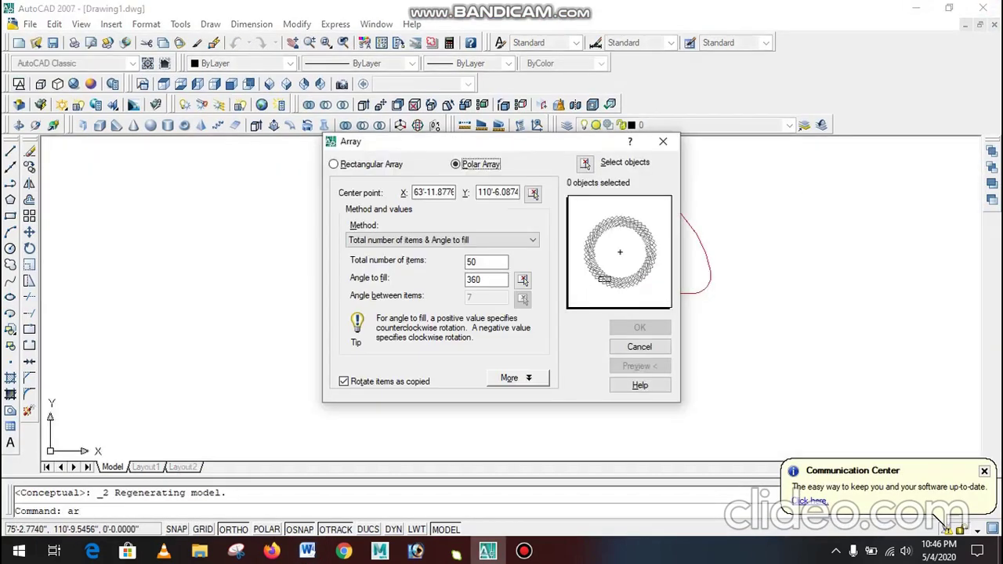
{"action": "left_click", "coordinate": [584, 163]}
{"action": "left_click", "coordinate": [630, 276]}
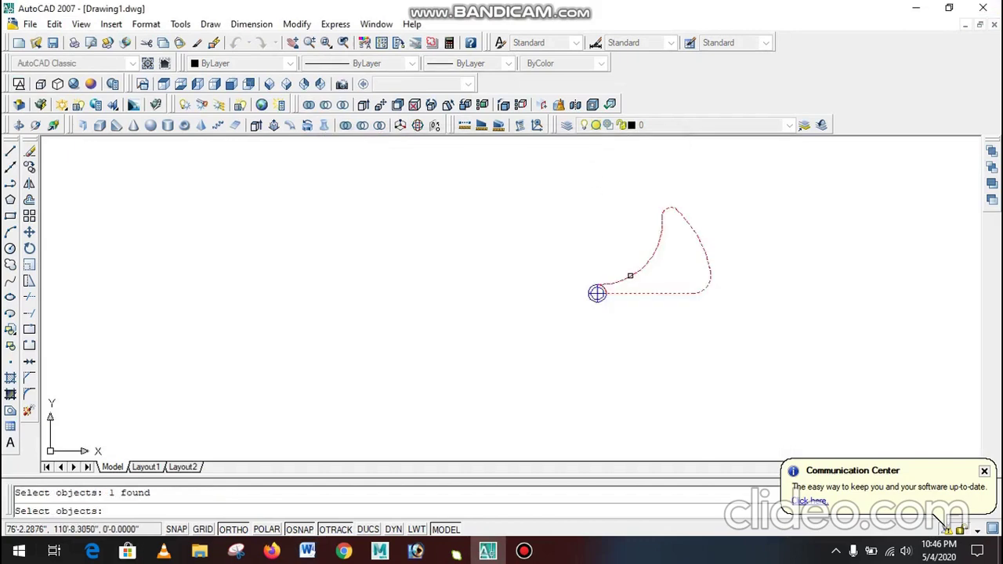
{"action": "key", "text": "Return"}
{"action": "left_click", "coordinate": [533, 194]}
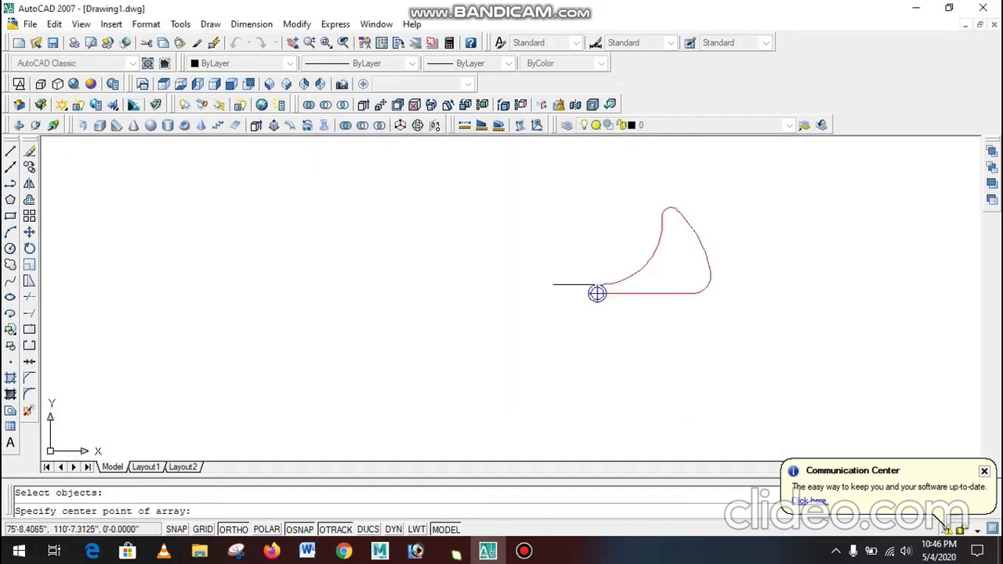
{"action": "left_click", "coordinate": [597, 293]}
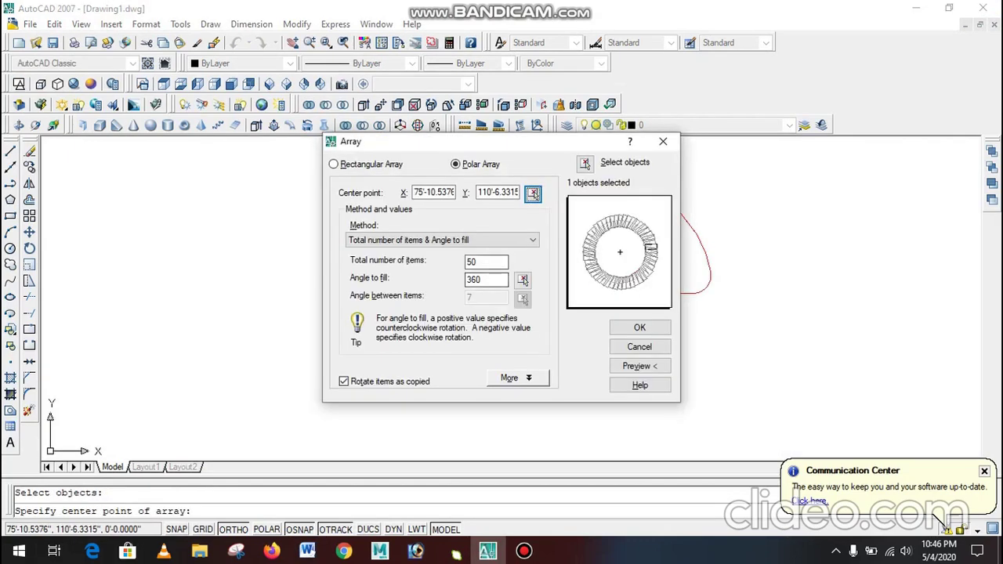
{"action": "double_click", "coordinate": [486, 262]}
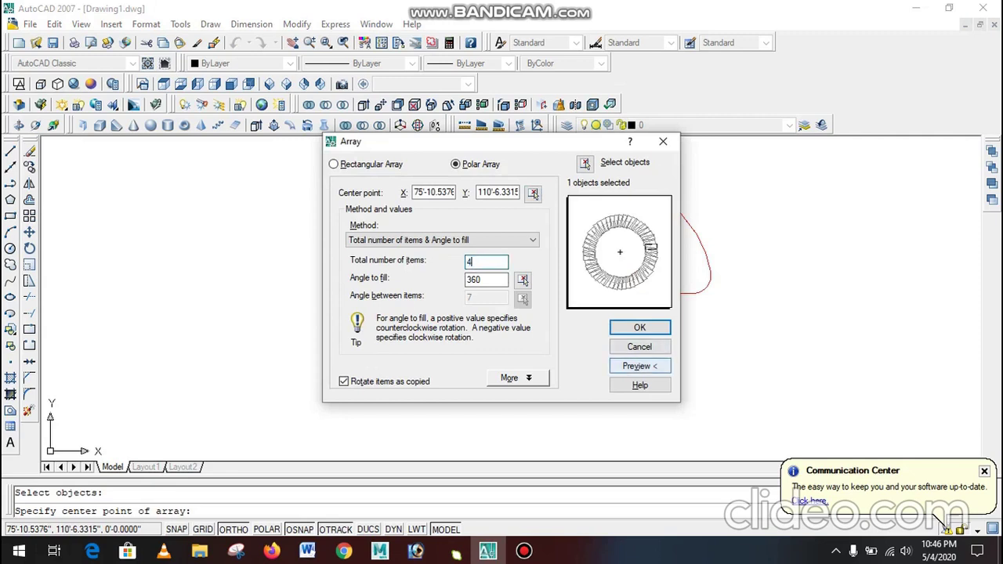
{"action": "left_click", "coordinate": [640, 366]}
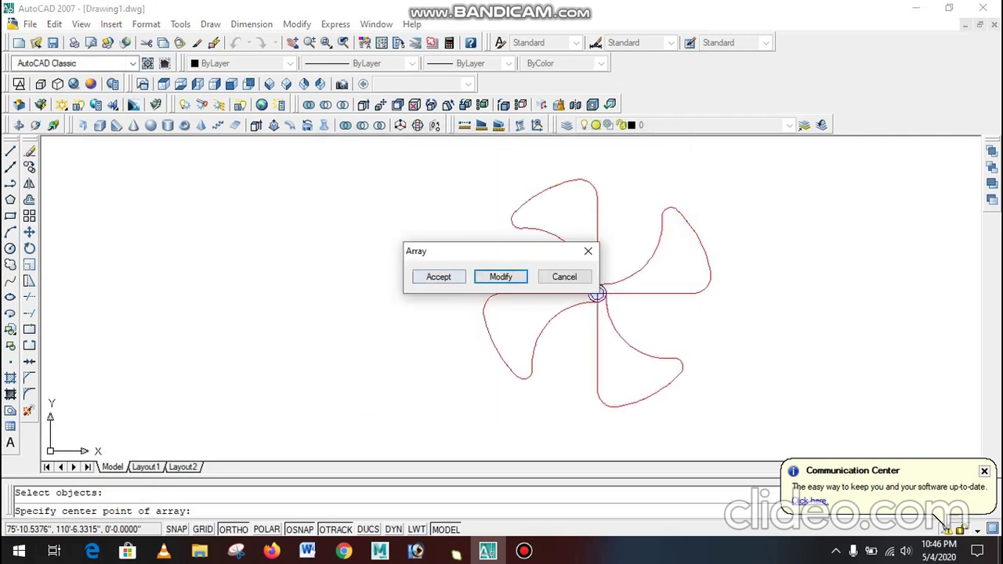
{"action": "left_click", "coordinate": [438, 277]}
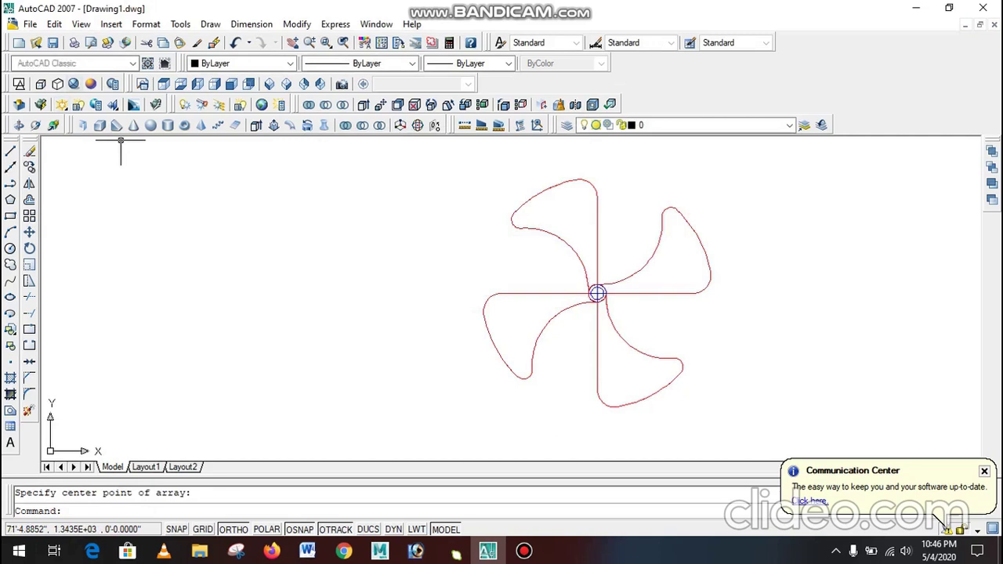
- Examine the four blades and hub in the Conceptual visual style
{"action": "left_click", "coordinate": [91, 84]}
{"action": "scroll", "coordinate": [705, 304], "scroll_direction": "down", "scroll_amount": 4}
{"action": "scroll", "coordinate": [704, 304], "scroll_direction": "up", "scroll_amount": 3}
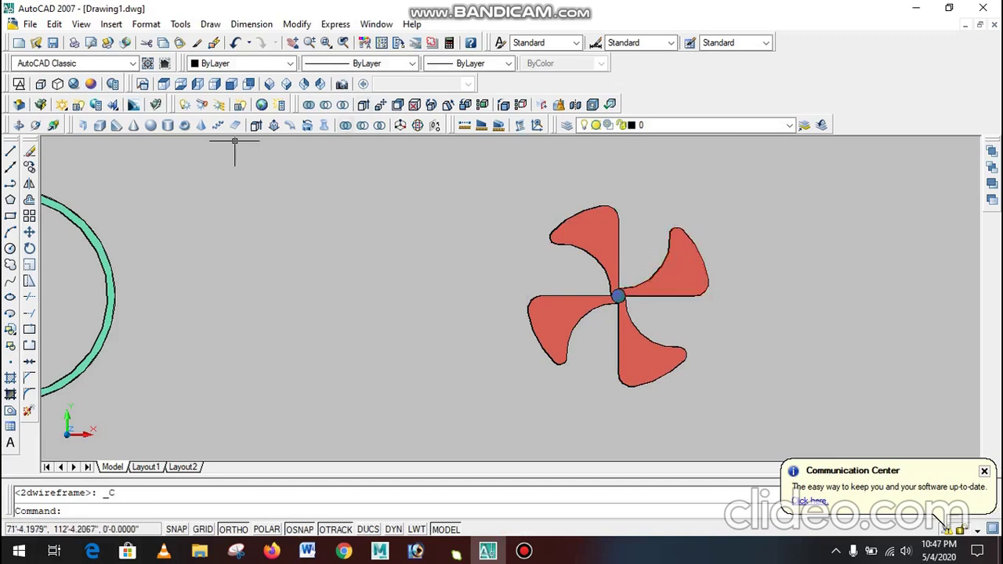
{"action": "key", "text": "m"}
{"action": "key", "text": "Return"}
{"action": "left_click", "coordinate": [642, 261]}
{"action": "left_click", "coordinate": [656, 276]}
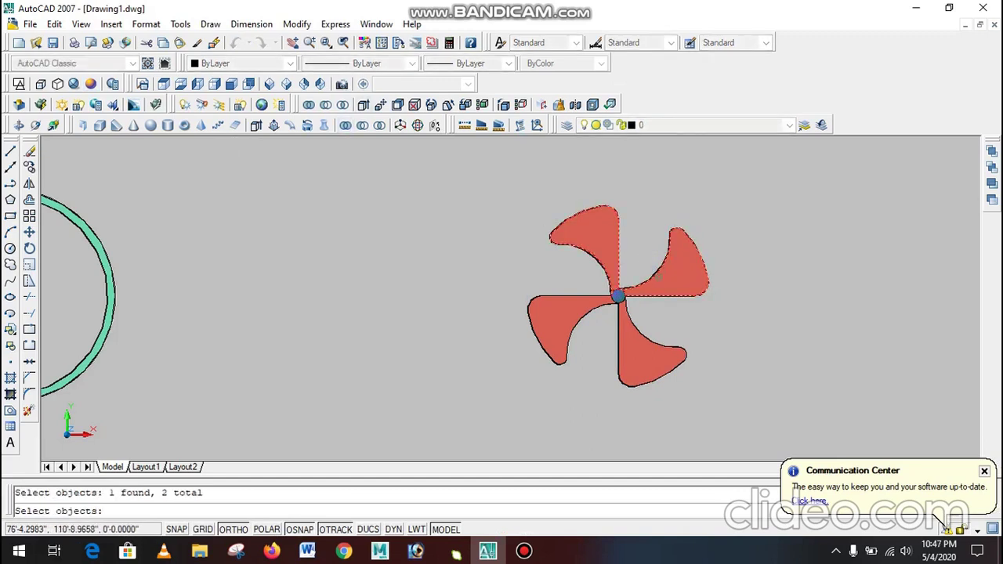
{"action": "left_click", "coordinate": [654, 347]}
{"action": "left_click", "coordinate": [566, 350]}
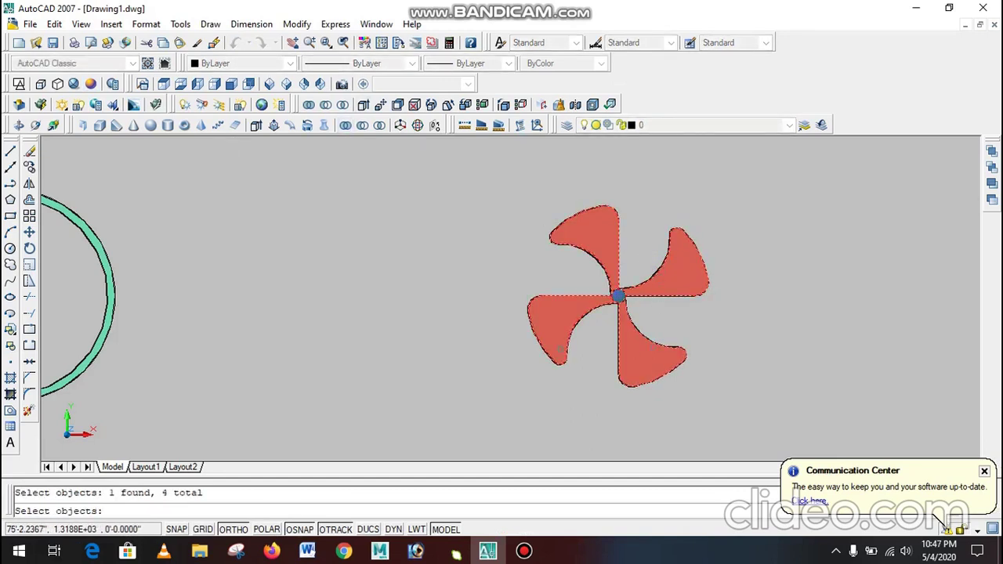
{"action": "key", "text": "Escape"}
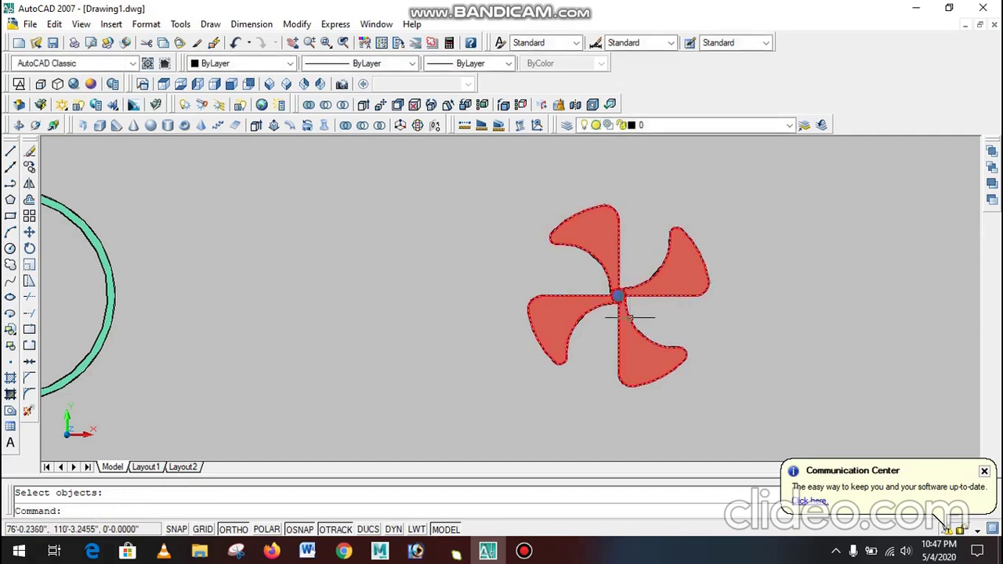
{"action": "scroll", "coordinate": [629, 318], "scroll_direction": "up", "scroll_amount": 2}
{"action": "scroll", "coordinate": [780, 267], "scroll_direction": "down", "scroll_amount": 3}
{"action": "key", "text": "Escape"}
{"action": "scroll", "coordinate": [779, 289], "scroll_direction": "down", "scroll_amount": 1}
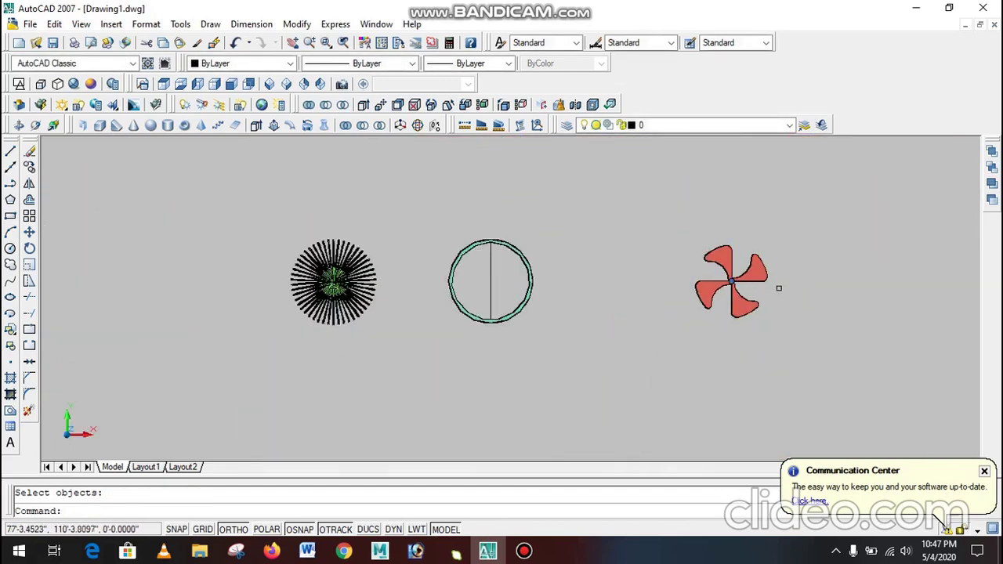
{"action": "scroll", "coordinate": [509, 292], "scroll_direction": "up", "scroll_amount": 1}
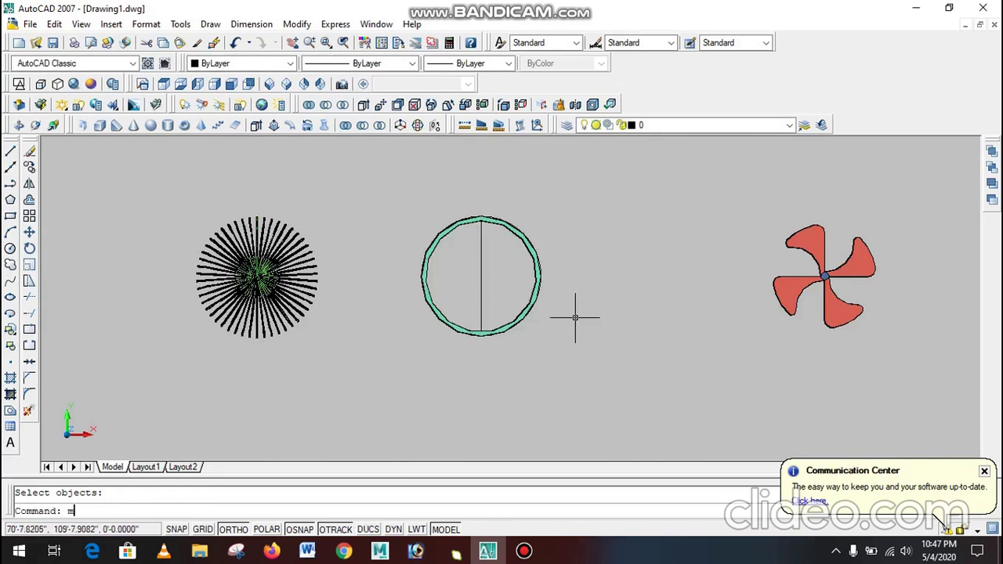
{"action": "key", "text": "Return"}
{"action": "left_click", "coordinate": [875, 203]}
{"action": "left_click", "coordinate": [776, 328]}
{"action": "key", "text": "Return"}
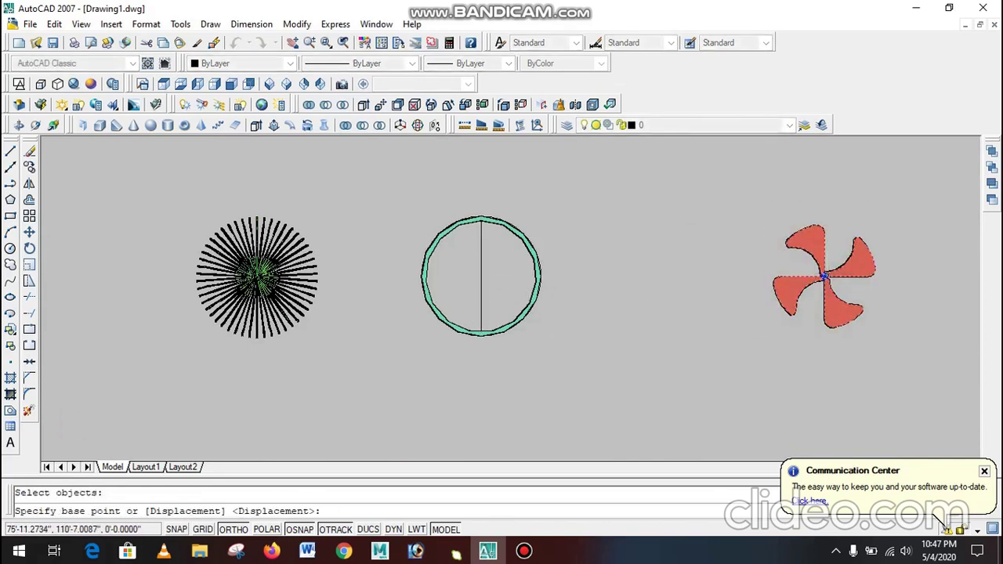
{"action": "scroll", "coordinate": [825, 276], "scroll_direction": "up", "scroll_amount": 3}
{"action": "left_click", "coordinate": [813, 287]}
{"action": "scroll", "coordinate": [795, 328], "scroll_direction": "down", "scroll_amount": 1}
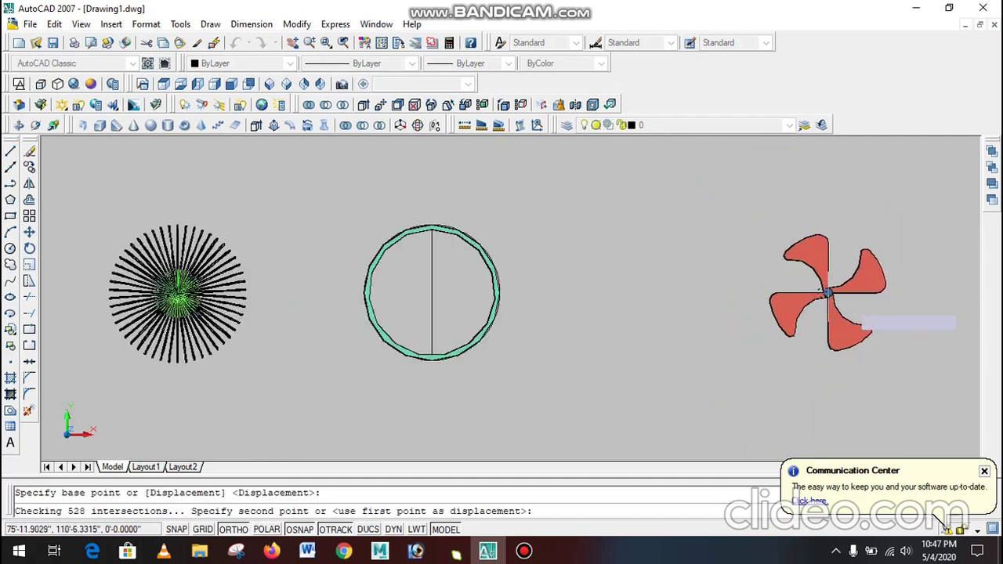
{"action": "scroll", "coordinate": [901, 298], "scroll_direction": "down", "scroll_amount": 1}
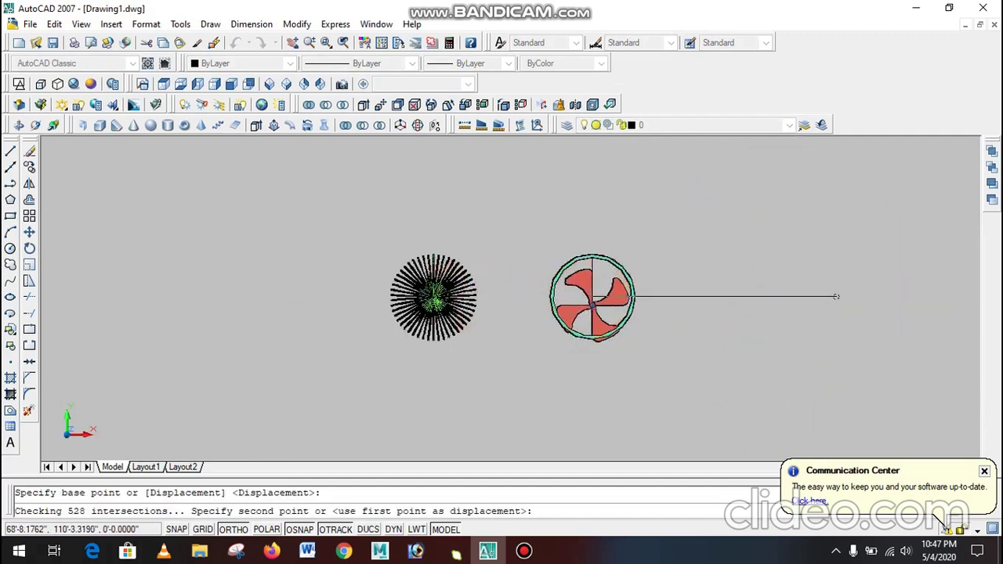
{"action": "key", "text": "Escape"}
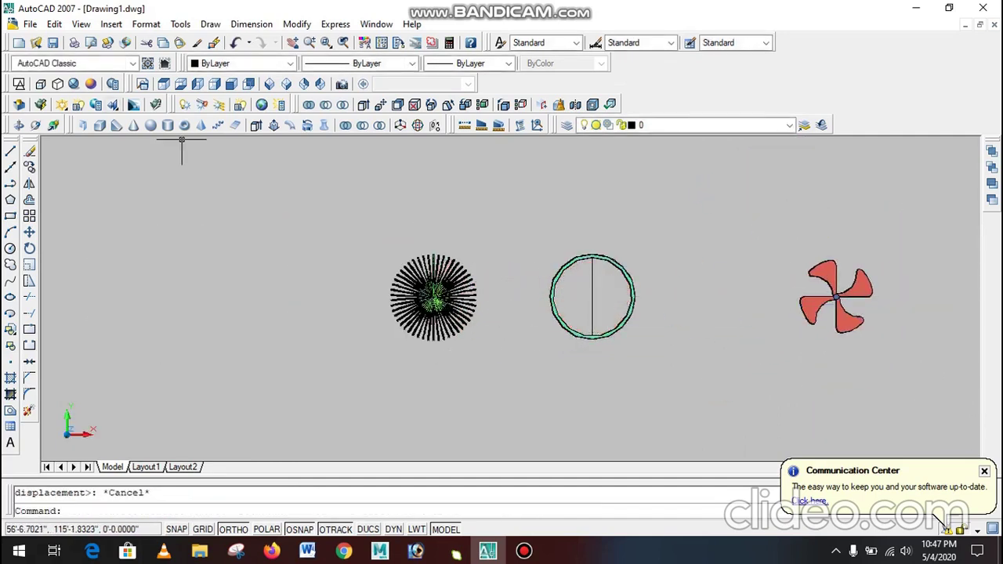
- Move the four blades and hub in 2D wireframe from the hub's center to the center of the outer ring
{"action": "left_click", "coordinate": [19, 84]}
{"action": "scroll", "coordinate": [857, 265], "scroll_direction": "up", "scroll_amount": 1}
{"action": "type", "text": "m"}
{"action": "key", "text": "Return"}
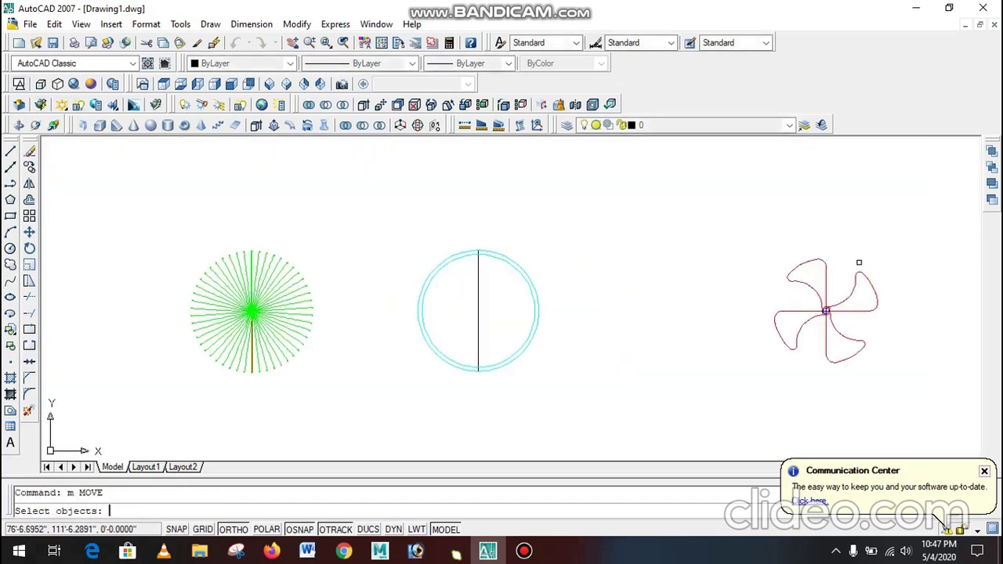
{"action": "left_click_drag", "start_coordinate": [909, 245], "coordinate": [844, 304]}
{"action": "key", "text": "Return"}
{"action": "scroll", "coordinate": [827, 313], "scroll_direction": "up", "scroll_amount": 3}
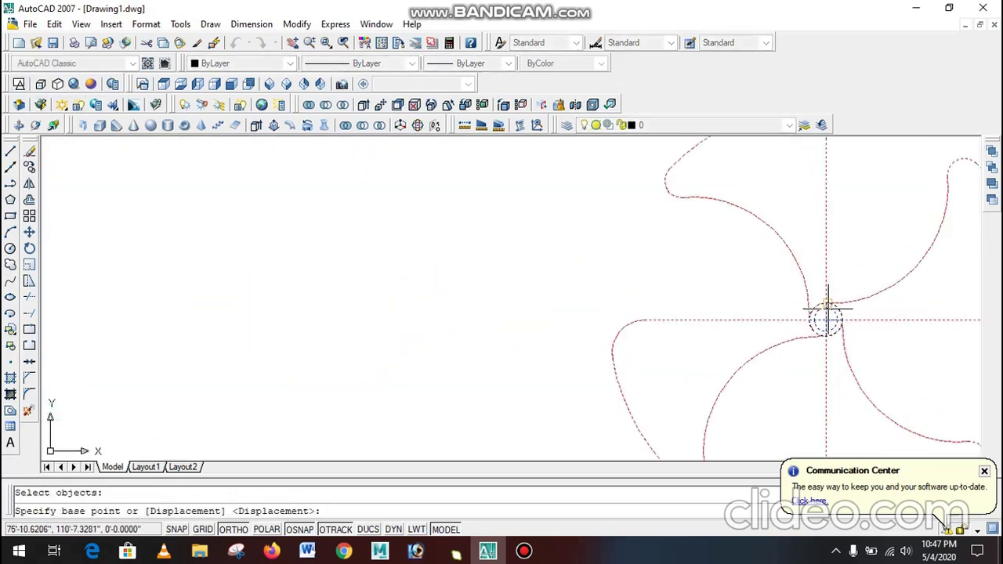
{"action": "left_click", "coordinate": [825, 319]}
{"action": "scroll", "coordinate": [831, 317], "scroll_direction": "down", "scroll_amount": 5}
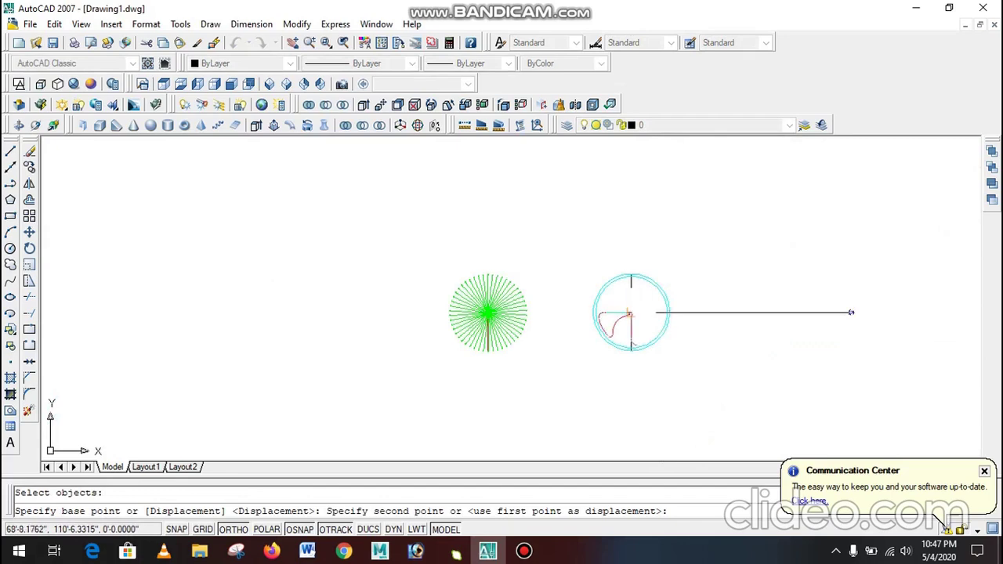
{"action": "left_click", "coordinate": [631, 312]}
{"action": "key", "text": "Escape"}
- Examine how the blades fit inside the outer ring in 2D wireframe and the Conceptual visual style
{"action": "scroll", "coordinate": [656, 282], "scroll_direction": "up", "scroll_amount": 3}
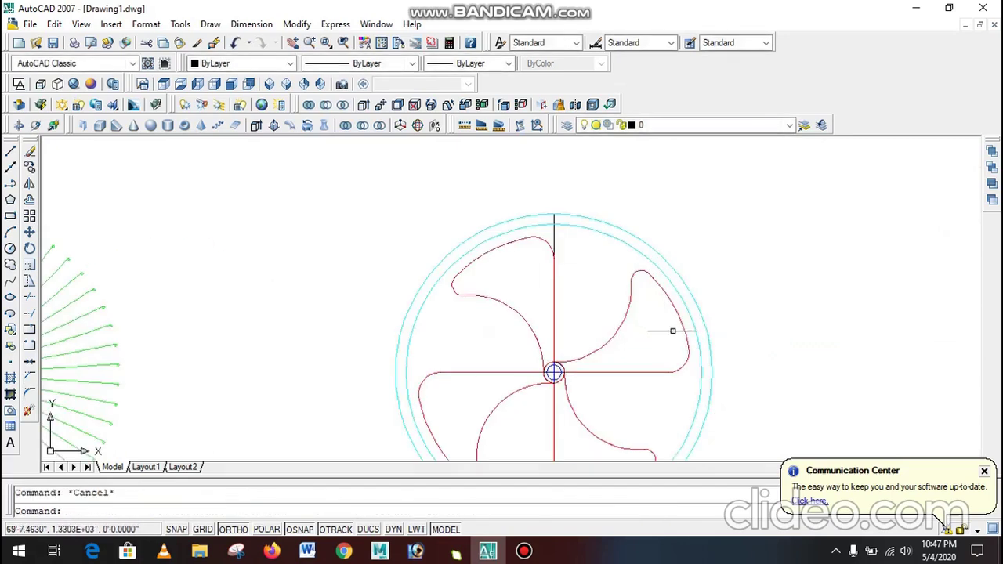
{"action": "scroll", "coordinate": [693, 318], "scroll_direction": "up", "scroll_amount": 4}
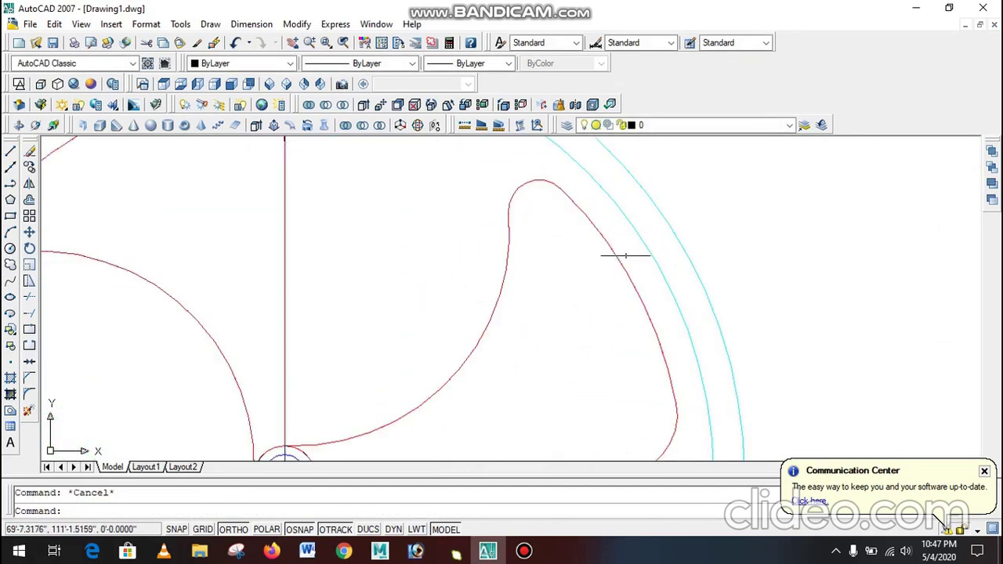
{"action": "scroll", "coordinate": [626, 256], "scroll_direction": "down", "scroll_amount": 5}
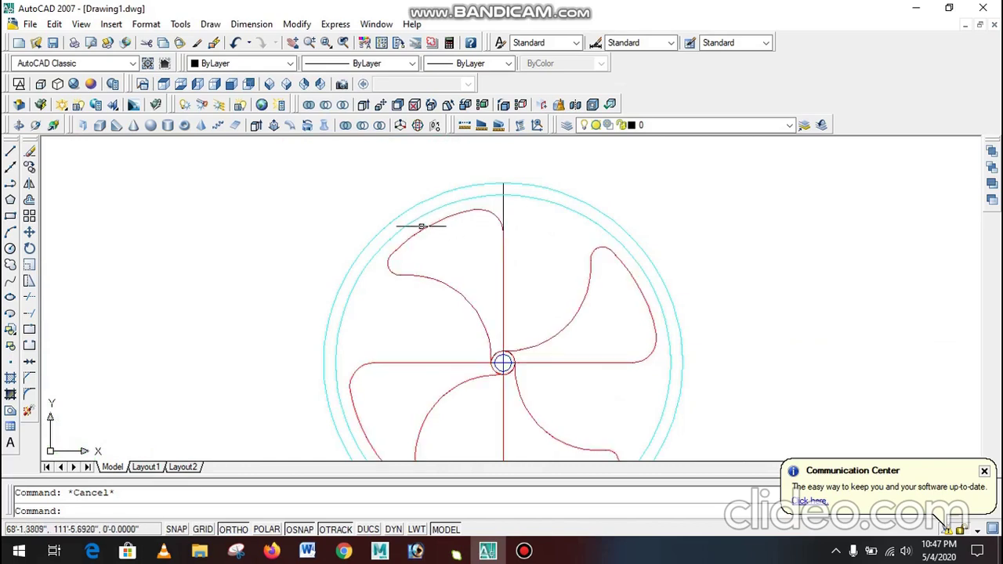
{"action": "scroll", "coordinate": [372, 269], "scroll_direction": "down", "scroll_amount": 4}
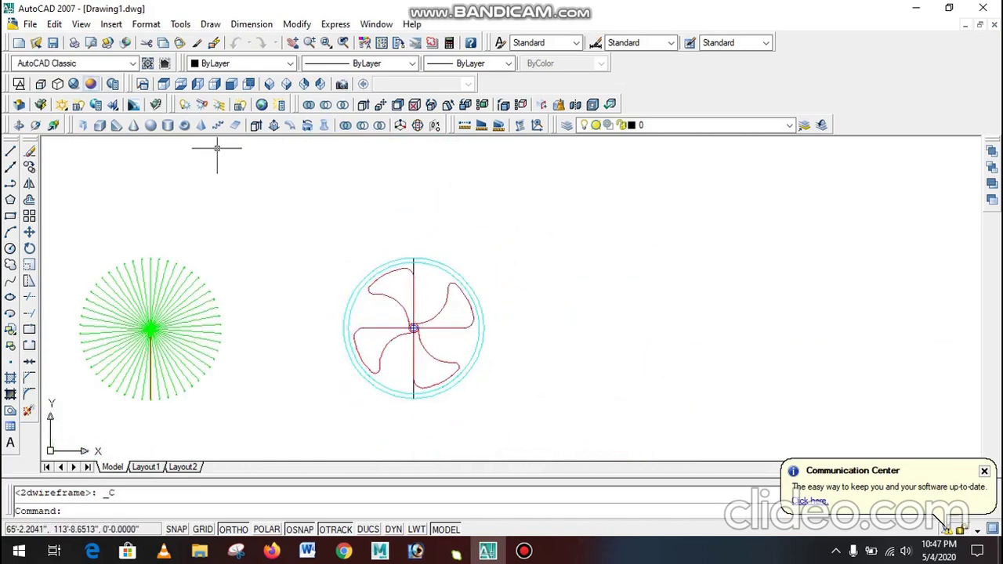
{"action": "scroll", "coordinate": [383, 349], "scroll_direction": "up", "scroll_amount": 2}
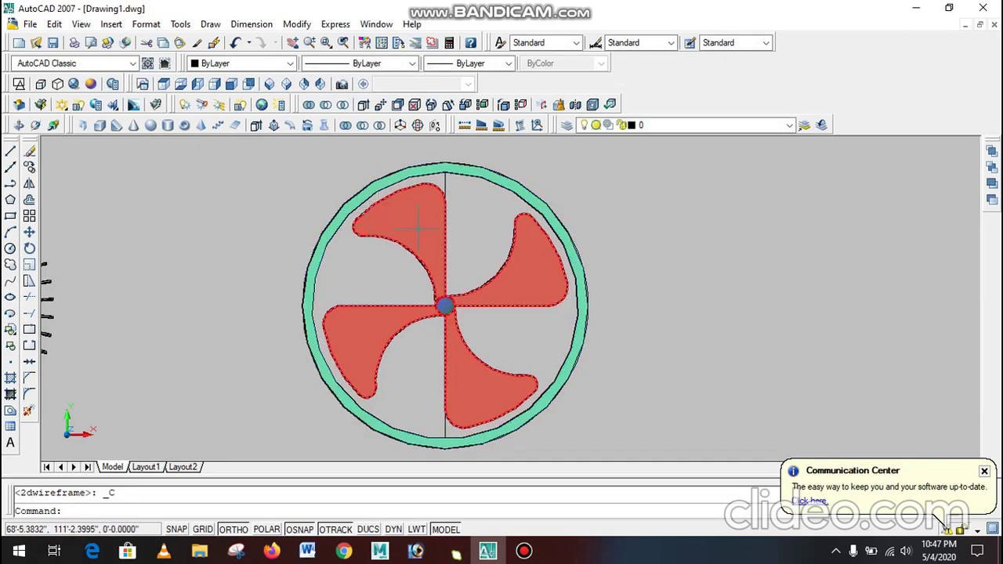
{"action": "scroll", "coordinate": [573, 312], "scroll_direction": "down", "scroll_amount": 2}
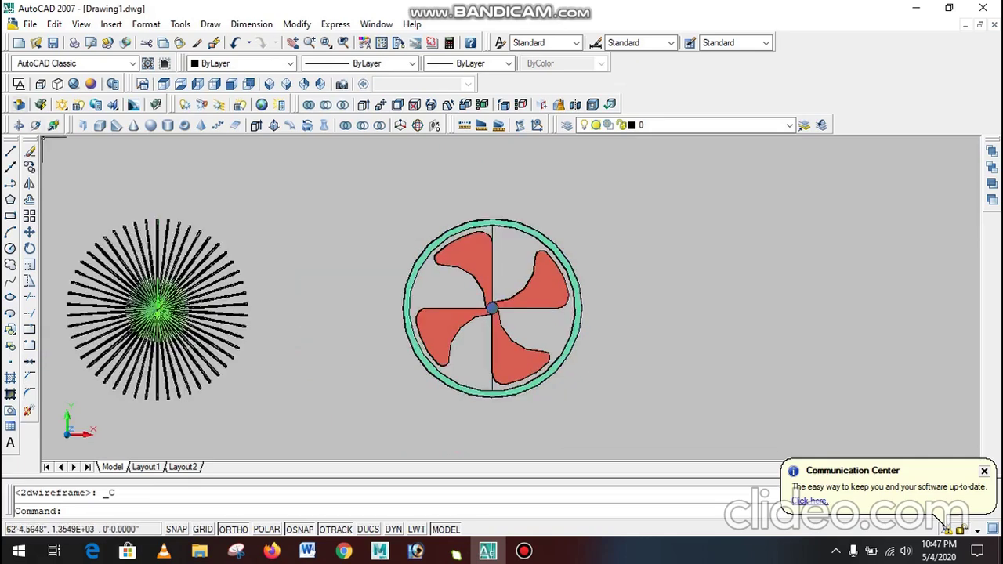
- Copy the ring, blades and hub from the hub's center to the center of the guard wires in 2D wireframe
{"action": "left_click", "coordinate": [19, 84]}
{"action": "scroll", "coordinate": [649, 328], "scroll_direction": "down", "scroll_amount": 2}
{"action": "scroll", "coordinate": [551, 315], "scroll_direction": "up", "scroll_amount": 3}
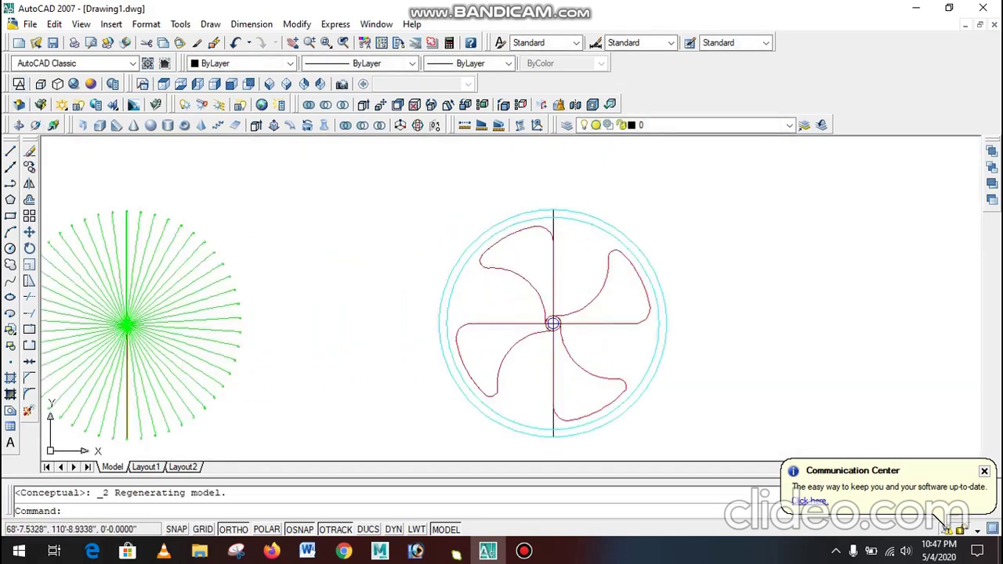
{"action": "scroll", "coordinate": [617, 284], "scroll_direction": "down", "scroll_amount": 2}
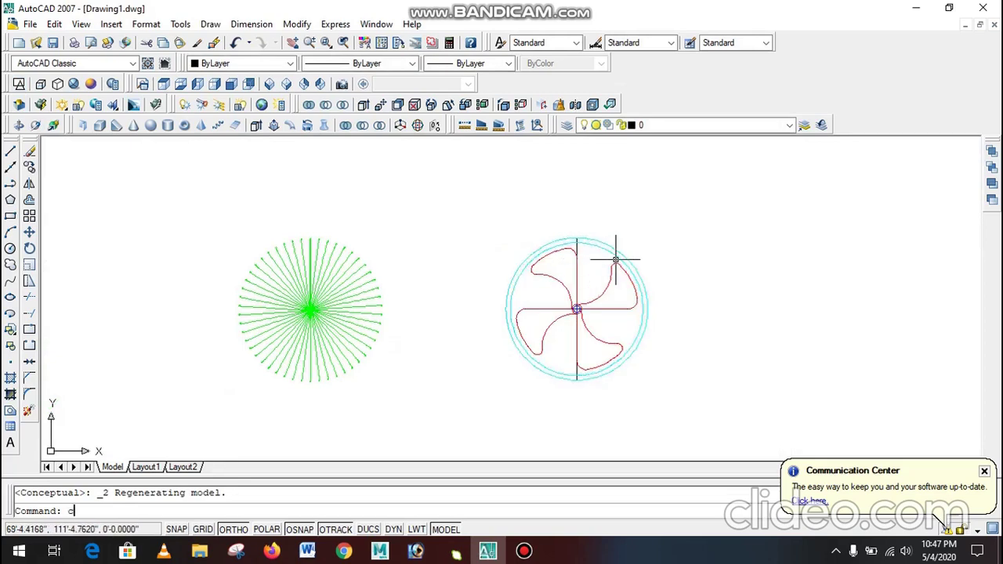
{"action": "key", "text": "Return"}
{"action": "left_click", "coordinate": [642, 208]}
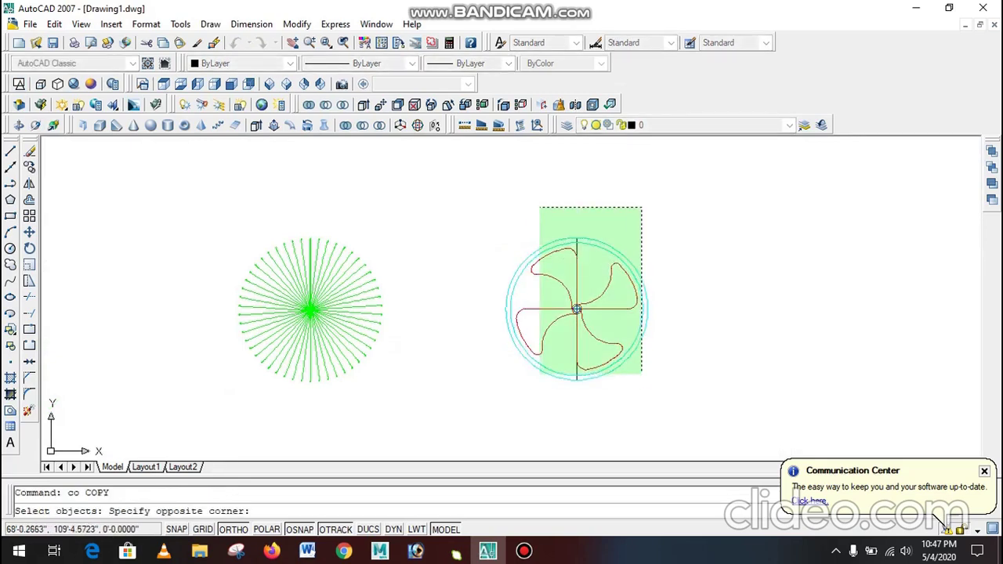
{"action": "left_click", "coordinate": [539, 376]}
{"action": "key", "text": "Return"}
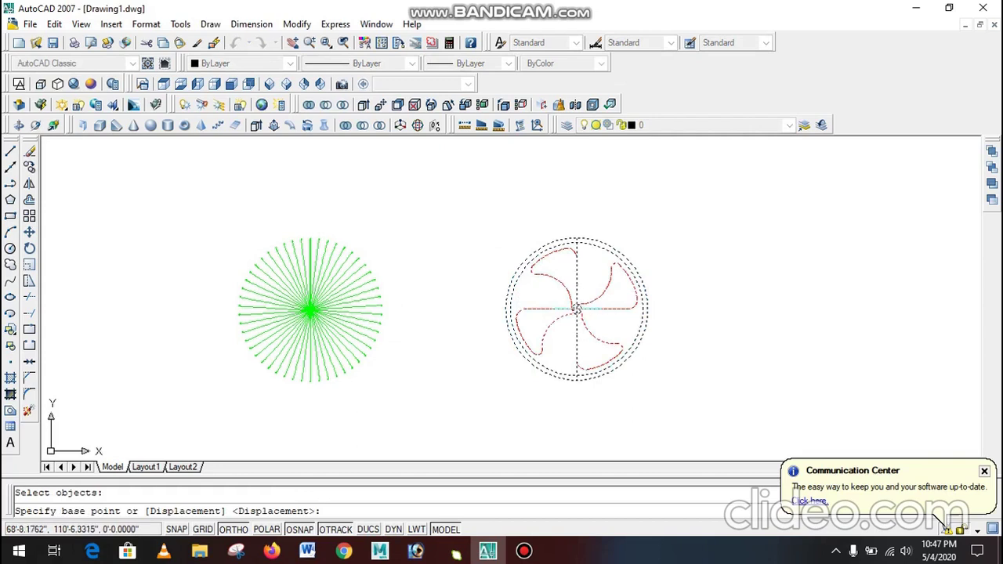
{"action": "left_click", "coordinate": [577, 309]}
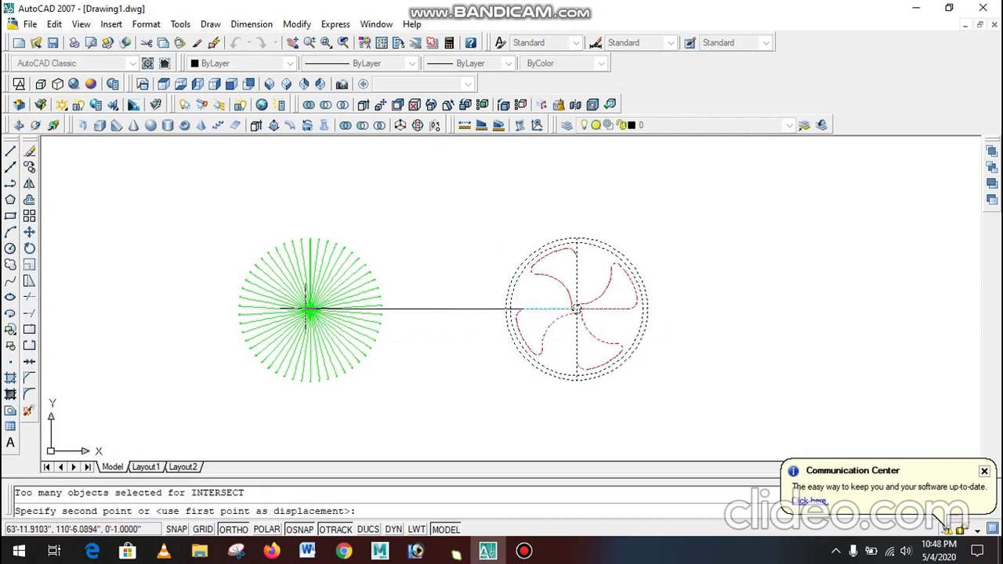
{"action": "left_click", "coordinate": [311, 309]}
{"action": "key", "text": "Escape"}
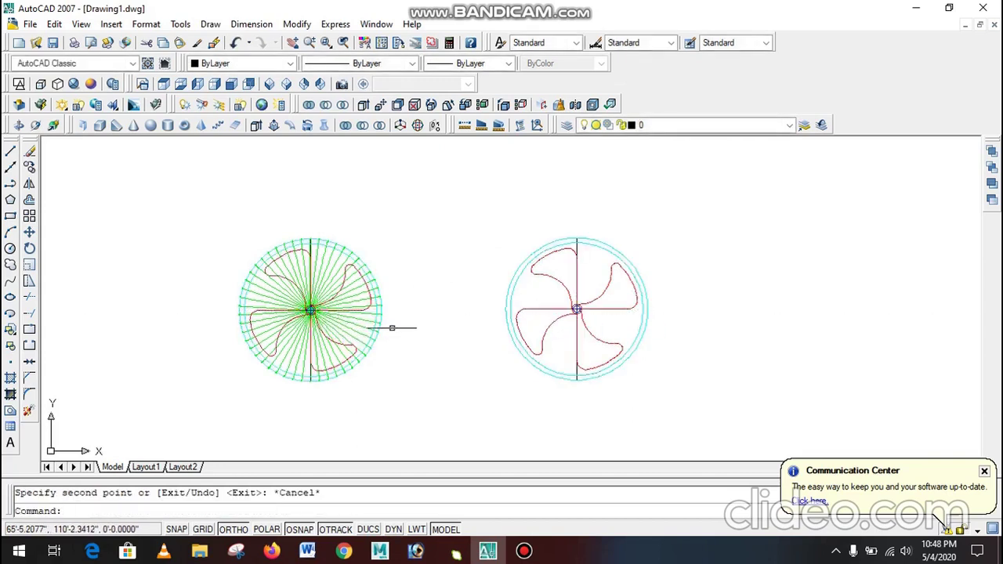
- Examine the combined guard, ring and blades in the Conceptual visual style from the top and the front
{"action": "left_click", "coordinate": [90, 83]}
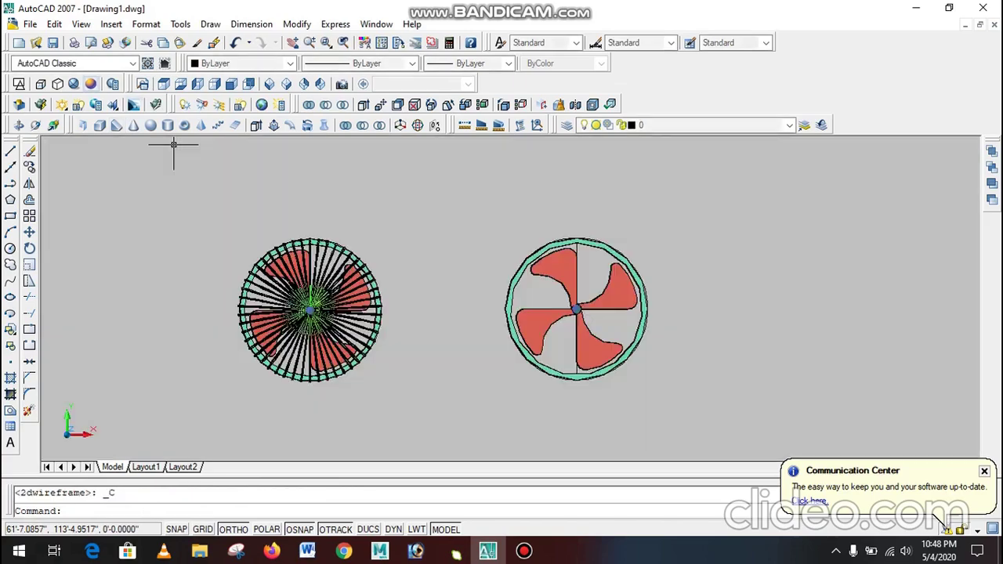
{"action": "scroll", "coordinate": [175, 293], "scroll_direction": "up", "scroll_amount": 3}
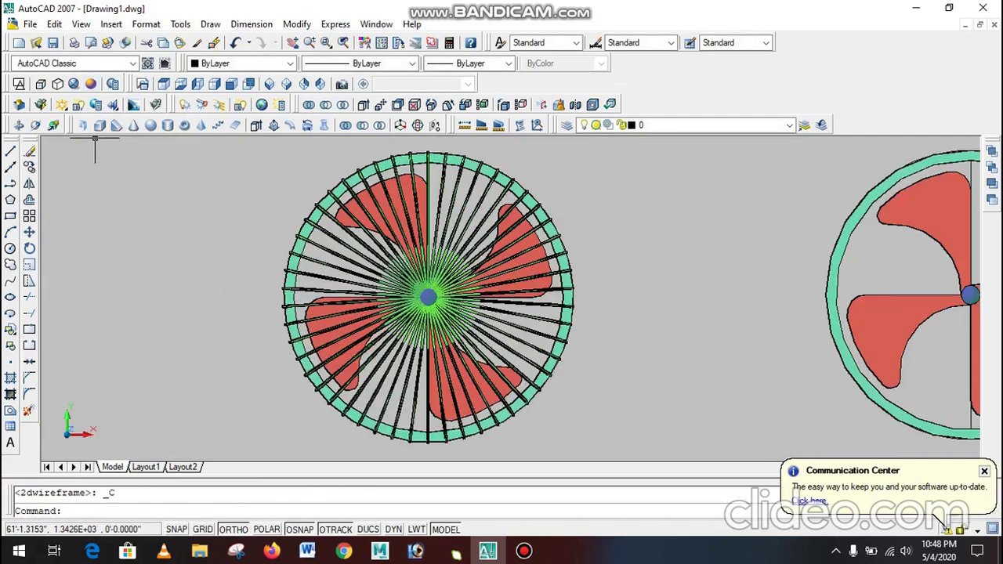
{"action": "left_click", "coordinate": [232, 83]}
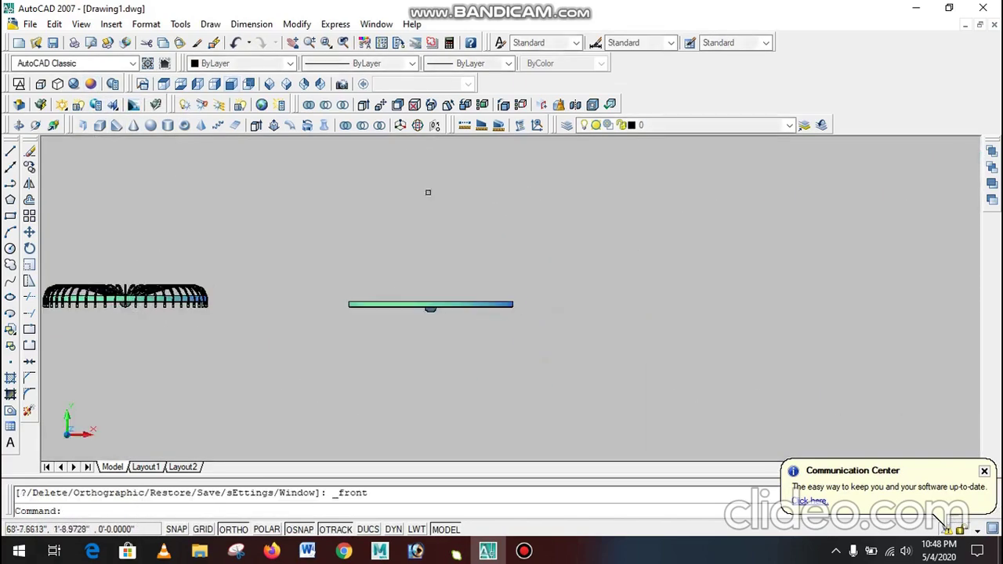
{"action": "scroll", "coordinate": [283, 309], "scroll_direction": "up", "scroll_amount": 4}
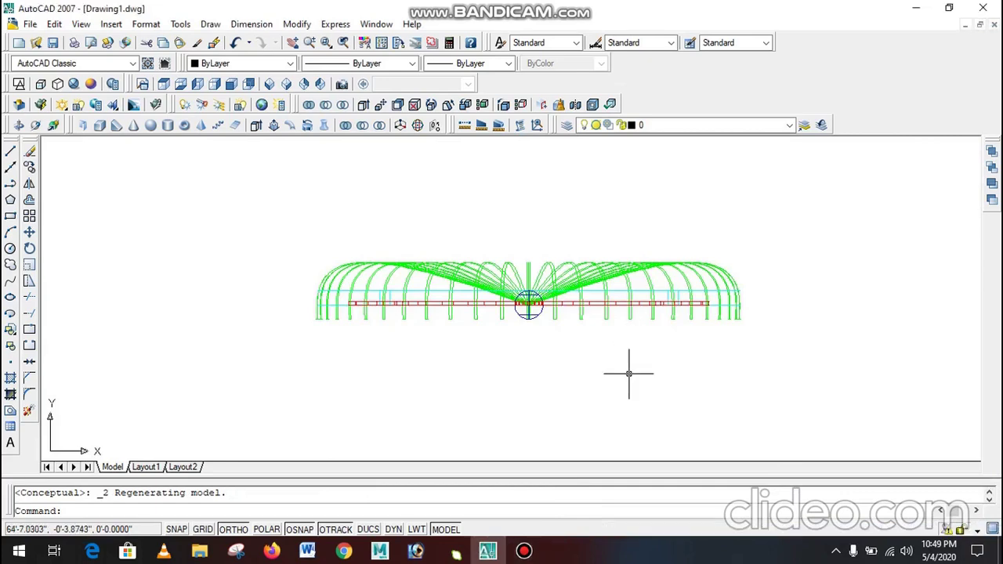
- Move the copied blades and outer ring straight down in the front view toward the lower ends of the guard wires
{"action": "key", "text": "Escape"}
{"action": "type", "text": "m"}
{"action": "key", "text": "Return"}
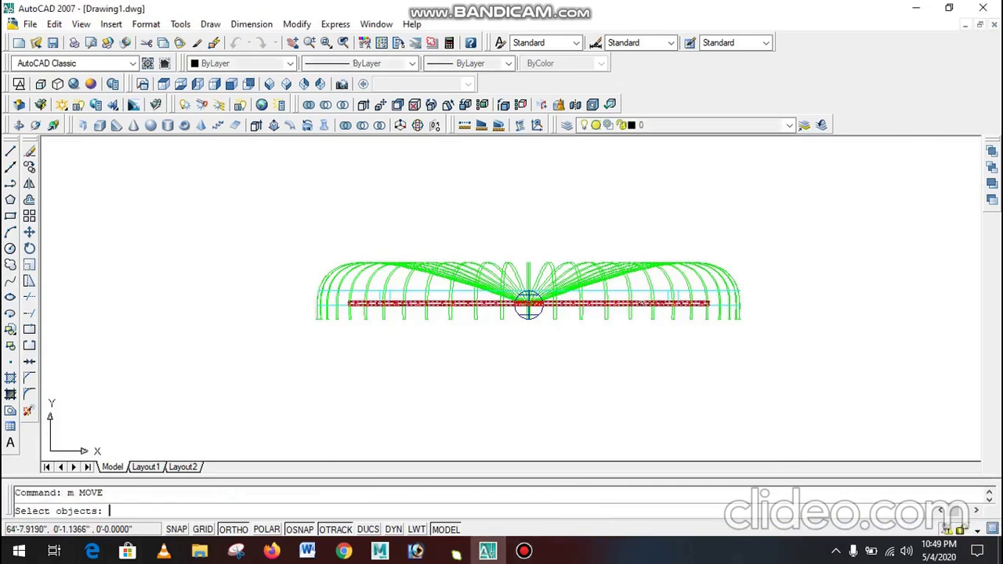
{"action": "left_click", "coordinate": [641, 302]}
{"action": "scroll", "coordinate": [641, 303], "scroll_direction": "up", "scroll_amount": 2}
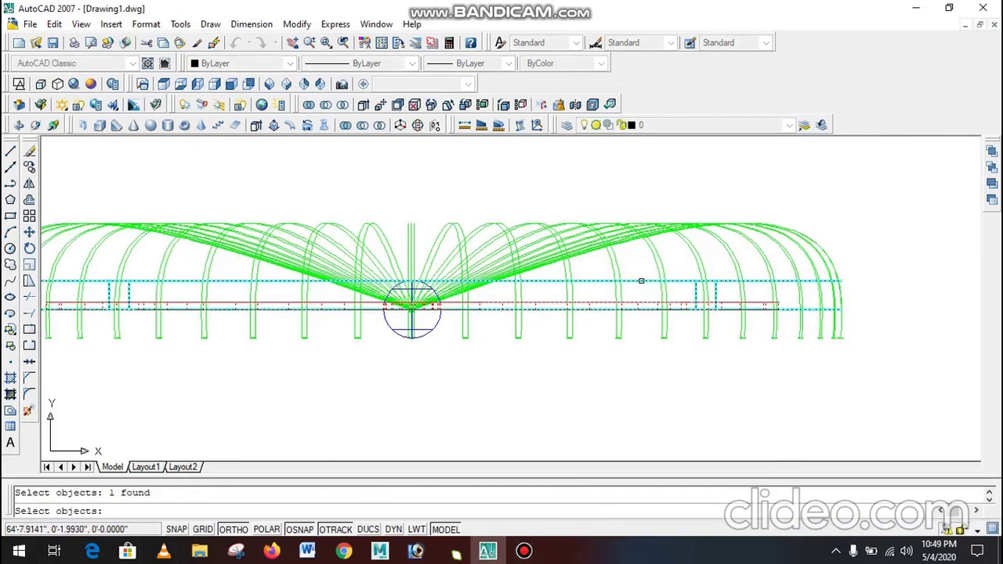
{"action": "left_click", "coordinate": [641, 280]}
{"action": "key", "text": "Return"}
{"action": "left_click", "coordinate": [880, 283]}
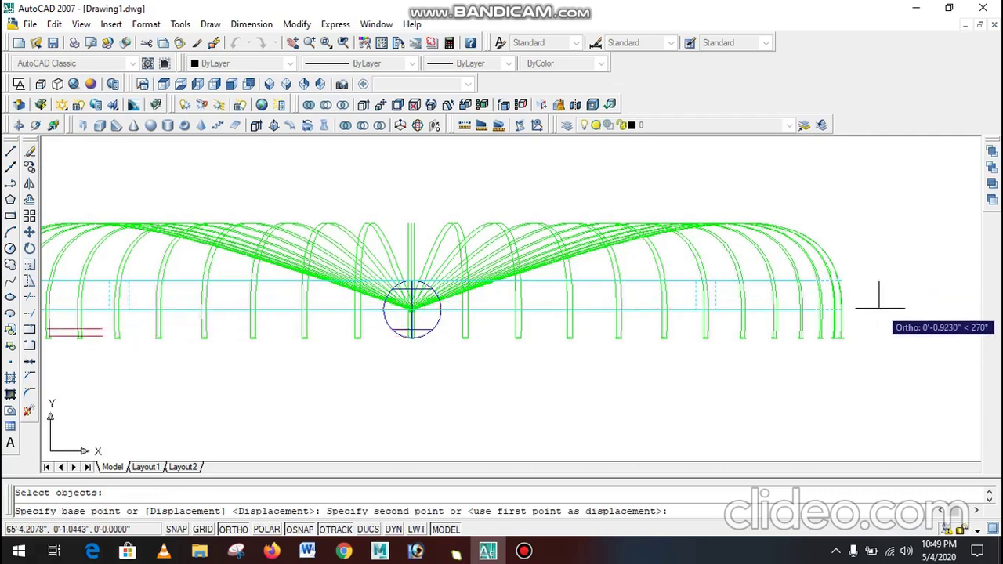
{"action": "left_click", "coordinate": [881, 314]}
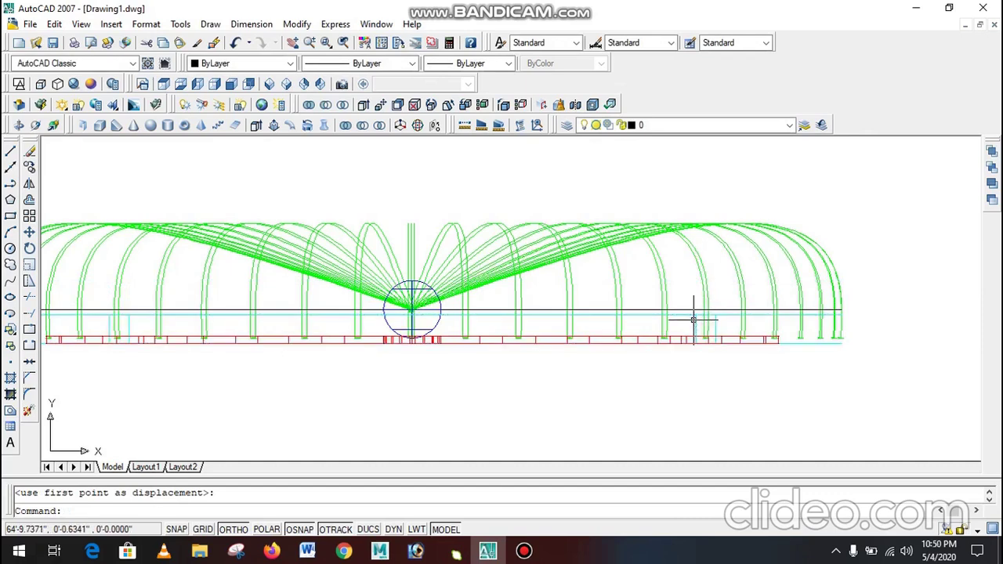
- Move the blades straight up about 0.18 inch within the outer ring in the front view
{"action": "key", "text": "Escape"}
{"action": "type", "text": "m"}
{"action": "key", "text": "Return"}
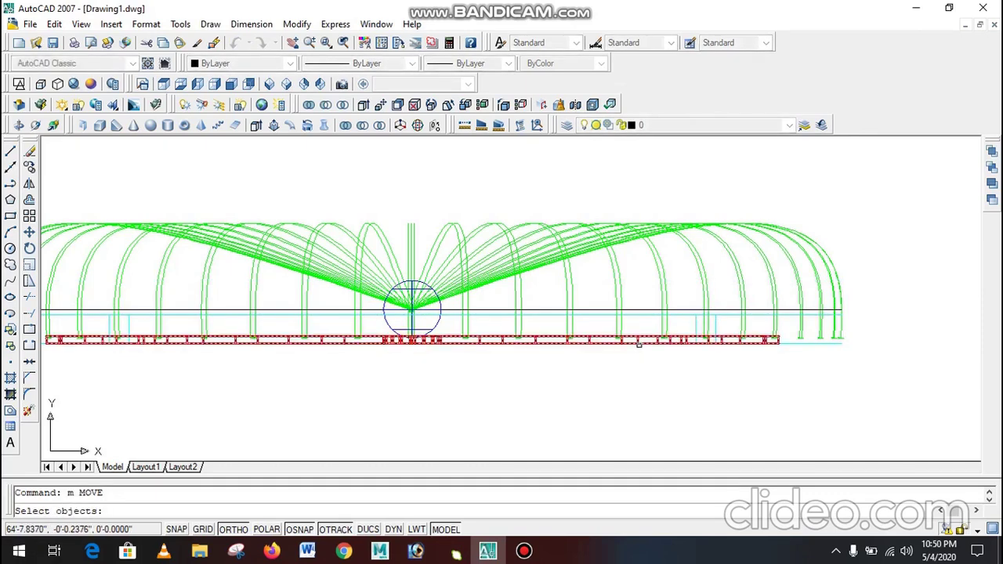
{"action": "left_click", "coordinate": [639, 342]}
{"action": "key", "text": "Return"}
{"action": "left_click", "coordinate": [850, 386]}
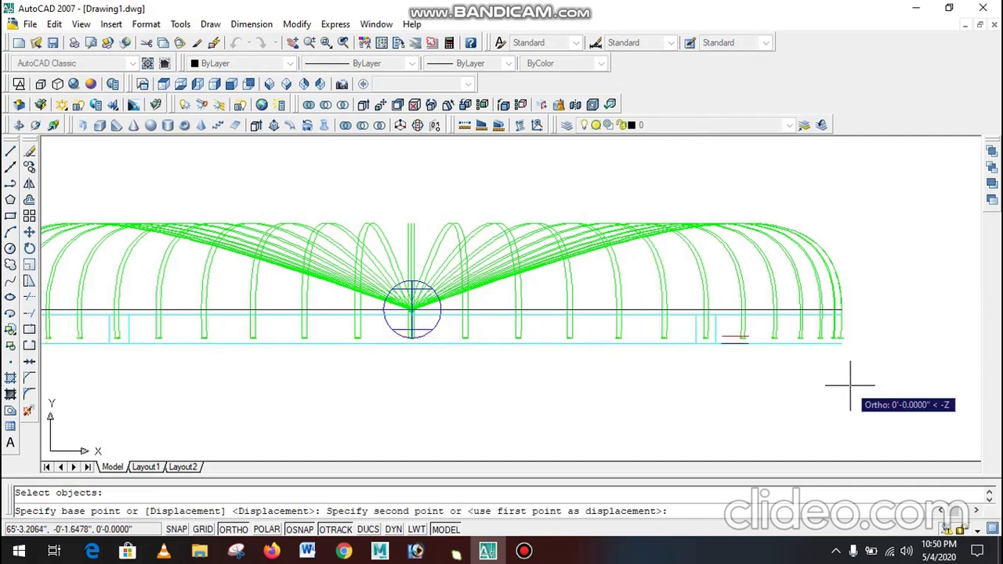
{"action": "left_click", "coordinate": [849, 381]}
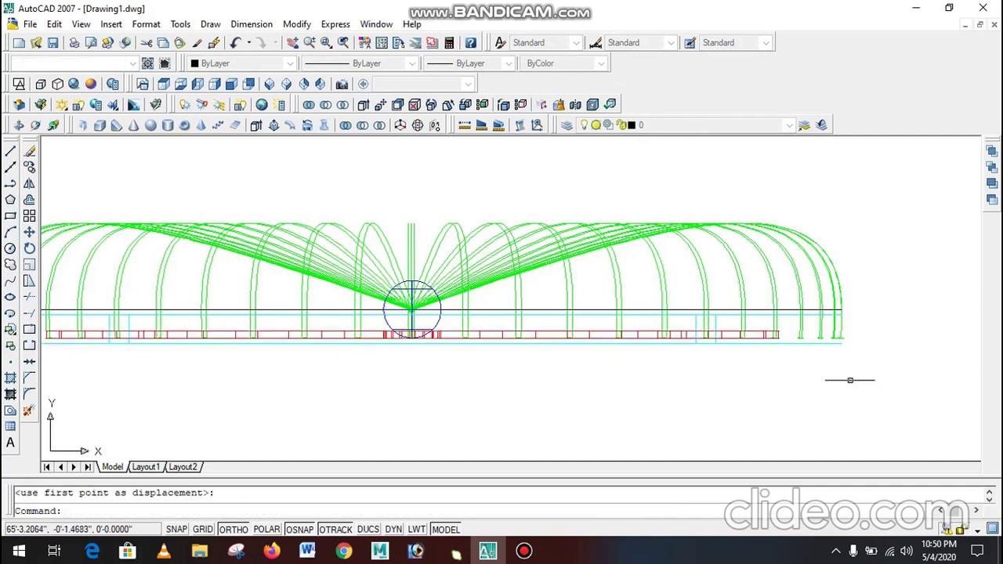
{"action": "scroll", "coordinate": [704, 341], "scroll_direction": "down", "scroll_amount": 2}
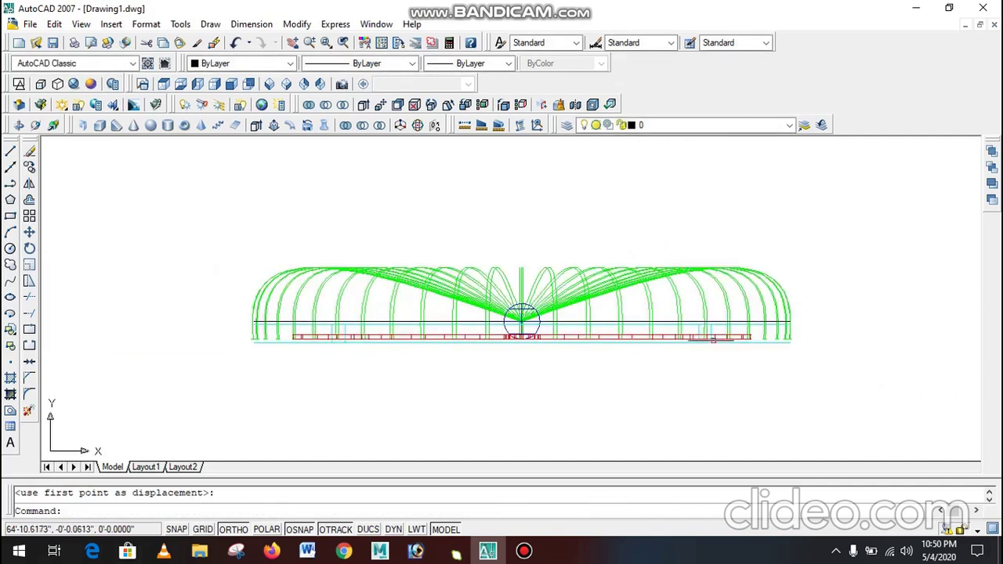
{"action": "scroll", "coordinate": [776, 340], "scroll_direction": "up", "scroll_amount": 1}
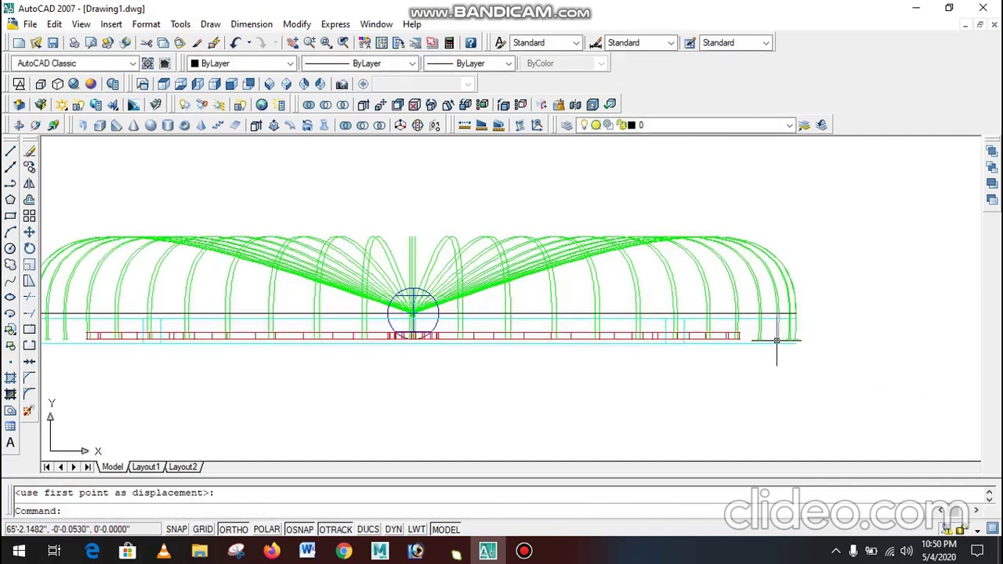
- Move the outer ring straight down about 0.29 inch relative to the guard wires, using the Conceptual visual style
{"action": "left_click", "coordinate": [325, 125]}
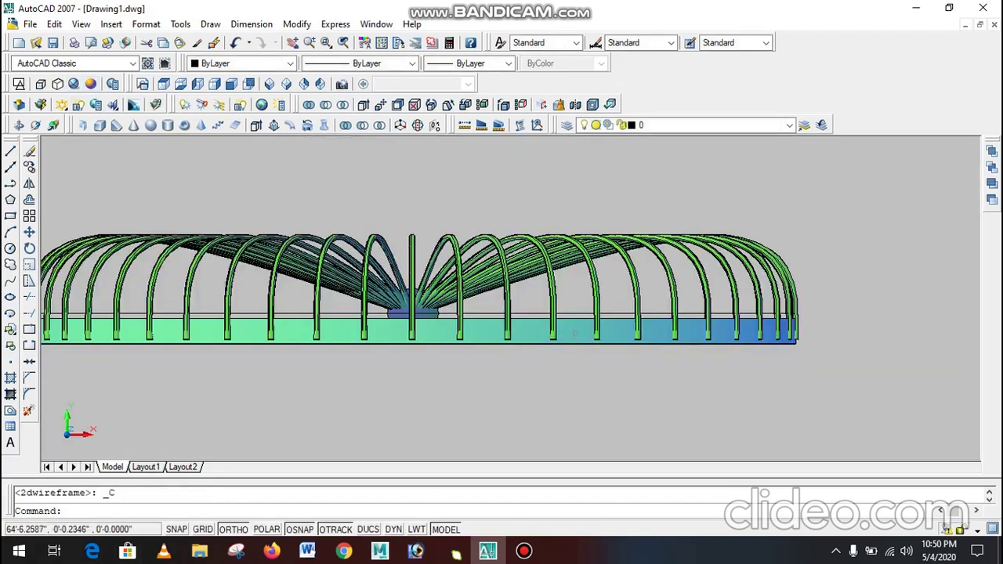
{"action": "type", "text": "m"}
{"action": "key", "text": "Return"}
{"action": "left_click", "coordinate": [722, 337]}
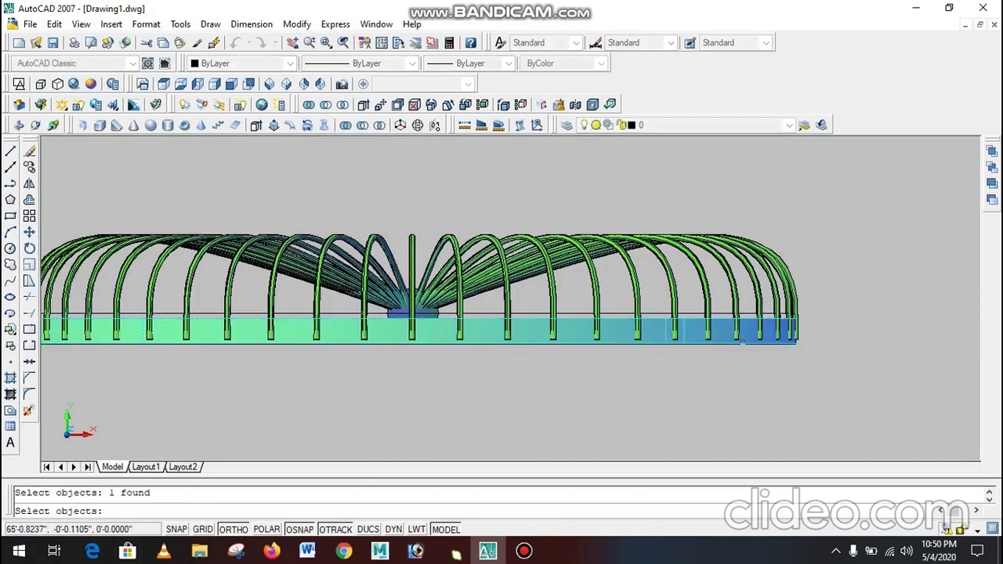
{"action": "key", "text": "Return"}
{"action": "left_click", "coordinate": [849, 328]}
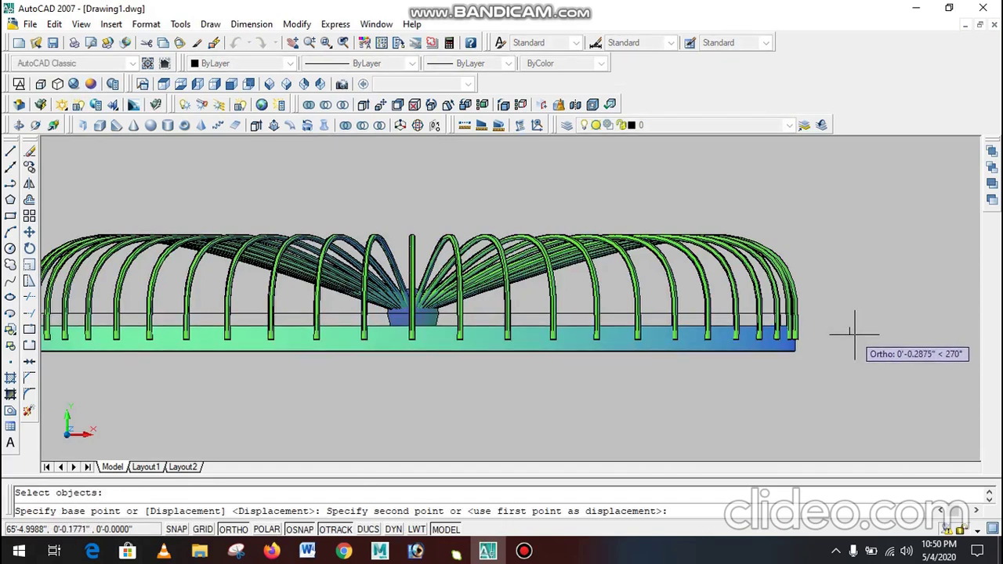
{"action": "key", "text": "Escape"}
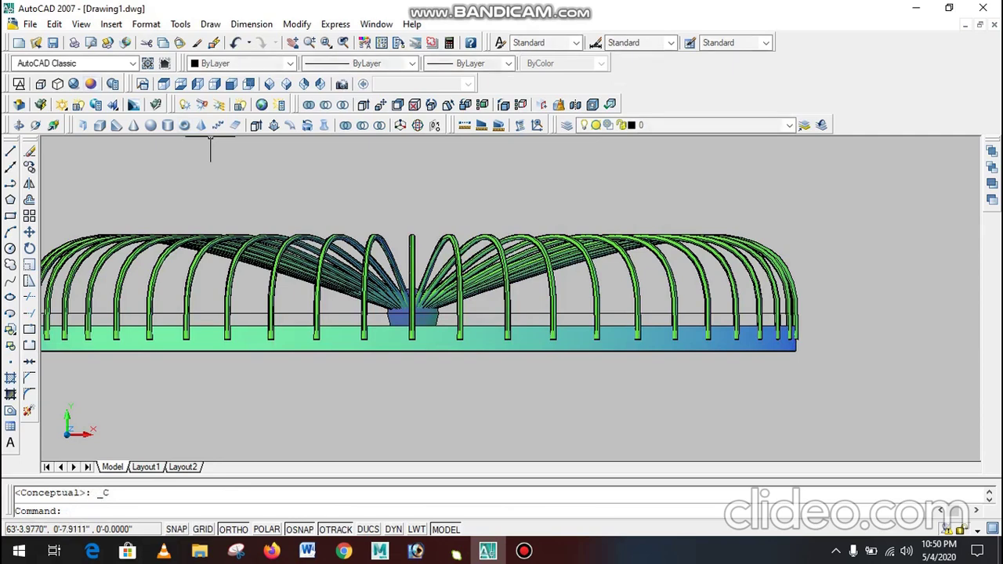
- Display the fan assembly from the top in the Realistic visual style
{"action": "left_click", "coordinate": [19, 84]}
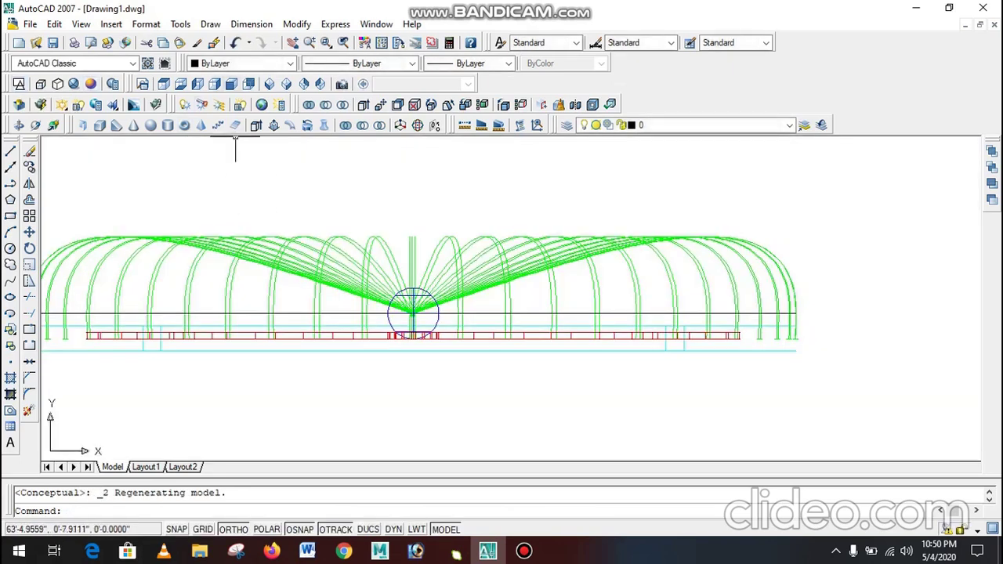
{"action": "left_click", "coordinate": [164, 84]}
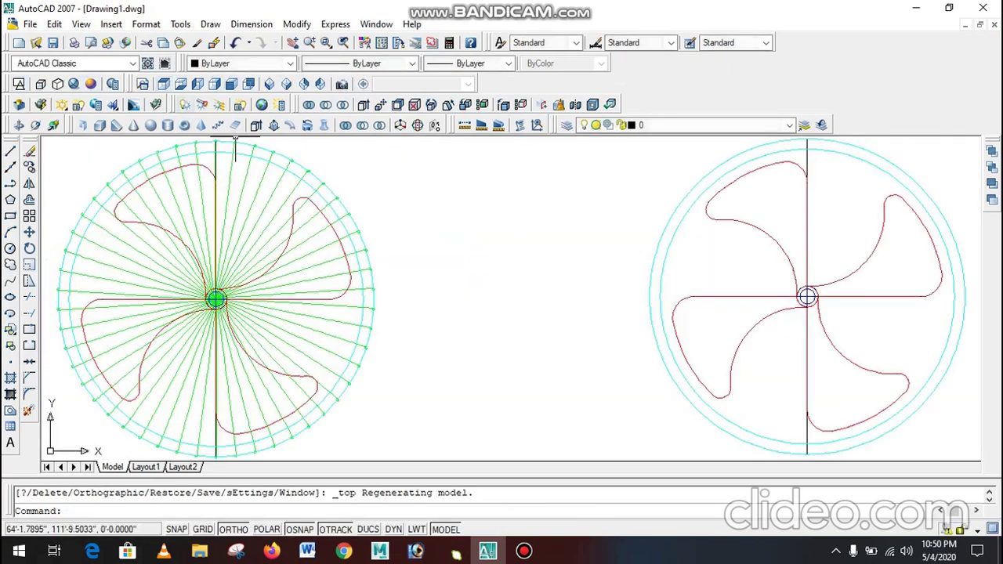
{"action": "left_click", "coordinate": [74, 84]}
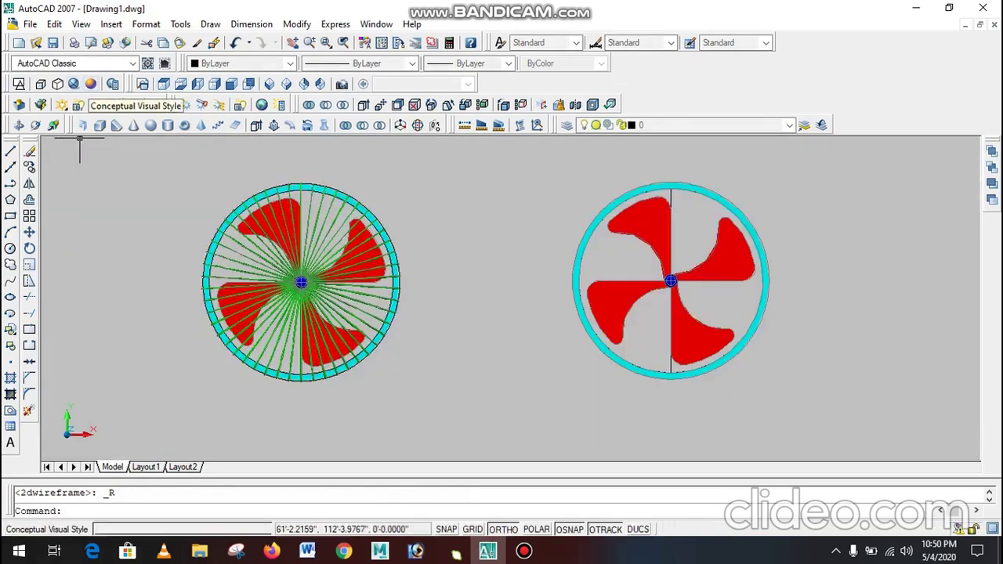
- Try to move the outer ring of the wire-guarded fan in the top view
{"action": "scroll", "coordinate": [212, 185], "scroll_direction": "up", "scroll_amount": 3}
{"action": "scroll", "coordinate": [451, 186], "scroll_direction": "down", "scroll_amount": 6}
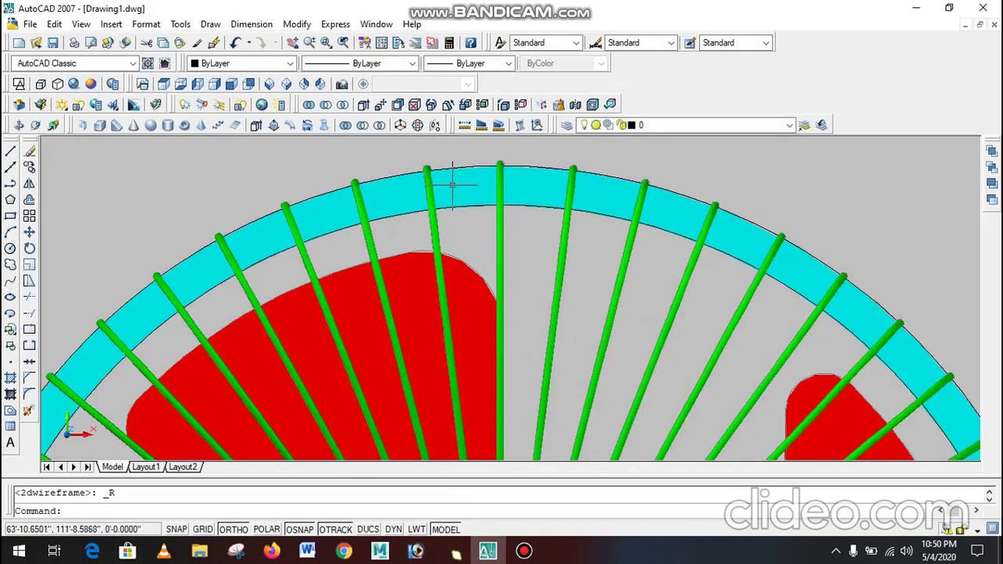
{"action": "scroll", "coordinate": [441, 291], "scroll_direction": "up", "scroll_amount": 8}
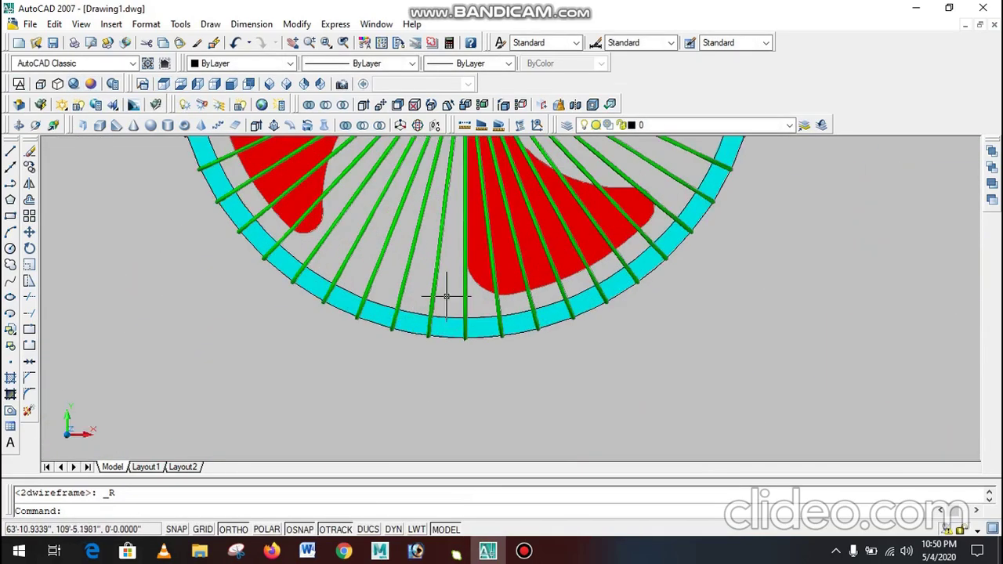
{"action": "scroll", "coordinate": [461, 361], "scroll_direction": "down", "scroll_amount": 6}
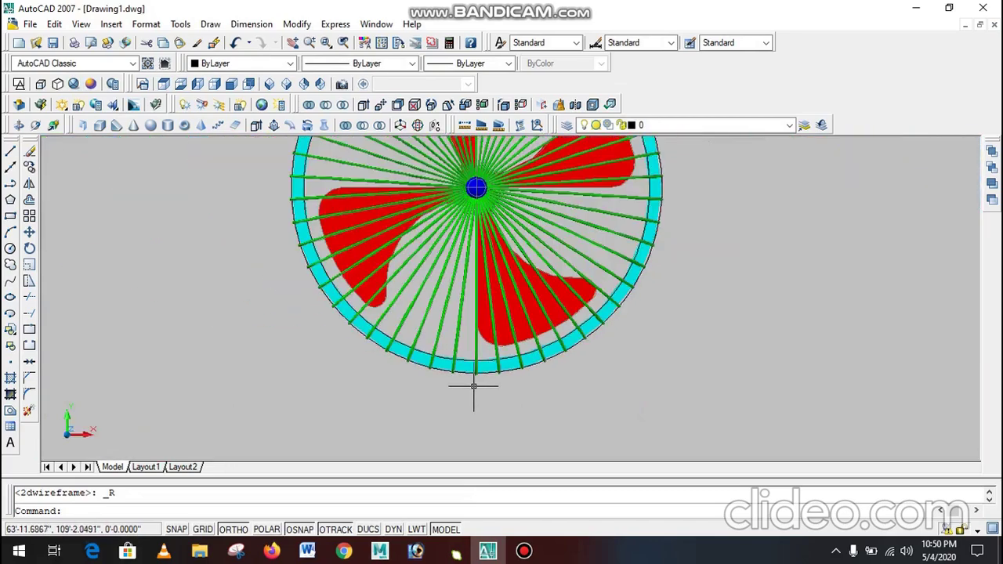
{"action": "type", "text": "m"}
{"action": "key", "text": "Return"}
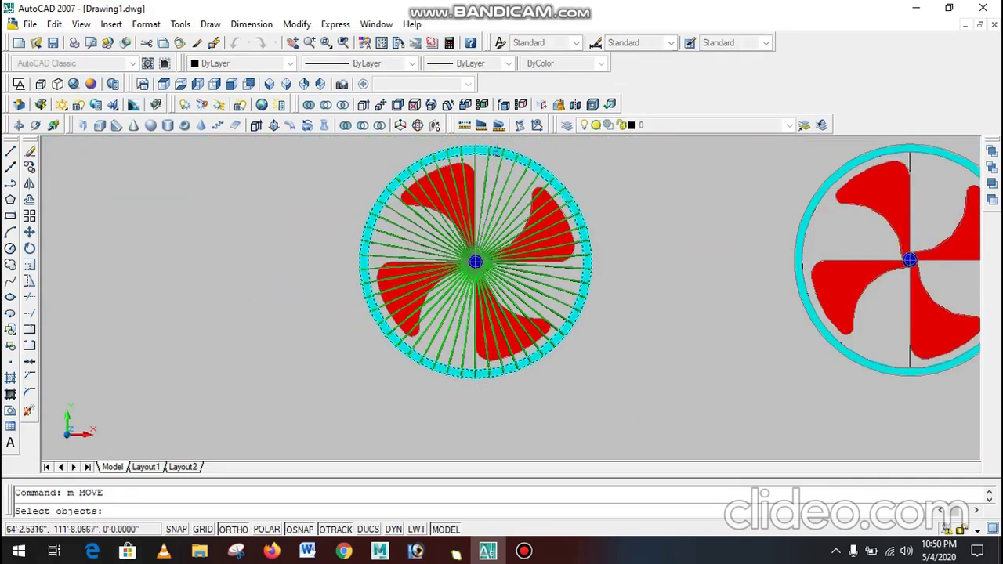
{"action": "left_click", "coordinate": [483, 146]}
{"action": "scroll", "coordinate": [480, 145], "scroll_direction": "up", "scroll_amount": 5}
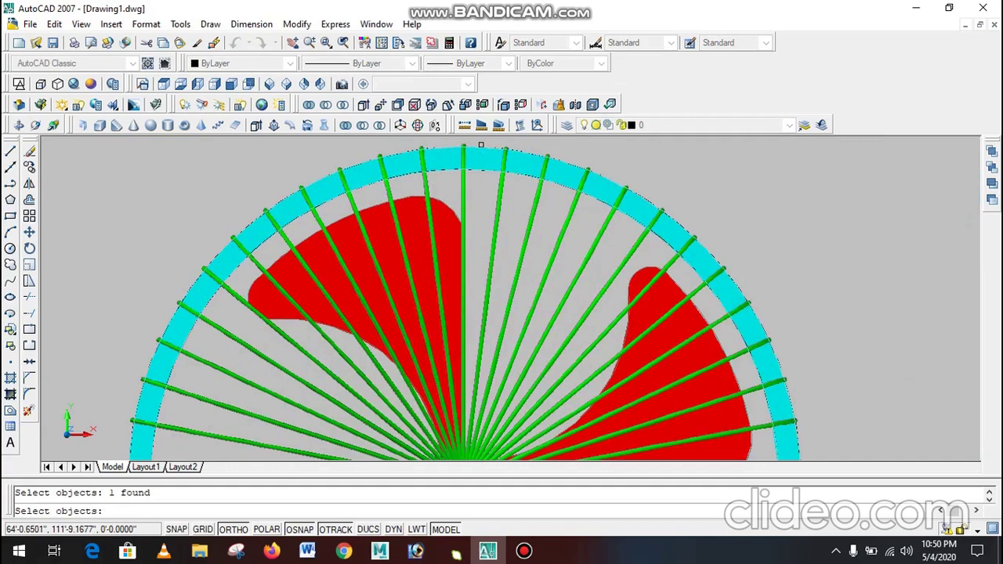
{"action": "key", "text": "Return"}
{"action": "left_click", "coordinate": [745, 223]}
{"action": "left_click", "coordinate": [746, 223]}
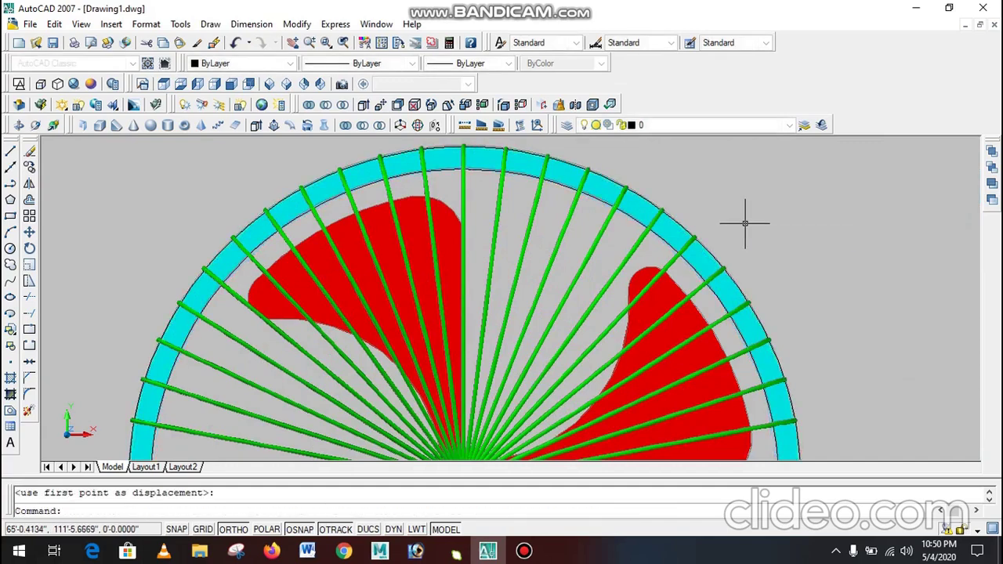
{"action": "key", "text": "Escape"}
- Erase the overlapping duplicate object along the inner edge of the wire-guarded fan's outer ring
{"action": "scroll", "coordinate": [600, 200], "scroll_direction": "up", "scroll_amount": 4}
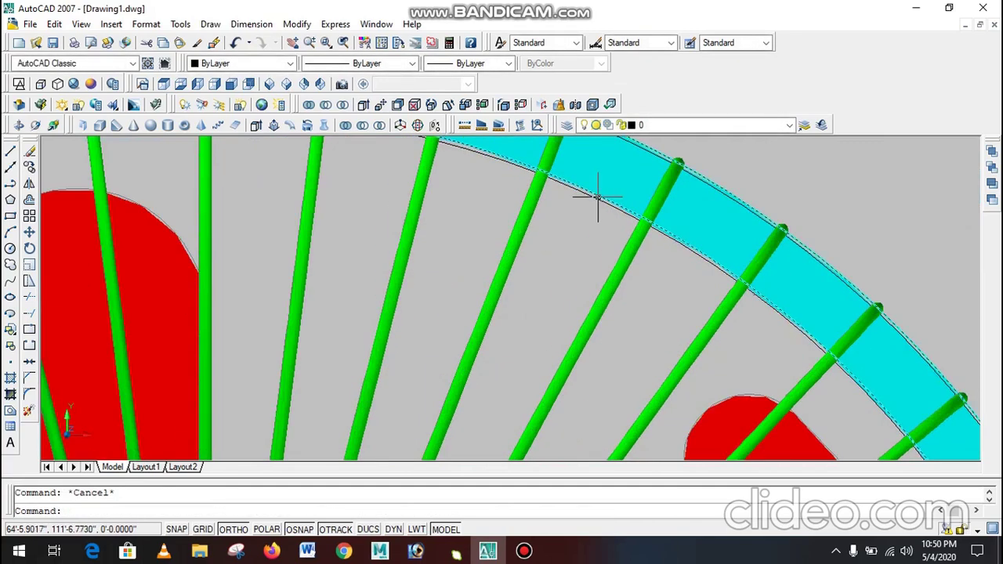
{"action": "left_click", "coordinate": [599, 200]}
{"action": "key", "text": "Delete"}
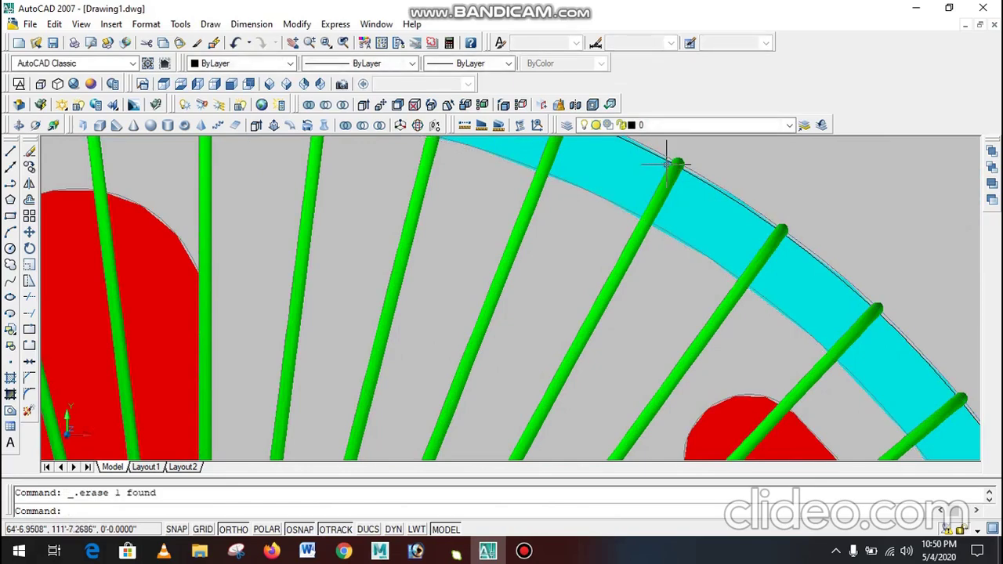
{"action": "scroll", "coordinate": [661, 164], "scroll_direction": "up", "scroll_amount": 5}
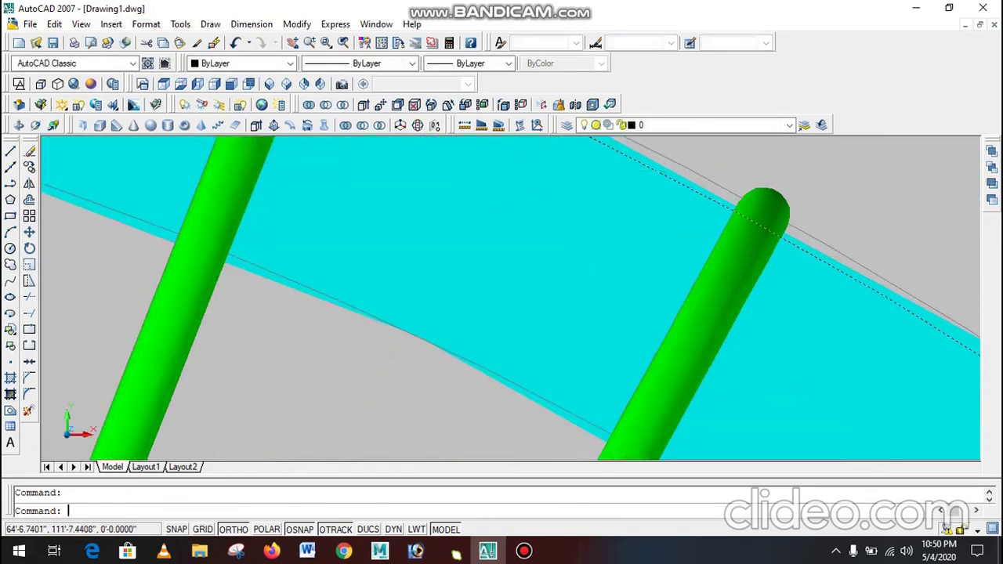
{"action": "scroll", "coordinate": [638, 191], "scroll_direction": "down", "scroll_amount": 5}
{"action": "scroll", "coordinate": [637, 199], "scroll_direction": "down", "scroll_amount": 5}
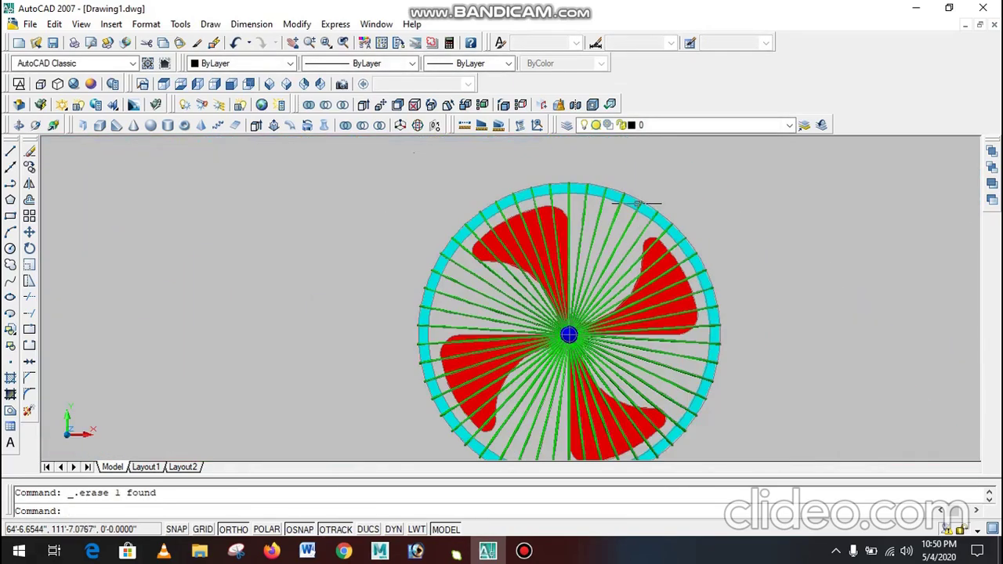
- Examine the outer ring's height against the guard wires in the front view
{"action": "left_click", "coordinate": [231, 84]}
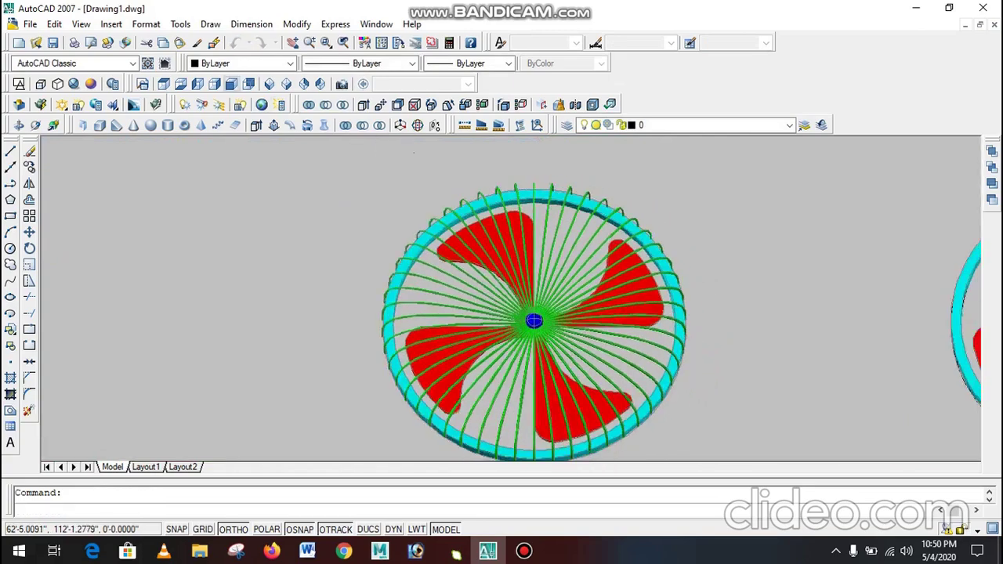
{"action": "scroll", "coordinate": [237, 294], "scroll_direction": "up", "scroll_amount": 3}
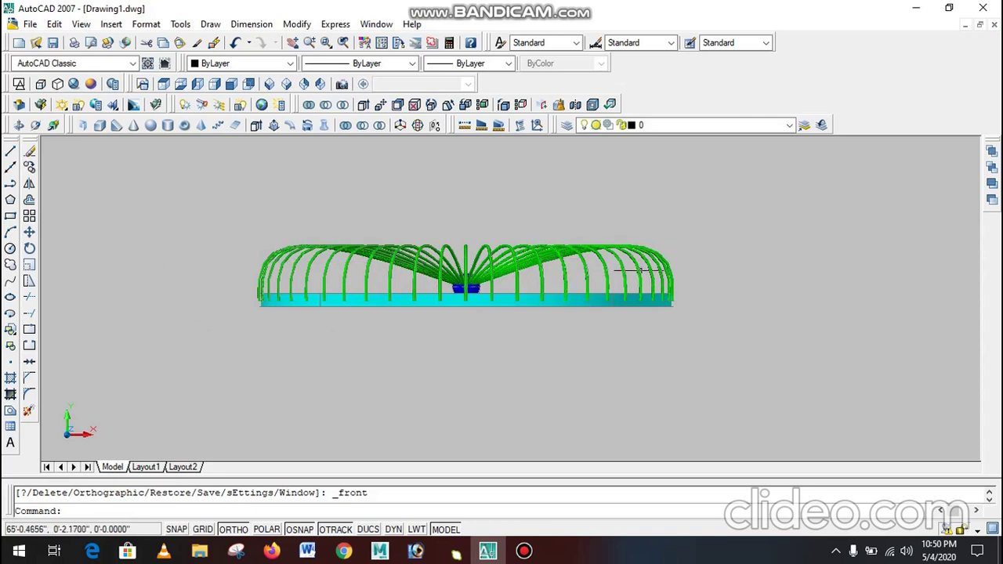
{"action": "scroll", "coordinate": [408, 259], "scroll_direction": "up", "scroll_amount": 1}
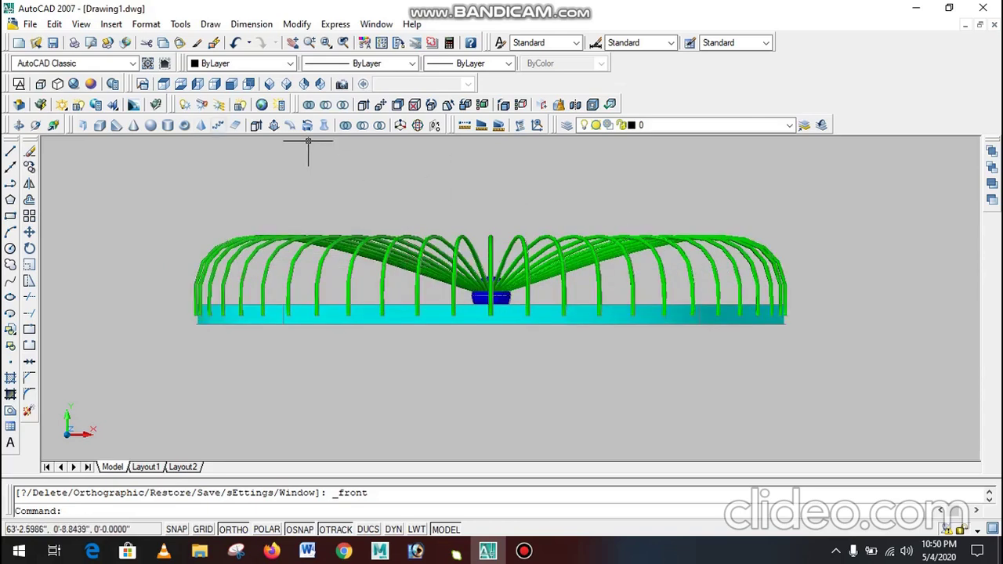
- Display both fan assemblies from the top in the 2D Wireframe visual style
{"action": "left_click", "coordinate": [163, 84]}
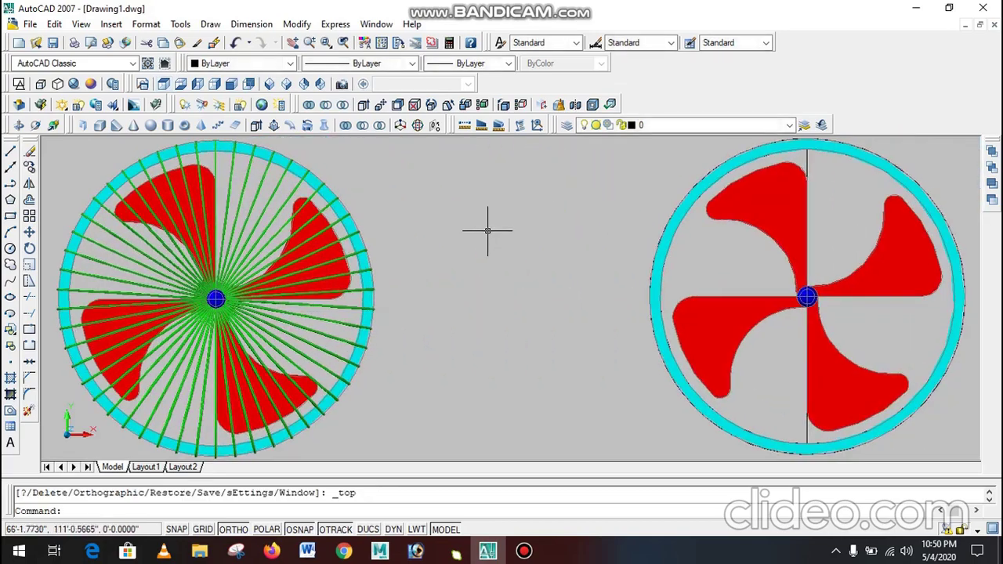
{"action": "scroll", "coordinate": [224, 250], "scroll_direction": "up", "scroll_amount": 1}
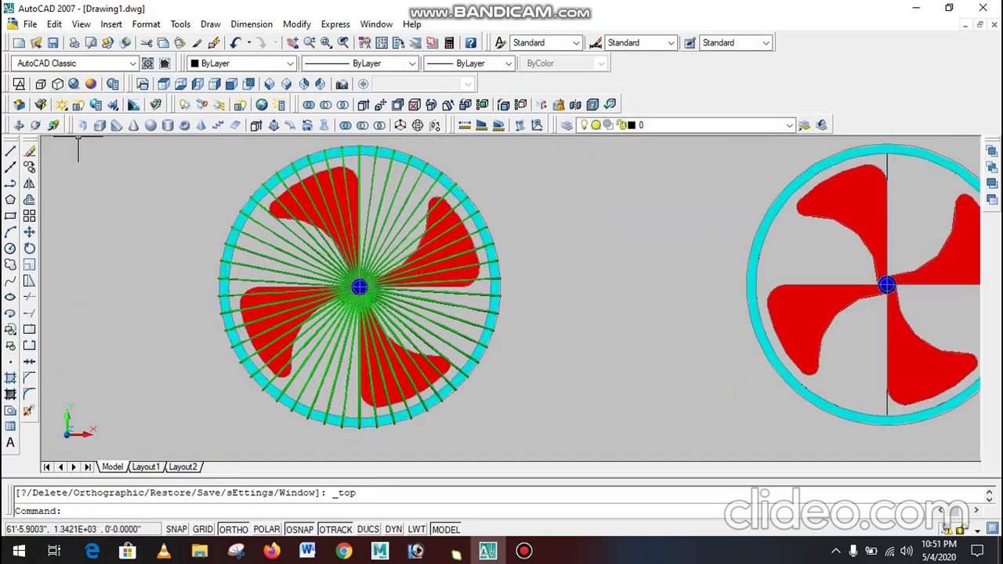
{"action": "left_click", "coordinate": [19, 84]}
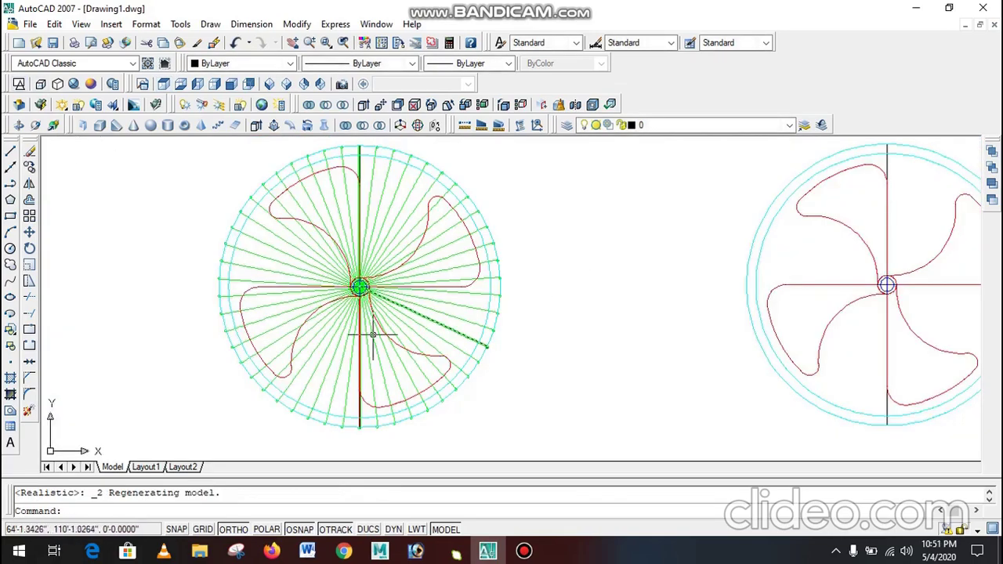
{"action": "scroll", "coordinate": [392, 411], "scroll_direction": "down", "scroll_amount": 1}
- Select the whole wire-guarded fan assembly for a Union and exclude its lower-left blade from the selection
{"action": "left_click", "coordinate": [346, 124]}
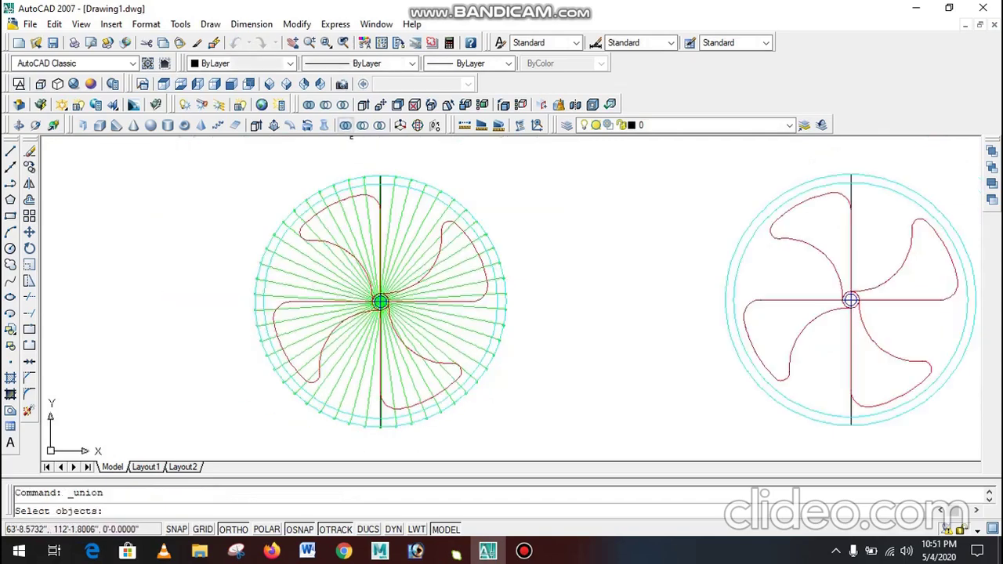
{"action": "left_click", "coordinate": [539, 149]}
{"action": "left_click", "coordinate": [218, 442]}
{"action": "scroll", "coordinate": [272, 416], "scroll_direction": "up", "scroll_amount": 4}
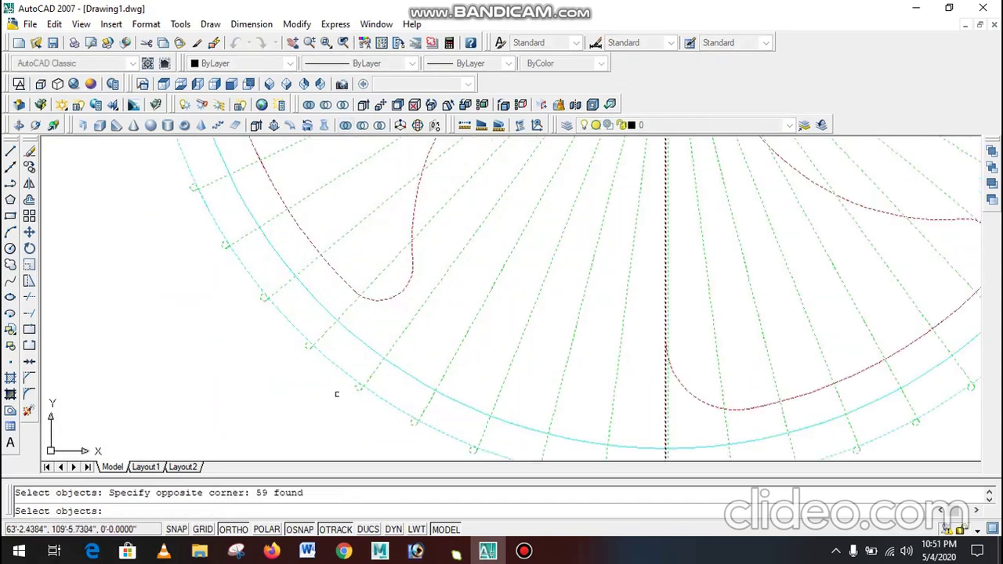
{"action": "scroll", "coordinate": [403, 305], "scroll_direction": "up", "scroll_amount": 2}
{"action": "left_click", "coordinate": [402, 305], "text": "shift"}
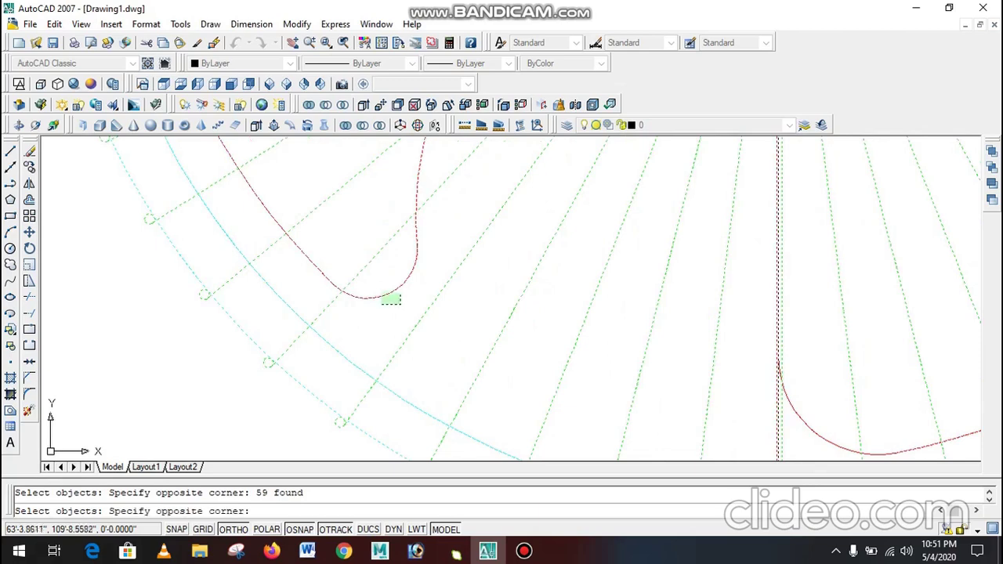
- Remove the red blades, the vertical line and the cyan ring from the current selection set
{"action": "left_click", "coordinate": [379, 291], "text": "shift"}
{"action": "scroll", "coordinate": [361, 317], "scroll_direction": "down", "scroll_amount": 5}
{"action": "scroll", "coordinate": [519, 403], "scroll_direction": "up", "scroll_amount": 8}
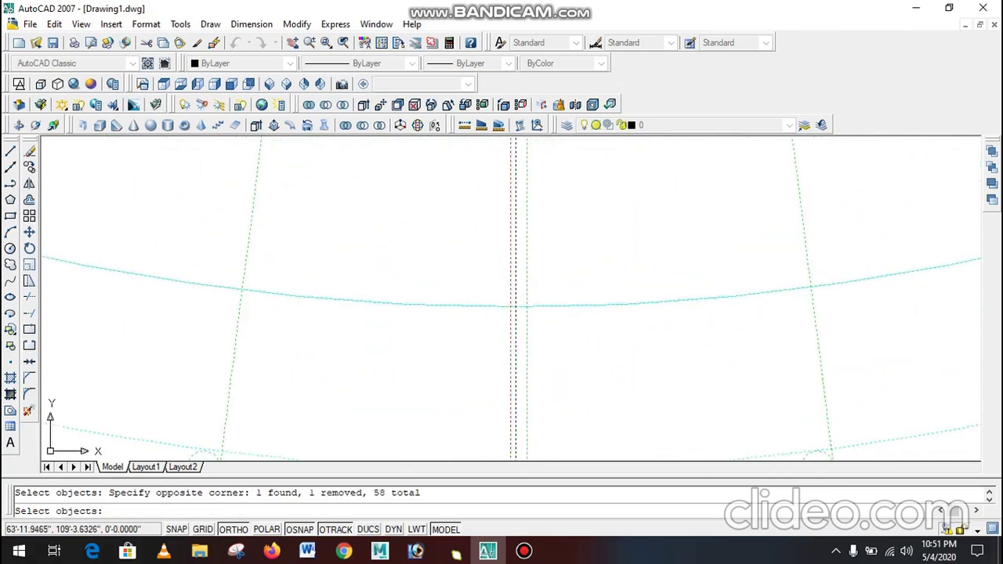
{"action": "left_click", "coordinate": [508, 414]}
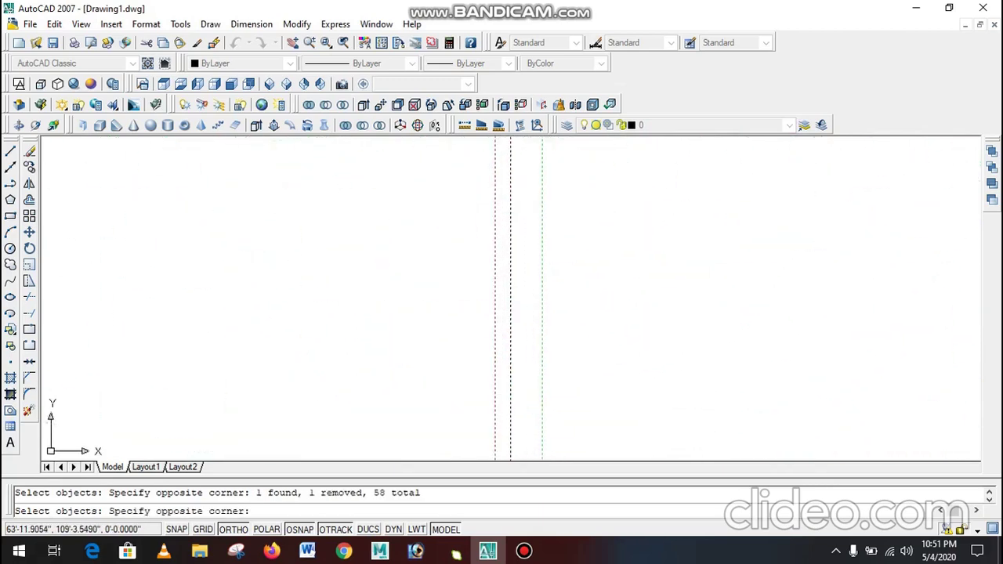
{"action": "left_click", "coordinate": [509, 411], "text": "shift"}
{"action": "scroll", "coordinate": [510, 412], "scroll_direction": "down", "scroll_amount": 3}
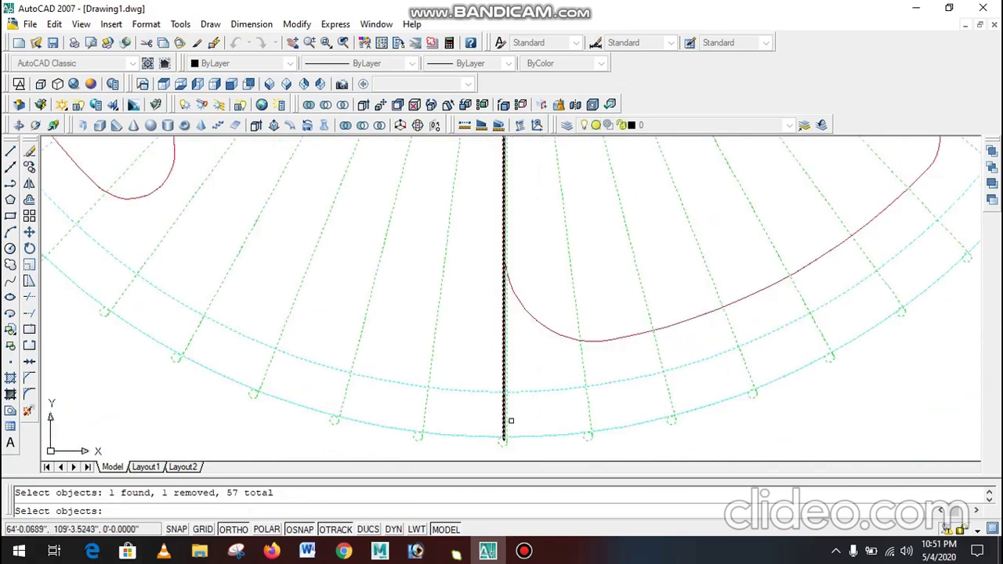
{"action": "left_click", "coordinate": [538, 384]}
{"action": "left_click", "coordinate": [526, 438], "text": "shift"}
{"action": "scroll", "coordinate": [525, 441], "scroll_direction": "down", "scroll_amount": 5}
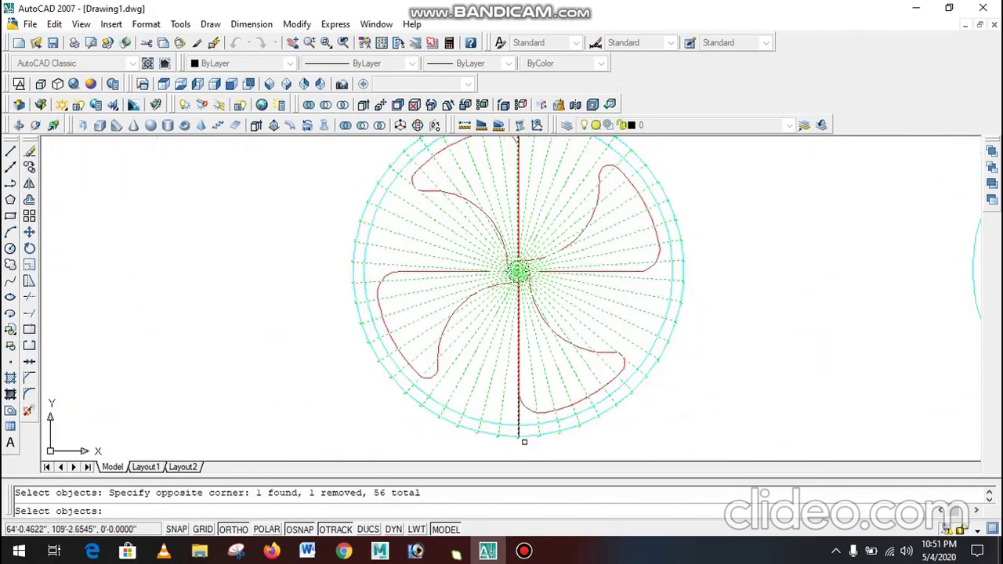
- Remove the blue hub from the selection and unite the remaining green grille wires into one object
{"action": "scroll", "coordinate": [519, 271], "scroll_direction": "up", "scroll_amount": 4}
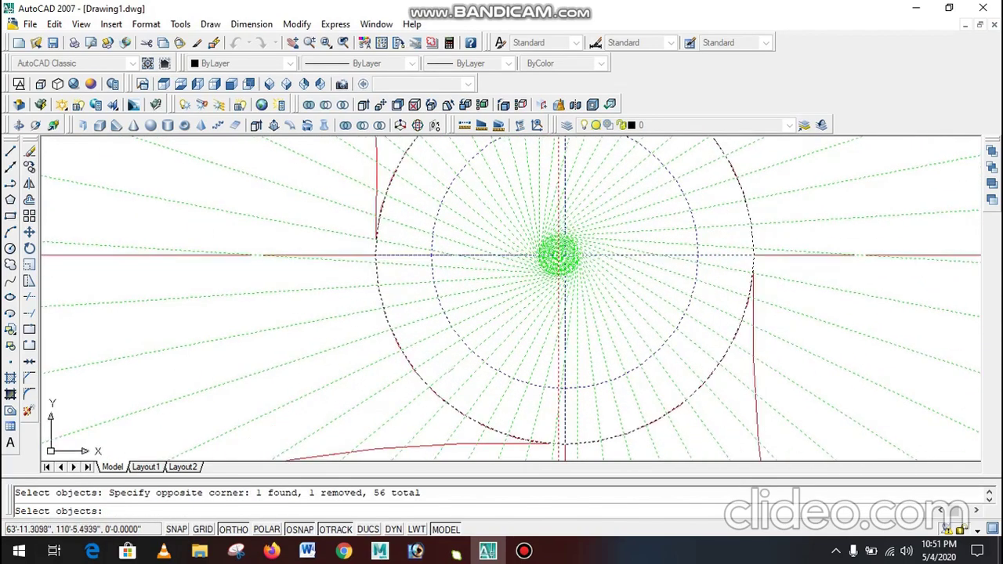
{"action": "scroll", "coordinate": [488, 318], "scroll_direction": "up", "scroll_amount": 6}
{"action": "left_click", "coordinate": [517, 305], "text": "shift"}
{"action": "scroll", "coordinate": [450, 308], "scroll_direction": "down", "scroll_amount": 5}
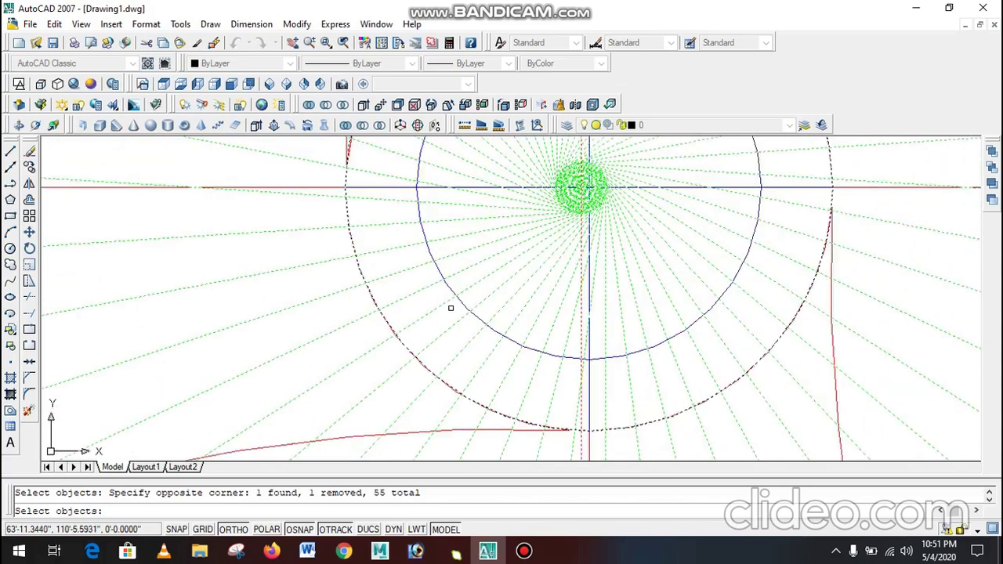
{"action": "scroll", "coordinate": [451, 308], "scroll_direction": "down", "scroll_amount": 5}
{"action": "scroll", "coordinate": [448, 261], "scroll_direction": "up", "scroll_amount": 2}
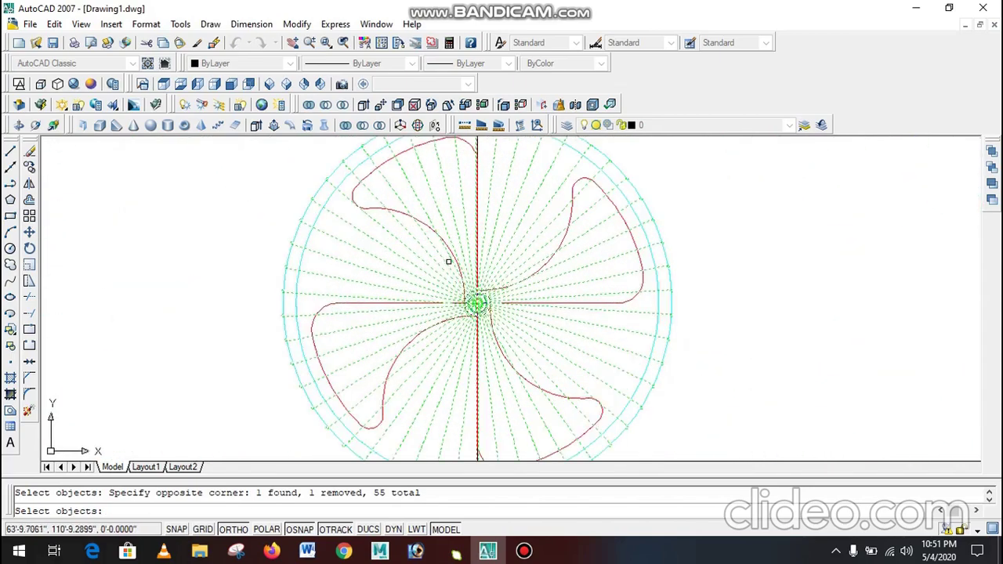
{"action": "scroll", "coordinate": [448, 261], "scroll_direction": "down", "scroll_amount": 2}
{"action": "key", "text": "Return"}
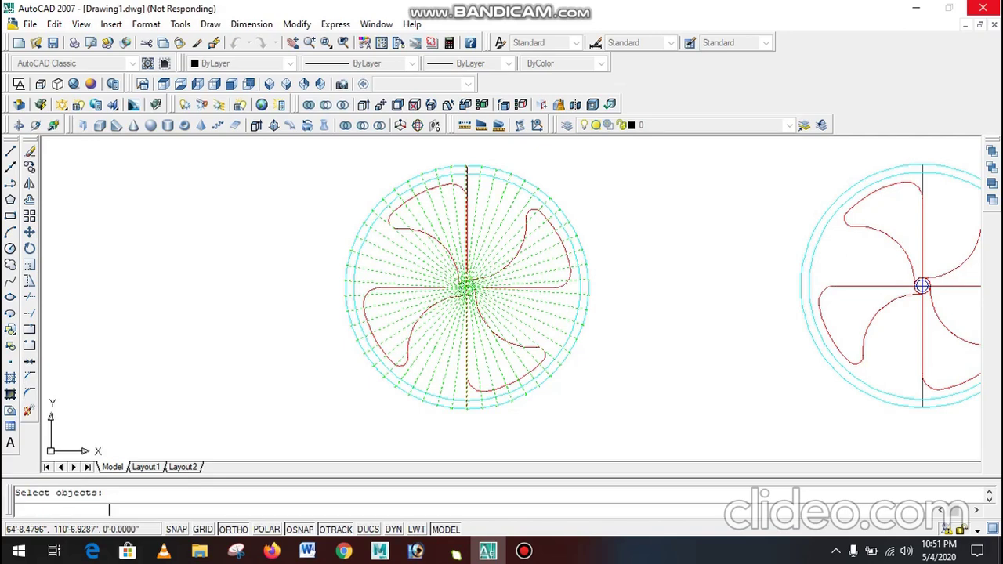
{"action": "mouse_move", "coordinate": [523, 551]}
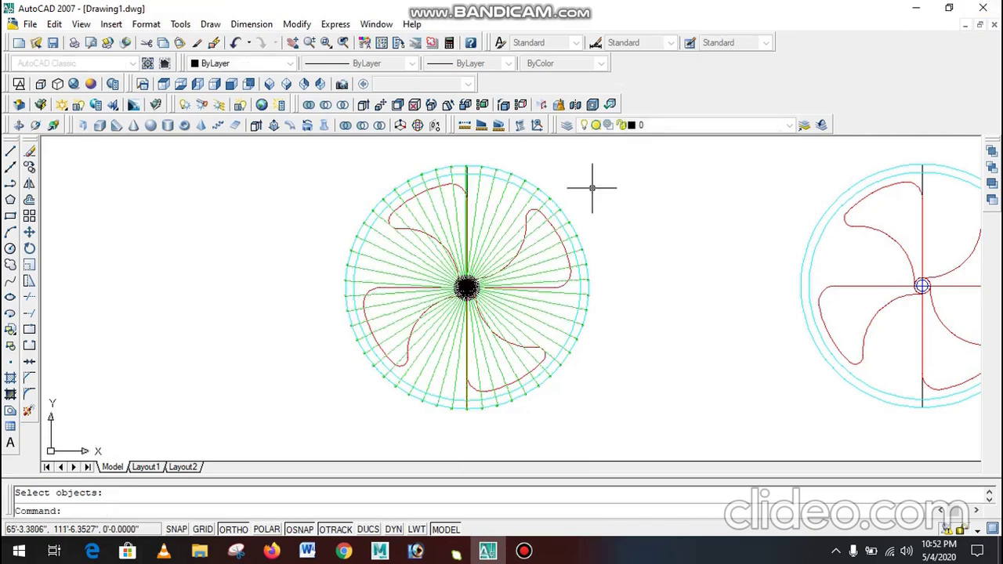
- Switch to the front view and apply the Realistic visual style to the fan
{"action": "scroll", "coordinate": [534, 186], "scroll_direction": "up", "scroll_amount": 3}
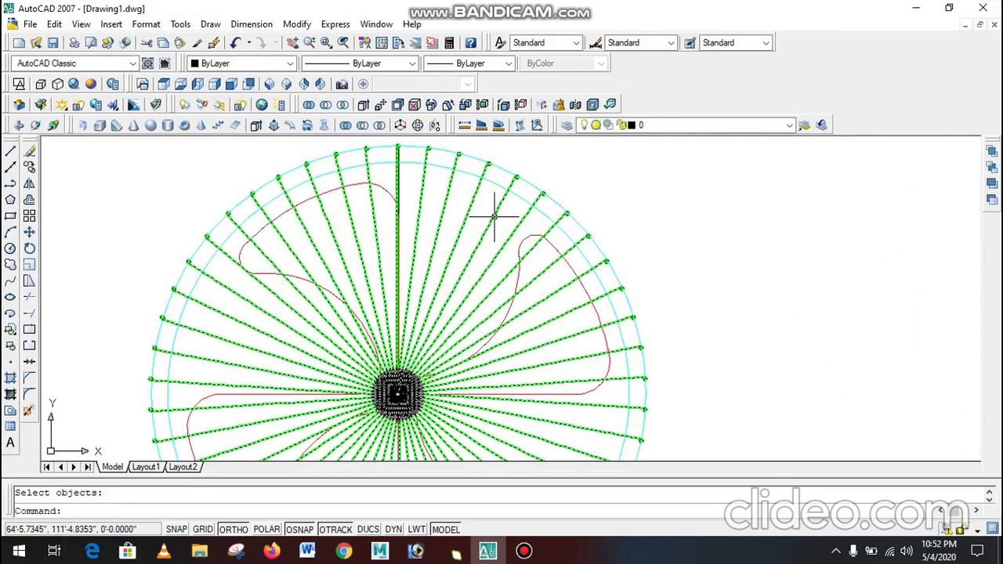
{"action": "scroll", "coordinate": [494, 217], "scroll_direction": "down", "scroll_amount": 4}
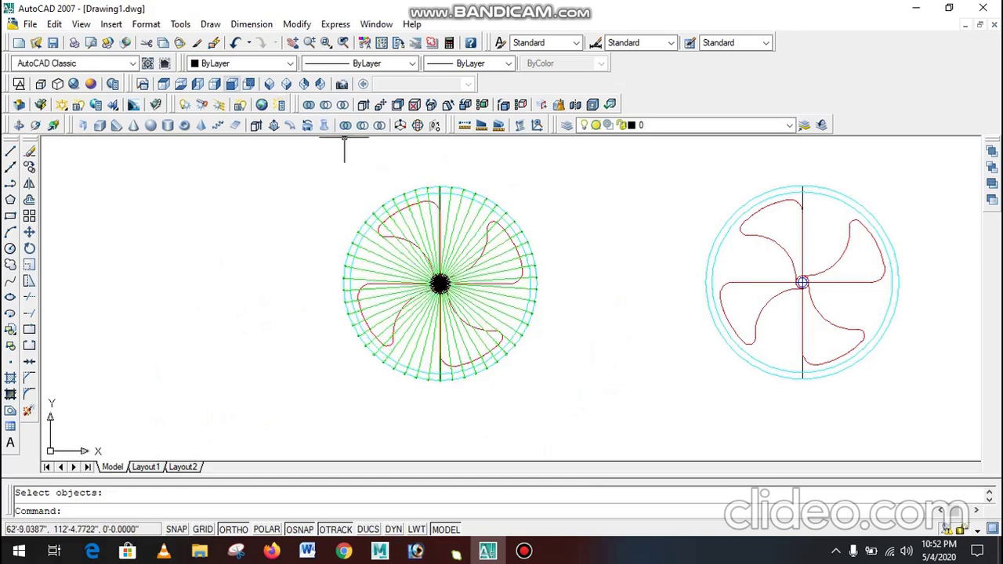
{"action": "left_click", "coordinate": [231, 84]}
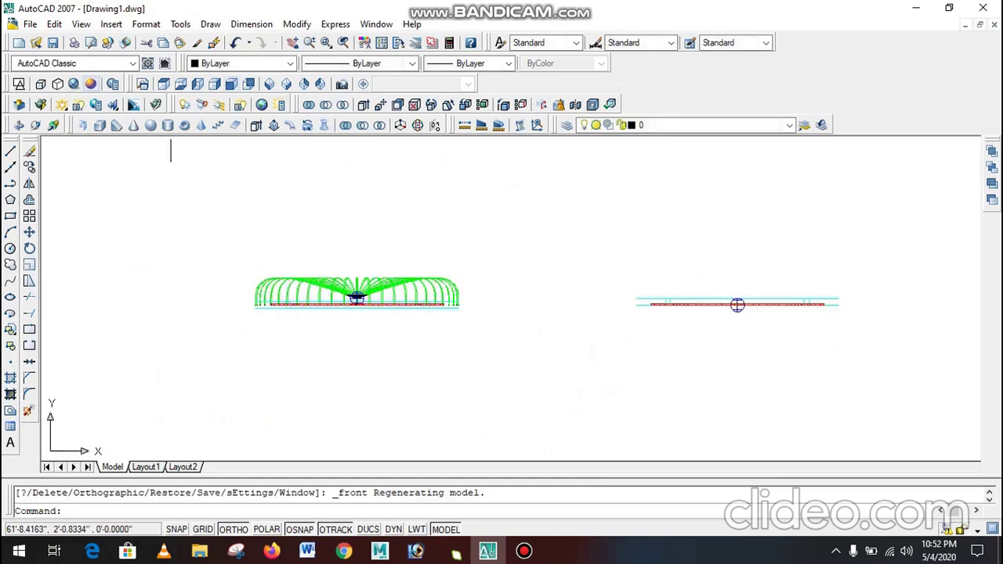
{"action": "left_click", "coordinate": [91, 83]}
{"action": "left_click", "coordinate": [74, 84]}
{"action": "scroll", "coordinate": [232, 218], "scroll_direction": "up", "scroll_amount": 1}
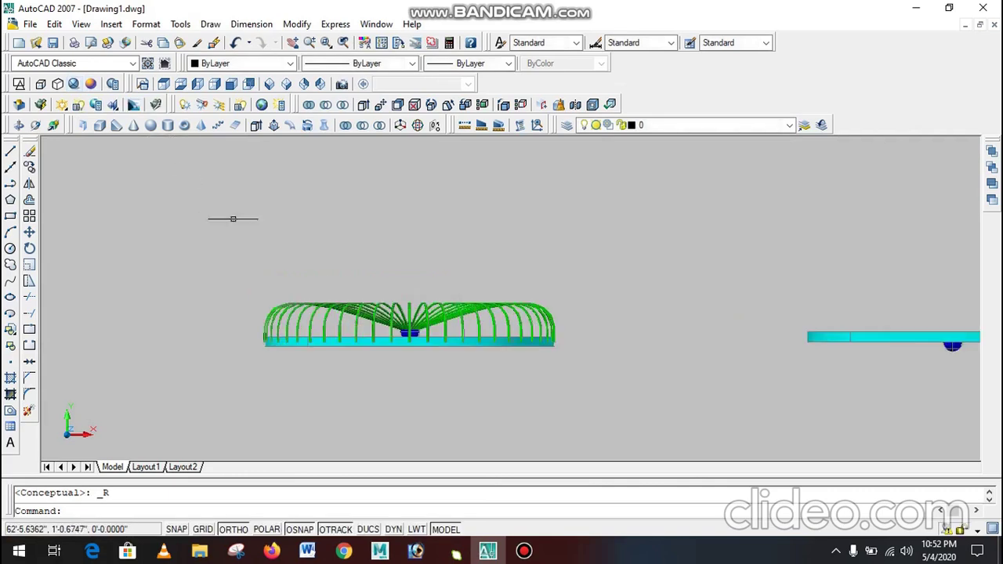
{"action": "scroll", "coordinate": [233, 219], "scroll_direction": "up", "scroll_amount": 2}
- Mirror the green grille across a horizontal line at the cyan ring's lower edge, keeping the source object
{"action": "type", "text": "mi"}
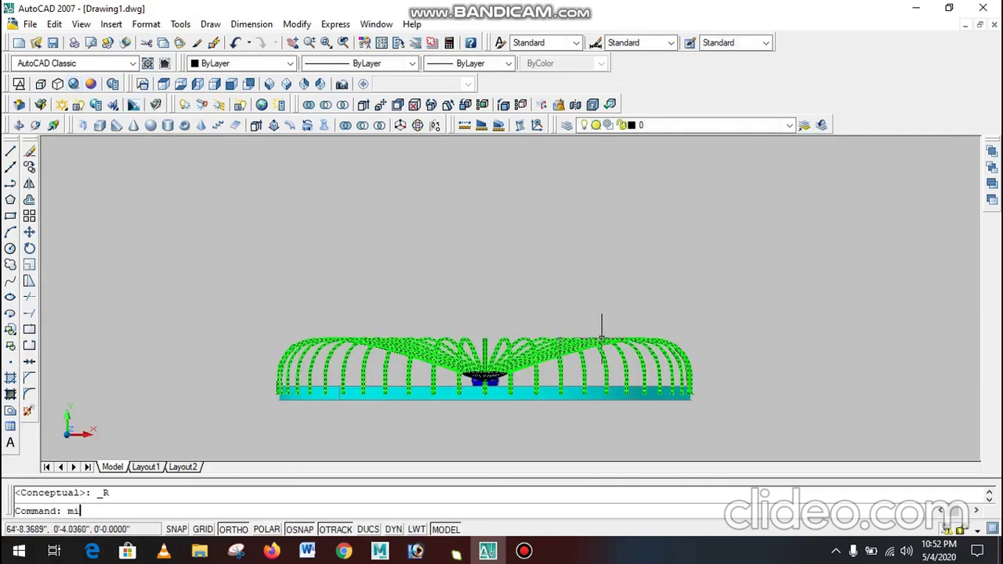
{"action": "key", "text": "Return"}
{"action": "left_click", "coordinate": [602, 339]}
{"action": "scroll", "coordinate": [522, 298], "scroll_direction": "down", "scroll_amount": 2}
{"action": "key", "text": "Return"}
{"action": "scroll", "coordinate": [647, 353], "scroll_direction": "up", "scroll_amount": 6}
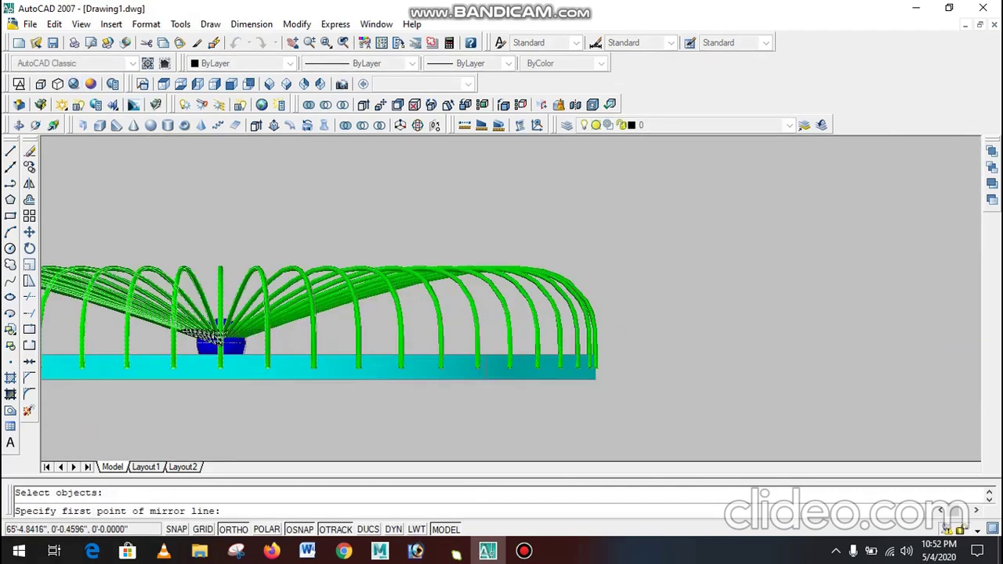
{"action": "scroll", "coordinate": [687, 356], "scroll_direction": "down", "scroll_amount": 4}
{"action": "left_click", "coordinate": [434, 365]}
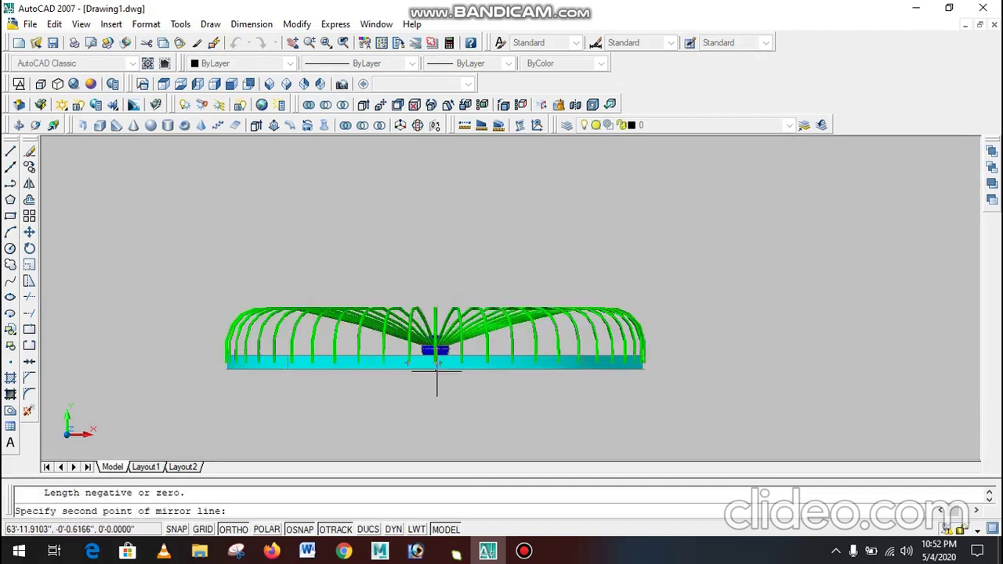
{"action": "left_click", "coordinate": [819, 382]}
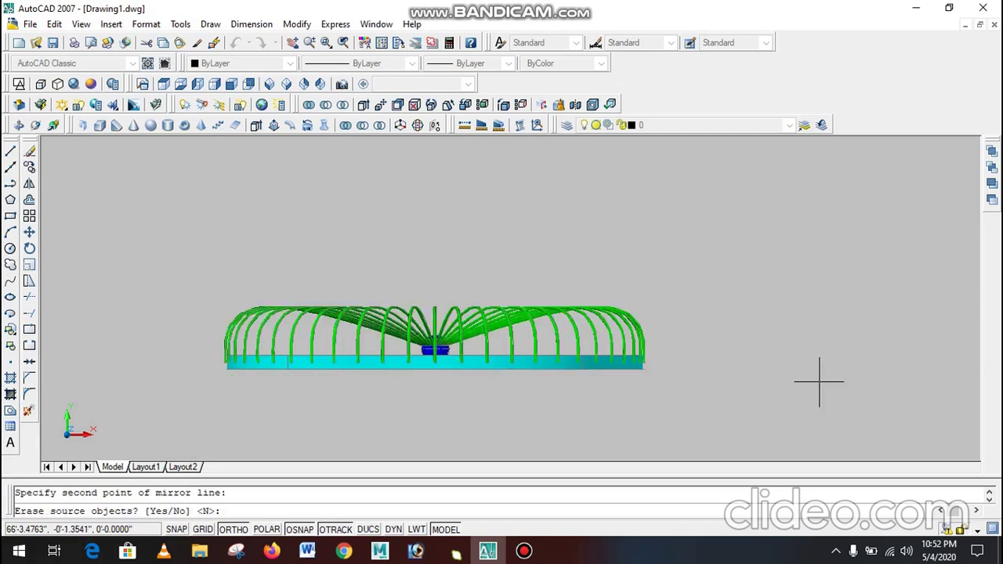
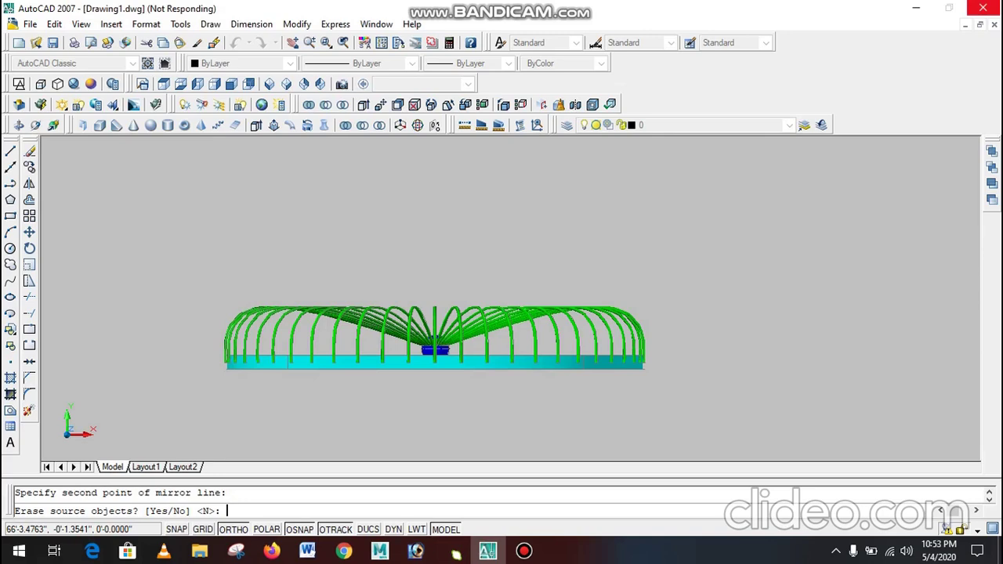
{"action": "key", "text": "Return"}
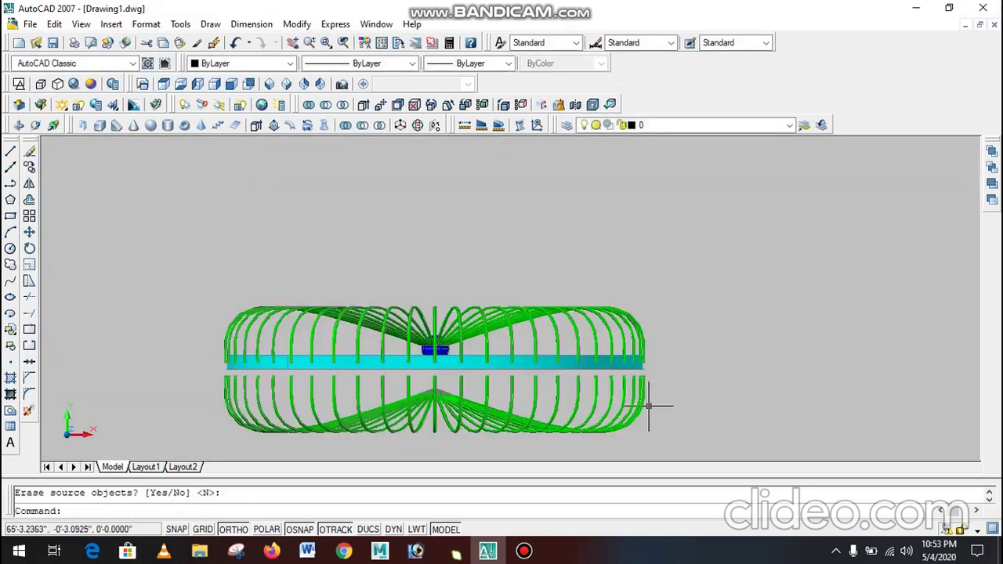
- Move the mirrored lower grille straight up by about 1.2" so it meets the upper grille at the ring
{"action": "type", "text": "m"}
{"action": "key", "text": "Return"}
{"action": "left_click", "coordinate": [665, 396]}
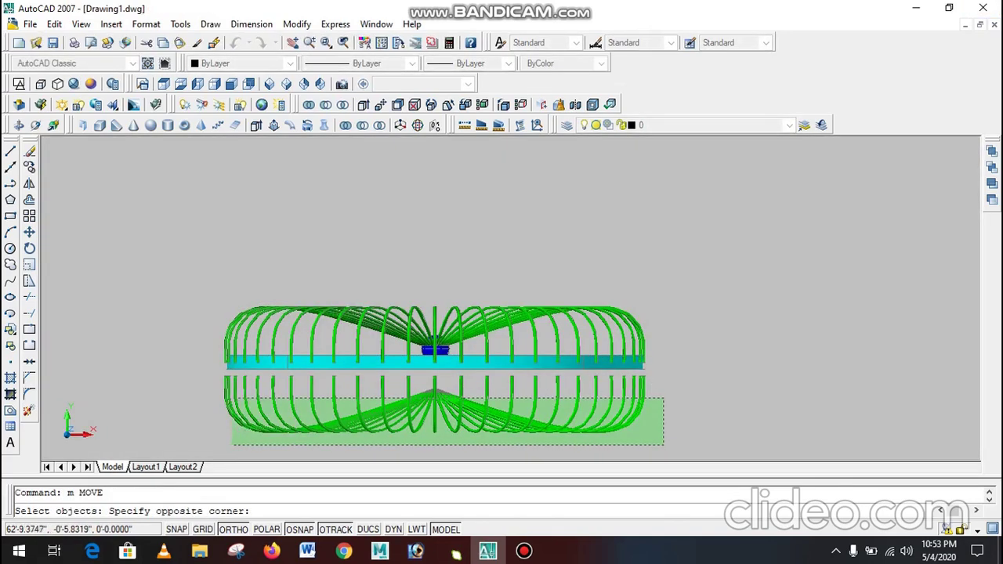
{"action": "left_click", "coordinate": [232, 447]}
{"action": "key", "text": "Return"}
{"action": "left_click", "coordinate": [703, 403]}
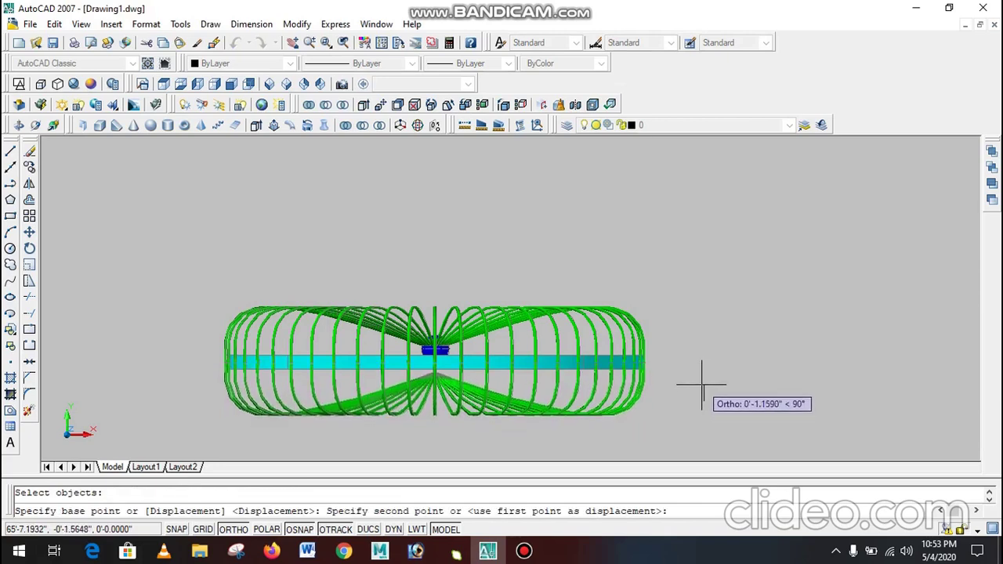
{"action": "left_click", "coordinate": [702, 383]}
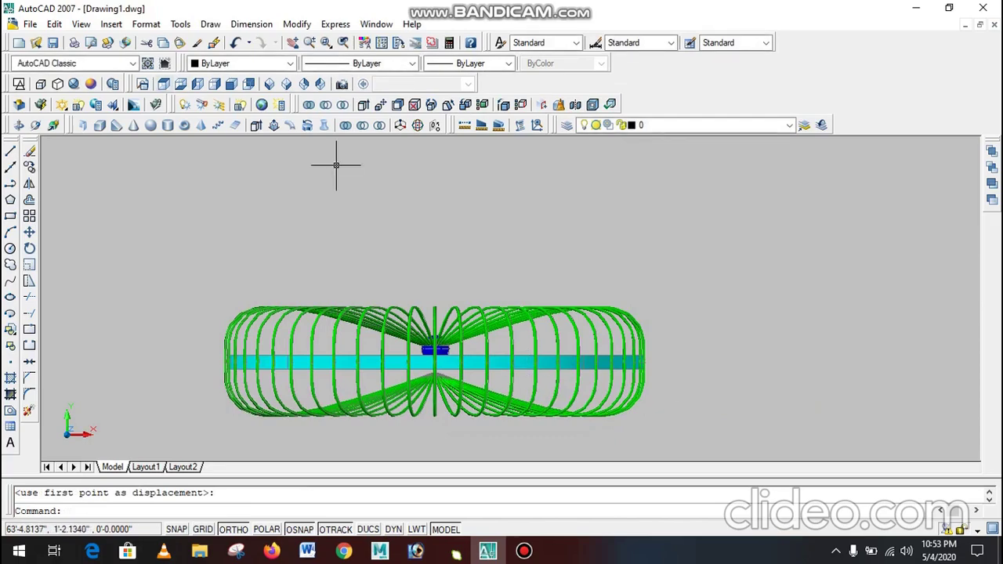
- Inspect the closed fan cage from the top, in orbit and from the front, ending in the top view
{"action": "left_click", "coordinate": [163, 83]}
{"action": "scroll", "coordinate": [598, 329], "scroll_direction": "down", "scroll_amount": 5}
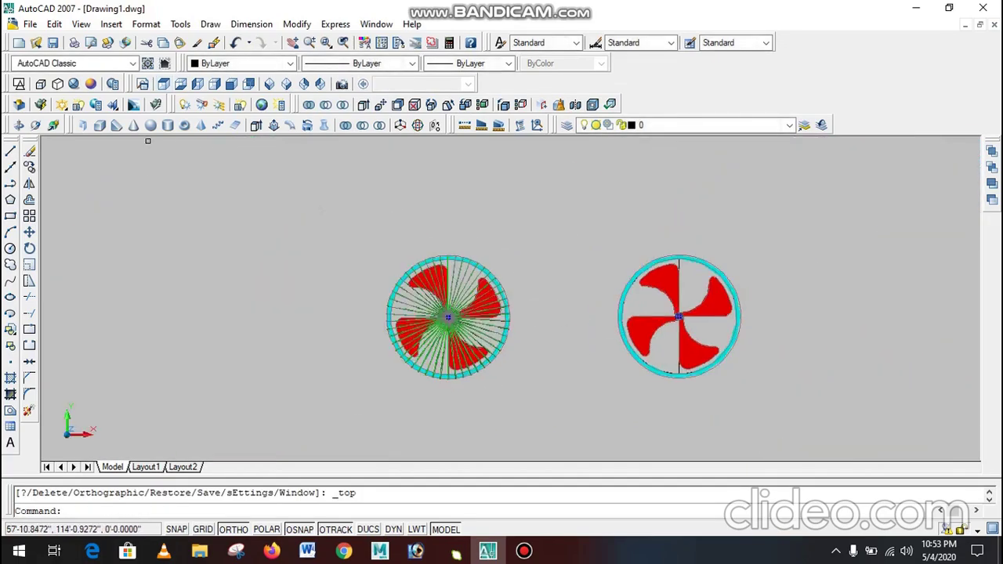
{"action": "left_click", "coordinate": [35, 125]}
{"action": "mouse_move", "coordinate": [411, 305]}
{"action": "left_mouse_down"}
{"action": "mouse_move", "coordinate": [475, 322]}
{"action": "mouse_move", "coordinate": [422, 302]}
{"action": "mouse_move", "coordinate": [444, 293]}
{"action": "mouse_move", "coordinate": [430, 293]}
{"action": "mouse_move", "coordinate": [423, 316]}
{"action": "left_mouse_up"}
{"action": "scroll", "coordinate": [475, 322], "scroll_direction": "up", "scroll_amount": 4}
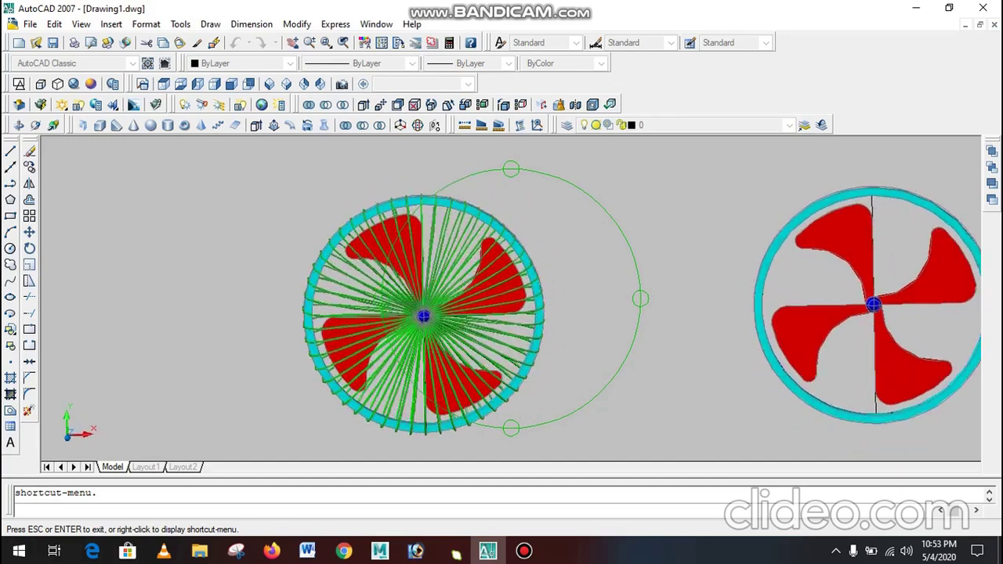
{"action": "key", "text": "Escape"}
{"action": "left_click", "coordinate": [231, 84]}
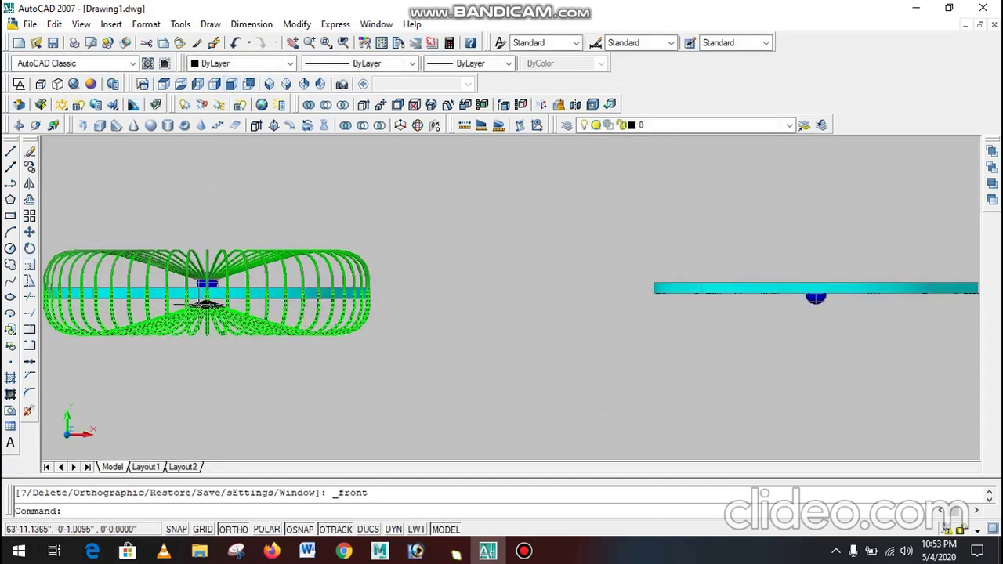
{"action": "scroll", "coordinate": [201, 304], "scroll_direction": "up", "scroll_amount": 3}
{"action": "scroll", "coordinate": [578, 336], "scroll_direction": "down", "scroll_amount": 4}
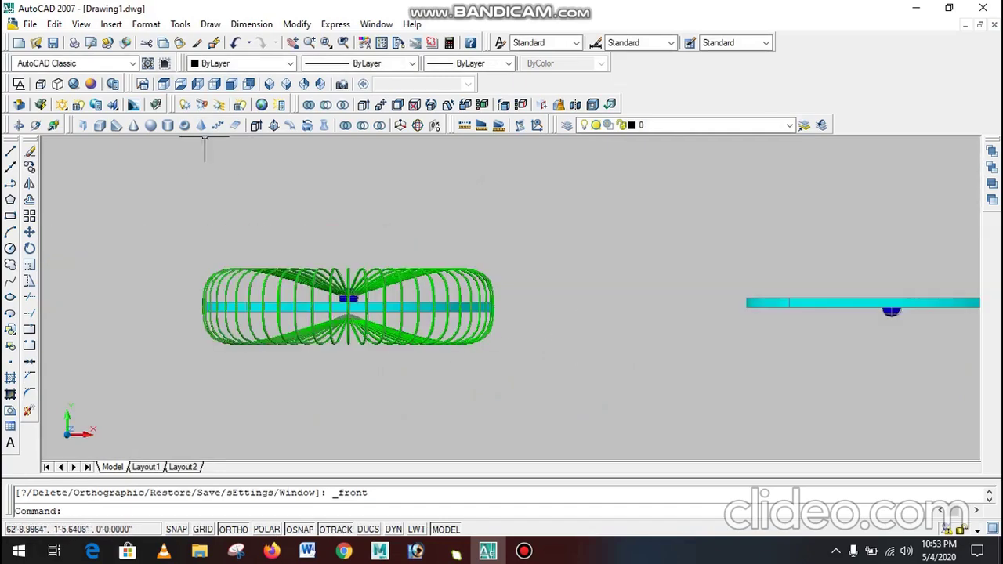
{"action": "left_click", "coordinate": [163, 84]}
{"action": "scroll", "coordinate": [674, 218], "scroll_direction": "down", "scroll_amount": 4}
{"action": "scroll", "coordinate": [588, 290], "scroll_direction": "up", "scroll_amount": 3}
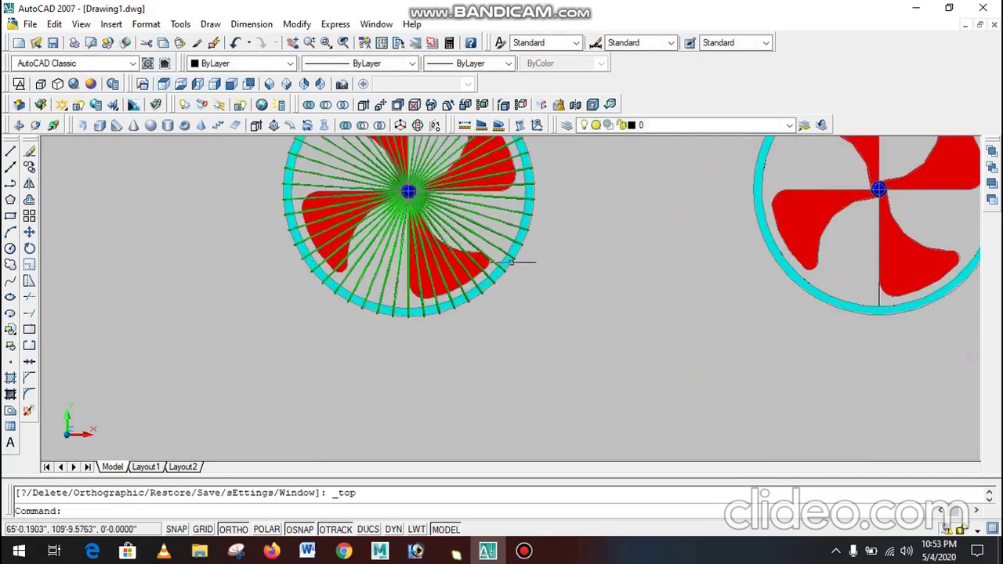
{"action": "scroll", "coordinate": [511, 261], "scroll_direction": "down", "scroll_amount": 2}
- Switch to the Word document, check the stand's dimensions in the reference drawing, and return to AutoCAD
{"action": "left_click", "coordinate": [307, 551]}
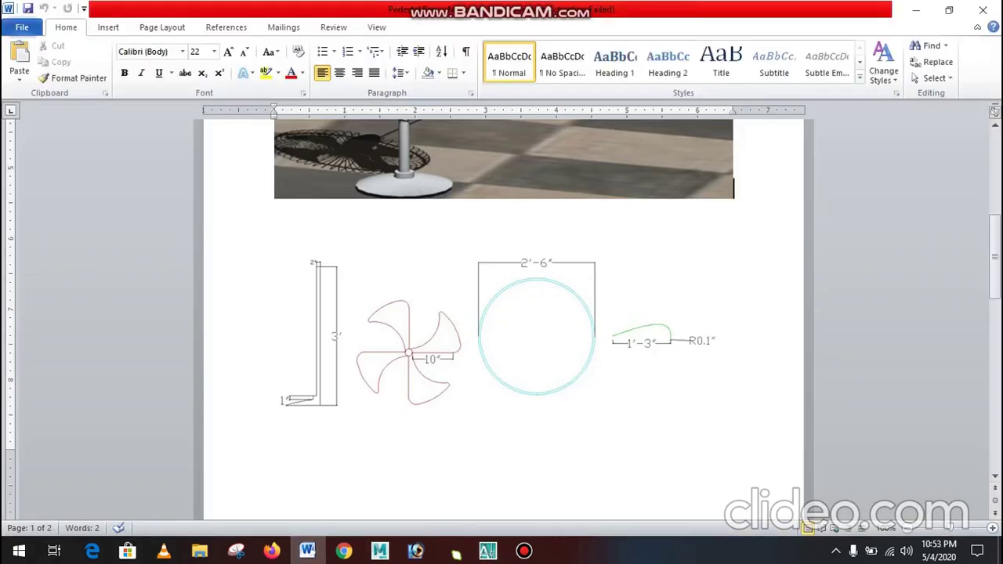
{"action": "scroll", "coordinate": [504, 314], "scroll_direction": "up", "scroll_amount": 2}
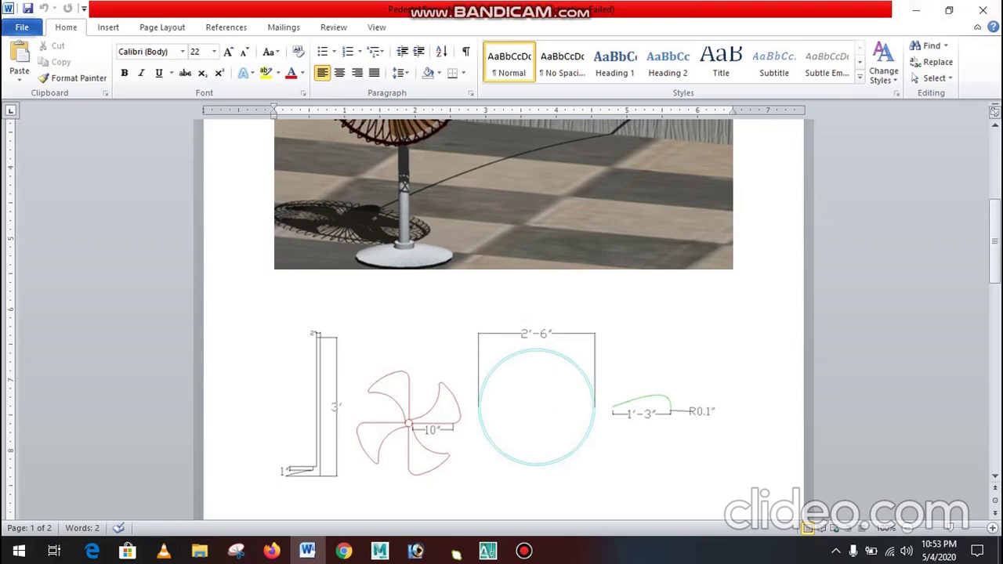
{"action": "left_click", "coordinate": [915, 10]}
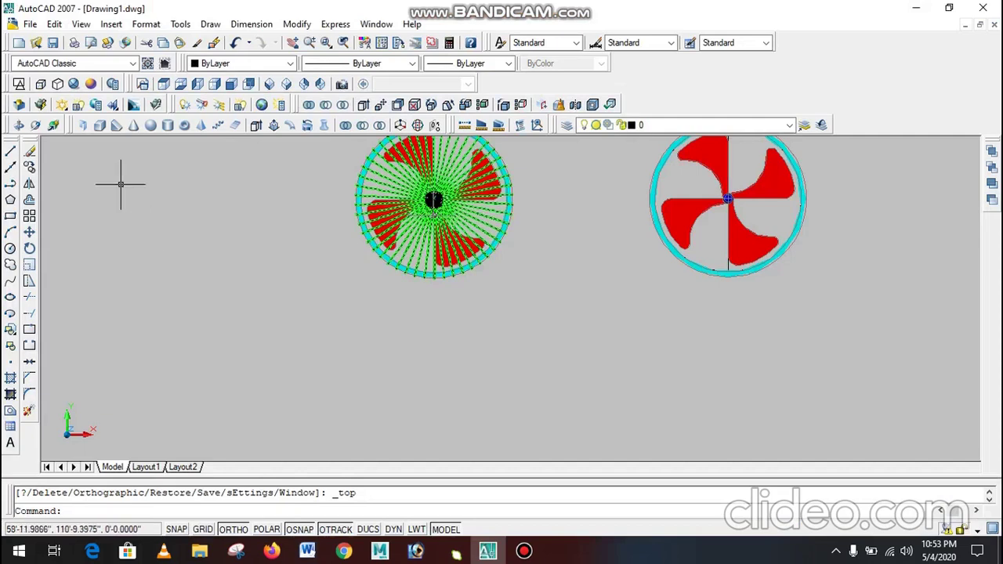
- Set the visual style to 2D Wireframe and draw a 1' horizontal line in the empty area below the caged fan
{"action": "left_click", "coordinate": [19, 84]}
{"action": "scroll", "coordinate": [514, 251], "scroll_direction": "down", "scroll_amount": 5}
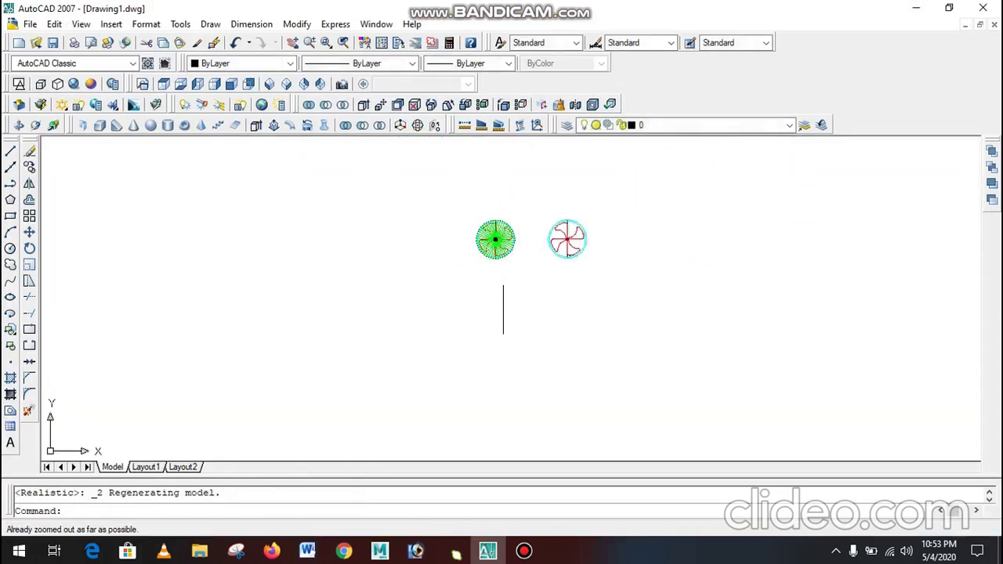
{"action": "scroll", "coordinate": [503, 311], "scroll_direction": "up", "scroll_amount": 4}
{"action": "left_click", "coordinate": [10, 150]}
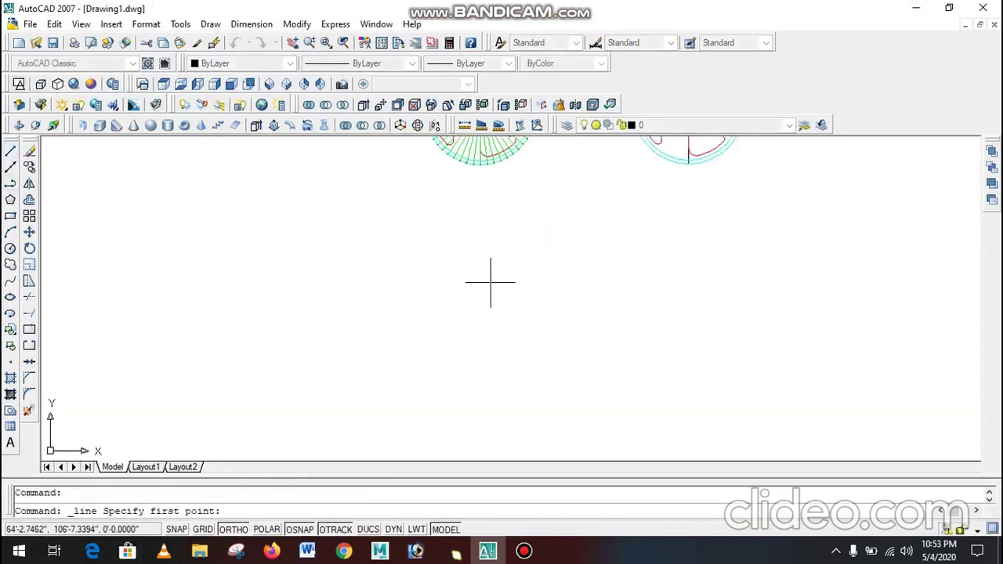
{"action": "left_click", "coordinate": [513, 298]}
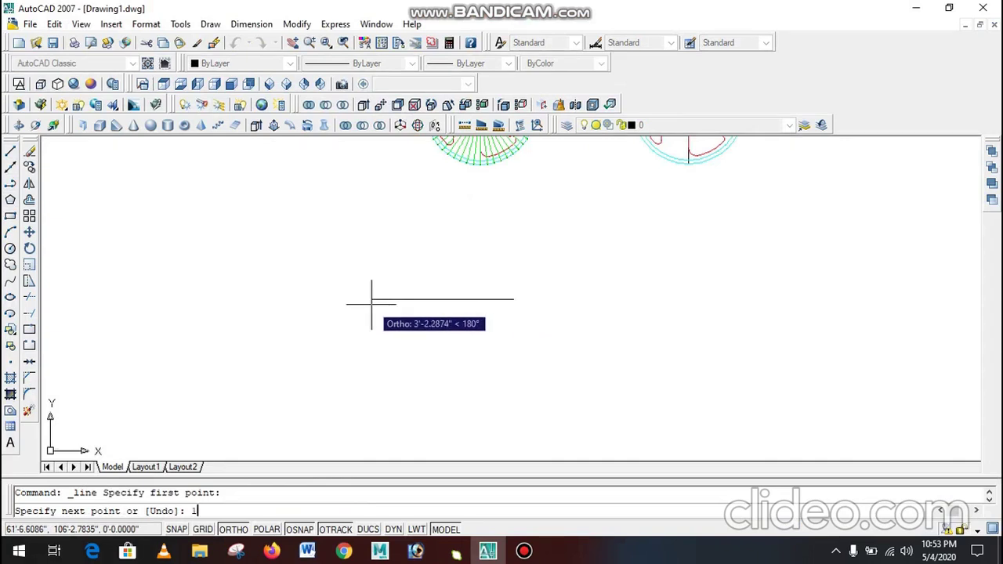
{"action": "type", "text": "1'"}
{"action": "key", "text": "Return"}
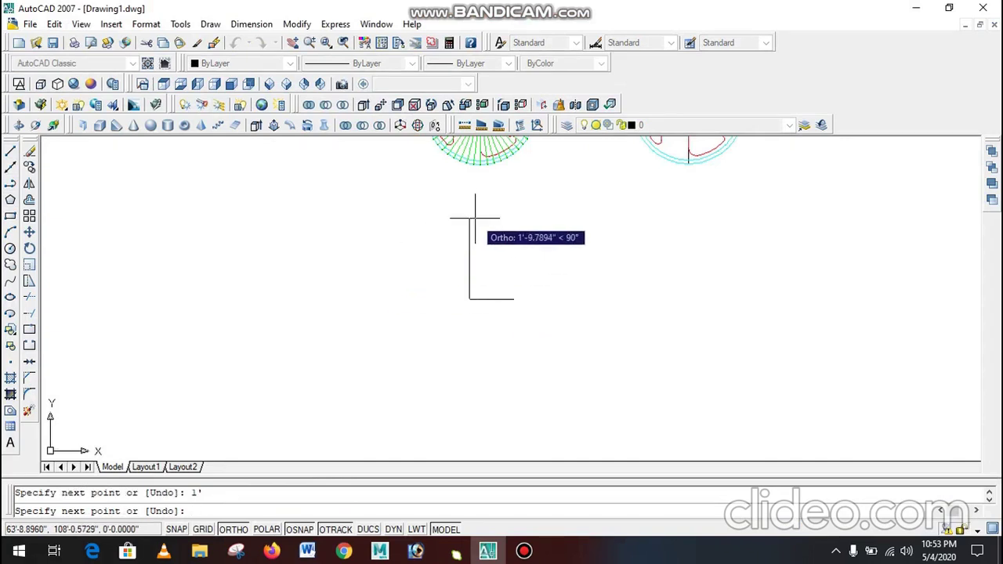
{"action": "key", "text": "Escape"}
- Draw a 3' vertical line straight up from the right end of the 1' base line
{"action": "scroll", "coordinate": [501, 262], "scroll_direction": "up", "scroll_amount": 3}
{"action": "left_click", "coordinate": [10, 151]}
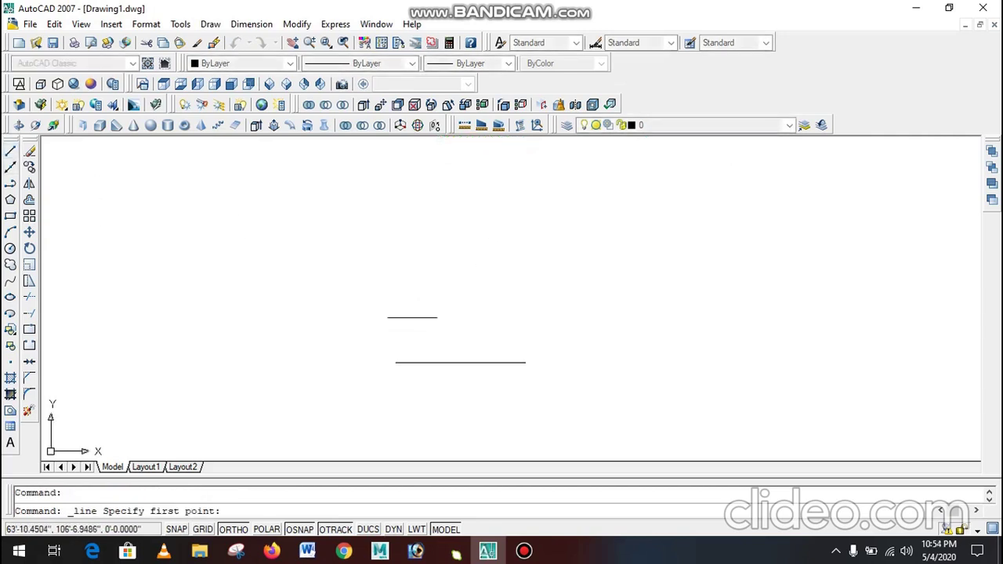
{"action": "left_click", "coordinate": [525, 362]}
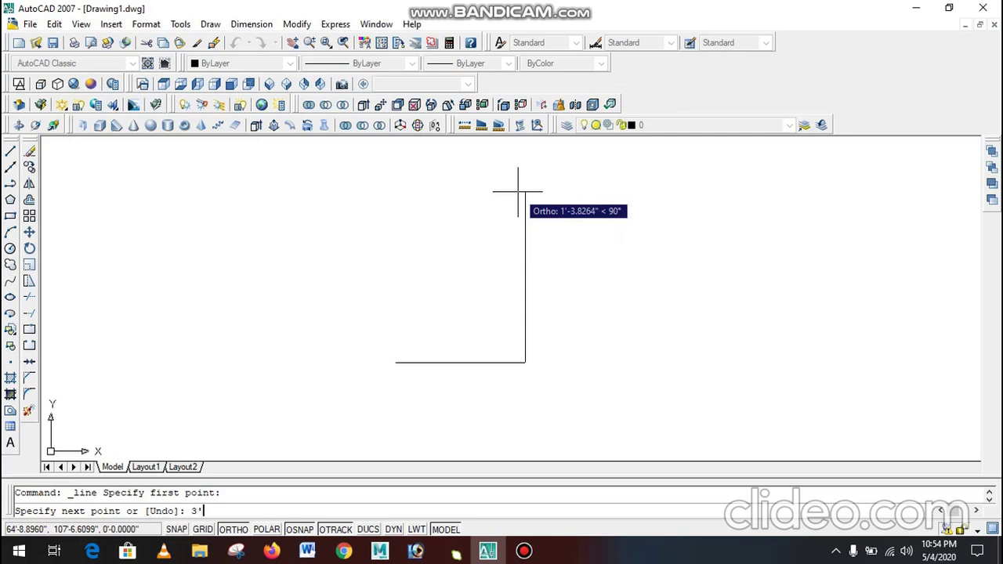
{"action": "key", "text": "Return"}
{"action": "key", "text": "Escape"}
{"action": "scroll", "coordinate": [511, 204], "scroll_direction": "down", "scroll_amount": 3}
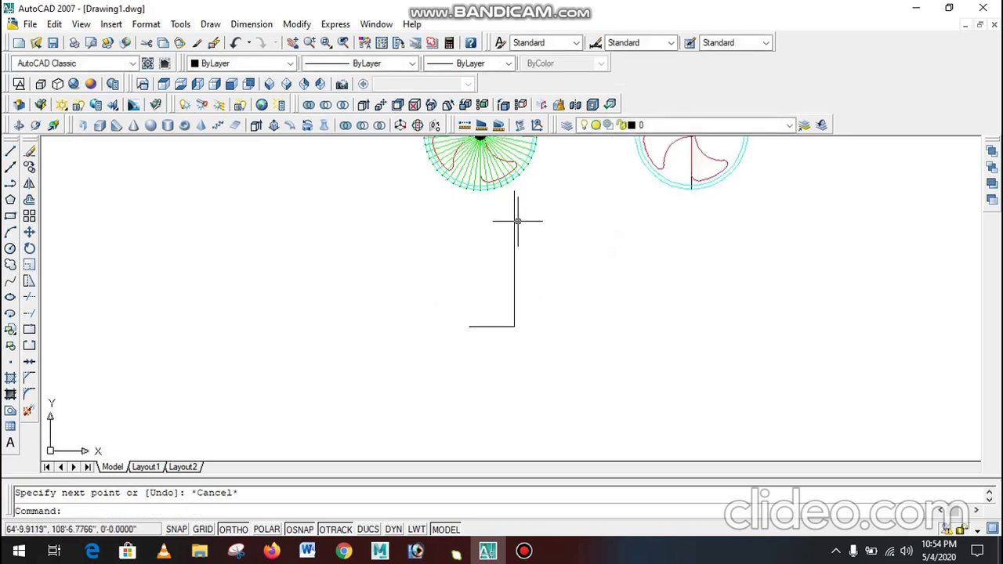
- Try offsetting the base line upward by 1", and undo the offset
{"action": "scroll", "coordinate": [517, 222], "scroll_direction": "up", "scroll_amount": 1}
{"action": "scroll", "coordinate": [492, 373], "scroll_direction": "up", "scroll_amount": 2}
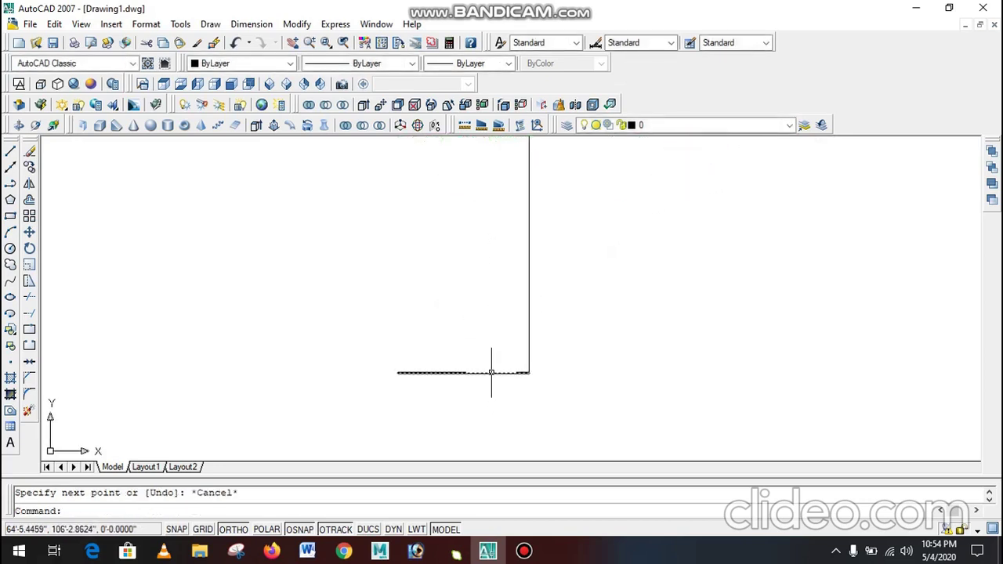
{"action": "type", "text": "o"}
{"action": "key", "text": "Return"}
{"action": "type", "text": "1"}
{"action": "key", "text": "Return"}
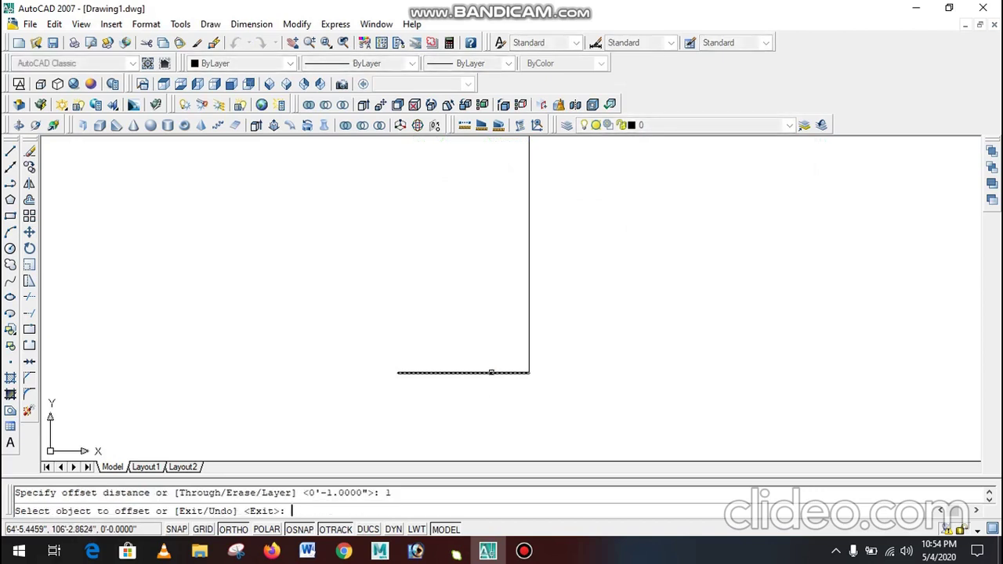
{"action": "left_click", "coordinate": [492, 373]}
{"action": "left_click", "coordinate": [493, 363]}
{"action": "left_click", "coordinate": [501, 363]}
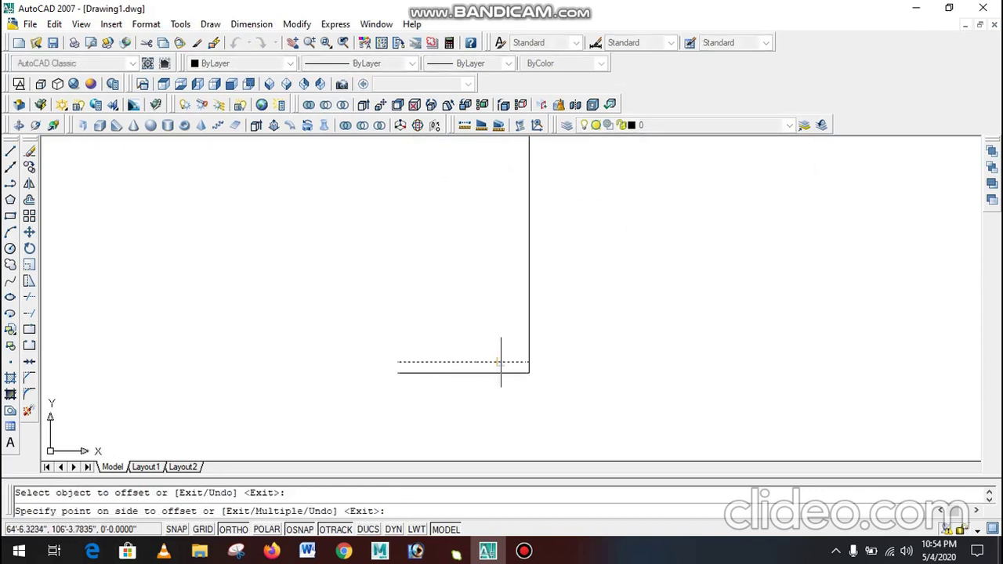
{"action": "key", "text": "Escape"}
{"action": "key", "text": "ctrl+z"}
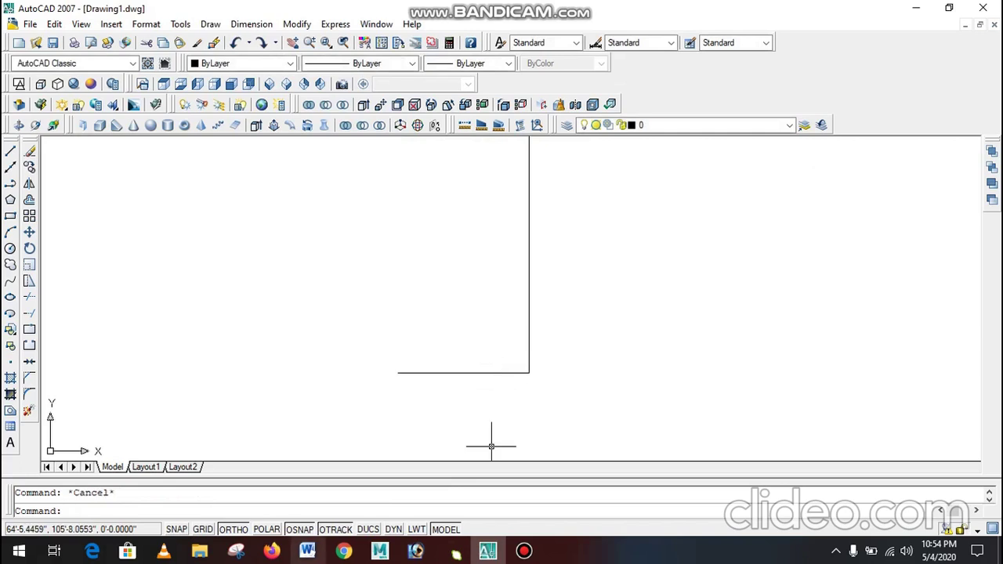
- Check the stand's reference drawing in the Word document, return to AutoCAD, and offset the base line 1.5" upward
{"action": "key", "text": "alt+Tab"}
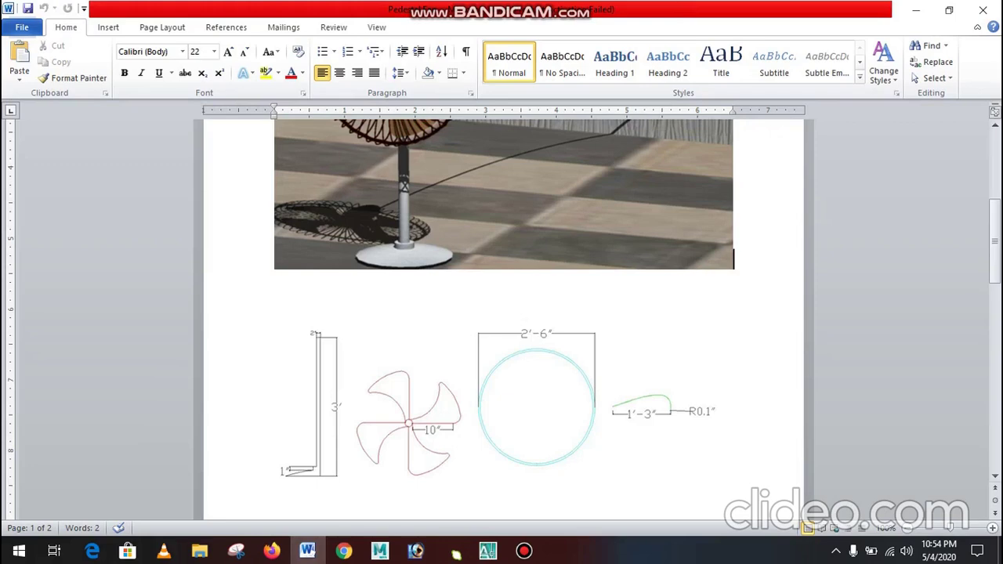
{"action": "left_click", "coordinate": [915, 9]}
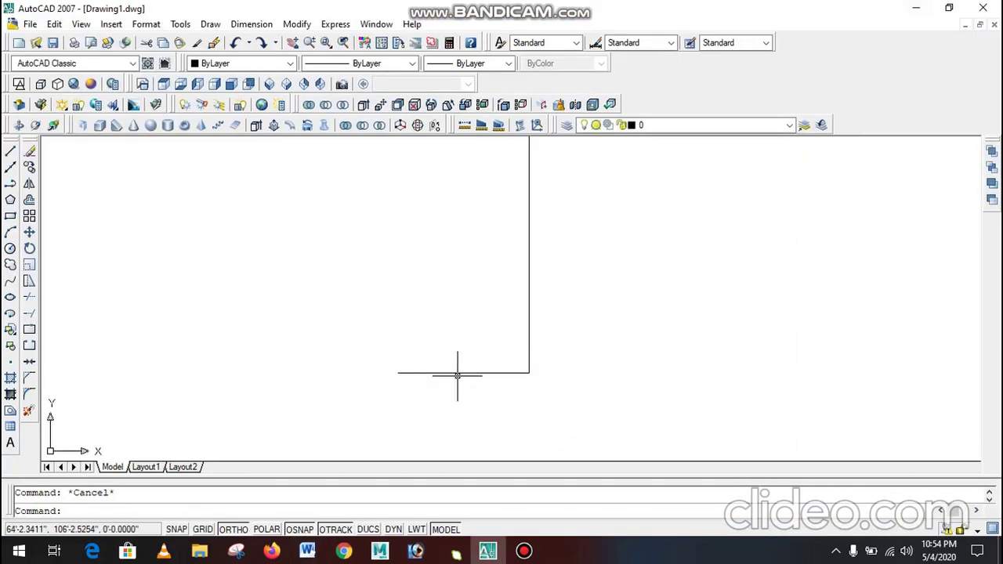
{"action": "type", "text": "o"}
{"action": "key", "text": "Return"}
{"action": "type", "text": "1.5"}
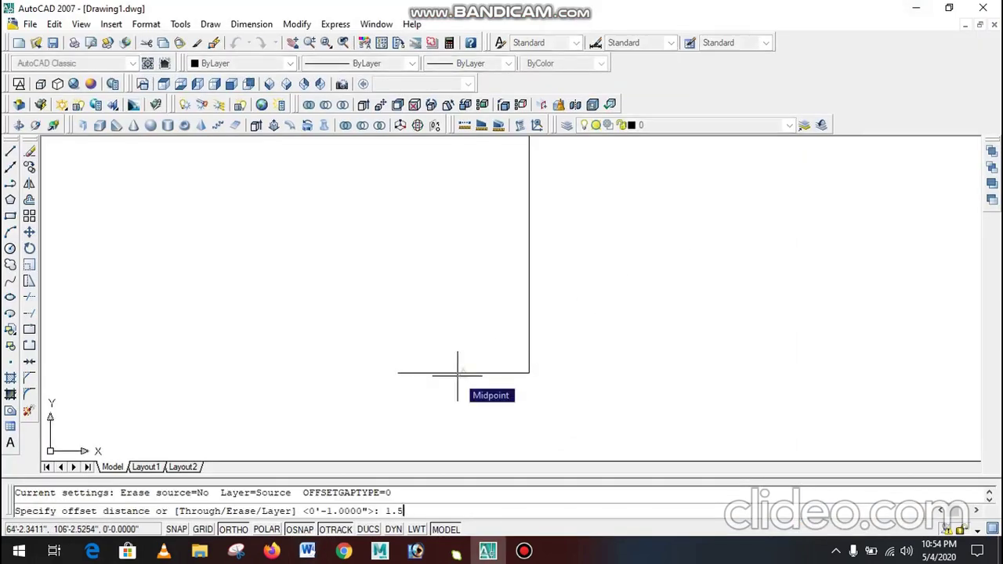
{"action": "key", "text": "Return"}
{"action": "left_click", "coordinate": [464, 373]}
{"action": "left_click", "coordinate": [481, 341]}
{"action": "key", "text": "Escape"}
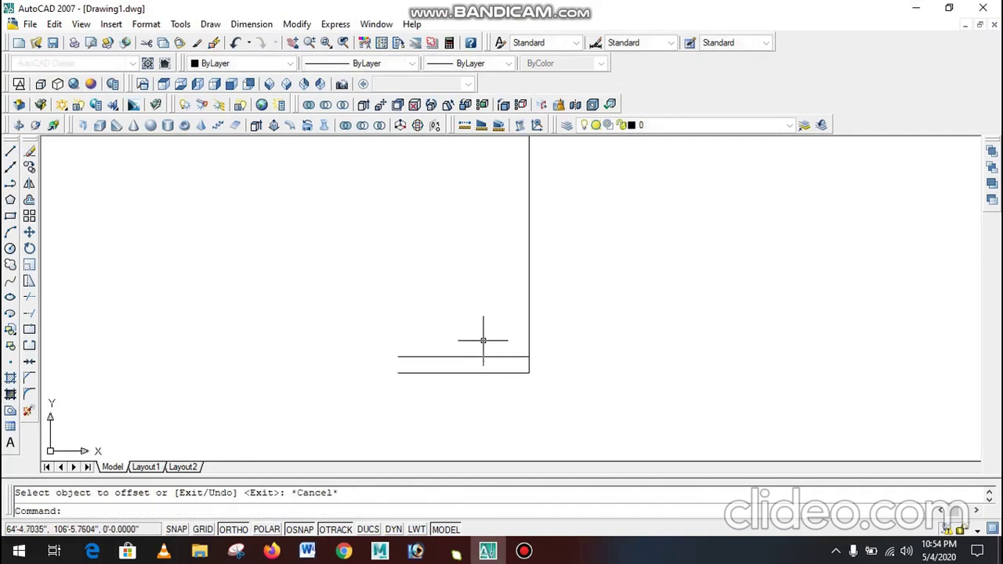
- Offset the upper horizontal line of the base a further 1" upward
{"action": "type", "text": "o"}
{"action": "key", "text": "Return"}
{"action": "type", "text": "1"}
{"action": "key", "text": "Return"}
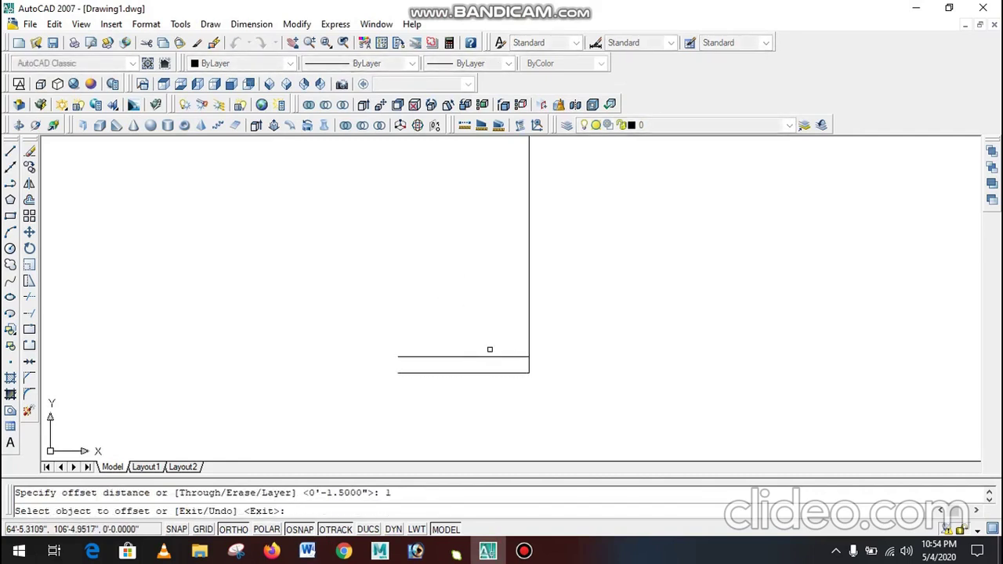
{"action": "left_click", "coordinate": [514, 357]}
{"action": "left_click", "coordinate": [513, 333]}
{"action": "key", "text": "Escape"}
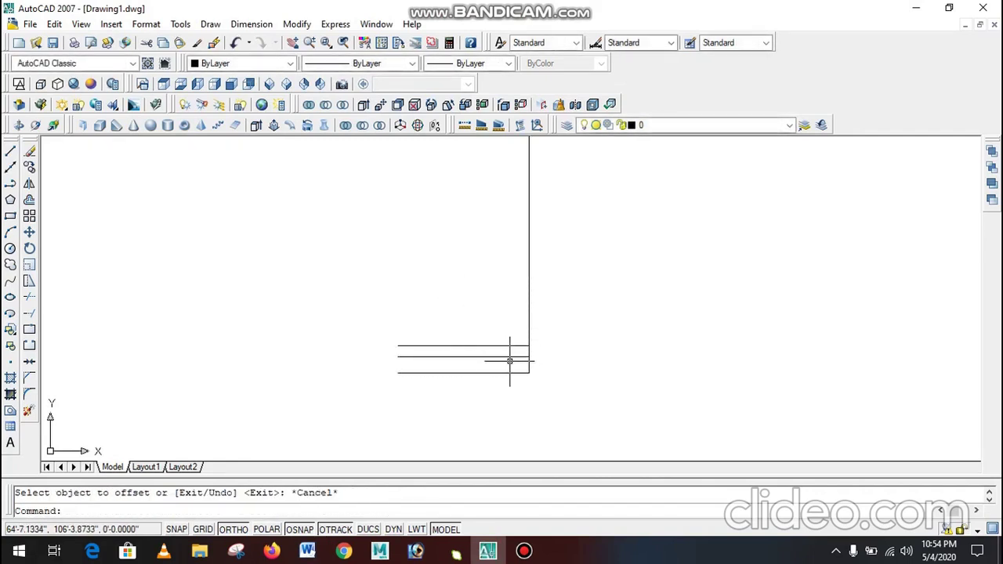
- Try offsetting the 3' vertical line 0.5" to the left, and undo the offset
{"action": "scroll", "coordinate": [509, 362], "scroll_direction": "up", "scroll_amount": 2}
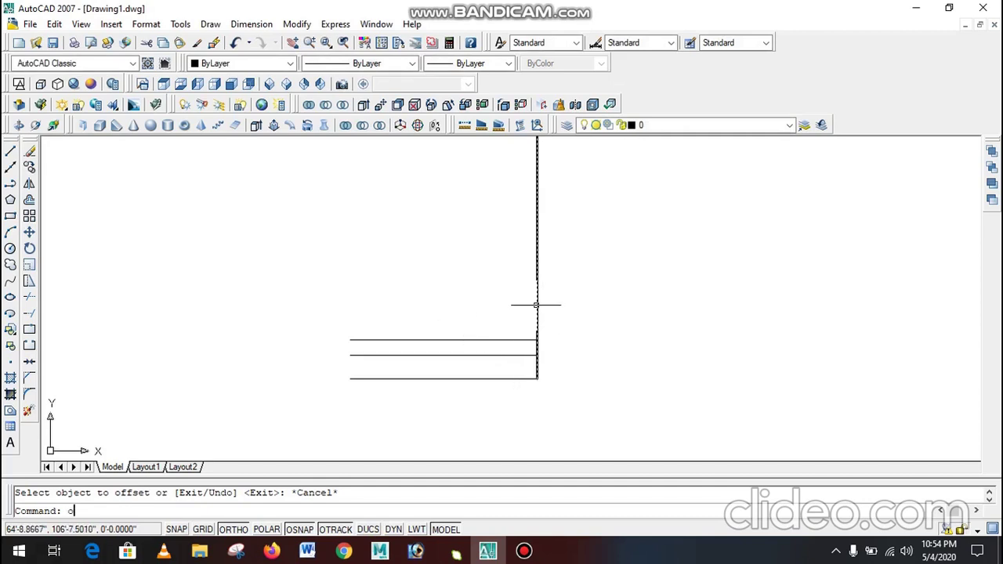
{"action": "type", "text": "o"}
{"action": "key", "text": "Return"}
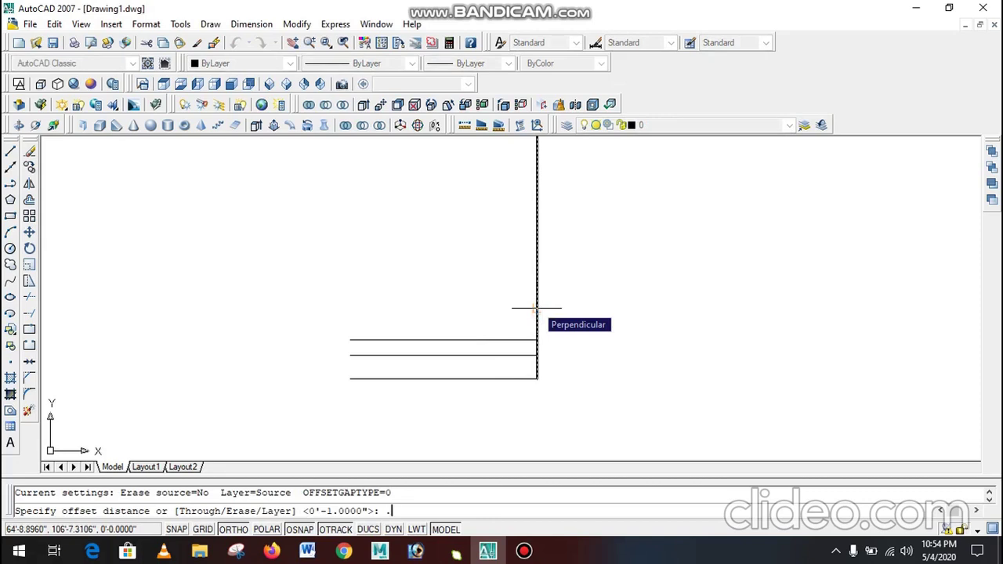
{"action": "type", "text": ".5"}
{"action": "key", "text": "Return"}
{"action": "left_click", "coordinate": [536, 304]}
{"action": "left_click", "coordinate": [474, 287]}
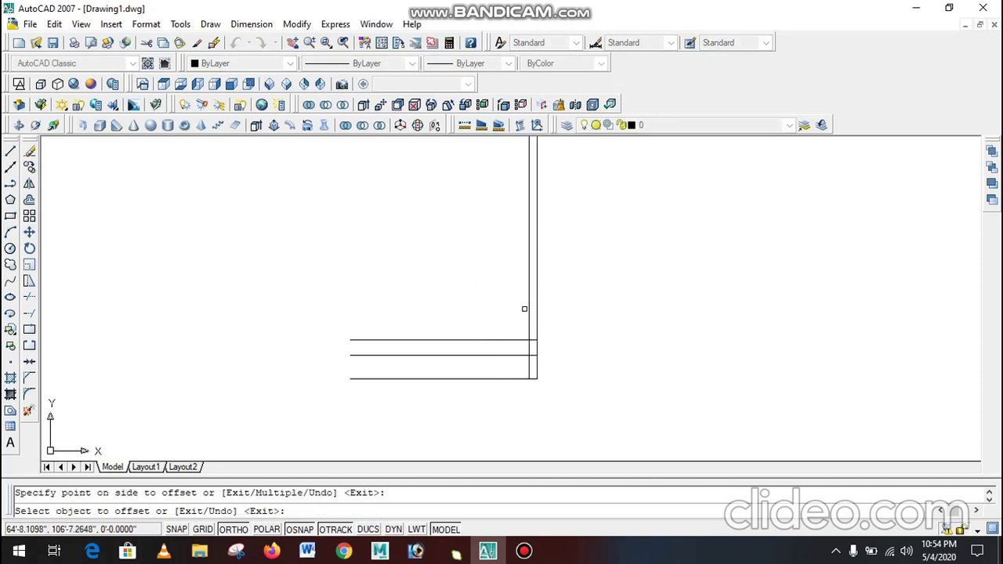
{"action": "key", "text": "ctrl+z"}
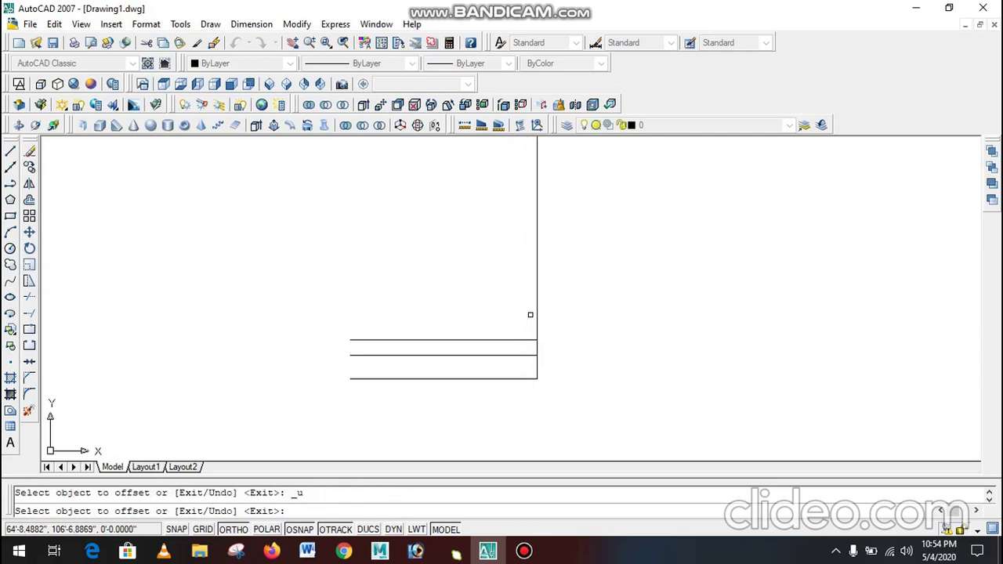
- Offset the 3' vertical line 1" to the left to form the post's outer edge
{"action": "key", "text": "Escape"}
{"action": "key", "text": "Return"}
{"action": "type", "text": "1"}
{"action": "key", "text": "Return"}
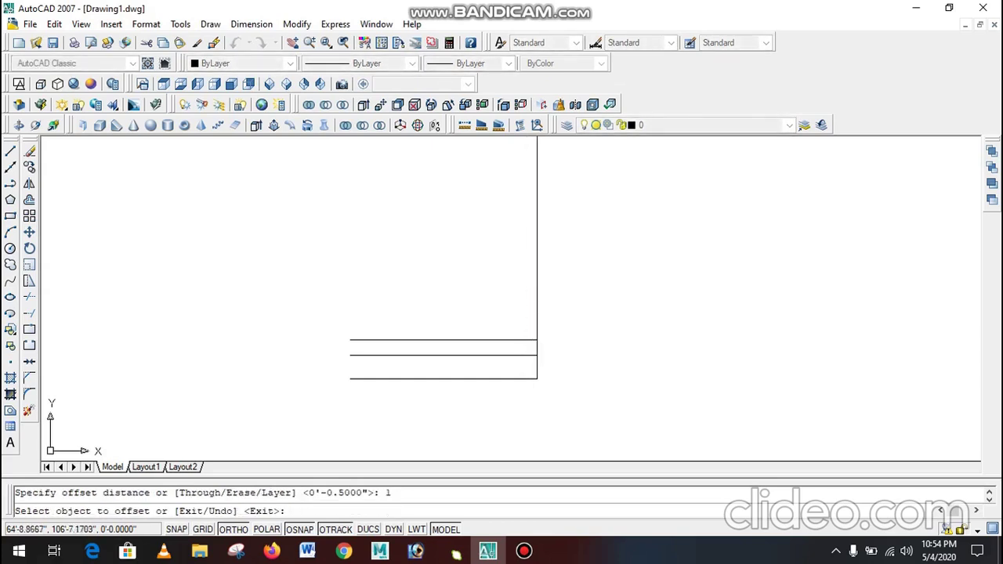
{"action": "left_click", "coordinate": [535, 298]}
{"action": "left_click", "coordinate": [501, 296]}
{"action": "key", "text": "Escape"}
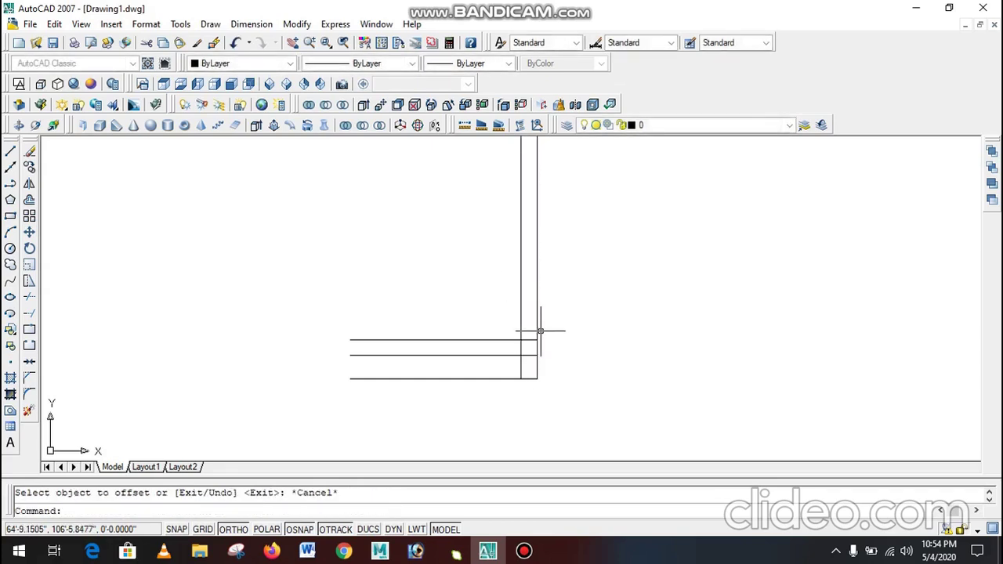
- Draw a shallow three-point arc from the base line's left end to where the middle horizontal line crosses the post's left edge
{"action": "scroll", "coordinate": [540, 332], "scroll_direction": "up", "scroll_amount": 2}
{"action": "scroll", "coordinate": [530, 336], "scroll_direction": "down", "scroll_amount": 3}
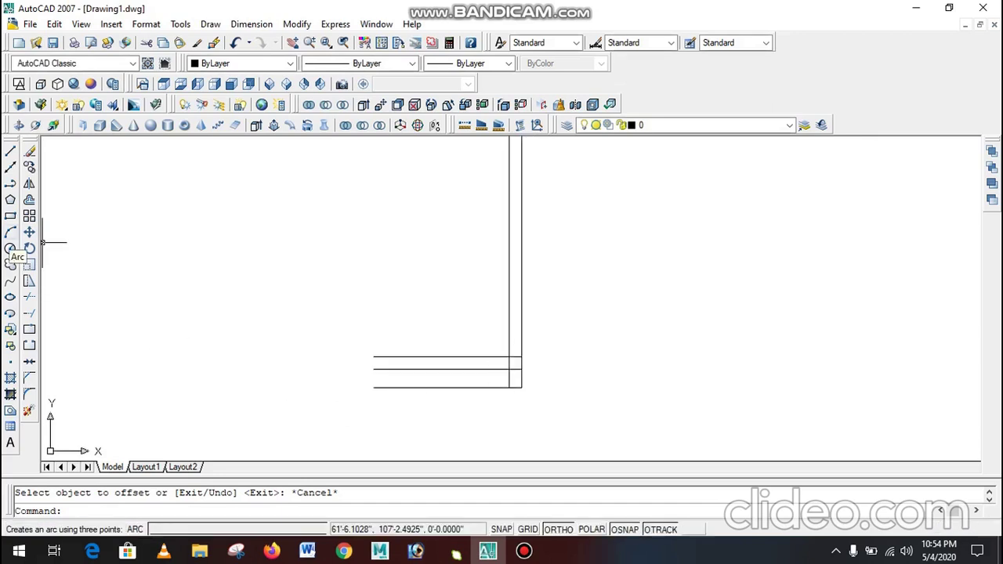
{"action": "left_click", "coordinate": [10, 232]}
{"action": "left_click", "coordinate": [373, 387]}
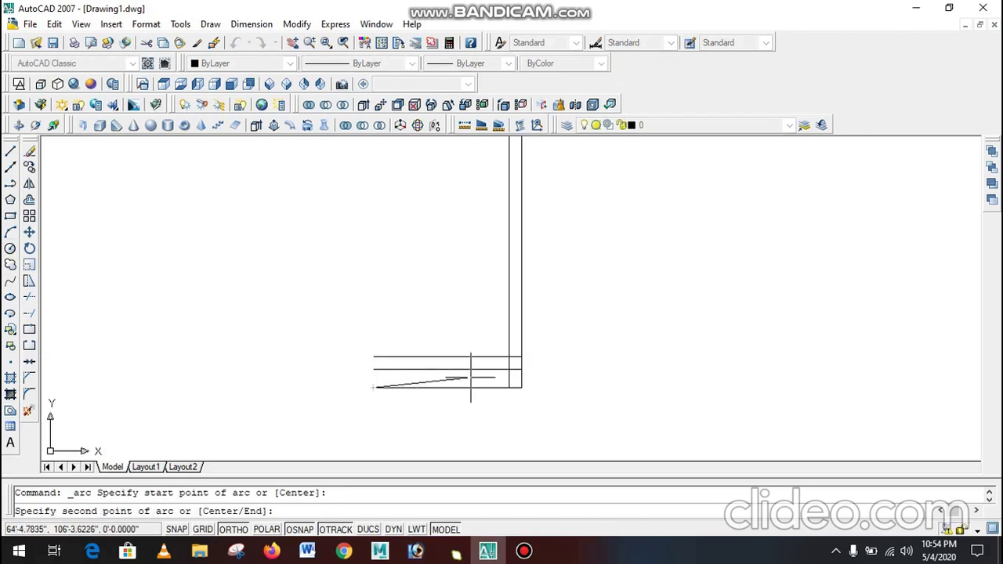
{"action": "scroll", "coordinate": [474, 378], "scroll_direction": "up", "scroll_amount": 4}
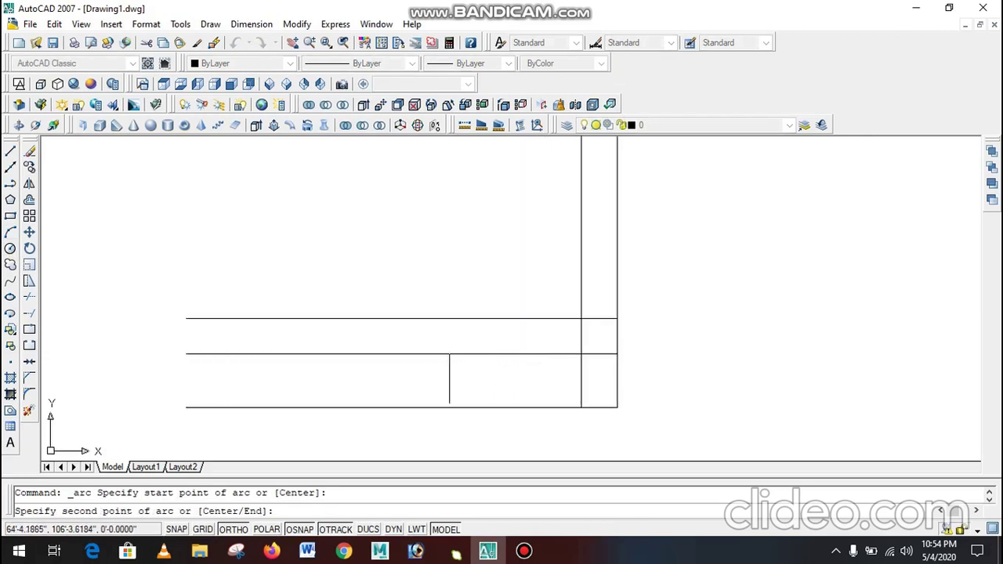
{"action": "left_click", "coordinate": [443, 371]}
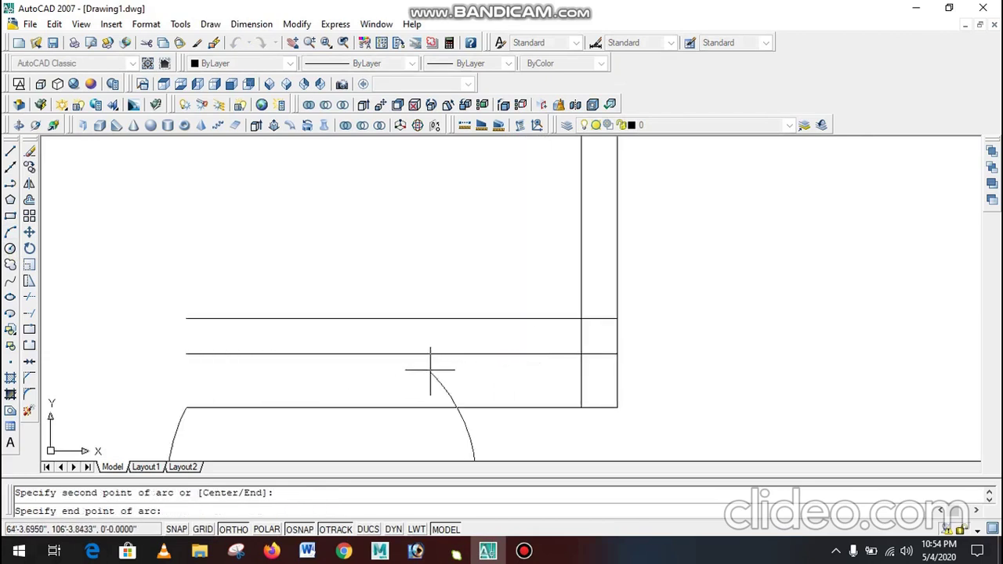
{"action": "left_click", "coordinate": [580, 354]}
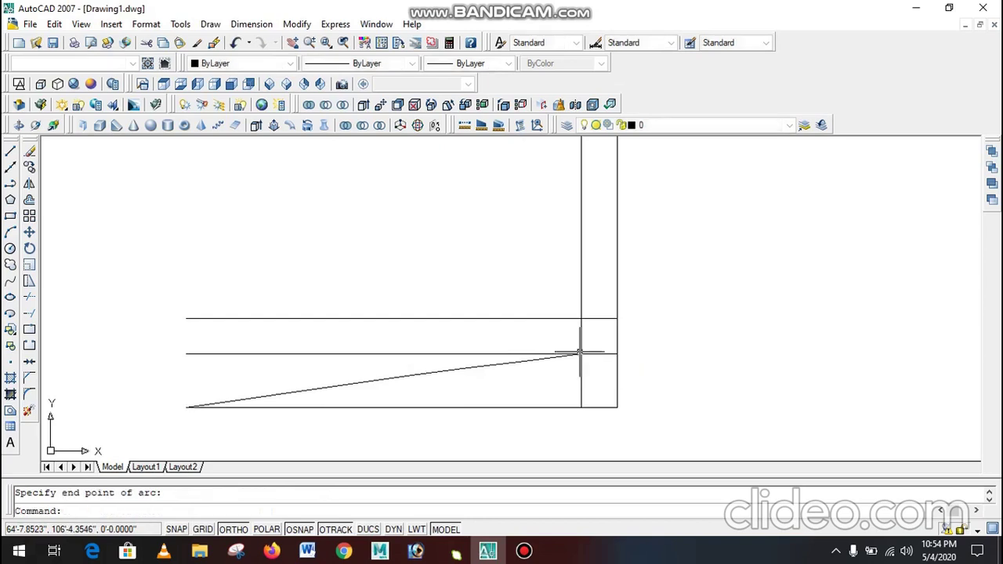
{"action": "key", "text": "Escape"}
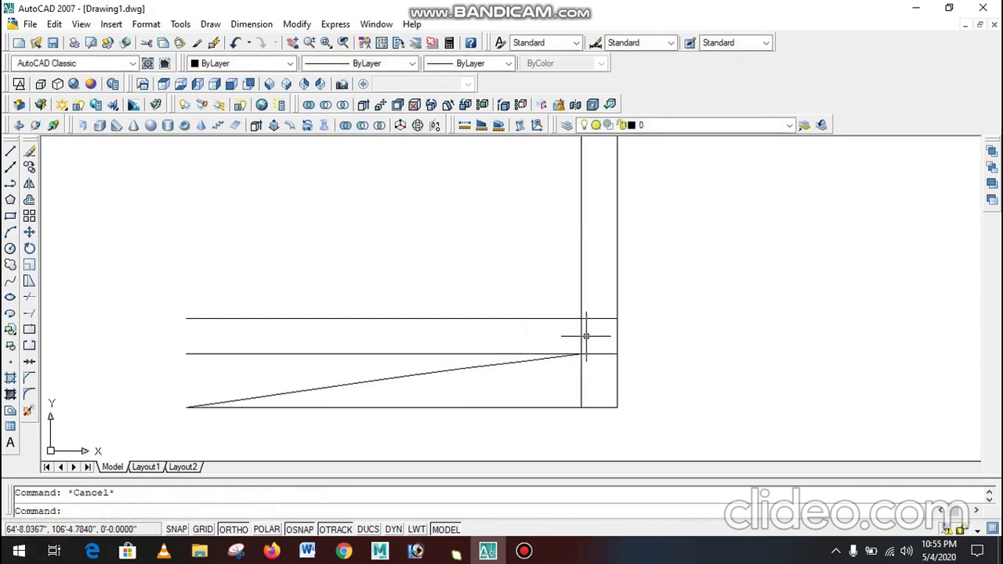
- Trim the post's left edge below the middle horizontal line and that line's stub inside the post
{"action": "type", "text": "tr"}
{"action": "key", "text": "Return"}
{"action": "key", "text": "Return"}
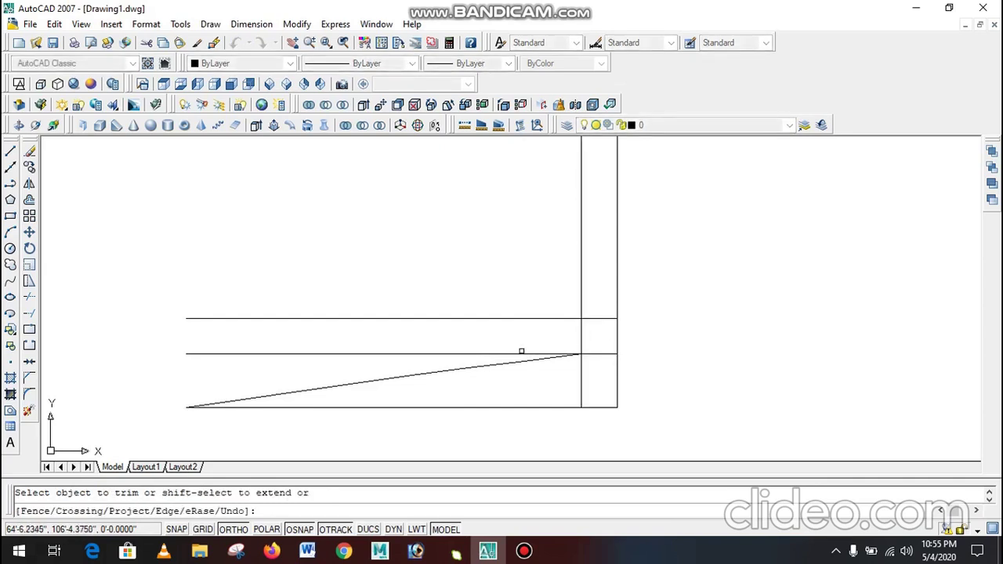
{"action": "left_click", "coordinate": [593, 375]}
{"action": "left_click", "coordinate": [572, 386]}
{"action": "left_click", "coordinate": [600, 351]}
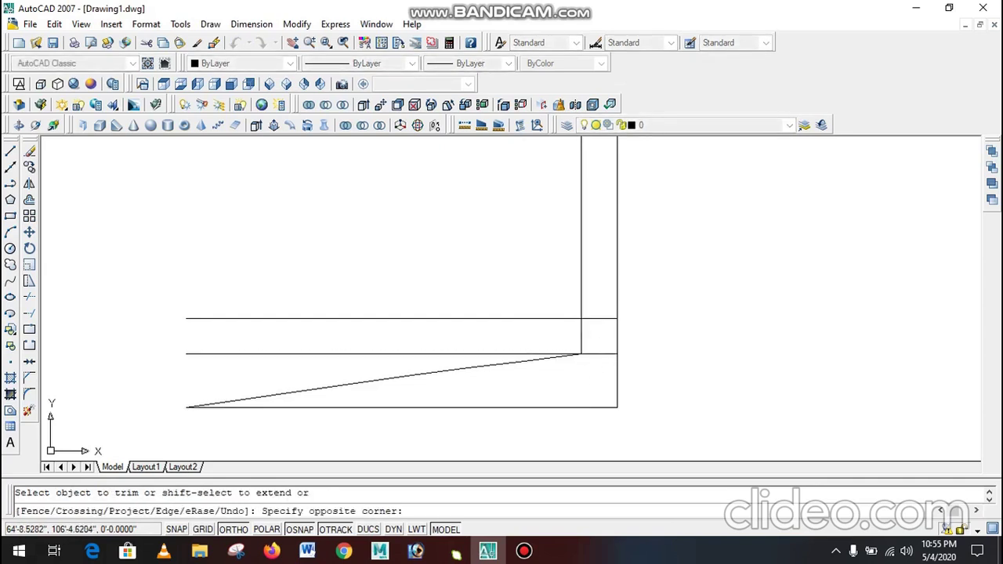
{"action": "left_click", "coordinate": [592, 363]}
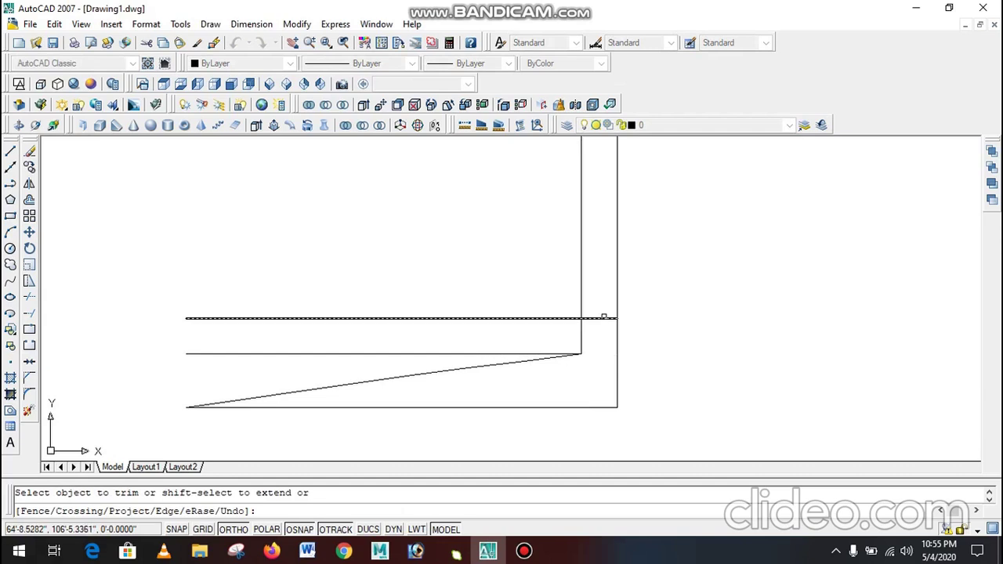
{"action": "key", "text": "Escape"}
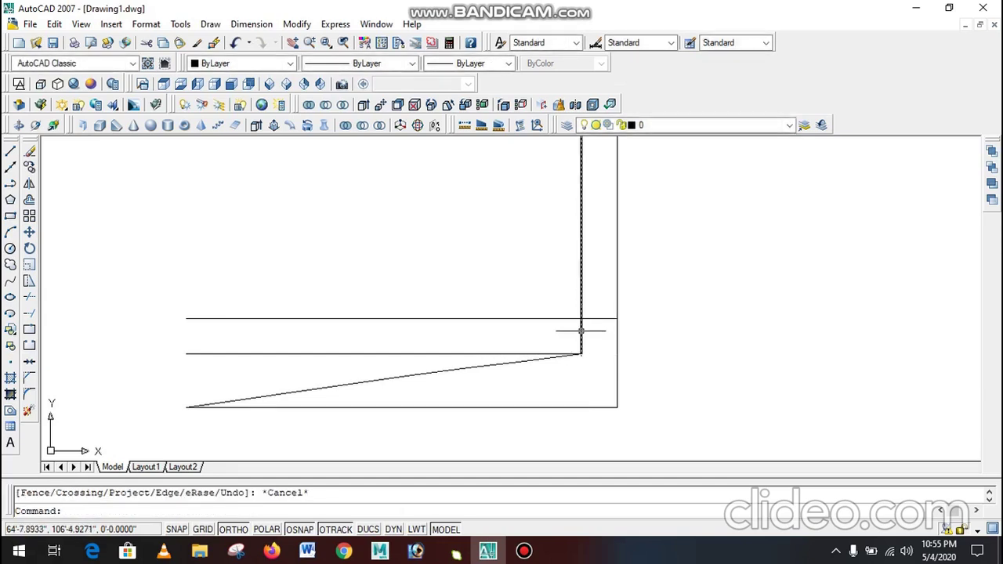
- Offset the post's left edge 0.5" further to the left
{"action": "type", "text": "o"}
{"action": "key", "text": "Return"}
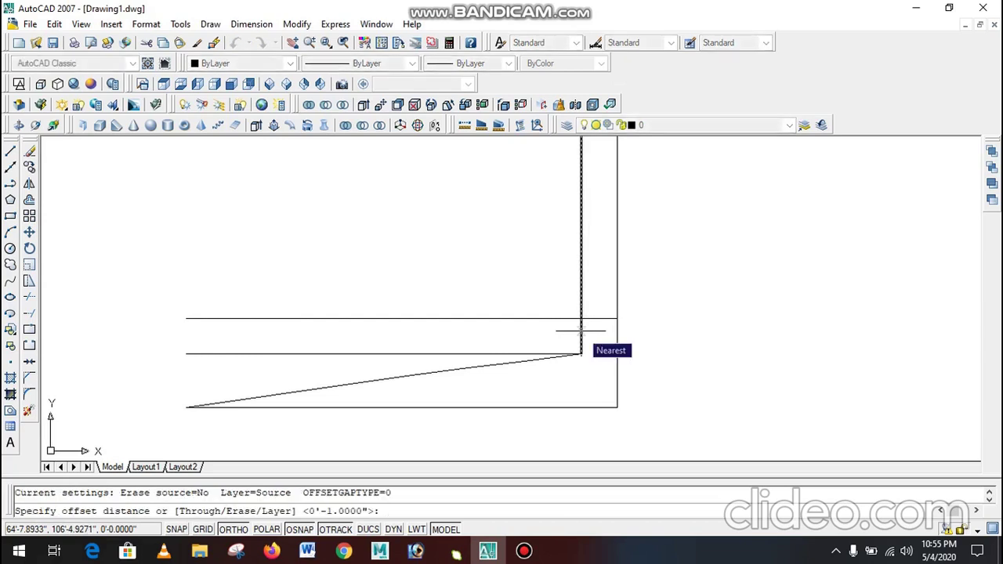
{"action": "type", "text": ".5"}
{"action": "key", "text": "Return"}
{"action": "left_click", "coordinate": [581, 331]}
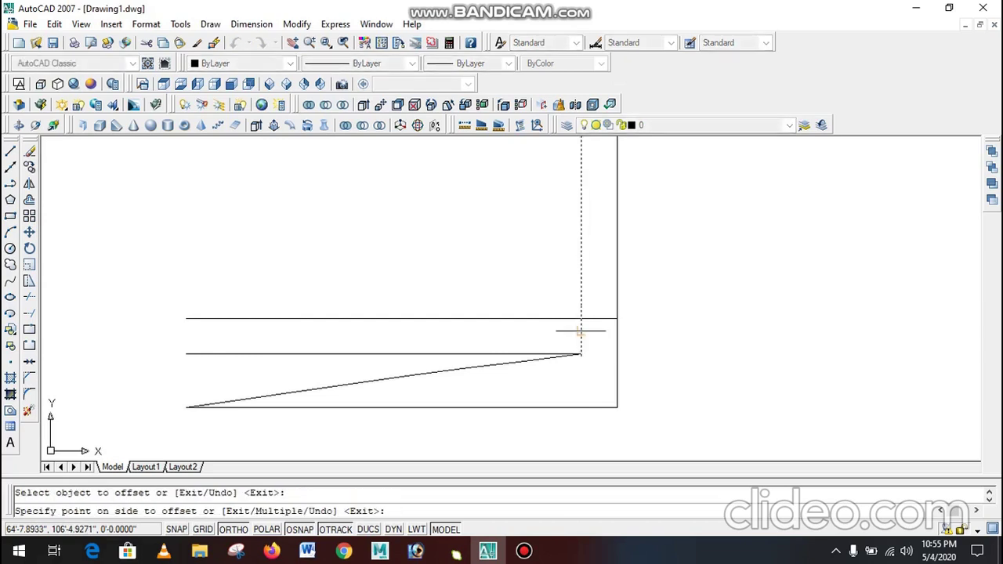
{"action": "left_click", "coordinate": [570, 331]}
{"action": "key", "text": "Escape"}
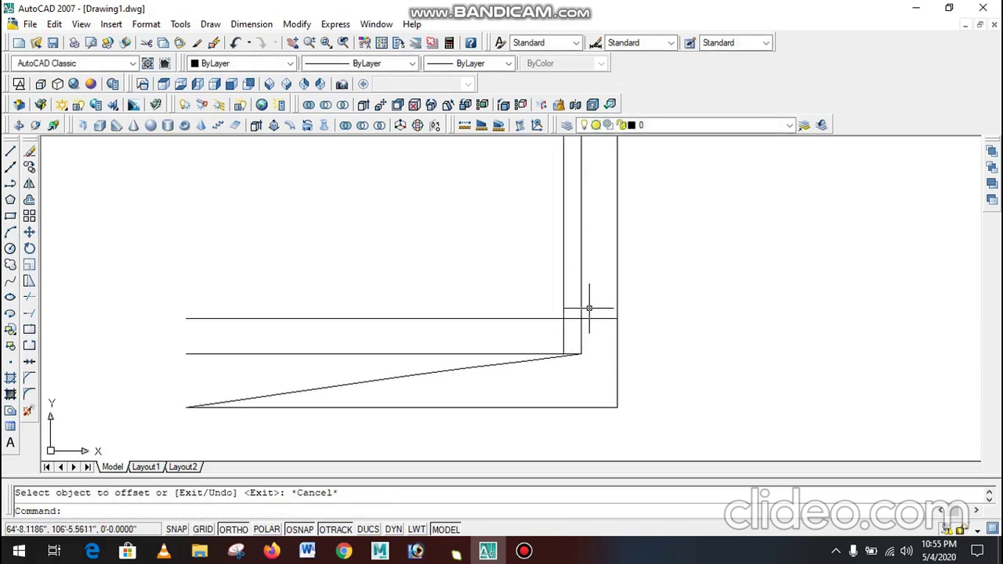
{"action": "type", "text": "tr"}
{"action": "key", "text": "Return"}
{"action": "key", "text": "Return"}
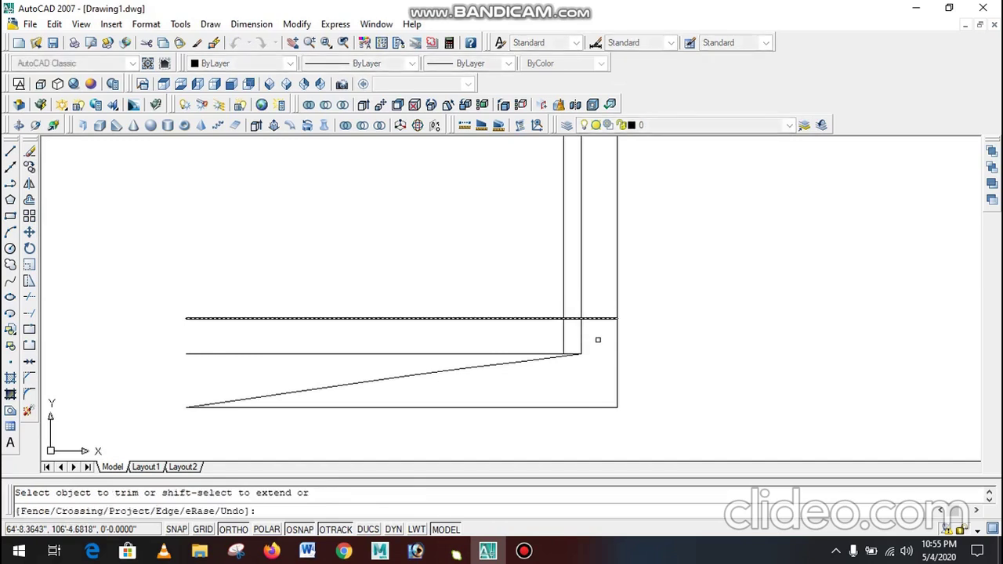
{"action": "left_click", "coordinate": [611, 282]}
{"action": "left_click", "coordinate": [580, 330]}
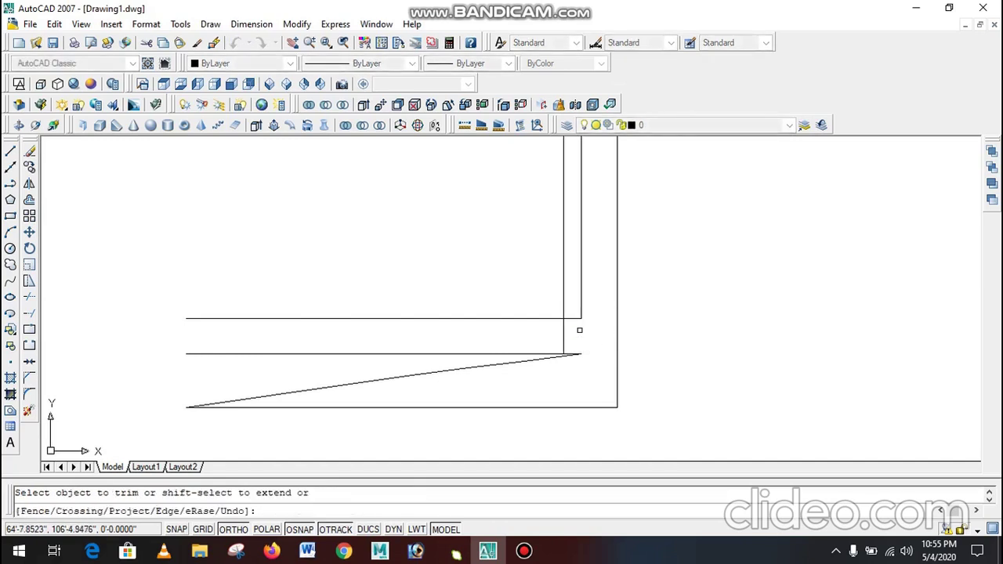
{"action": "left_click", "coordinate": [574, 318]}
{"action": "left_click", "coordinate": [584, 339]}
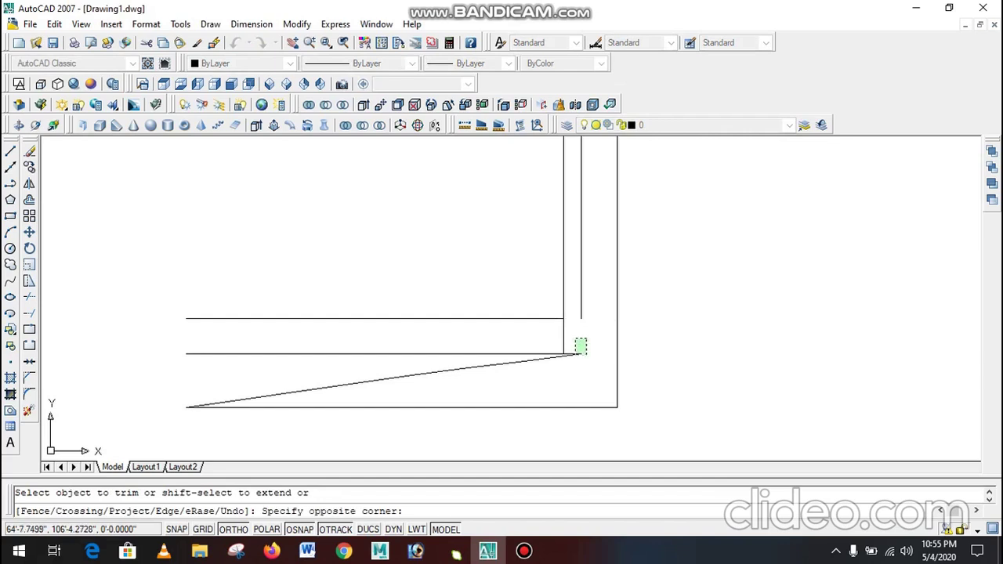
{"action": "key", "text": "Escape"}
{"action": "key", "text": "ctrl+z"}
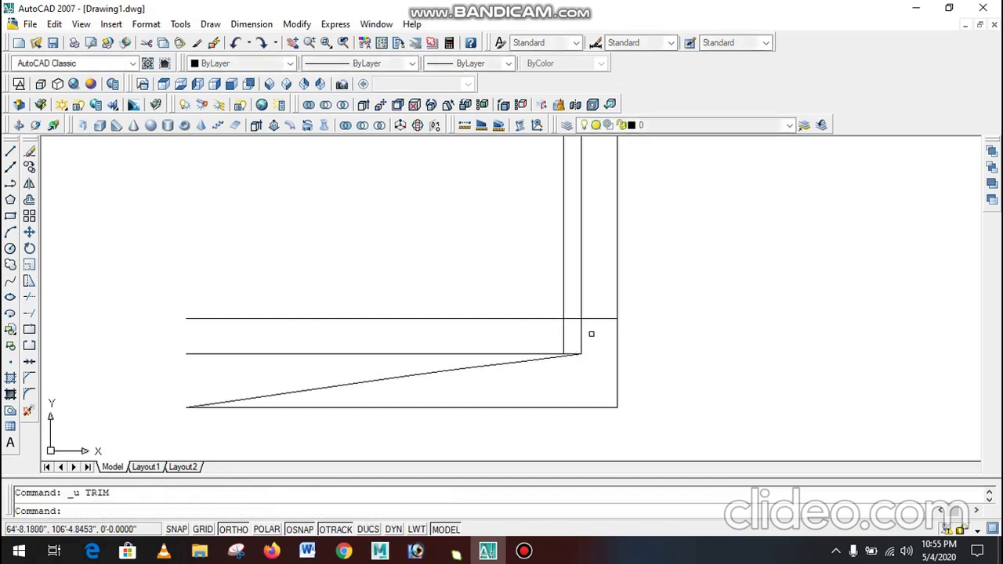
{"action": "type", "text": "tr"}
{"action": "key", "text": "Return"}
{"action": "key", "text": "Return"}
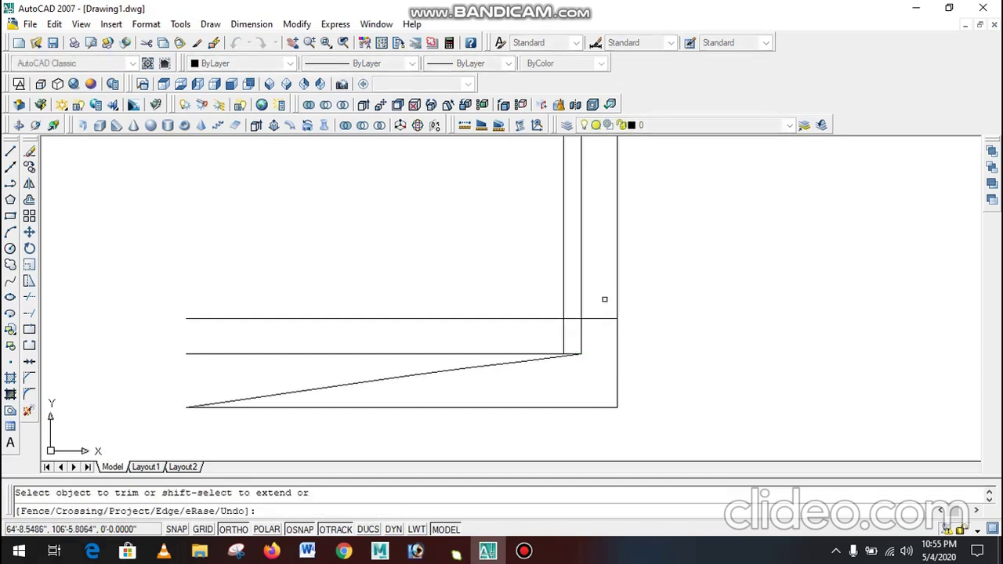
{"action": "left_click", "coordinate": [581, 331]}
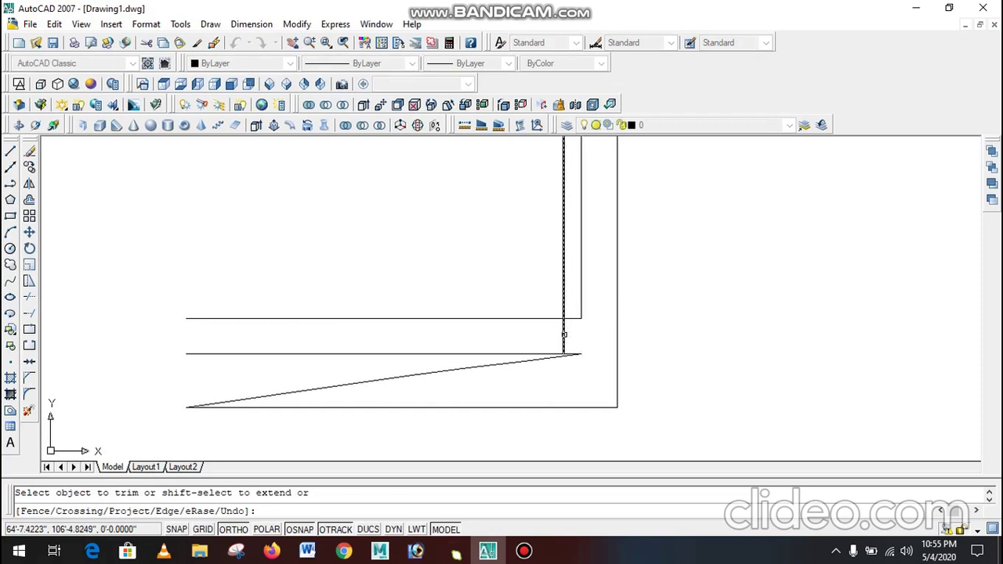
{"action": "left_click", "coordinate": [564, 334]}
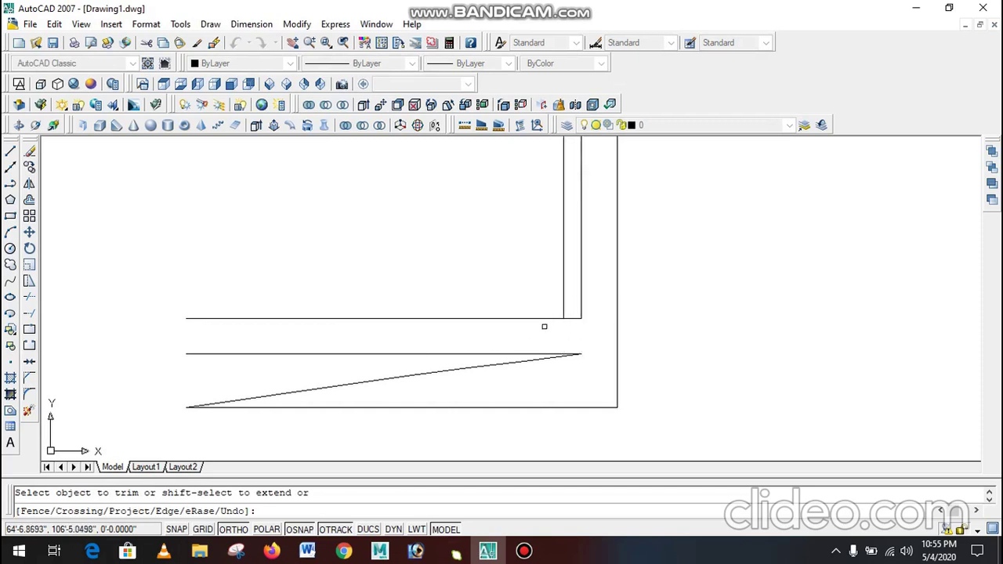
{"action": "key", "text": "Escape"}
{"action": "key", "text": "ctrl+z"}
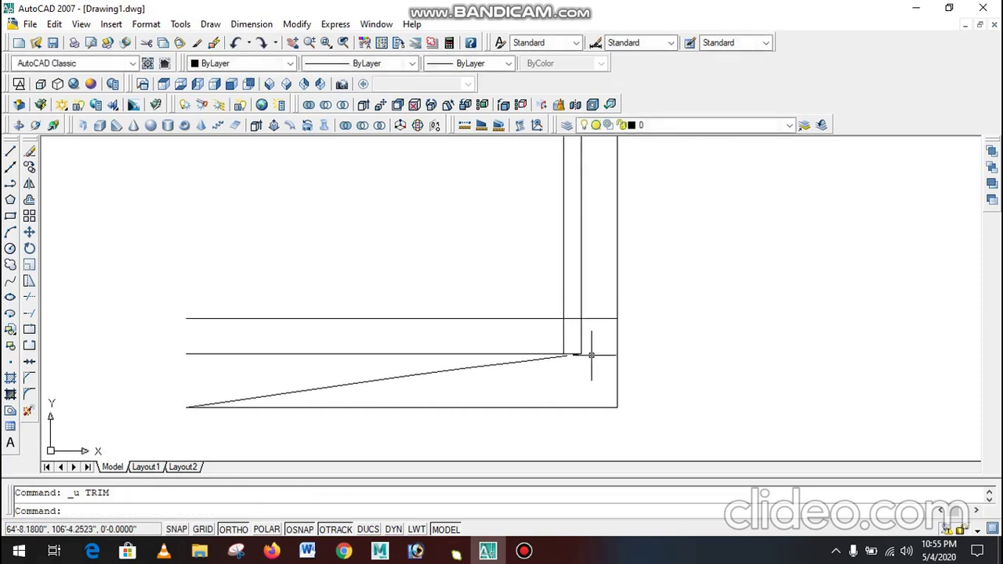
- Trim the post edge between the two upper horizontal lines and cut both horizontals back to the 0.5" offset line
{"action": "type", "text": "tr"}
{"action": "key", "text": "Return"}
{"action": "key", "text": "Return"}
{"action": "left_click", "coordinate": [580, 337]}
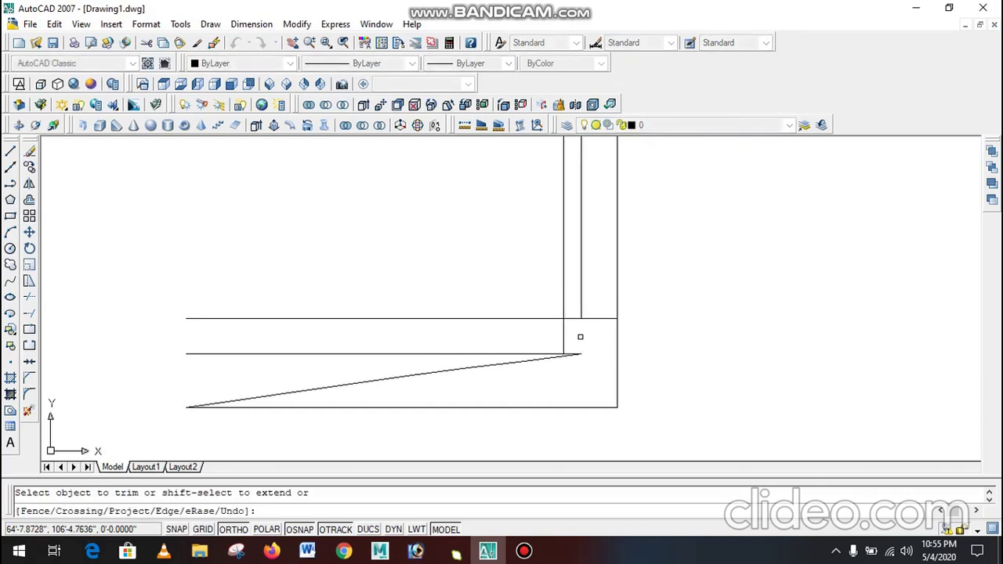
{"action": "left_click", "coordinate": [539, 318]}
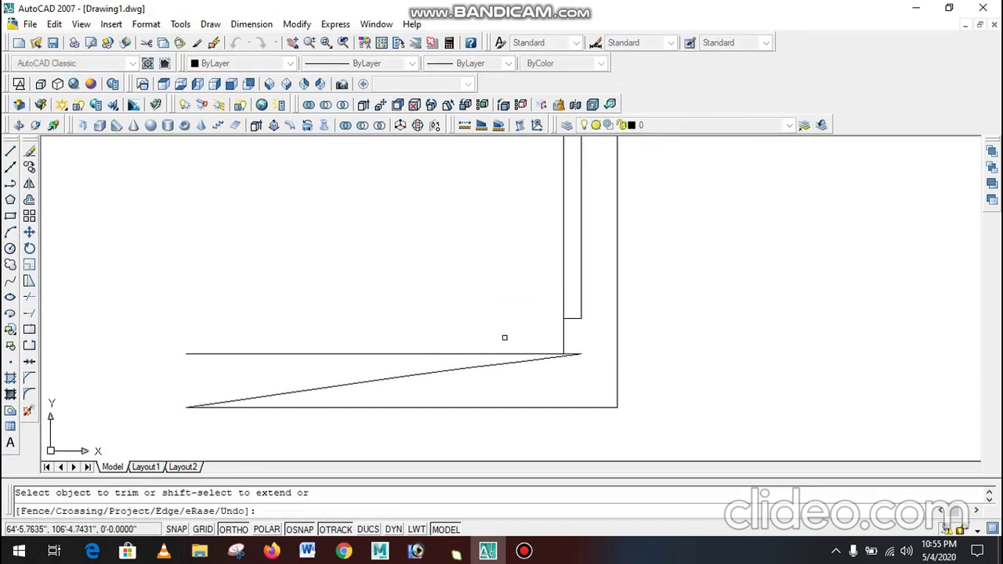
{"action": "left_click", "coordinate": [470, 352]}
- Trim the 0.5" offset line above the upper horizontal line, leaving only a small collar step at the post's foot
{"action": "scroll", "coordinate": [451, 377], "scroll_direction": "down", "scroll_amount": 3}
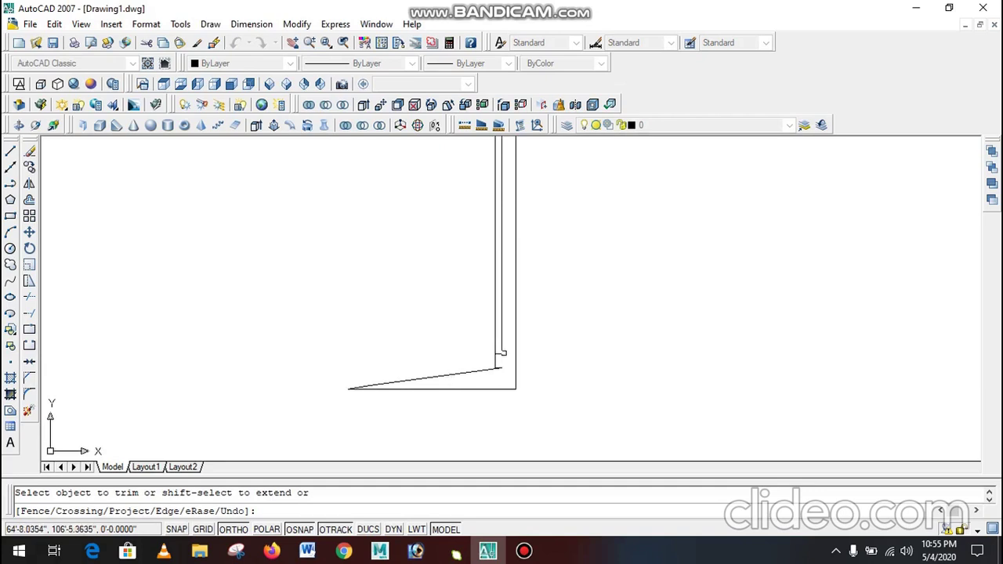
{"action": "scroll", "coordinate": [502, 353], "scroll_direction": "up", "scroll_amount": 4}
{"action": "scroll", "coordinate": [487, 354], "scroll_direction": "down", "scroll_amount": 10}
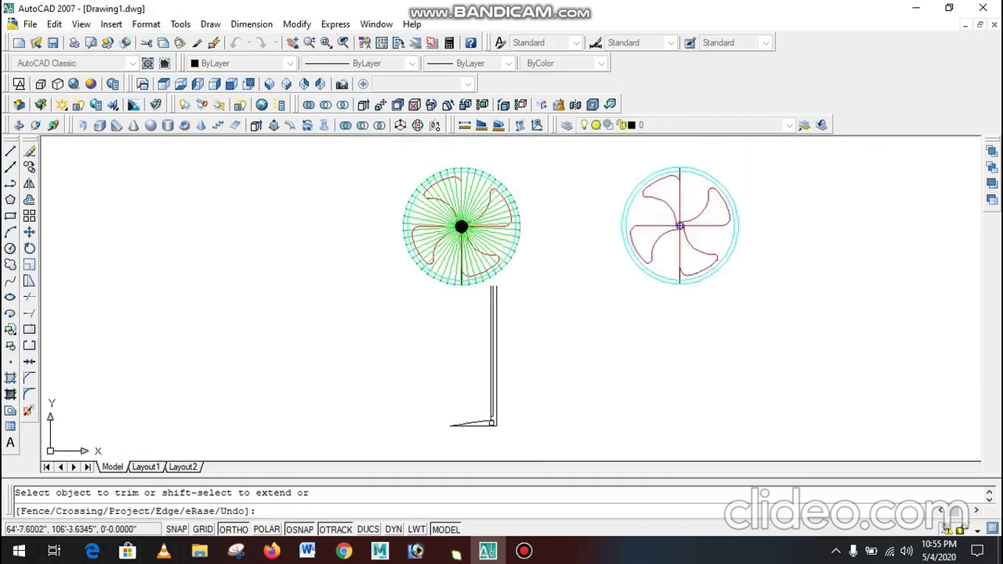
{"action": "scroll", "coordinate": [491, 412], "scroll_direction": "up", "scroll_amount": 2}
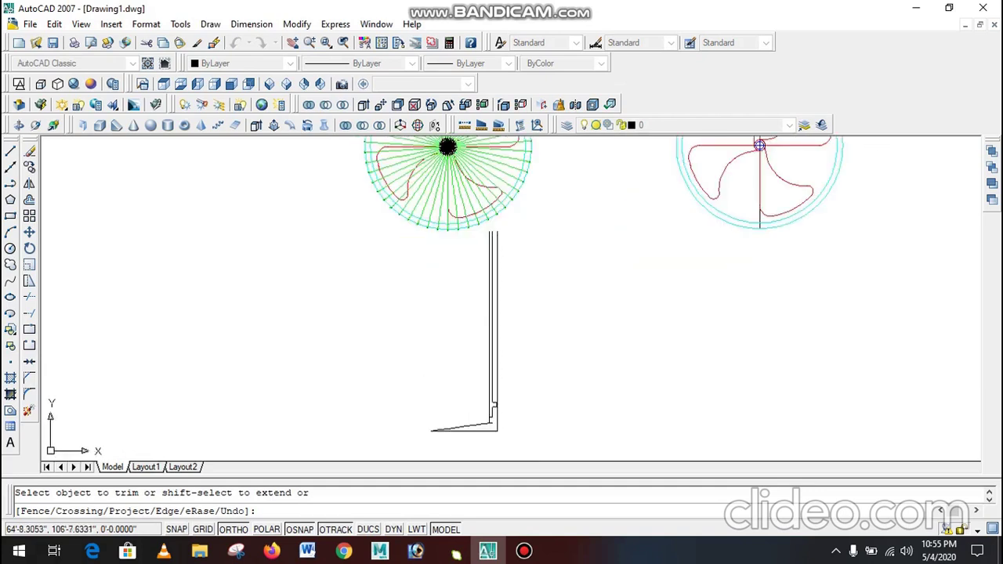
{"action": "scroll", "coordinate": [494, 408], "scroll_direction": "up", "scroll_amount": 2}
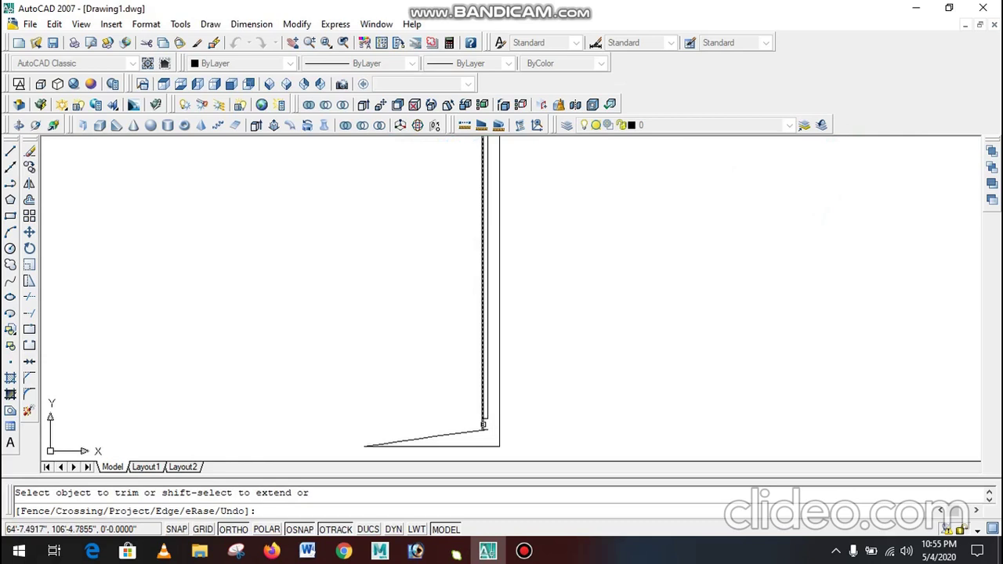
{"action": "scroll", "coordinate": [483, 424], "scroll_direction": "up", "scroll_amount": 3}
{"action": "left_click", "coordinate": [480, 421]}
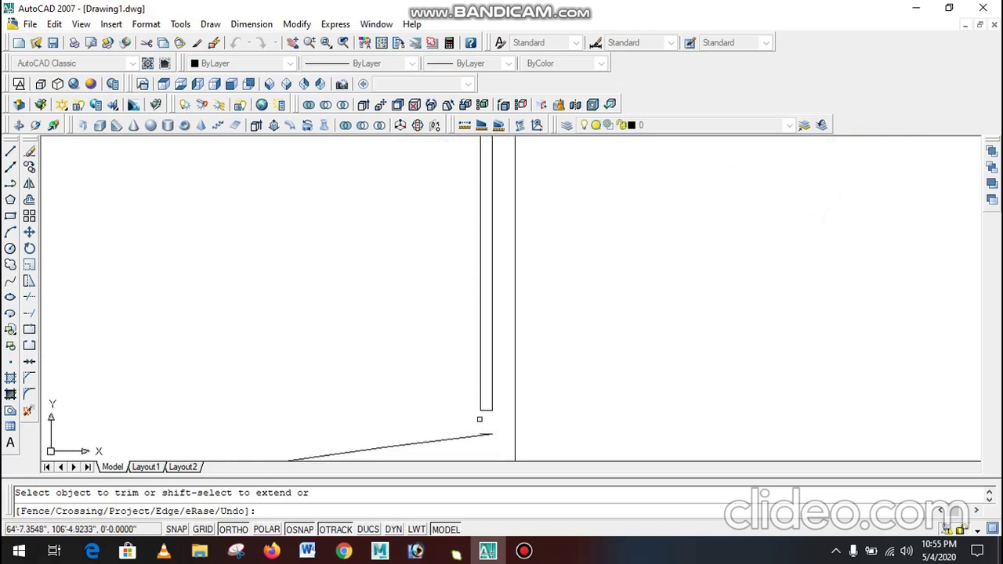
{"action": "scroll", "coordinate": [480, 420], "scroll_direction": "up", "scroll_amount": 2}
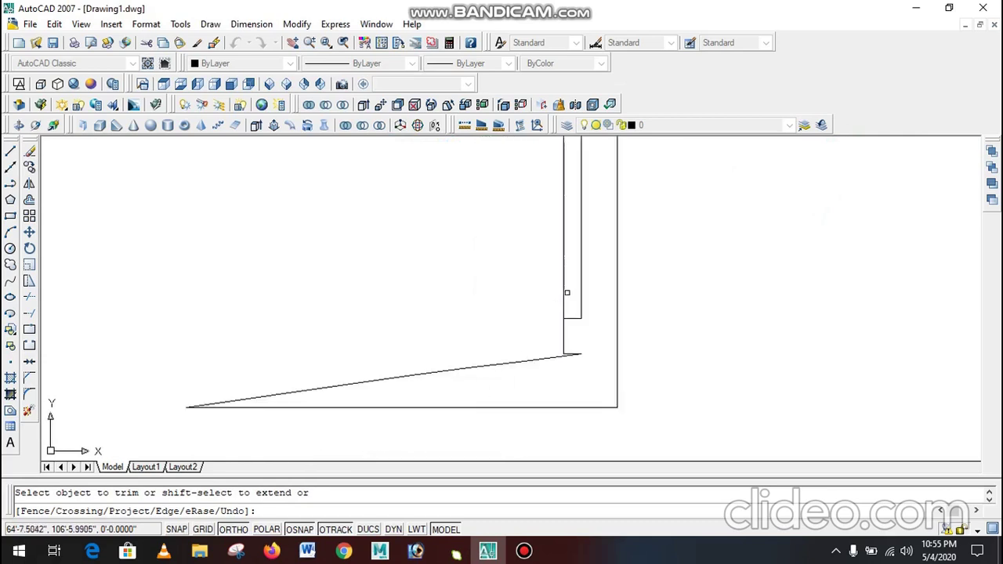
{"action": "left_click", "coordinate": [575, 296]}
{"action": "left_click", "coordinate": [546, 284]}
{"action": "scroll", "coordinate": [527, 384], "scroll_direction": "down", "scroll_amount": 2}
{"action": "scroll", "coordinate": [566, 363], "scroll_direction": "up", "scroll_amount": 5}
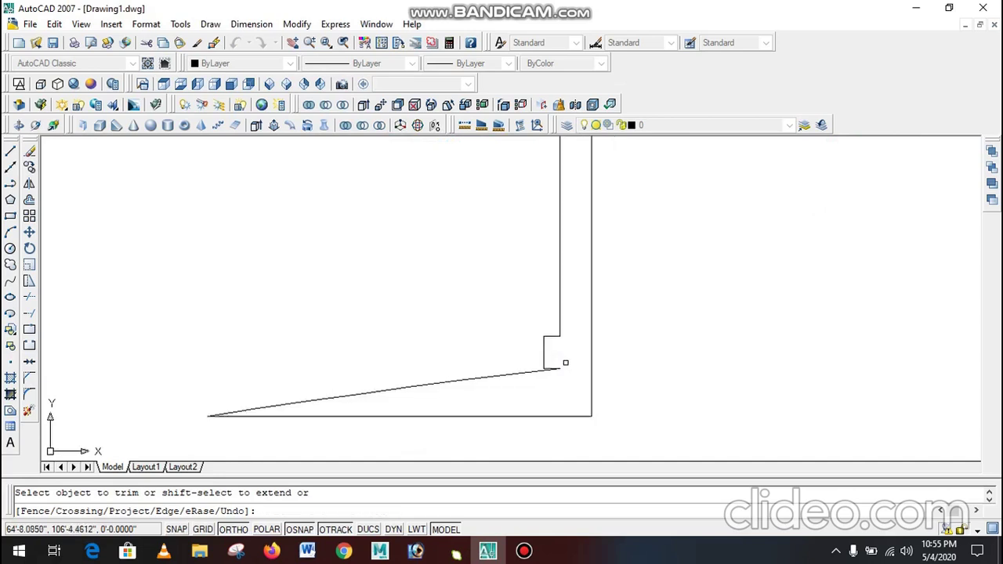
{"action": "scroll", "coordinate": [514, 400], "scroll_direction": "down", "scroll_amount": 9}
{"action": "scroll", "coordinate": [516, 400], "scroll_direction": "down", "scroll_amount": 2}
{"action": "key", "text": "Escape"}
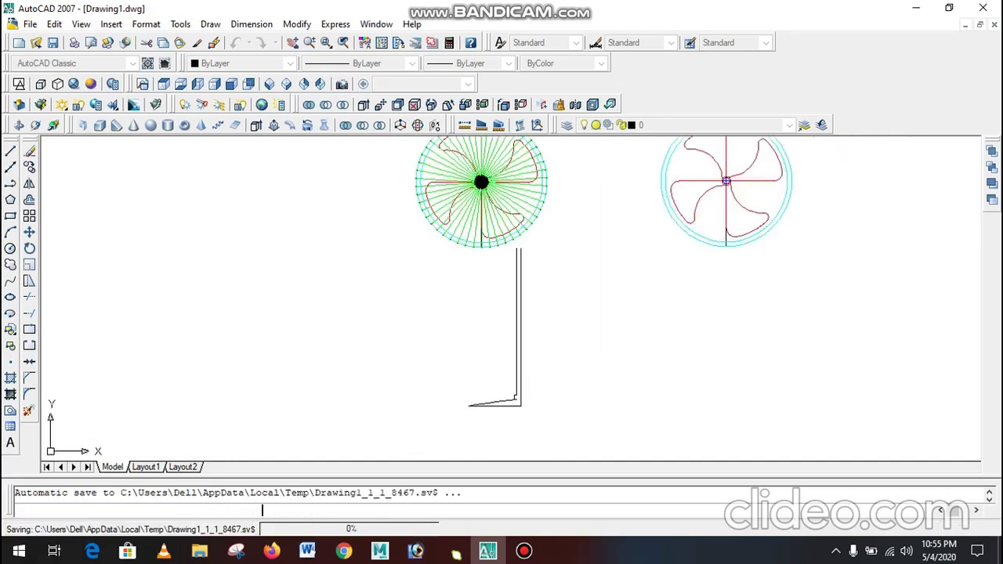
- Draw a short horizontal line closing the top of the post between its two vertical edges
{"action": "scroll", "coordinate": [516, 258], "scroll_direction": "up", "scroll_amount": 3}
{"action": "type", "text": "l"}
{"action": "key", "text": "space"}
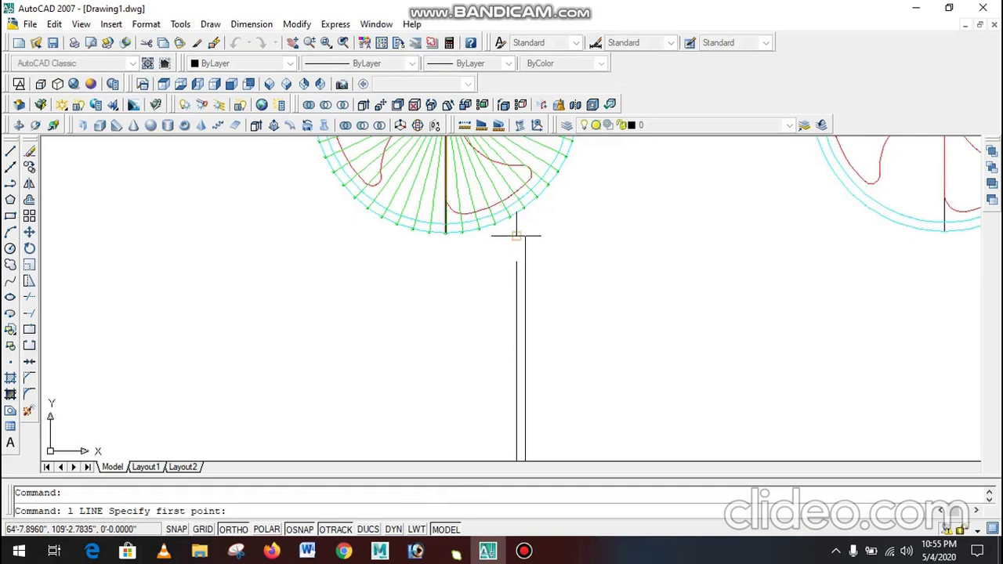
{"action": "left_click", "coordinate": [520, 234]}
{"action": "key", "text": "Escape"}
- Try to create a boundary from a point inside the stand's half-profile
{"action": "scroll", "coordinate": [530, 276], "scroll_direction": "down", "scroll_amount": 6}
{"action": "scroll", "coordinate": [530, 276], "scroll_direction": "up", "scroll_amount": 5}
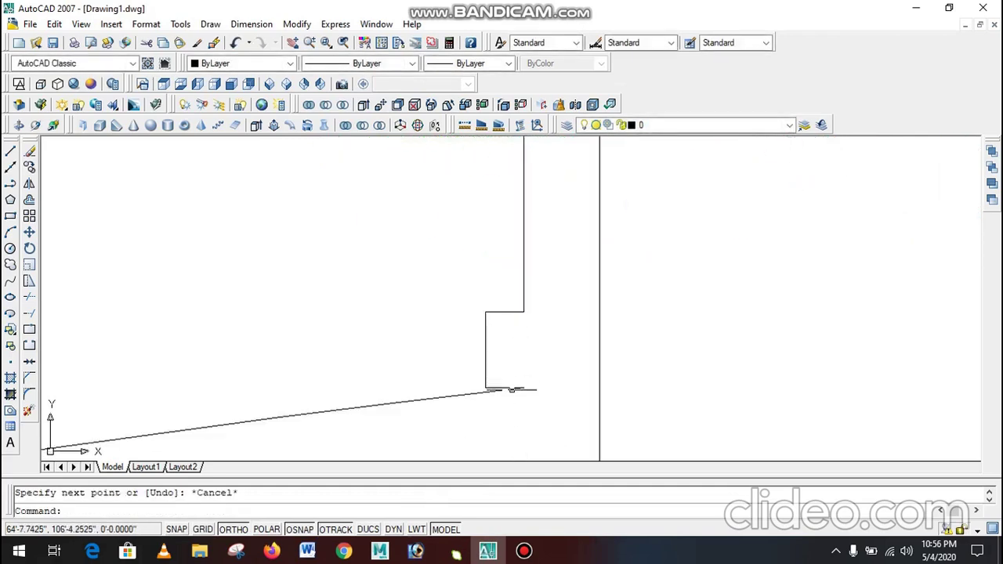
{"action": "scroll", "coordinate": [524, 395], "scroll_direction": "down", "scroll_amount": 5}
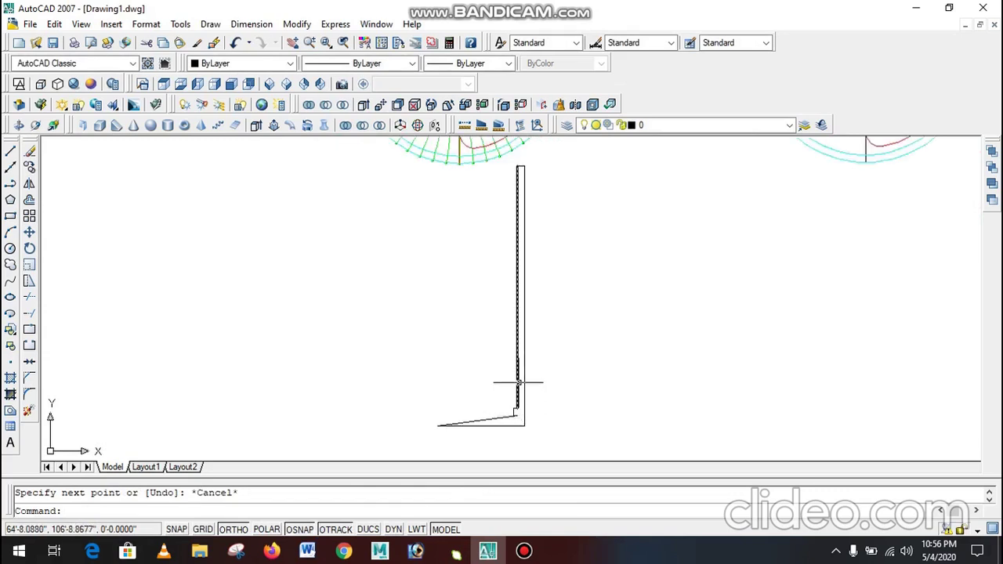
{"action": "key", "text": "Return"}
{"action": "left_click", "coordinate": [681, 118]}
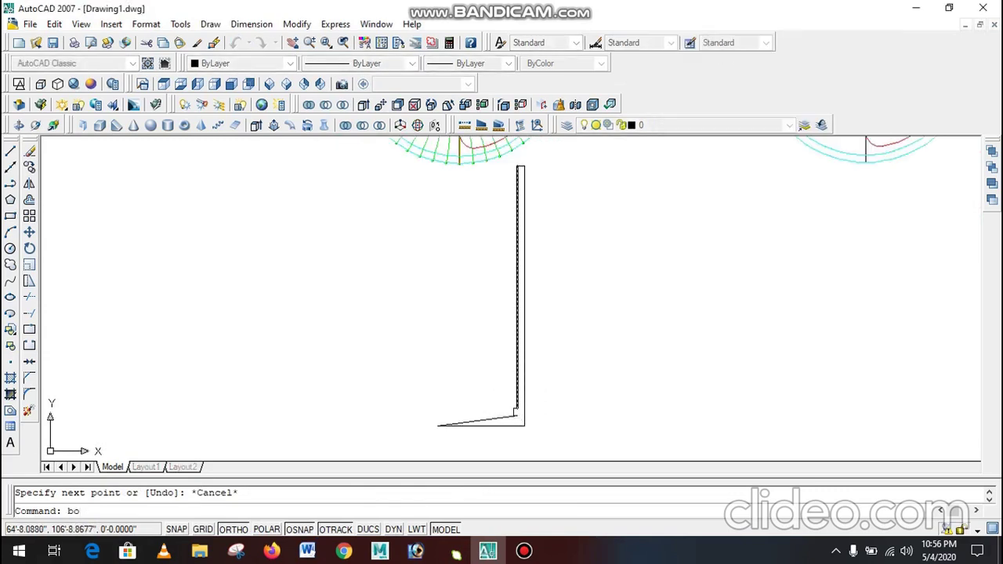
{"action": "left_click", "coordinate": [520, 289]}
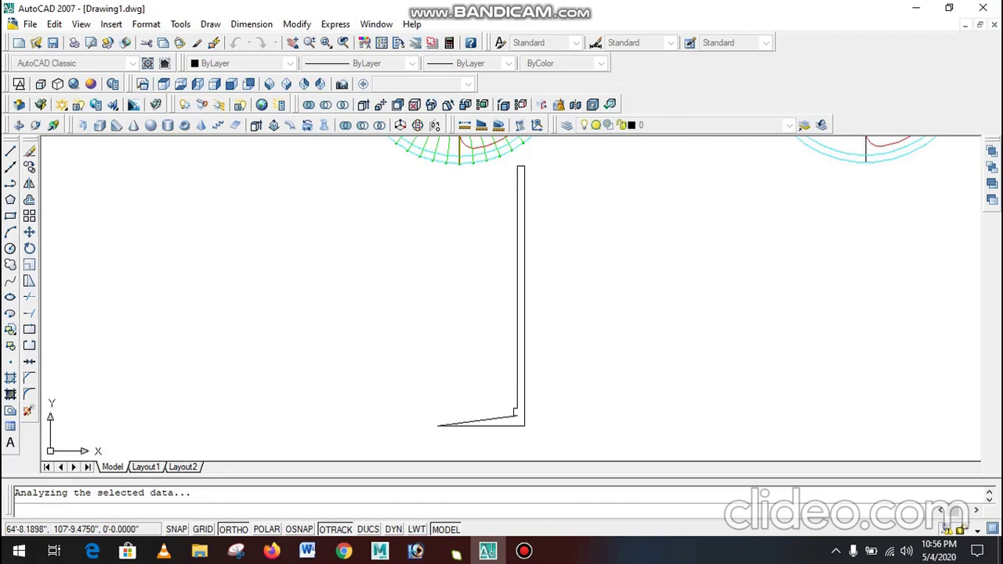
{"action": "scroll", "coordinate": [478, 291], "scroll_direction": "down", "scroll_amount": 2}
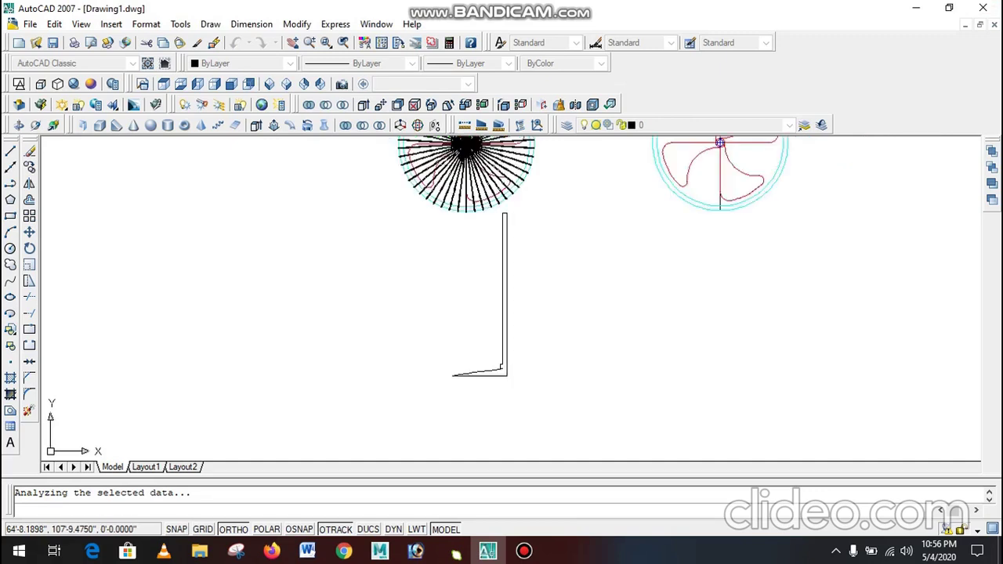
{"action": "scroll", "coordinate": [503, 297], "scroll_direction": "up", "scroll_amount": 2}
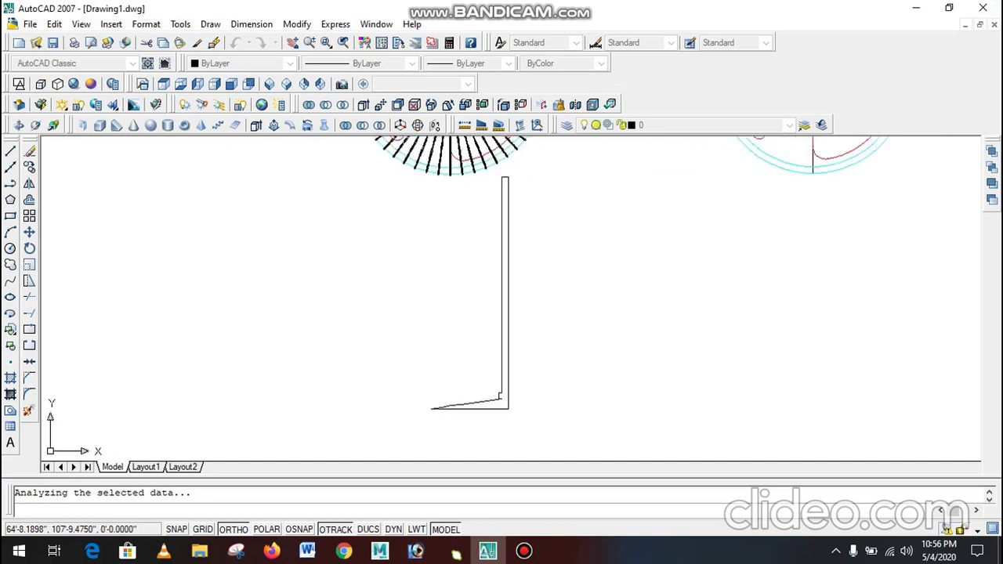
{"action": "key", "text": "Escape"}
{"action": "key", "text": "Escape"}
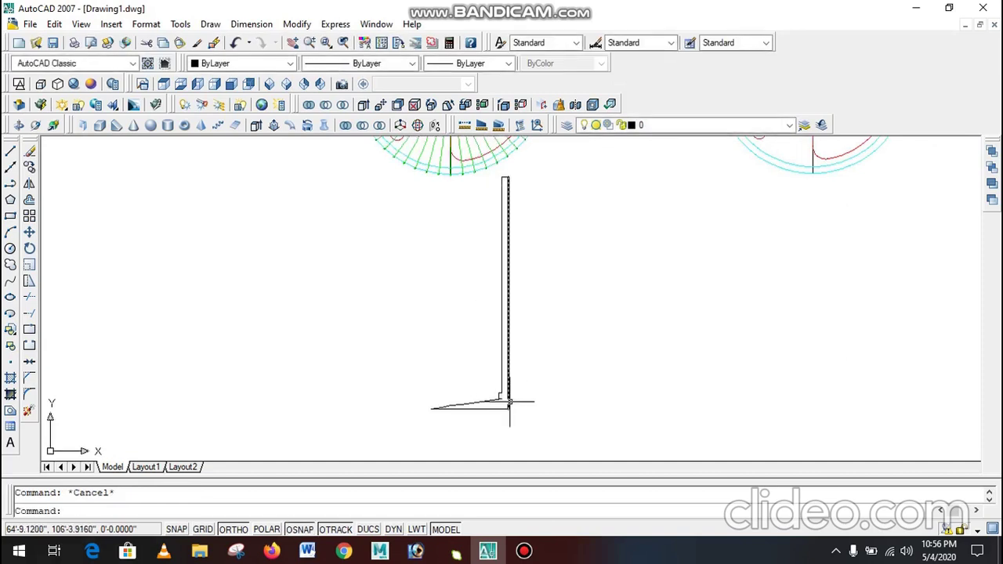
{"action": "scroll", "coordinate": [509, 402], "scroll_direction": "up", "scroll_amount": 10}
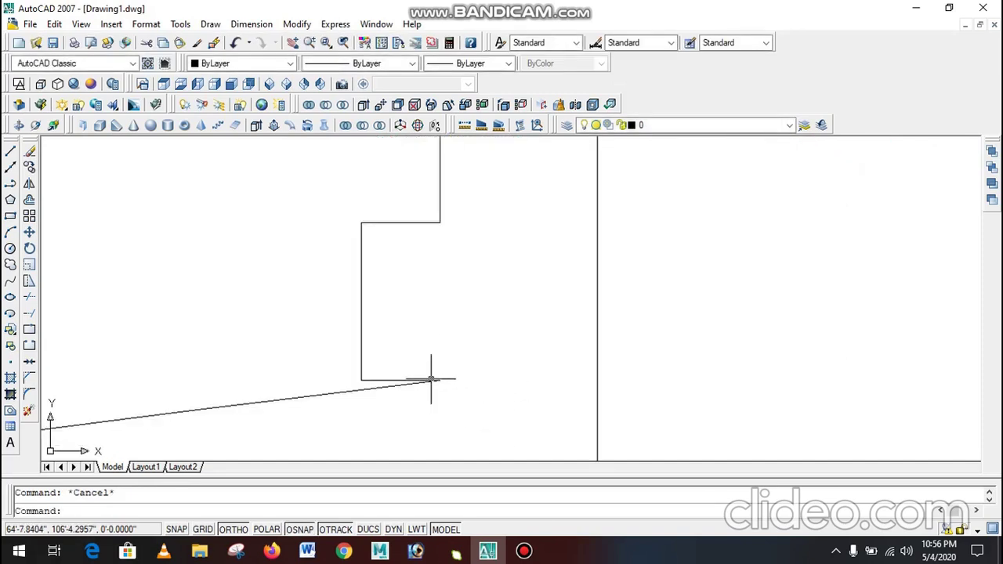
{"action": "scroll", "coordinate": [439, 388], "scroll_direction": "down", "scroll_amount": 3}
{"action": "scroll", "coordinate": [490, 400], "scroll_direction": "up", "scroll_amount": 6}
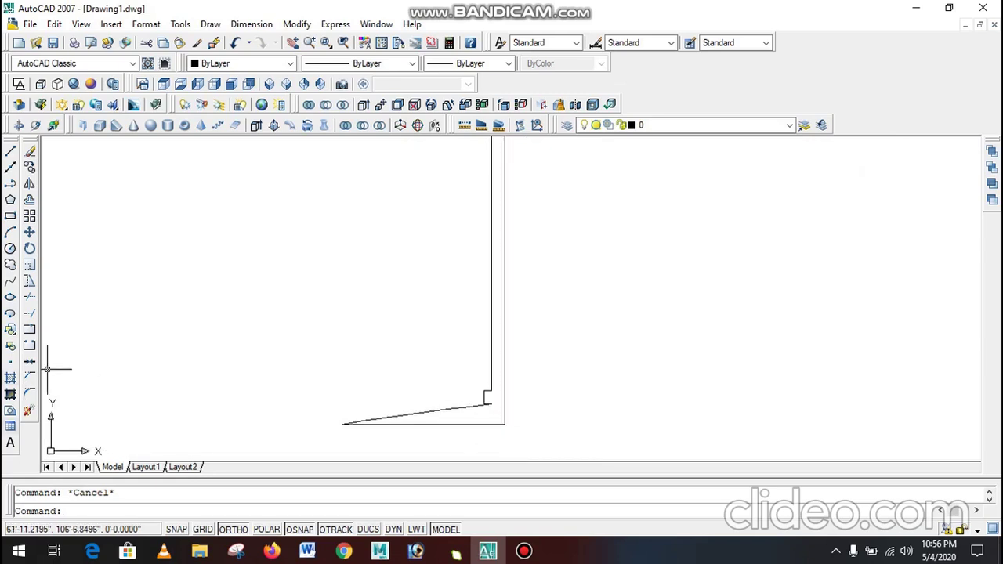
{"action": "left_click", "coordinate": [10, 411]}
{"action": "scroll", "coordinate": [494, 408], "scroll_direction": "down", "scroll_amount": 4}
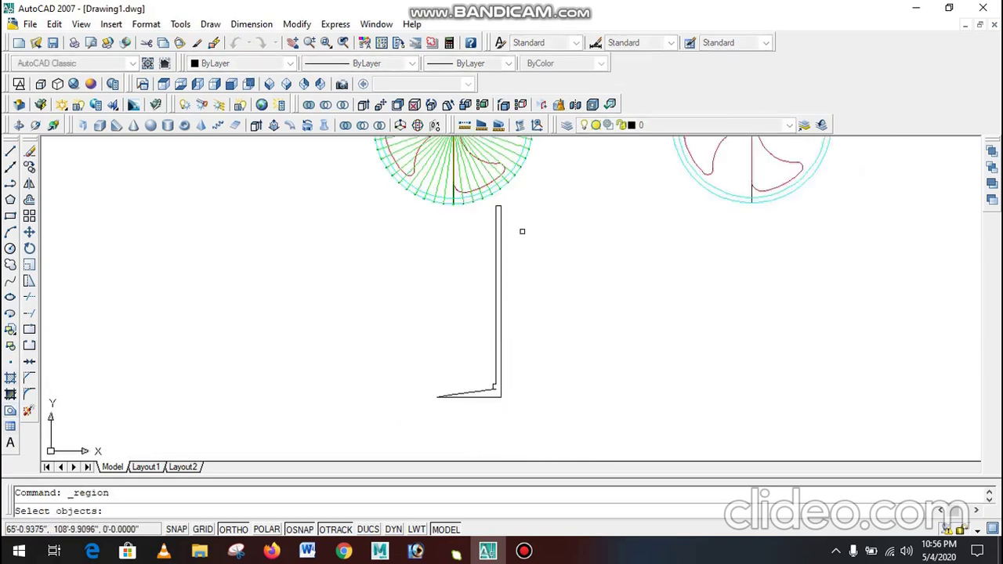
{"action": "left_click", "coordinate": [512, 203]}
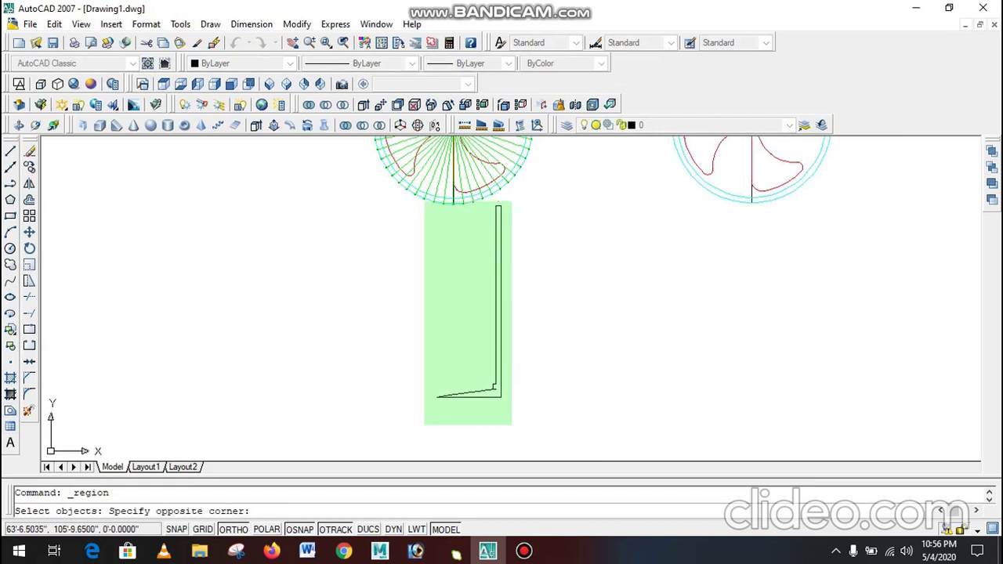
{"action": "left_click", "coordinate": [505, 390]}
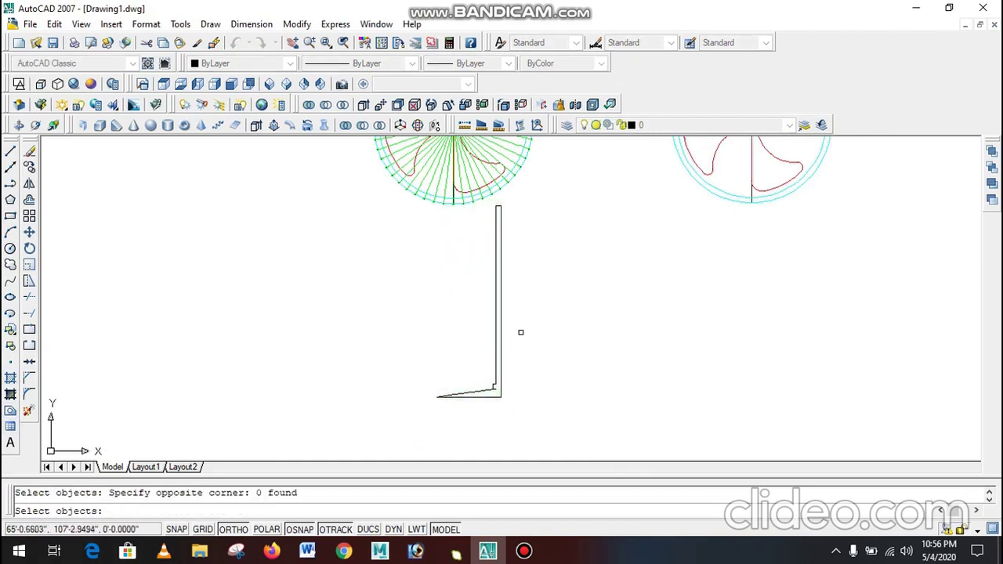
{"action": "key", "text": "Escape"}
- Move the whole stand half-profile a short distance straight down, clear of the fan cage
{"action": "type", "text": "m"}
{"action": "key", "text": "Return"}
{"action": "left_click", "coordinate": [512, 203]}
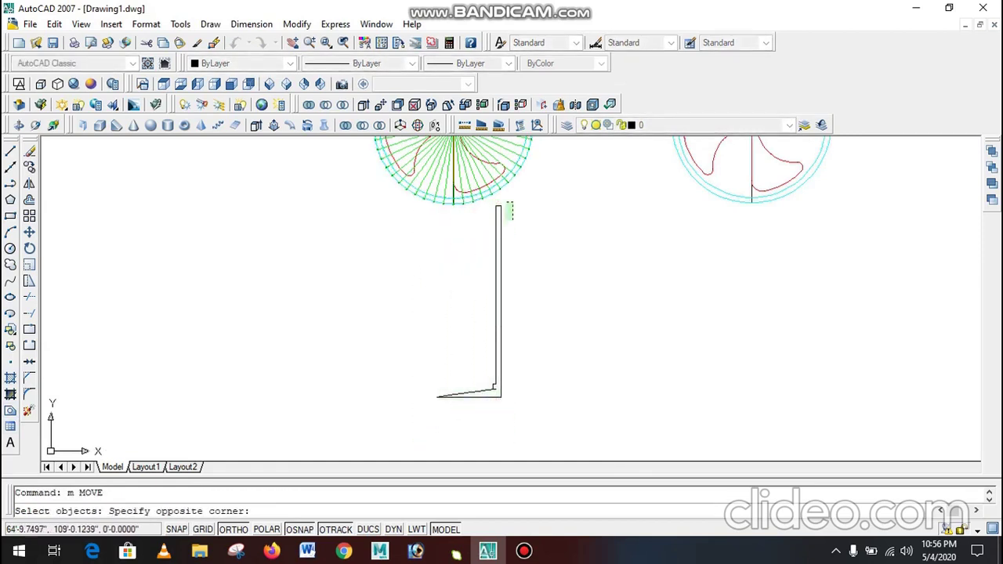
{"action": "left_click", "coordinate": [488, 408]}
{"action": "key", "text": "Return"}
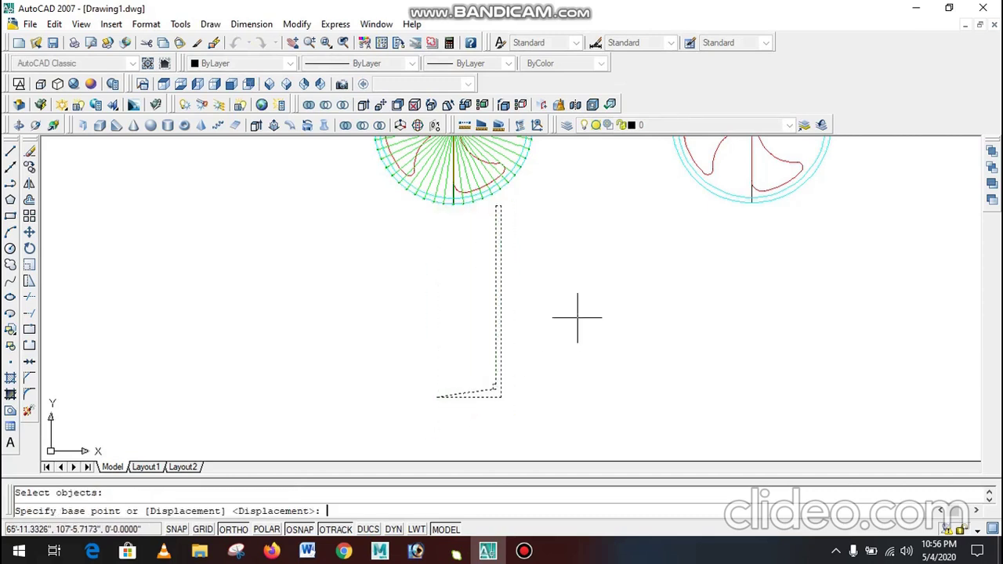
{"action": "left_click", "coordinate": [561, 309]}
{"action": "left_click", "coordinate": [560, 341]}
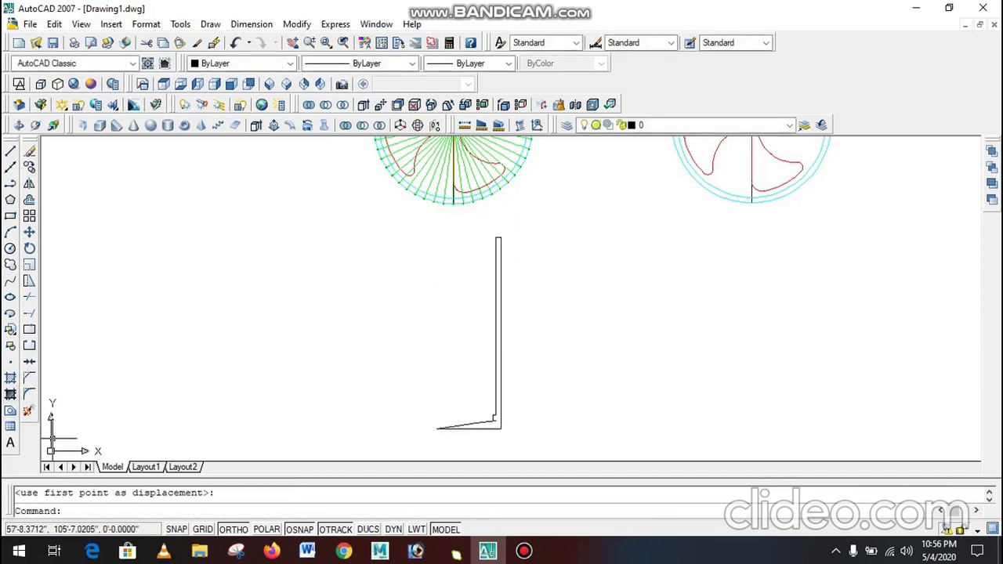
- Convert the closed half-profile of the stand and base into a region
{"action": "left_click", "coordinate": [10, 410]}
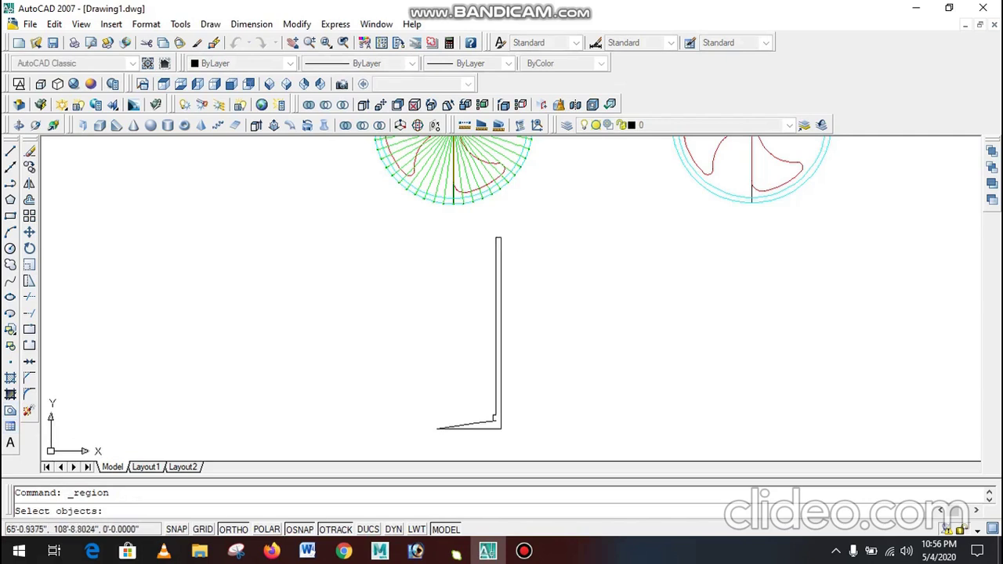
{"action": "left_click", "coordinate": [525, 230]}
{"action": "left_click", "coordinate": [420, 447]}
{"action": "key", "text": "Return"}
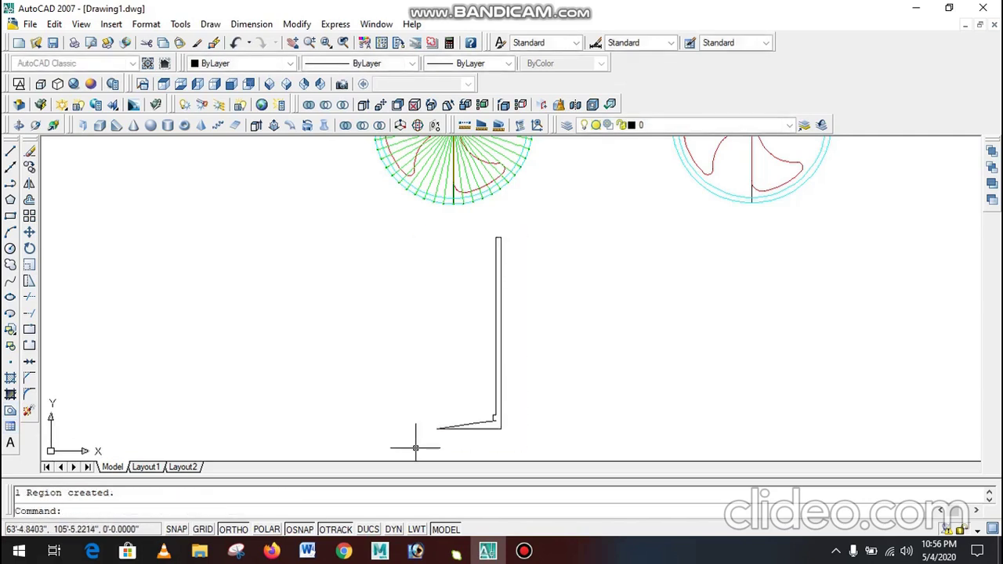
- Revolve the stand's region a full 360 degrees about the post's long outer vertical edge running up from the base
{"action": "scroll", "coordinate": [501, 424], "scroll_direction": "up", "scroll_amount": 1}
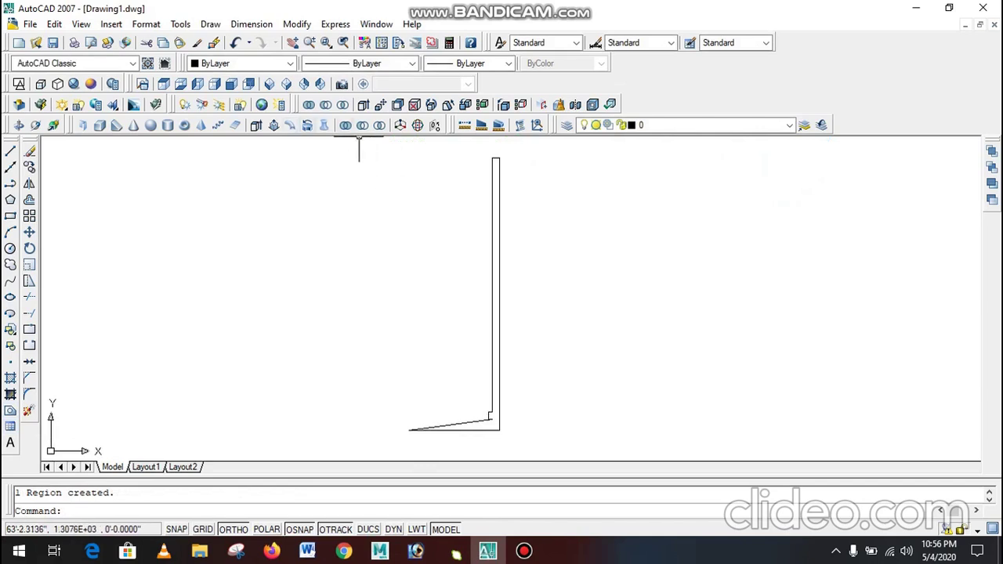
{"action": "left_click", "coordinate": [308, 125]}
{"action": "left_click", "coordinate": [492, 246]}
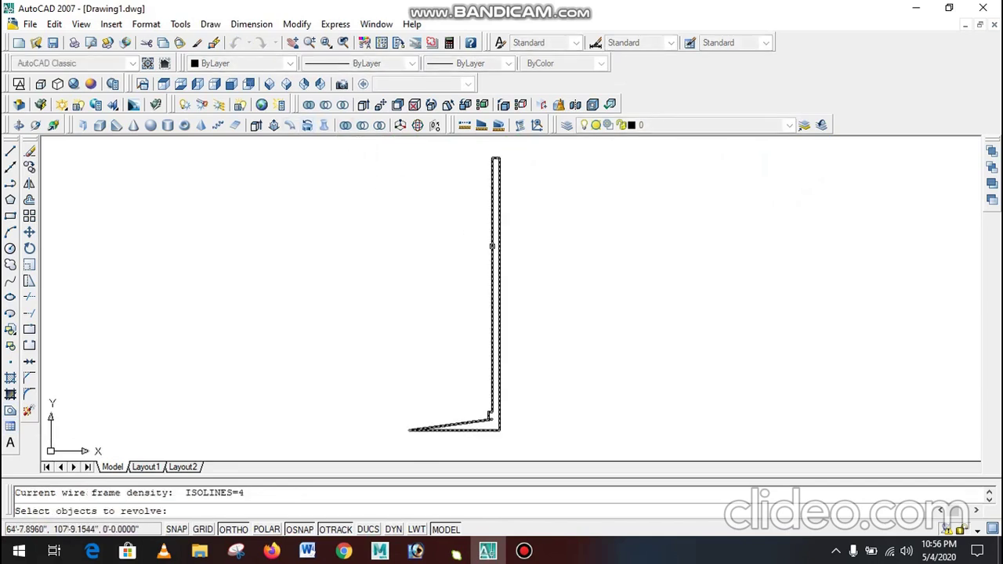
{"action": "key", "text": "Return"}
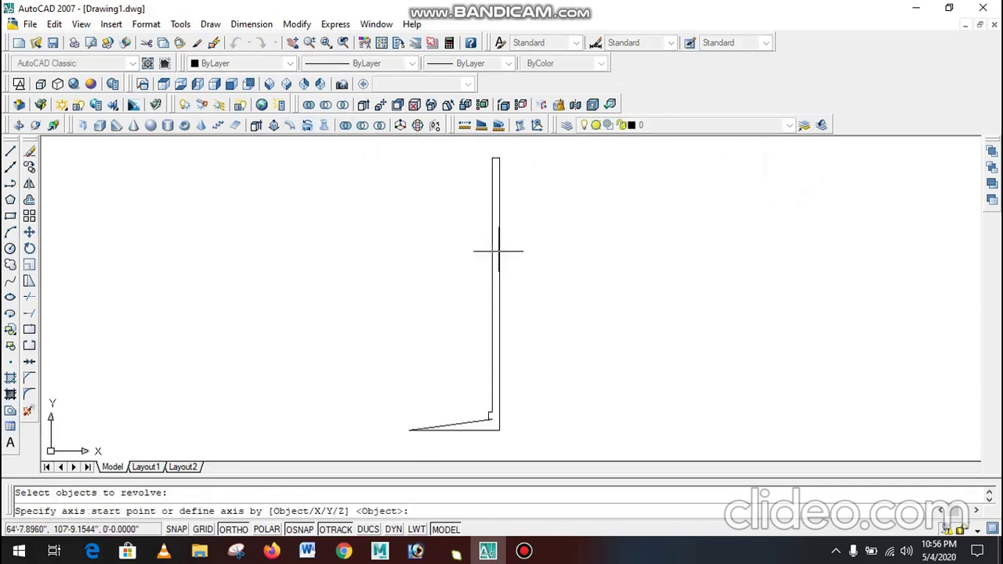
{"action": "left_click", "coordinate": [500, 429]}
{"action": "left_click", "coordinate": [505, 155]}
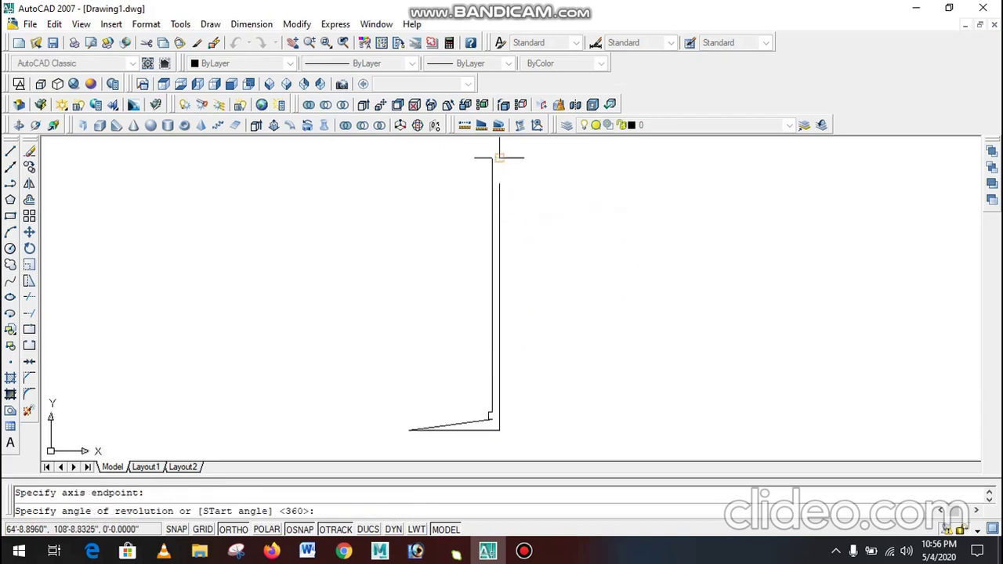
{"action": "key", "text": "Return"}
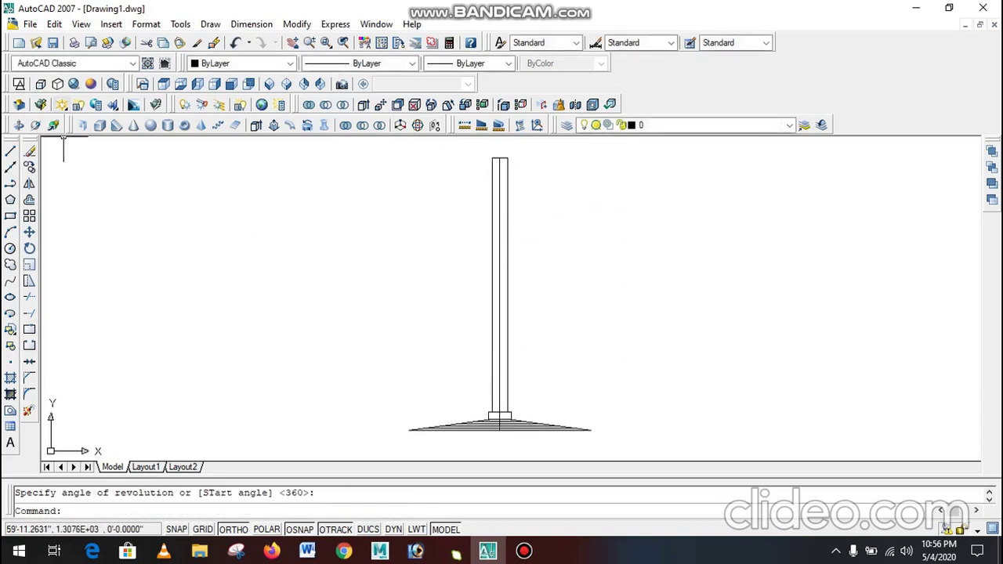
- Shade the model in the Conceptual style, orbit to inspect the revolved stand, and restore the top view
{"action": "left_click", "coordinate": [91, 84]}
{"action": "left_click", "coordinate": [36, 125]}
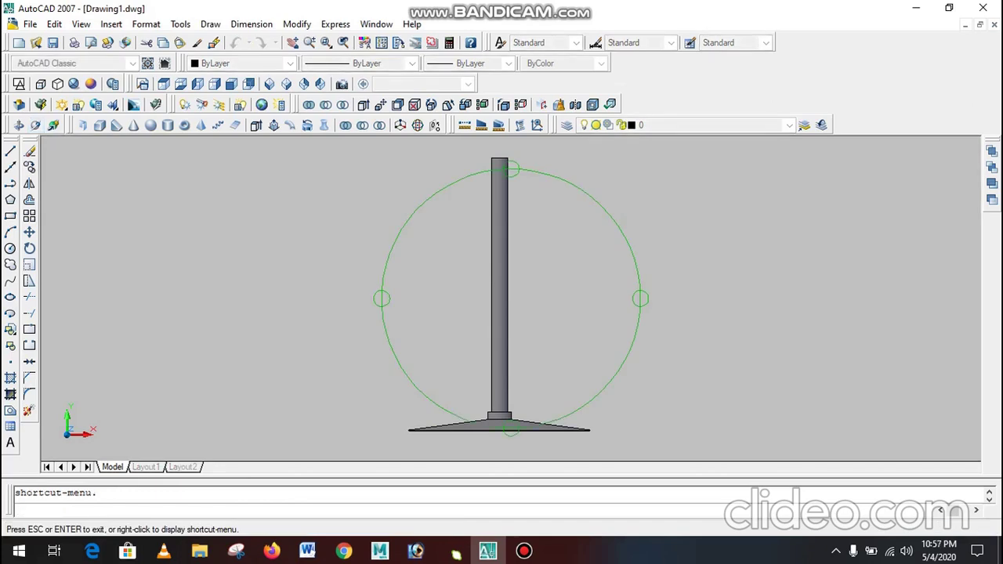
{"action": "mouse_move", "coordinate": [503, 274]}
{"action": "left_mouse_down"}
{"action": "mouse_move", "coordinate": [505, 317]}
{"action": "mouse_move", "coordinate": [503, 293]}
{"action": "mouse_move", "coordinate": [485, 328]}
{"action": "mouse_move", "coordinate": [492, 304]}
{"action": "left_mouse_up"}
{"action": "key", "text": "Escape"}
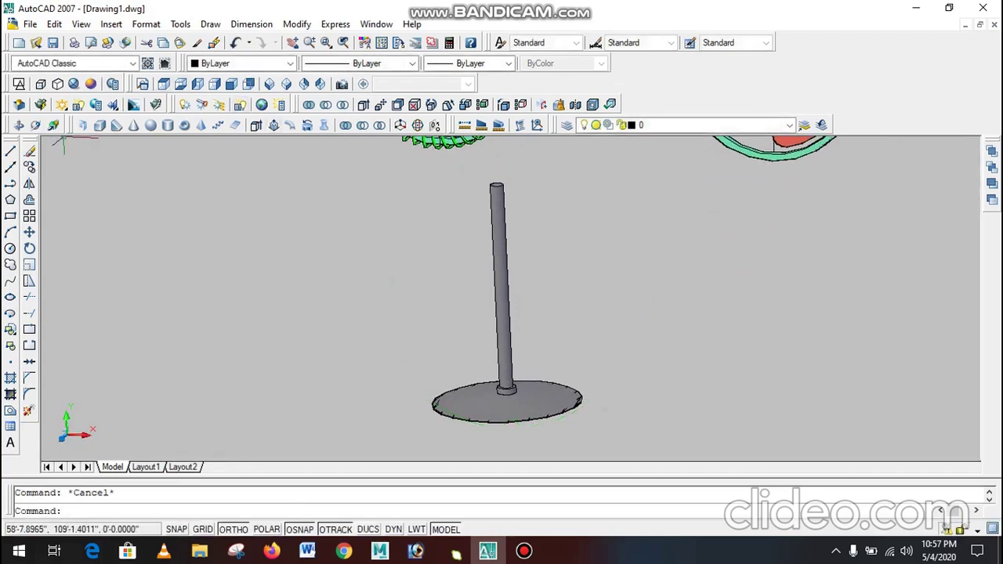
{"action": "scroll", "coordinate": [510, 331], "scroll_direction": "down", "scroll_amount": 2}
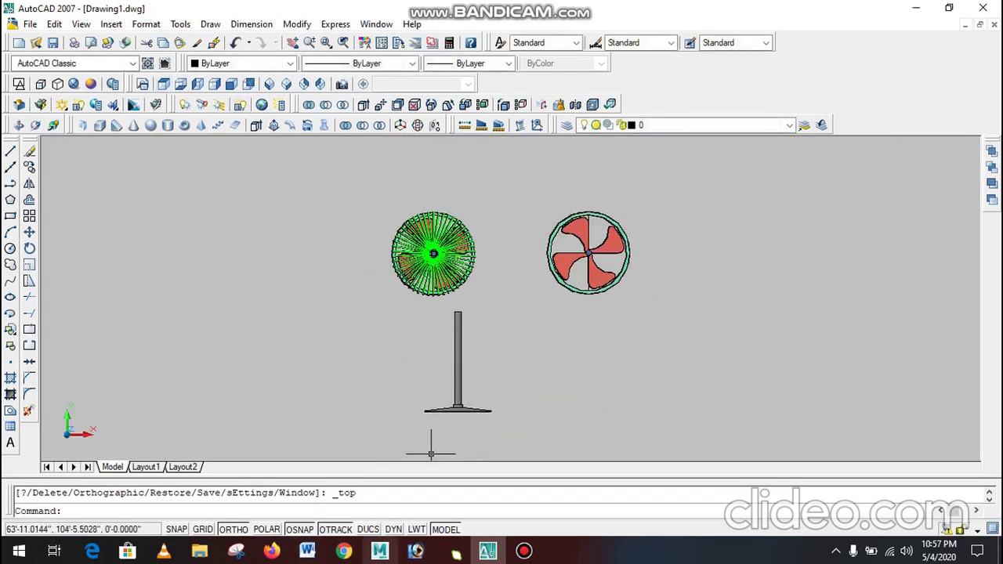
- Switch to the Word document and examine the pedestal fan's reference picture and drawing
{"action": "left_click", "coordinate": [307, 550]}
{"action": "scroll", "coordinate": [502, 314], "scroll_direction": "up", "scroll_amount": 3}
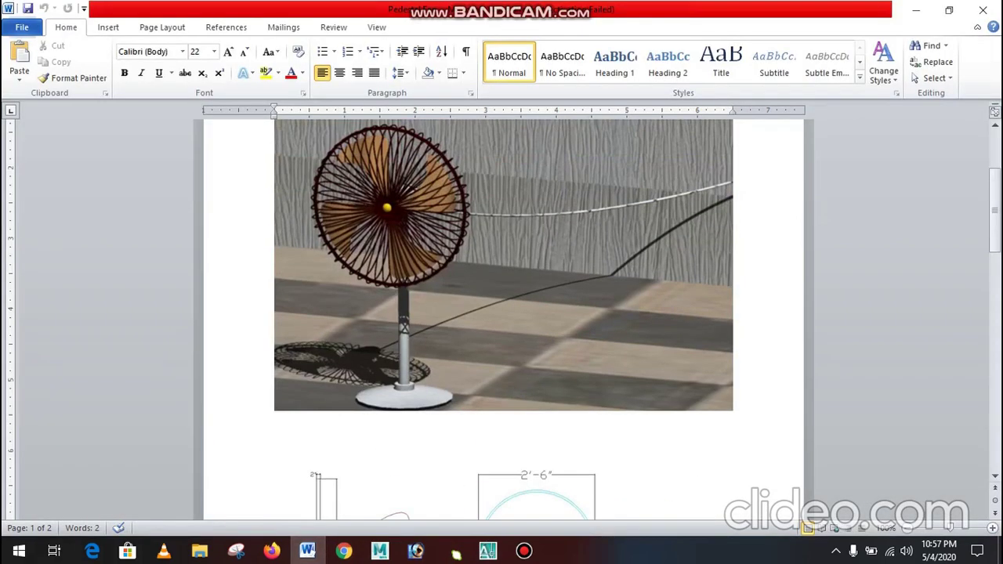
{"action": "scroll", "coordinate": [502, 314], "scroll_direction": "down", "scroll_amount": 10}
{"action": "scroll", "coordinate": [501, 314], "scroll_direction": "up", "scroll_amount": 3}
{"action": "scroll", "coordinate": [502, 314], "scroll_direction": "up", "scroll_amount": 10}
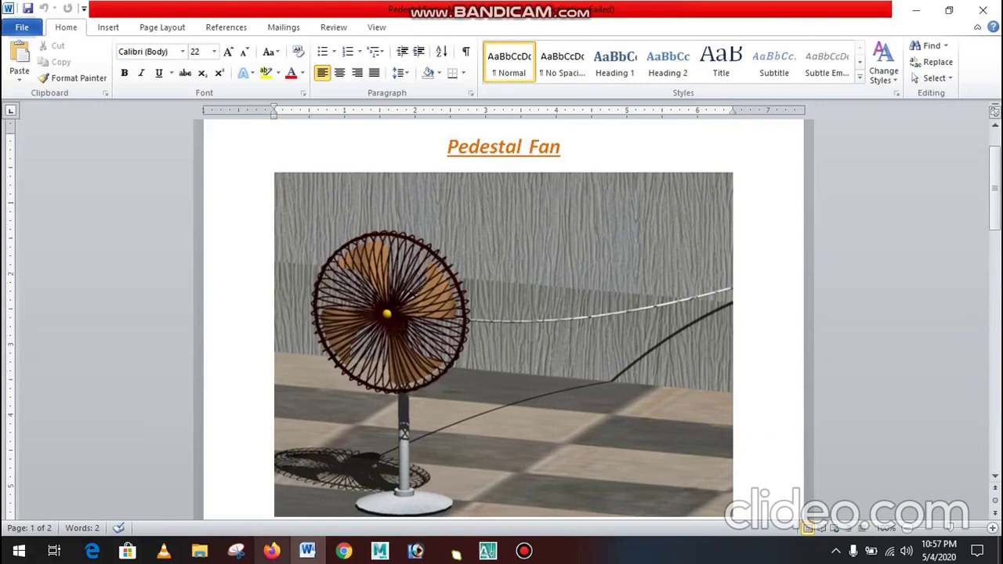
- Open the F3 picture from the Pedestal Fan folder in Music, examine how the post sits behind the cage, and return to AutoCAD
{"action": "left_click", "coordinate": [199, 551]}
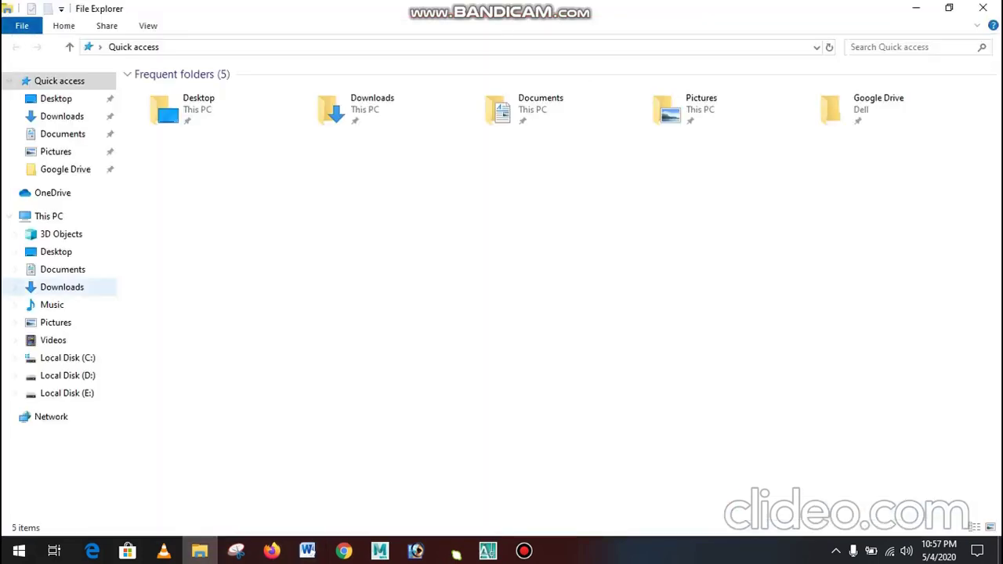
{"action": "left_click", "coordinate": [52, 305]}
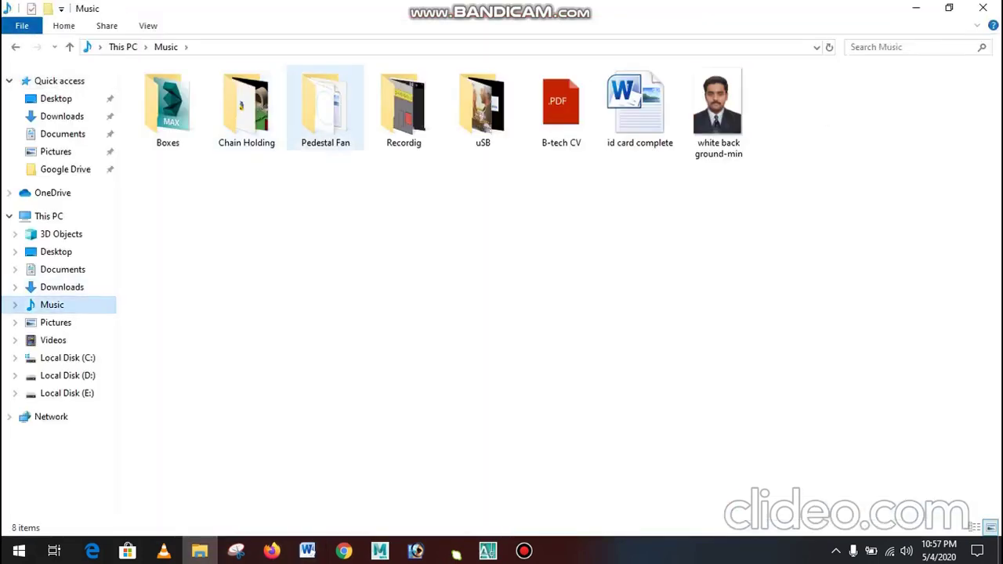
{"action": "double_click", "coordinate": [325, 105]}
{"action": "double_click", "coordinate": [403, 109]}
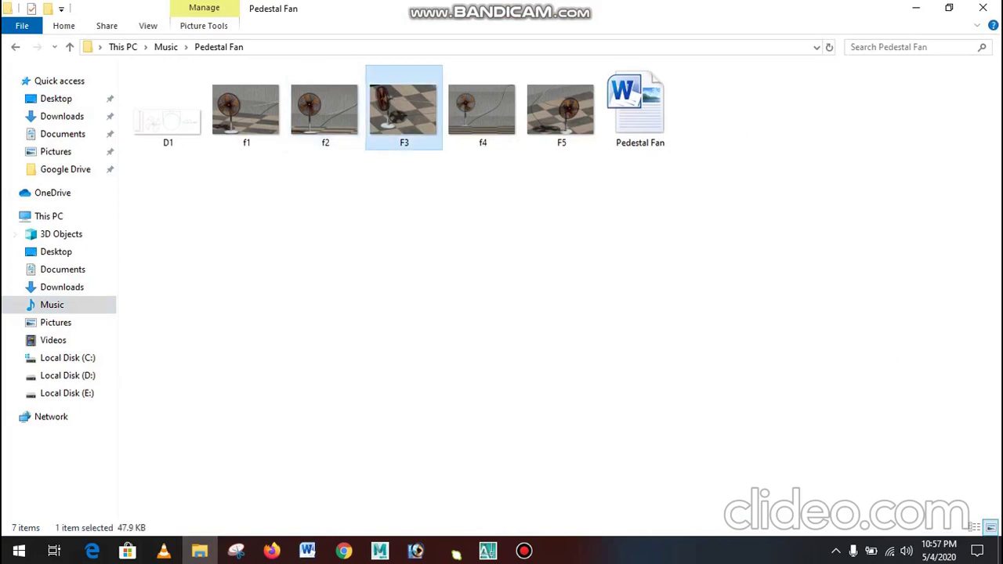
{"action": "scroll", "coordinate": [441, 198], "scroll_direction": "up", "scroll_amount": 5}
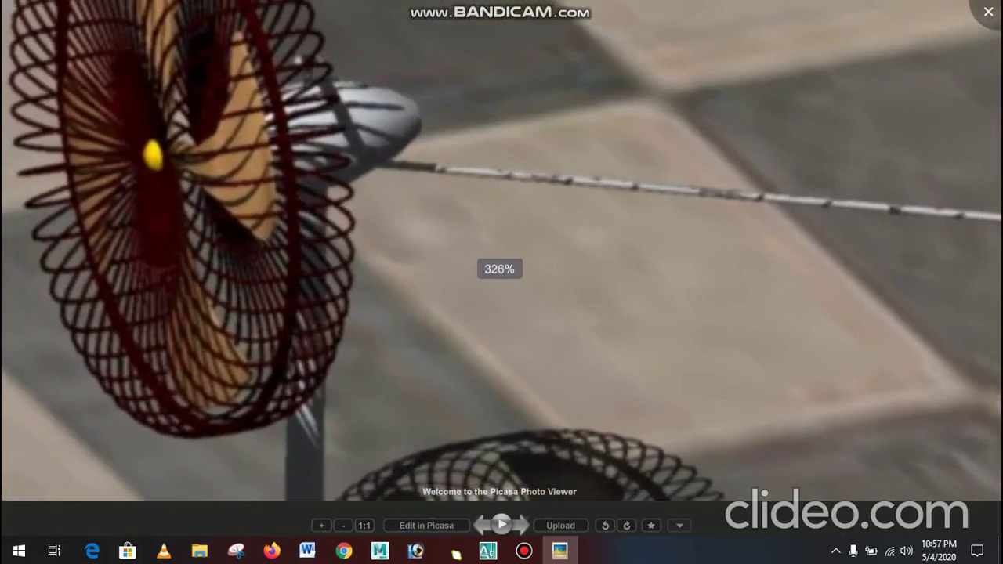
{"action": "scroll", "coordinate": [502, 258], "scroll_direction": "down", "scroll_amount": 3}
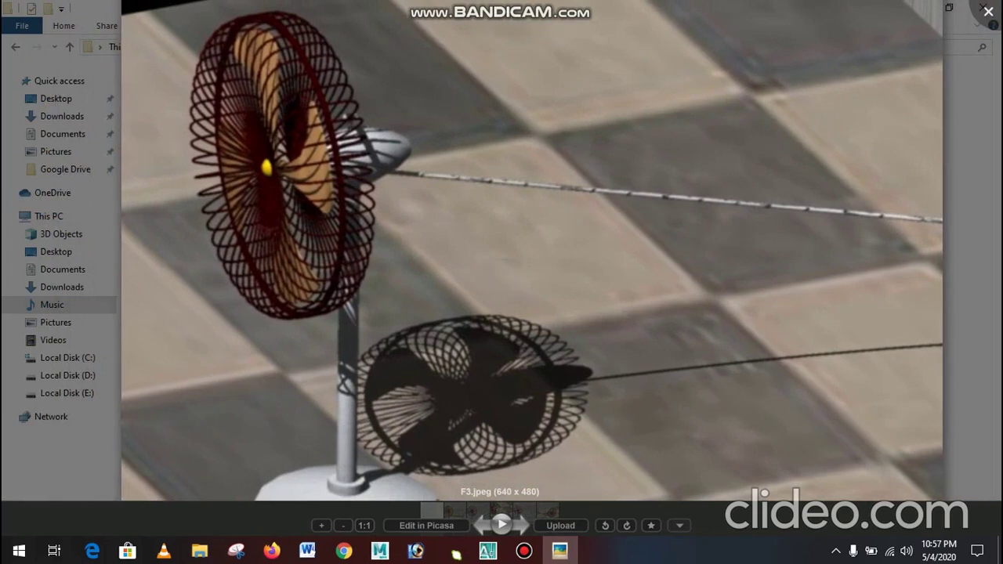
{"action": "scroll", "coordinate": [501, 258], "scroll_direction": "down", "scroll_amount": 1}
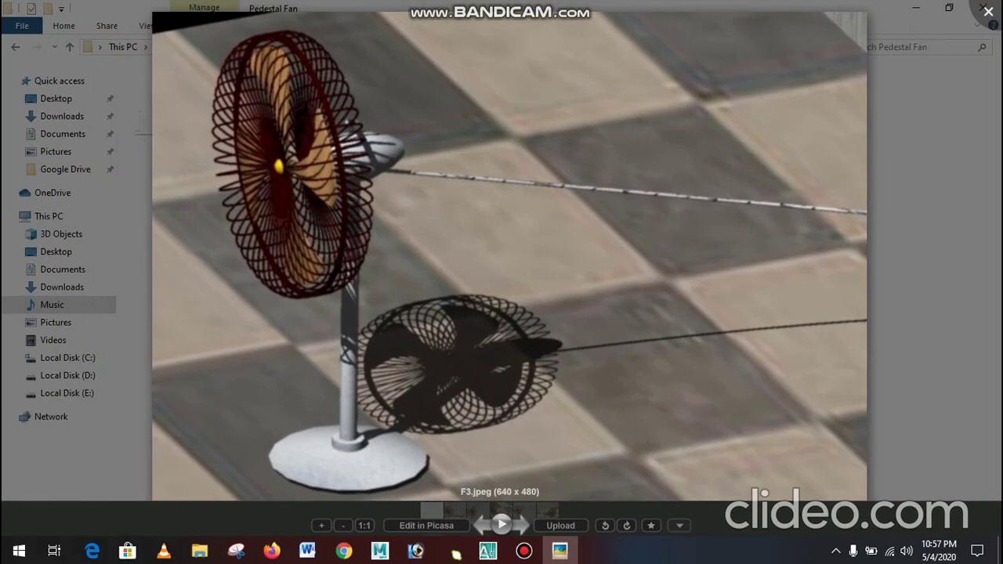
{"action": "scroll", "coordinate": [501, 258], "scroll_direction": "down", "scroll_amount": 2}
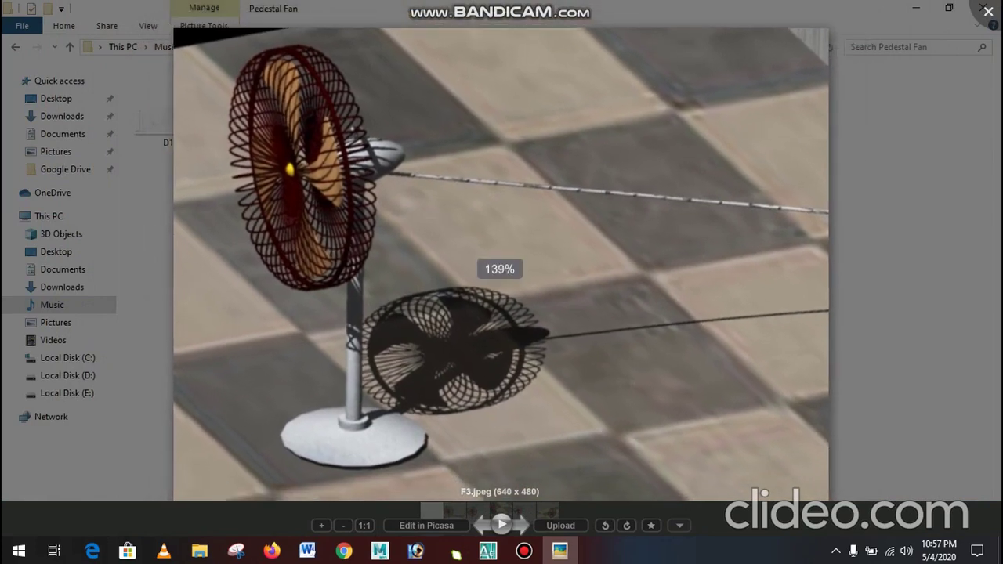
{"action": "scroll", "coordinate": [502, 259], "scroll_direction": "down", "scroll_amount": 3}
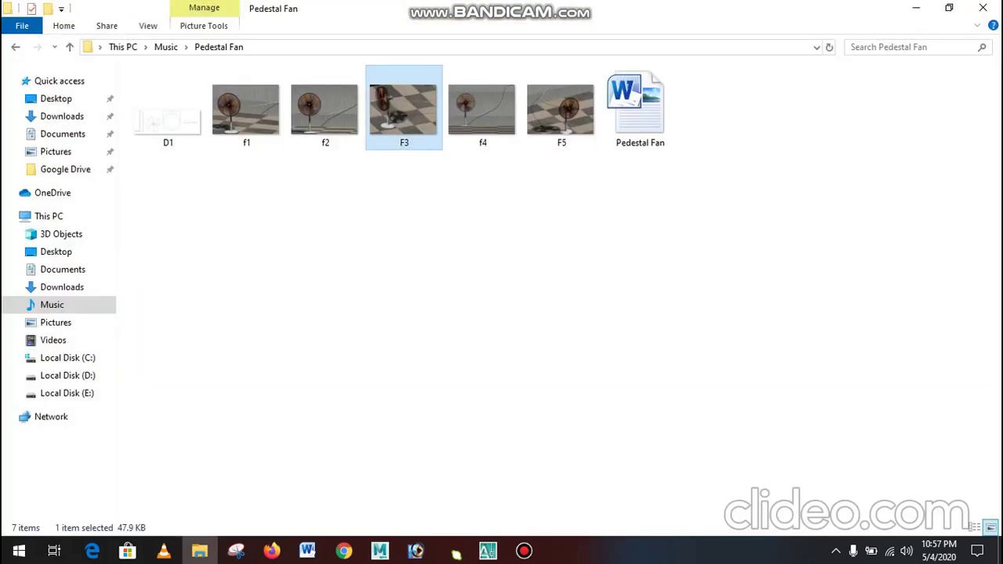
{"action": "left_click", "coordinate": [916, 9]}
{"action": "left_click", "coordinate": [487, 551]}
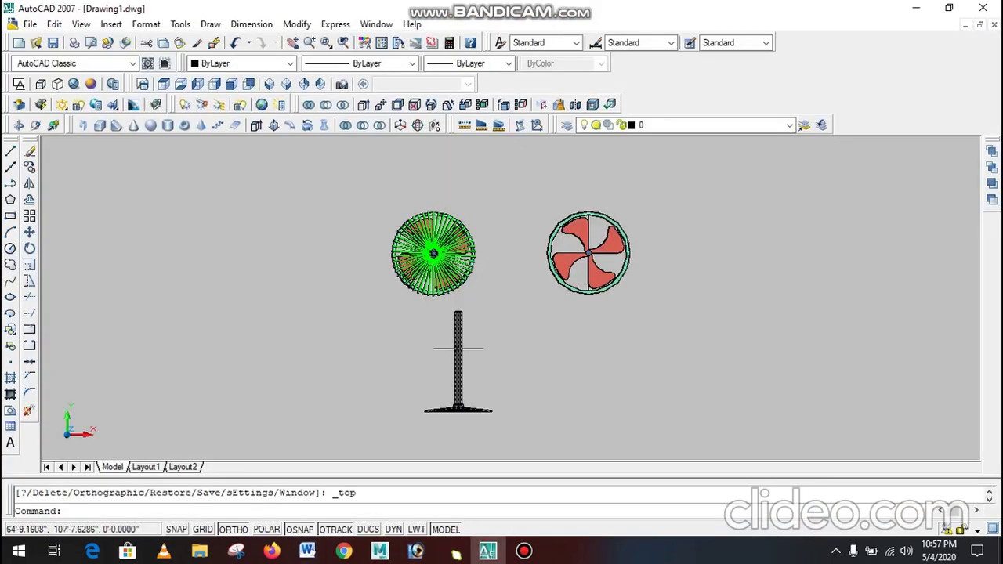
- Display the model in 2D wireframe and move the stand about 1'-7" straight up, so the post's top is level with the fan hub
{"action": "scroll", "coordinate": [488, 336], "scroll_direction": "down", "scroll_amount": 1}
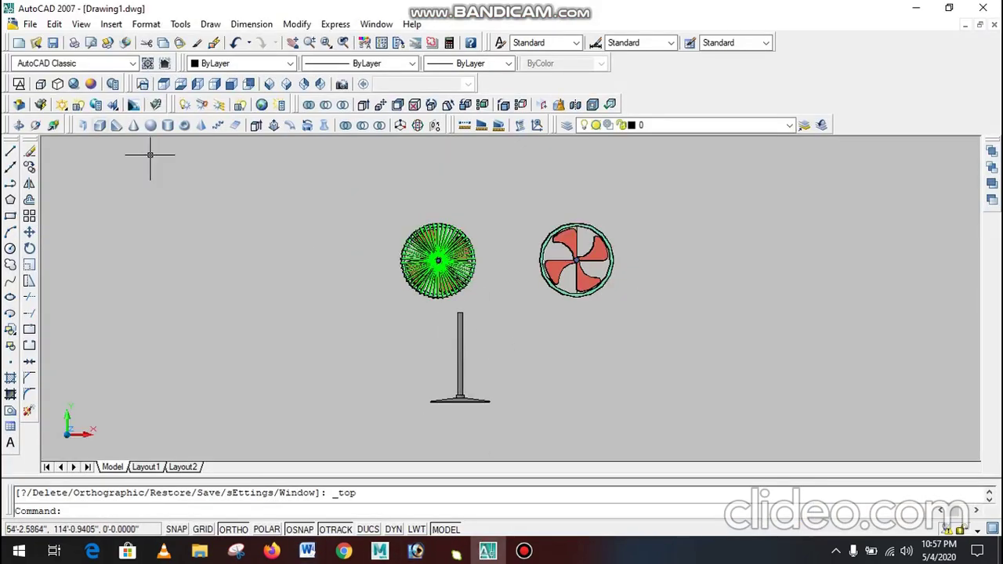
{"action": "left_click", "coordinate": [19, 84]}
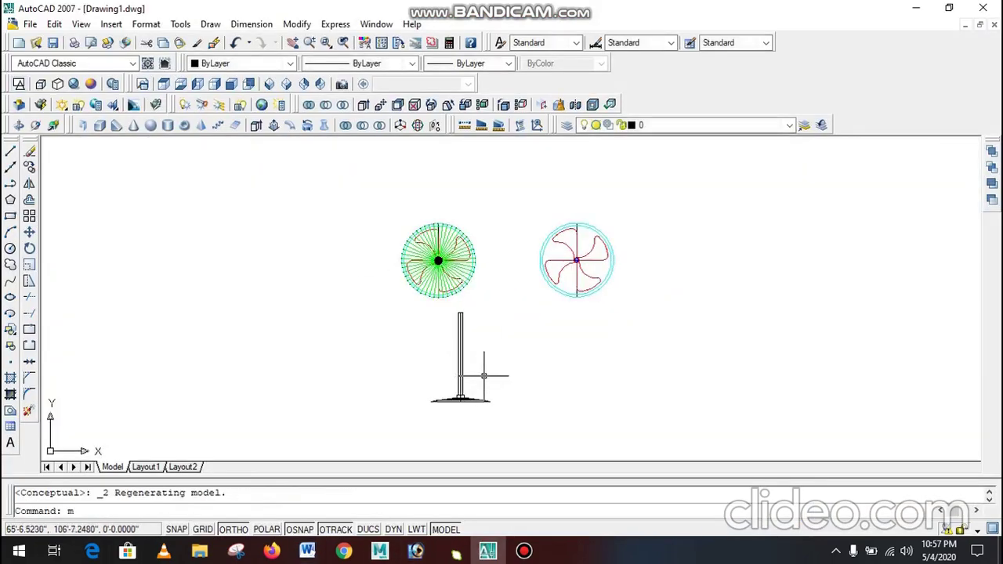
{"action": "type", "text": "m"}
{"action": "key", "text": "Return"}
{"action": "left_click", "coordinate": [483, 376]}
{"action": "left_click", "coordinate": [434, 415]}
{"action": "key", "text": "Return"}
{"action": "left_click", "coordinate": [460, 396]}
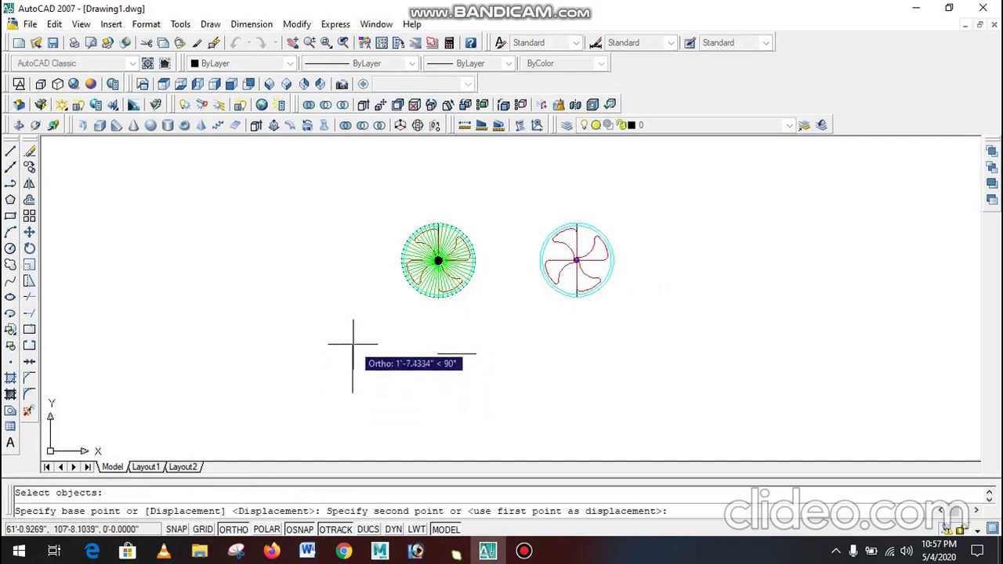
{"action": "left_click", "coordinate": [353, 343]}
{"action": "scroll", "coordinate": [396, 296], "scroll_direction": "up", "scroll_amount": 1}
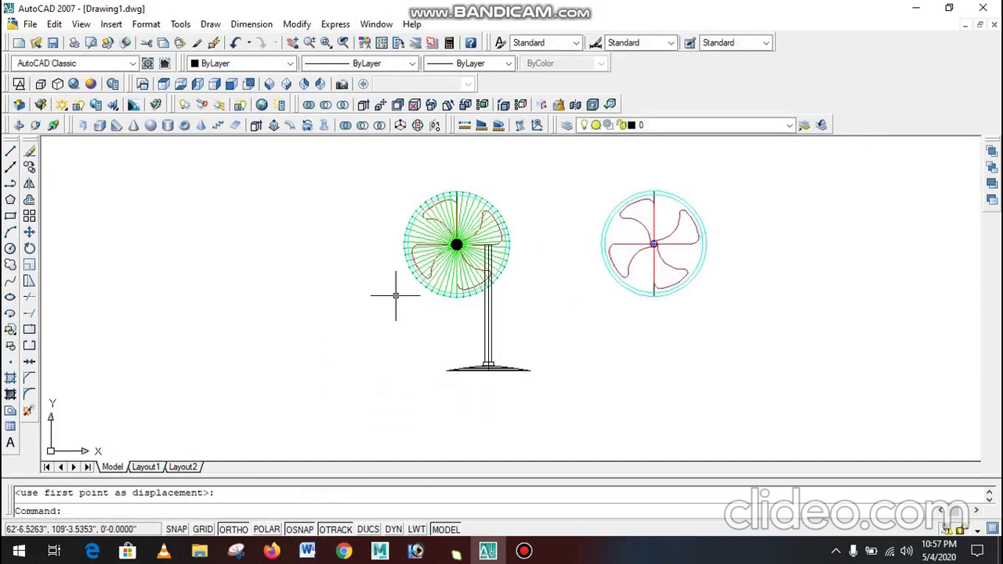
- Move the stand about 9" horizontally toward the caged fan's centre so the post lines up beneath the hub
{"action": "type", "text": "m"}
{"action": "key", "text": "Return"}
{"action": "left_click", "coordinate": [551, 363]}
{"action": "left_click", "coordinate": [465, 394]}
{"action": "key", "text": "Return"}
{"action": "left_click", "coordinate": [464, 396]}
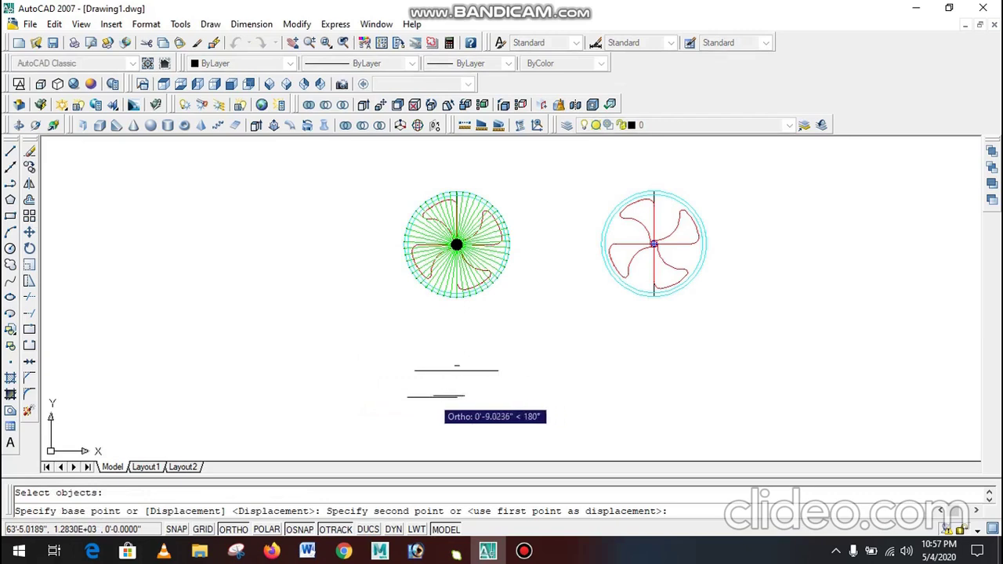
{"action": "left_click", "coordinate": [432, 398]}
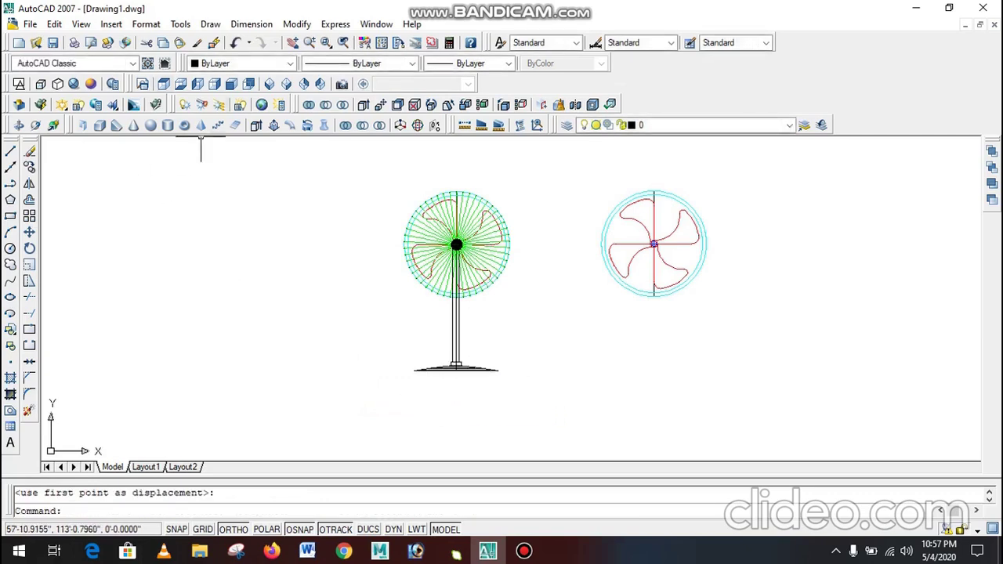
- In the right side view, move the stand backward until its post is clear behind the fan cage, and restore the top view
{"action": "left_click", "coordinate": [215, 84]}
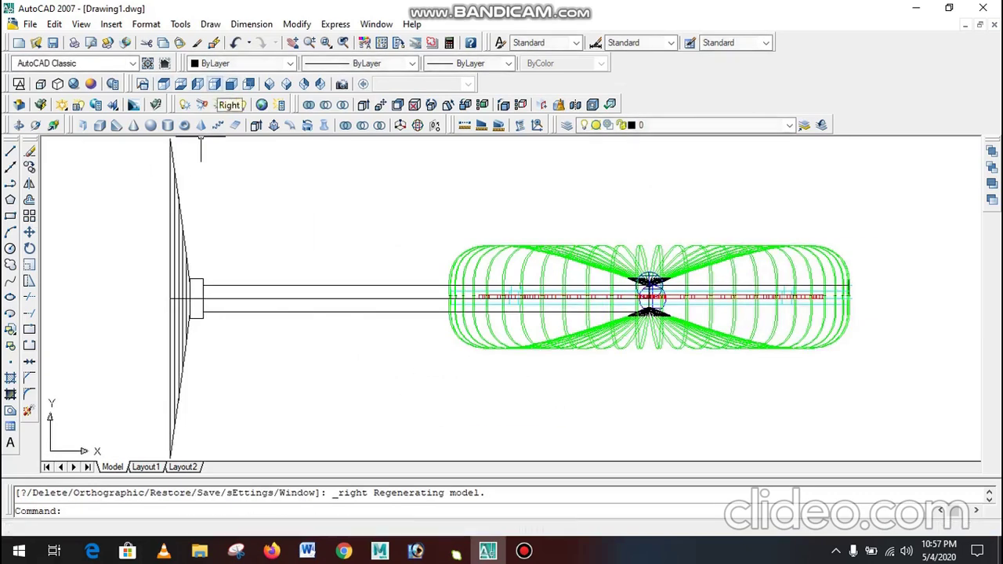
{"action": "scroll", "coordinate": [511, 251], "scroll_direction": "down", "scroll_amount": 2}
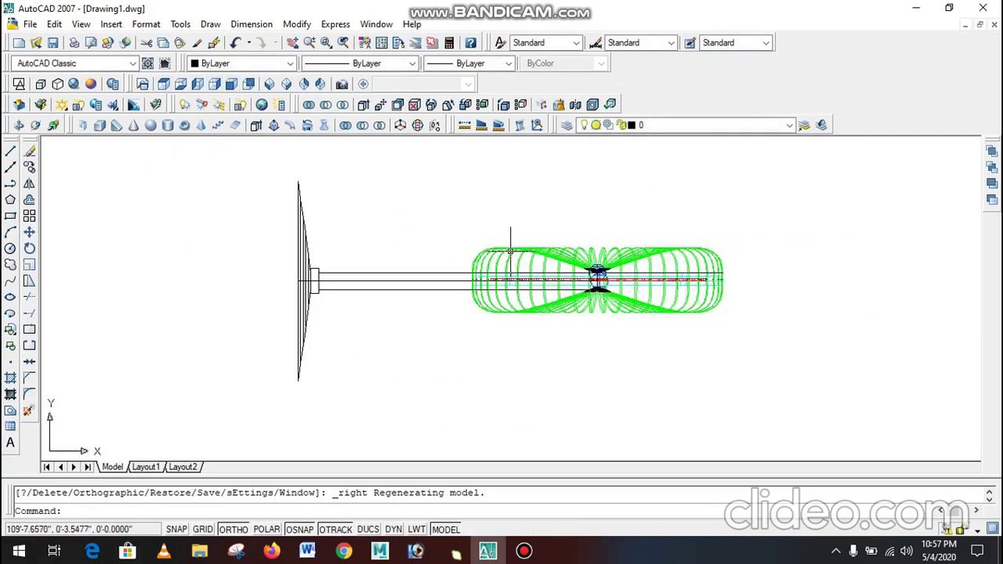
{"action": "type", "text": "m"}
{"action": "key", "text": "Return"}
{"action": "left_click", "coordinate": [385, 243]}
{"action": "left_click", "coordinate": [258, 350]}
{"action": "key", "text": "Return"}
{"action": "left_click", "coordinate": [226, 264]}
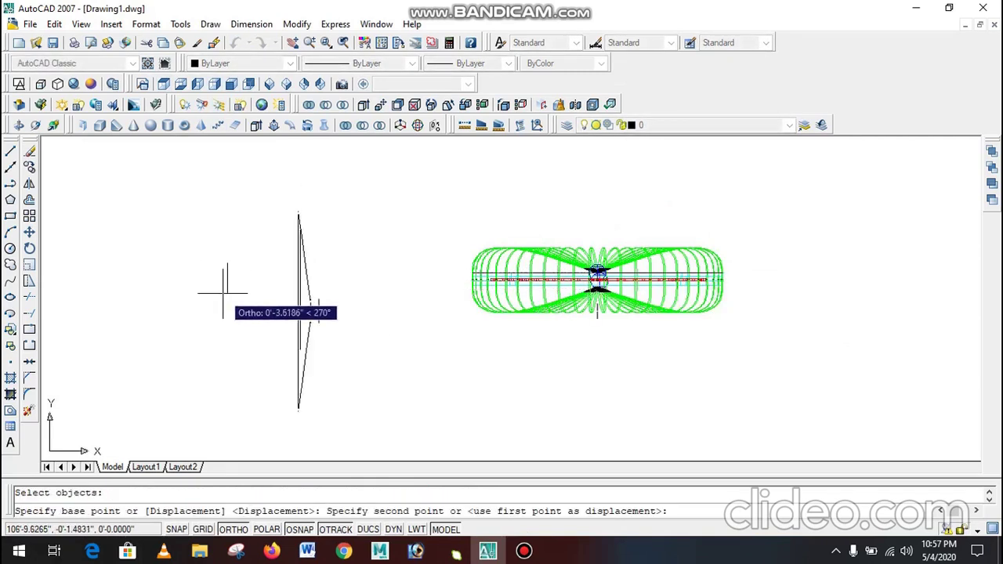
{"action": "left_click", "coordinate": [223, 340]}
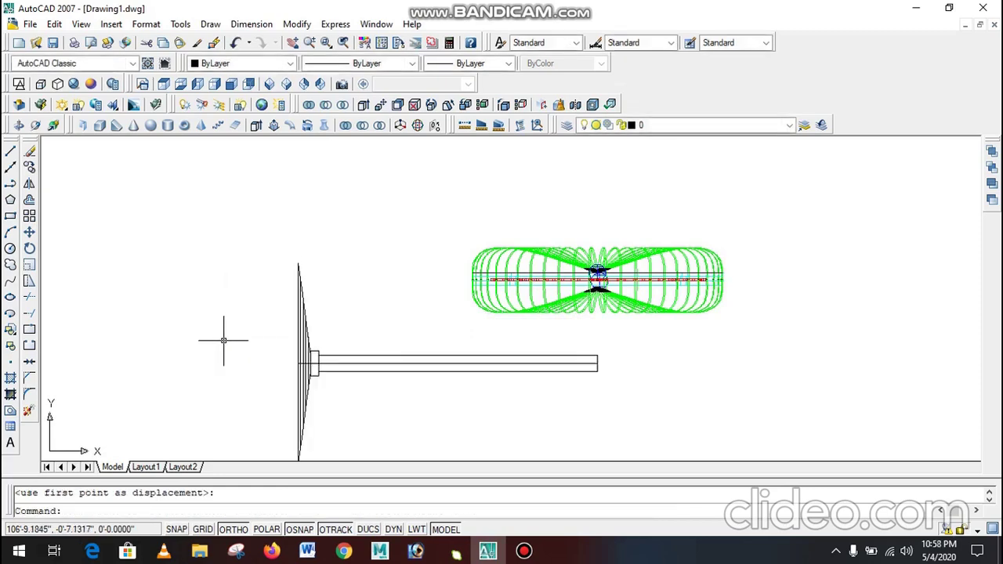
{"action": "left_click", "coordinate": [163, 84]}
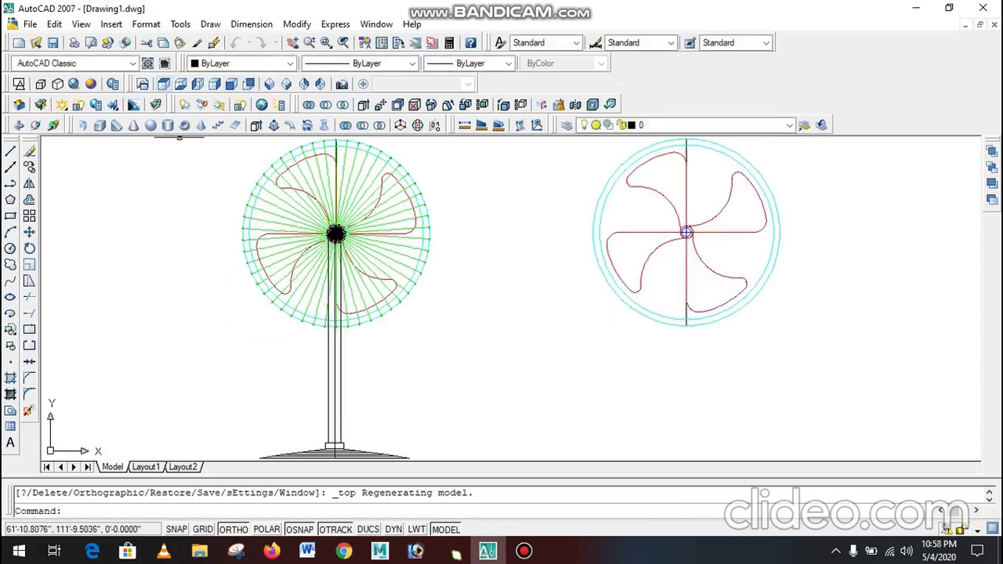
{"action": "scroll", "coordinate": [346, 253], "scroll_direction": "down", "scroll_amount": 3}
{"action": "scroll", "coordinate": [484, 310], "scroll_direction": "down", "scroll_amount": 2}
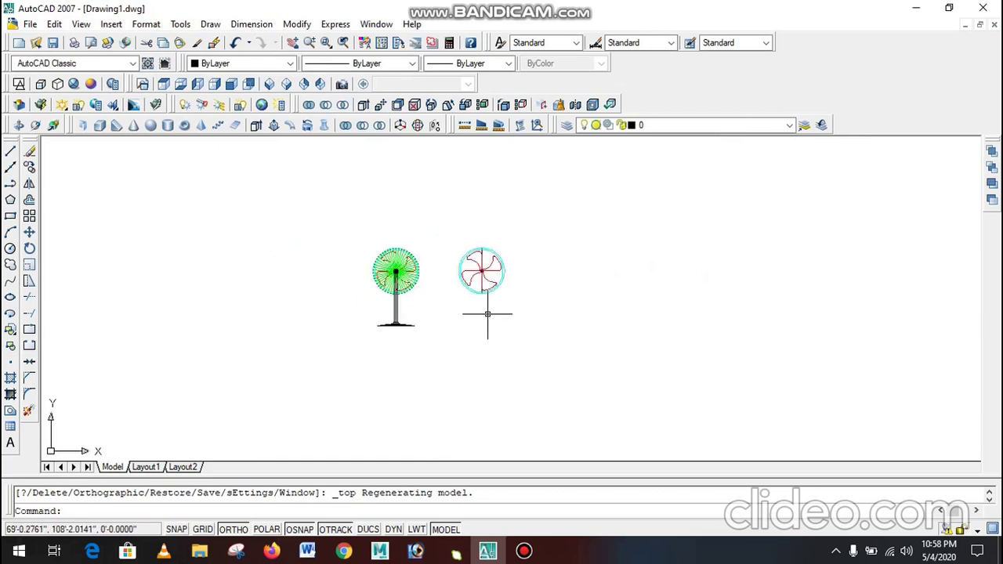
{"action": "type", "text": "m"}
{"action": "key", "text": "Return"}
{"action": "double_click", "coordinate": [529, 236]}
{"action": "key", "text": "Escape"}
- Delete the spare copy of the blades and rings that has no cage wires
{"action": "left_click", "coordinate": [529, 235]}
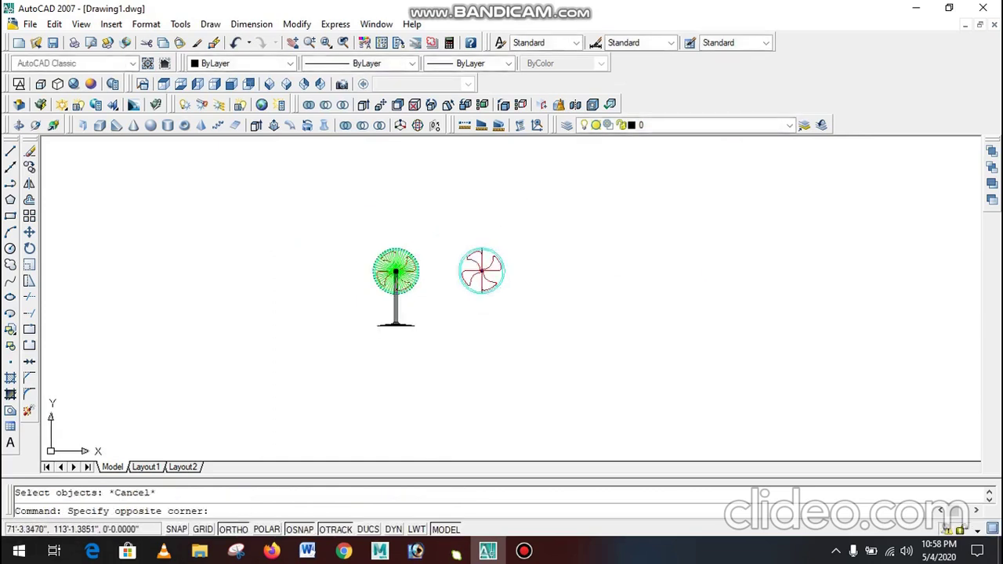
{"action": "left_click", "coordinate": [454, 297]}
{"action": "key", "text": "Delete"}
{"action": "scroll", "coordinate": [417, 276], "scroll_direction": "up", "scroll_amount": 4}
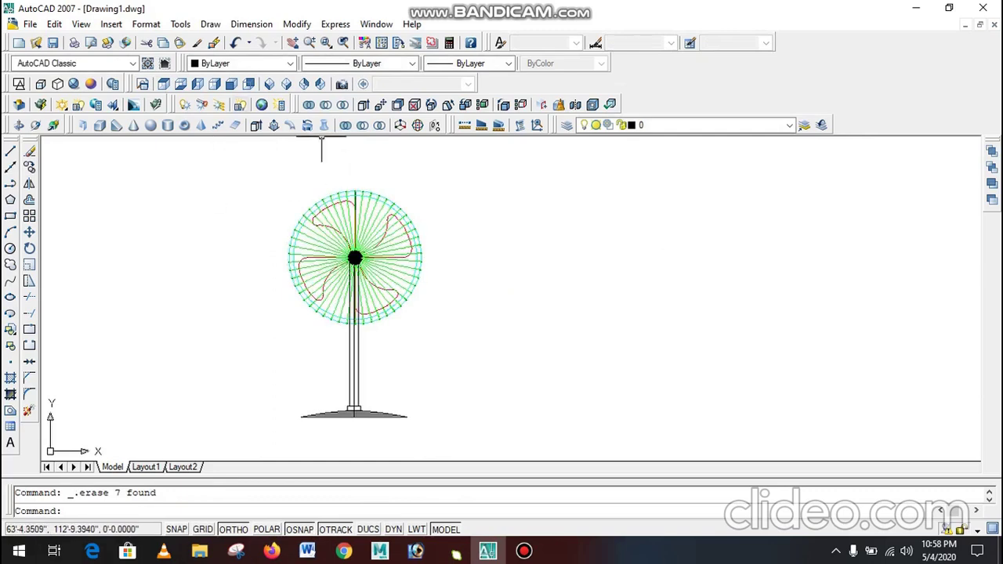
- In the right side view, draw a 1' vertical line just beyond the free end of the stand's post
{"action": "left_click", "coordinate": [214, 84]}
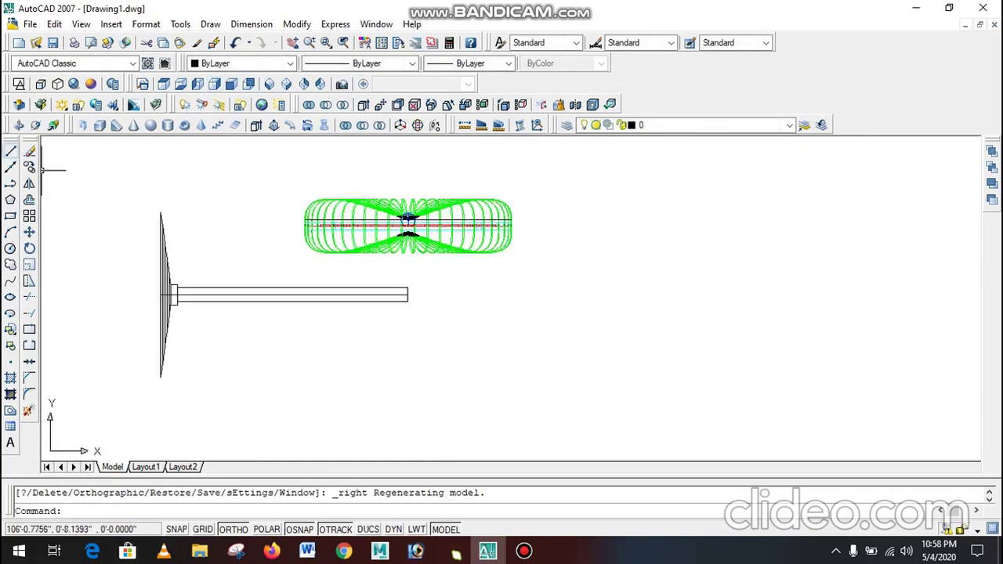
{"action": "left_click", "coordinate": [10, 151]}
{"action": "left_click", "coordinate": [441, 282]}
{"action": "type", "text": "1"}
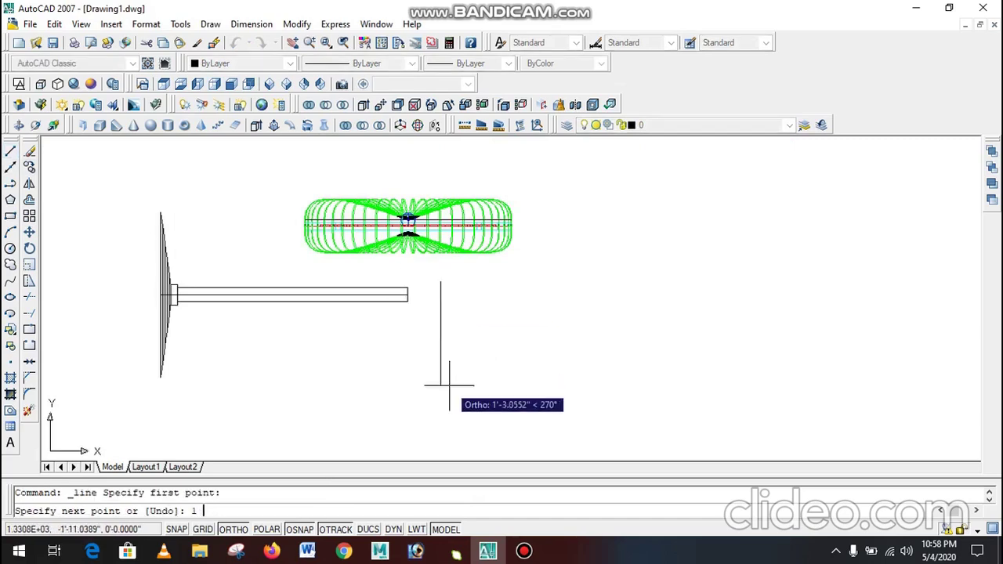
{"action": "type", "text": "'"}
{"action": "key", "text": "Return"}
{"action": "key", "text": "Escape"}
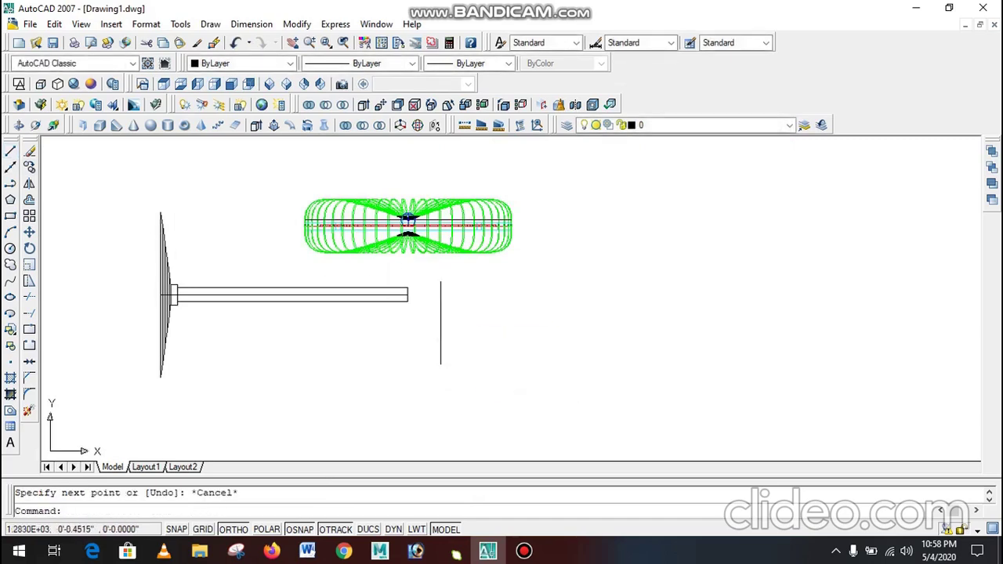
- Draw a horizontal line about 3" long from the vertical line's midpoint, pointing away from the post
{"action": "left_click", "coordinate": [10, 150]}
{"action": "scroll", "coordinate": [455, 342], "scroll_direction": "up", "scroll_amount": 3}
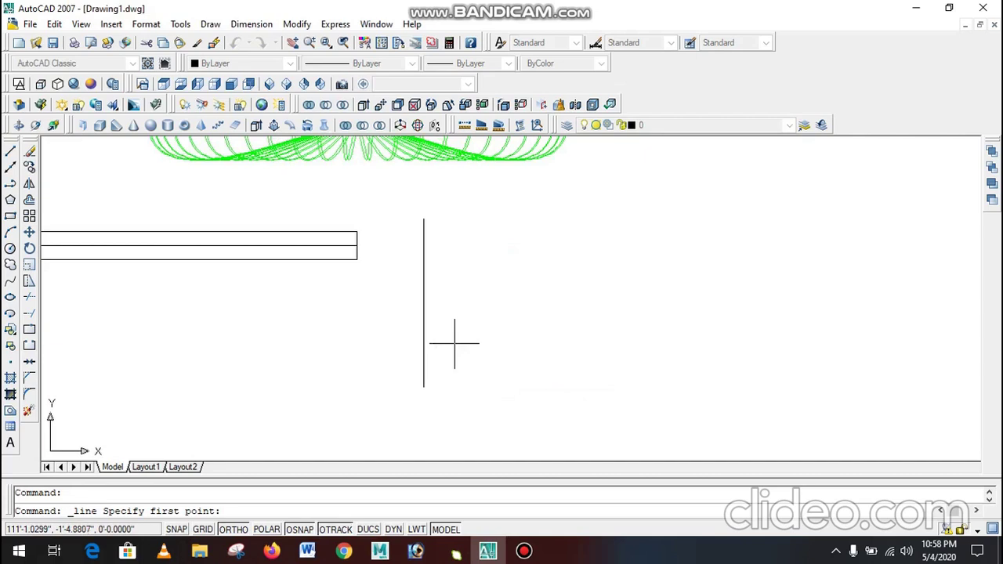
{"action": "left_click", "coordinate": [423, 302]}
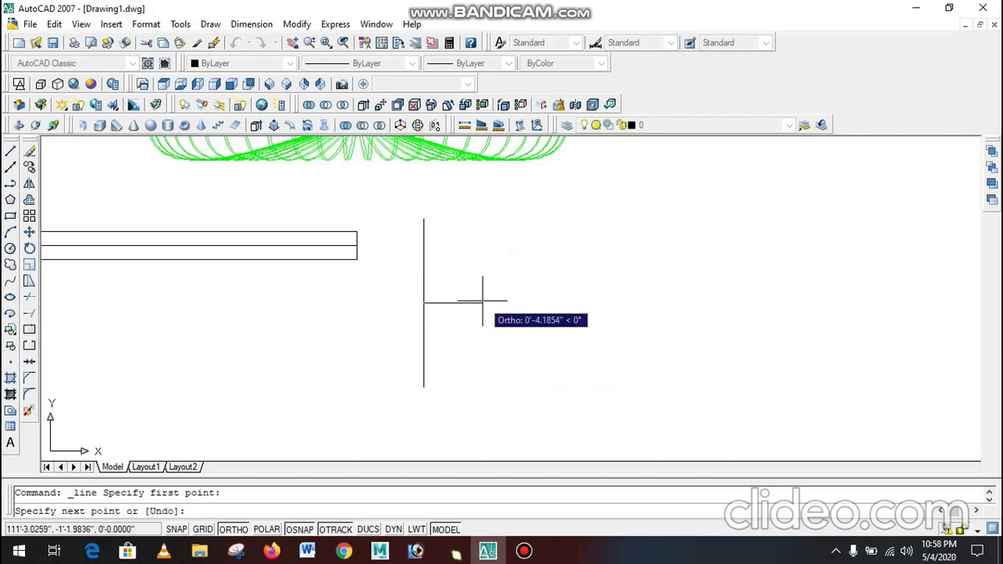
{"action": "key", "text": "Return"}
{"action": "key", "text": "Escape"}
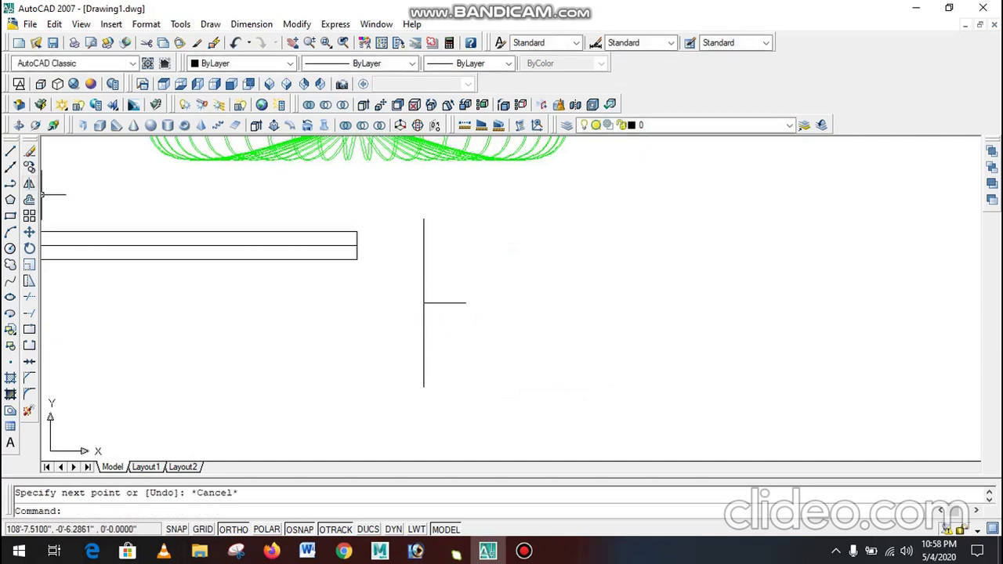
- Draw a 1" horizontal line from each end of the vertical line, pointing the same way as the middle line
{"action": "key", "text": "Return"}
{"action": "left_click", "coordinate": [423, 386]}
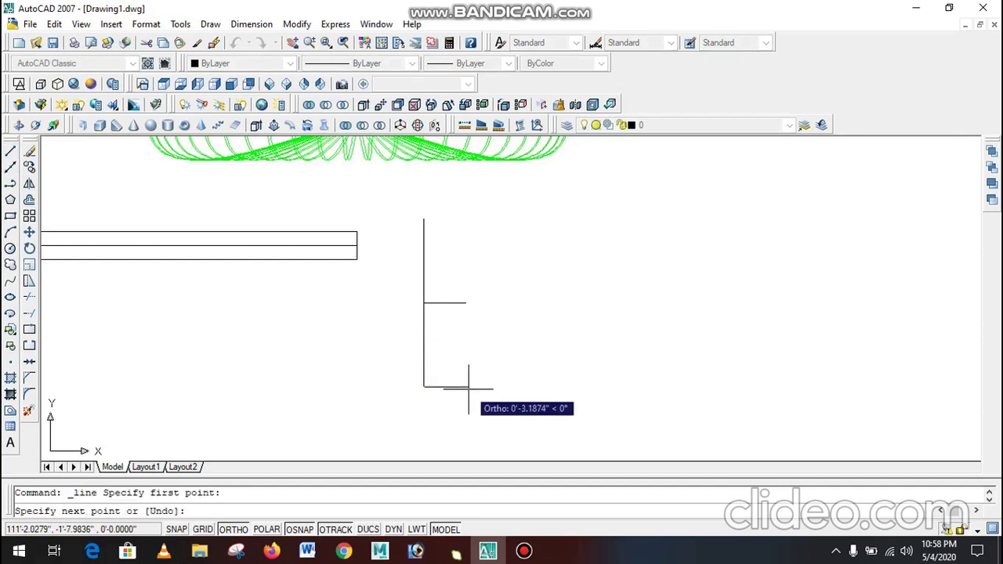
{"action": "key", "text": "Escape"}
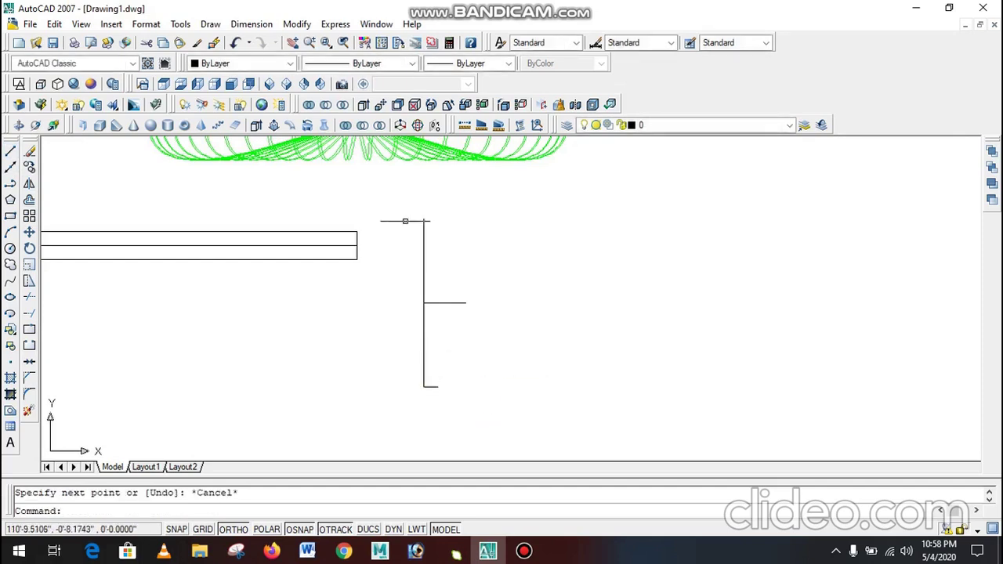
{"action": "right_click", "coordinate": [431, 196]}
{"action": "left_click", "coordinate": [474, 203]}
{"action": "left_click", "coordinate": [424, 218]}
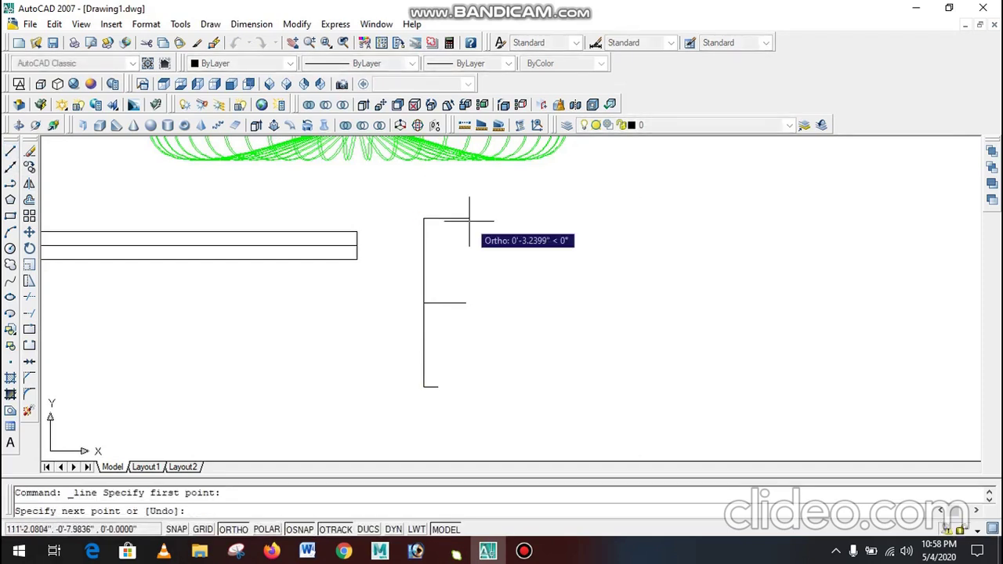
{"action": "type", "text": "1"}
{"action": "key", "text": "Return"}
{"action": "key", "text": "Escape"}
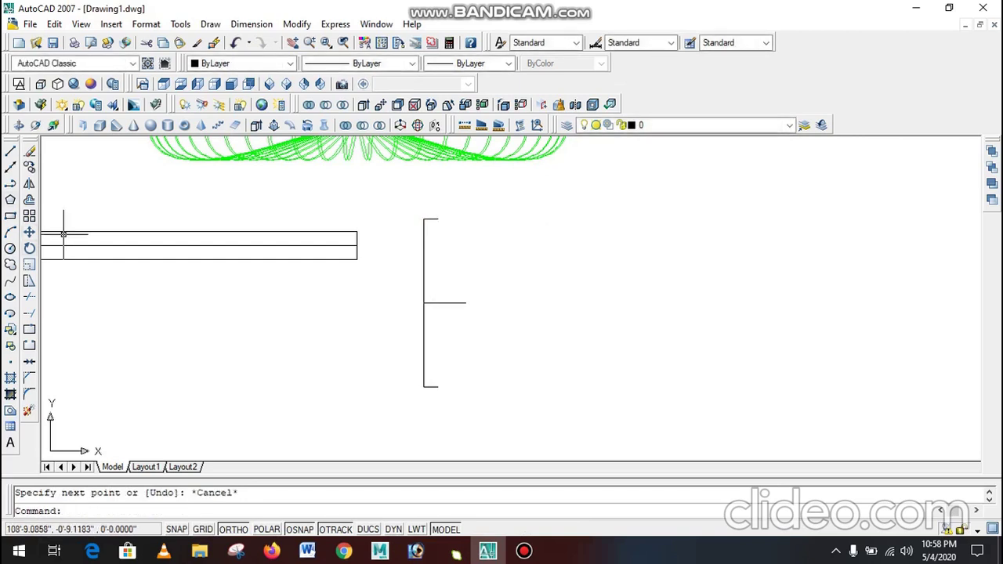
- Draw a three-point arc through the free ends of the three short lines, and erase the middle line
{"action": "left_click", "coordinate": [11, 232]}
{"action": "left_click", "coordinate": [438, 386]}
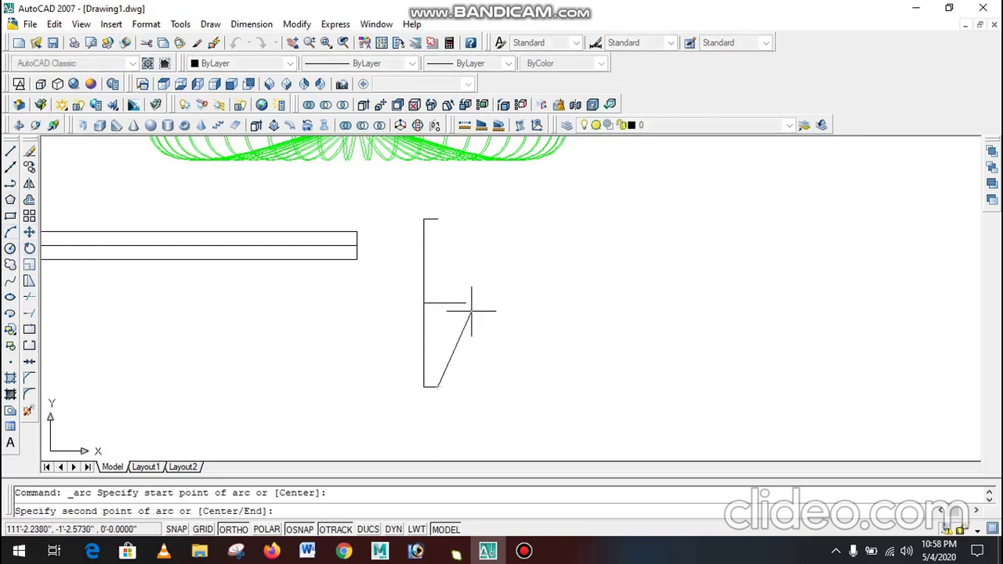
{"action": "left_click", "coordinate": [466, 302]}
{"action": "left_click", "coordinate": [441, 212]}
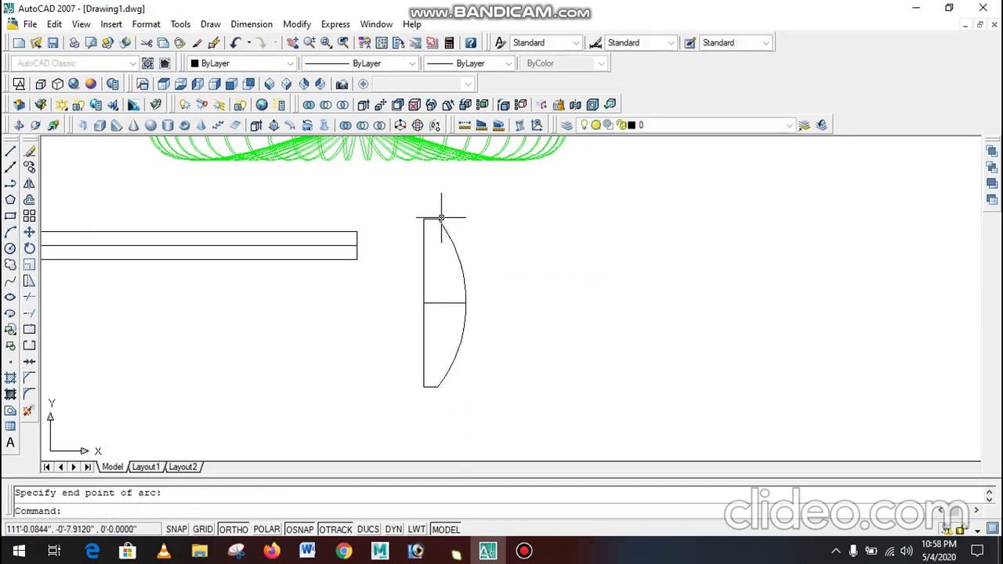
{"action": "key", "text": "Escape"}
{"action": "left_click", "coordinate": [549, 274]}
{"action": "left_click", "coordinate": [442, 317]}
{"action": "key", "text": "Delete"}
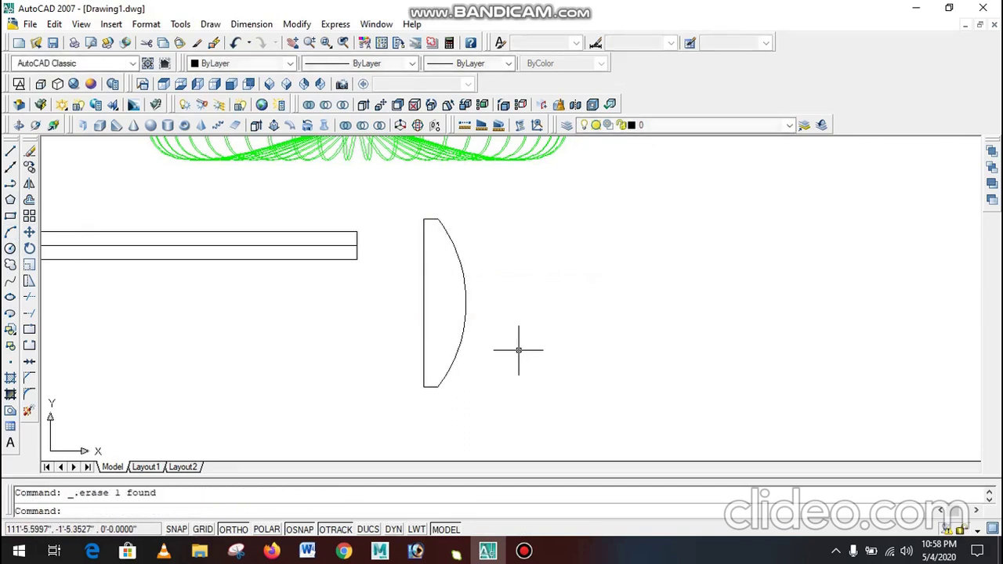
{"action": "scroll", "coordinate": [520, 347], "scroll_direction": "down", "scroll_amount": 2}
{"action": "type", "text": "bo"}
{"action": "key", "text": "Return"}
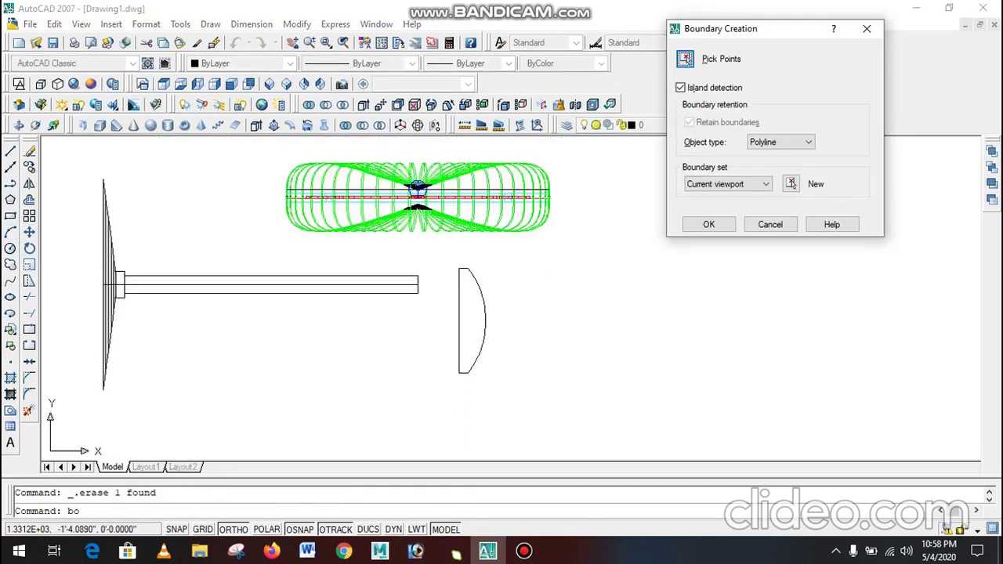
{"action": "key", "text": "Return"}
{"action": "left_click", "coordinate": [465, 287]}
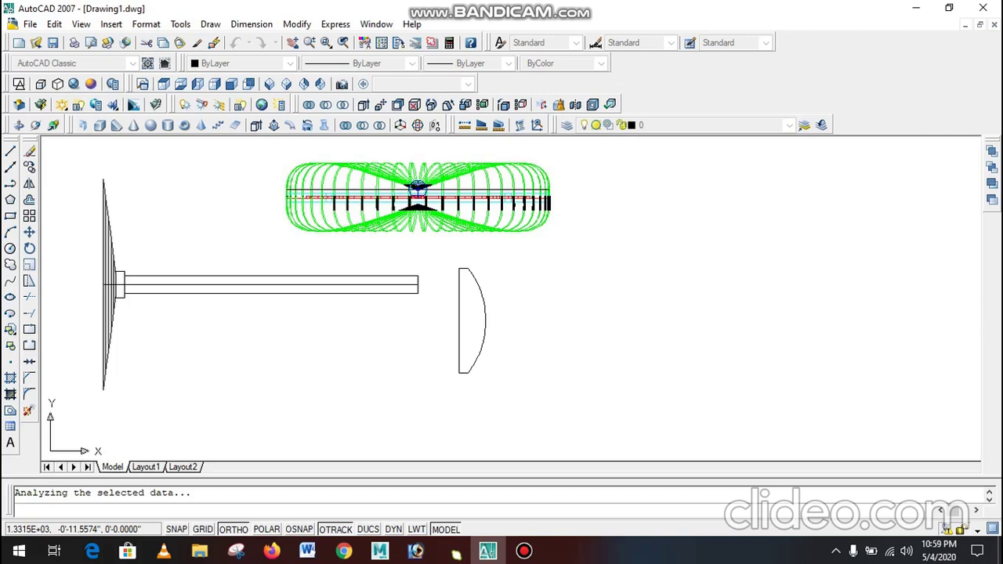
{"action": "key", "text": "Escape"}
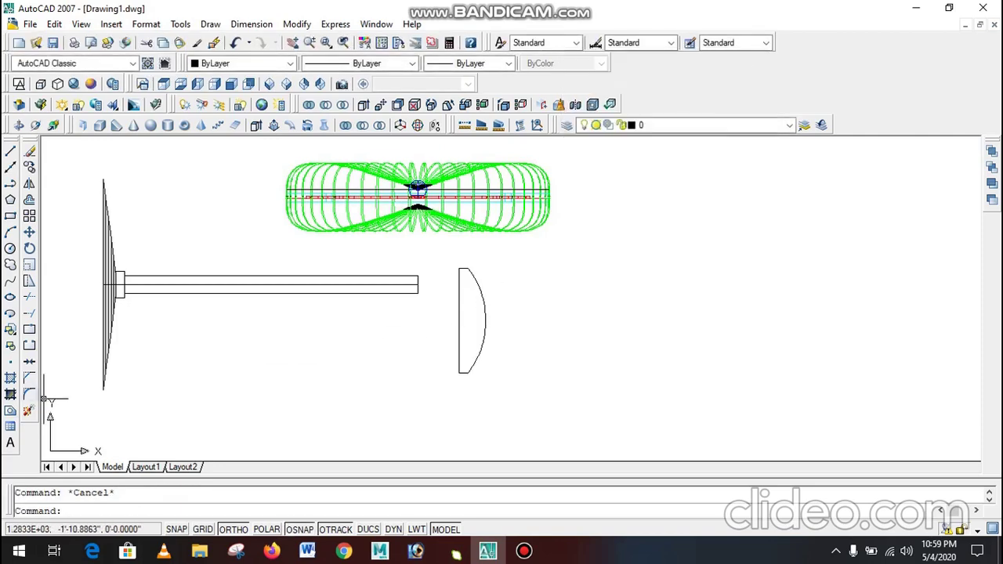
- Convert the arc and the three straight lines of the closed motor-housing profile into a region
{"action": "left_click", "coordinate": [10, 410]}
{"action": "left_click", "coordinate": [495, 257]}
{"action": "left_click", "coordinate": [434, 400]}
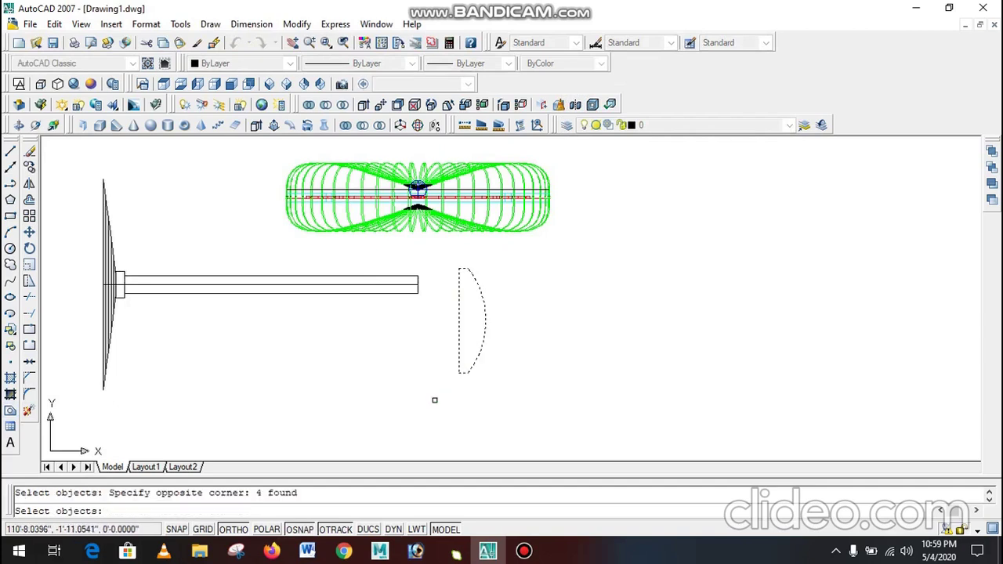
{"action": "key", "text": "Return"}
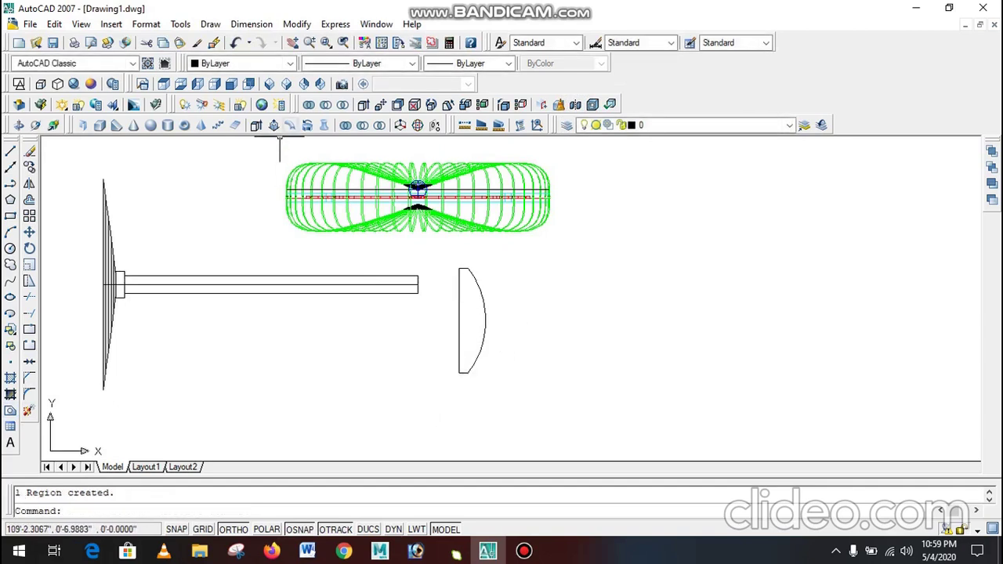
- Revolve the region 360° about its long straight edge to form the motor-housing solid
{"action": "left_click", "coordinate": [290, 126]}
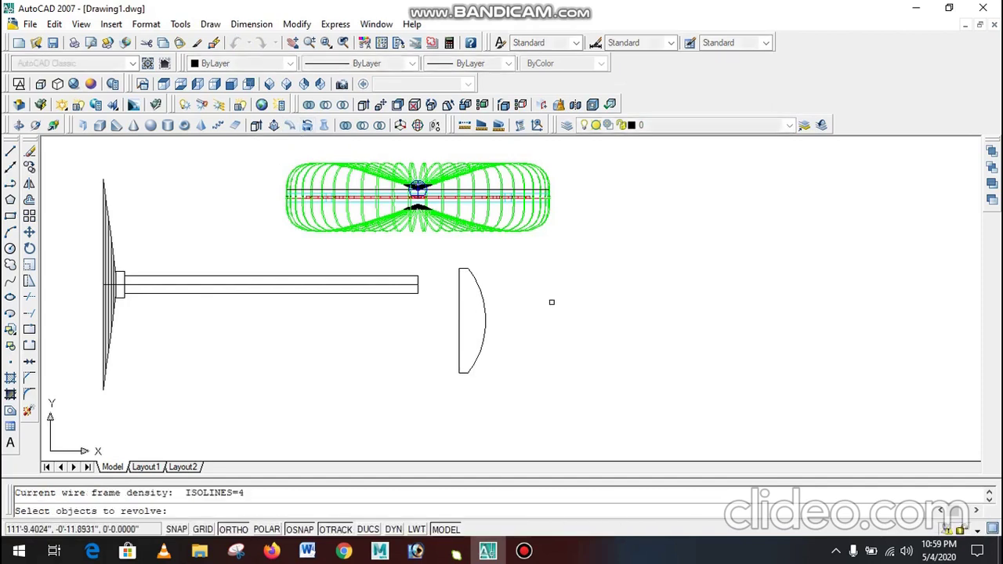
{"action": "left_click", "coordinate": [550, 303]}
{"action": "left_click", "coordinate": [509, 327]}
{"action": "key", "text": "Return"}
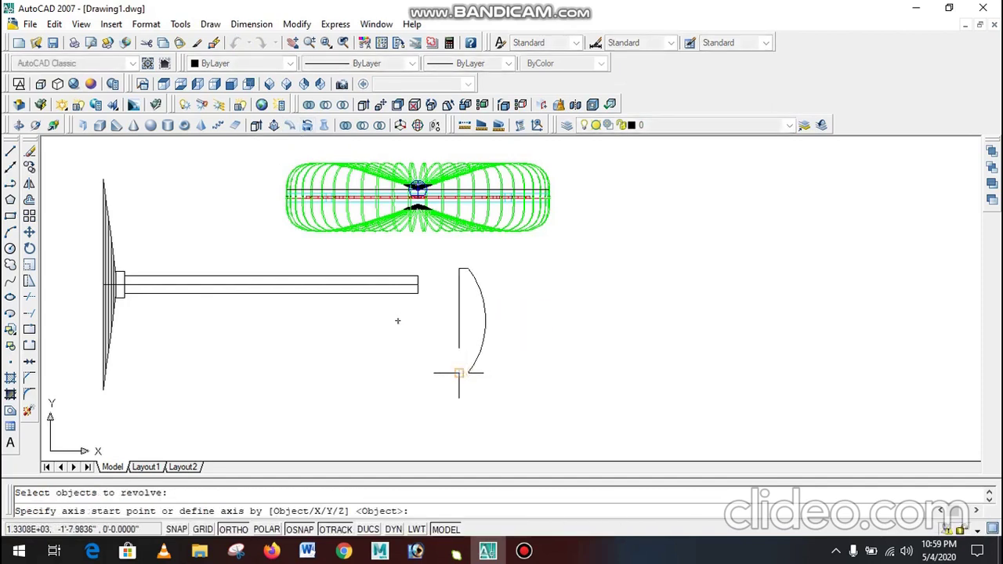
{"action": "left_click", "coordinate": [460, 373]}
{"action": "left_click", "coordinate": [459, 268]}
{"action": "key", "text": "Return"}
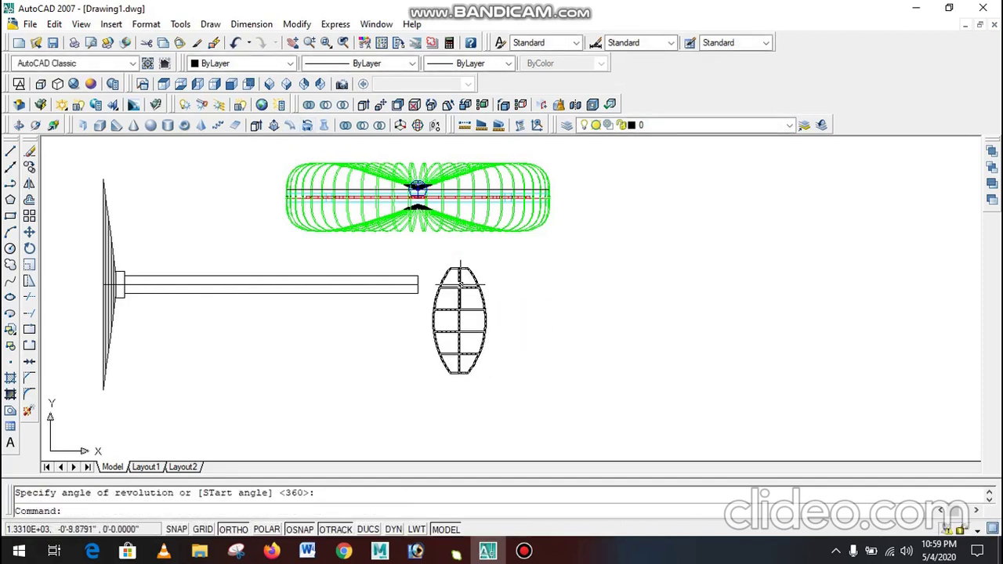
- Change the colour of the revolved motor-housing solid to Magenta
{"action": "scroll", "coordinate": [462, 317], "scroll_direction": "down", "scroll_amount": 1}
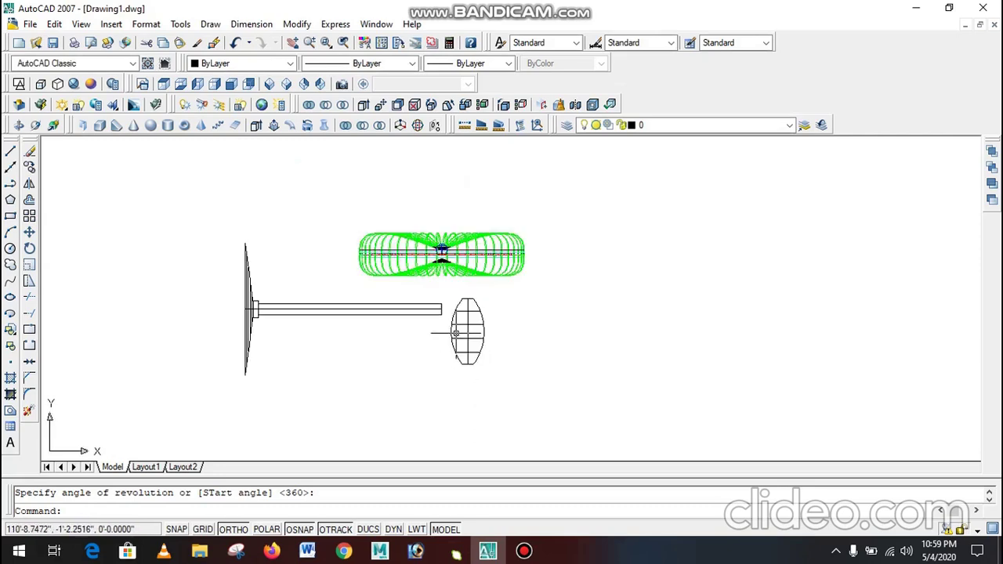
{"action": "scroll", "coordinate": [462, 313], "scroll_direction": "up", "scroll_amount": 2}
{"action": "left_click", "coordinate": [541, 303]}
{"action": "left_click", "coordinate": [501, 329]}
{"action": "left_click", "coordinate": [243, 62]}
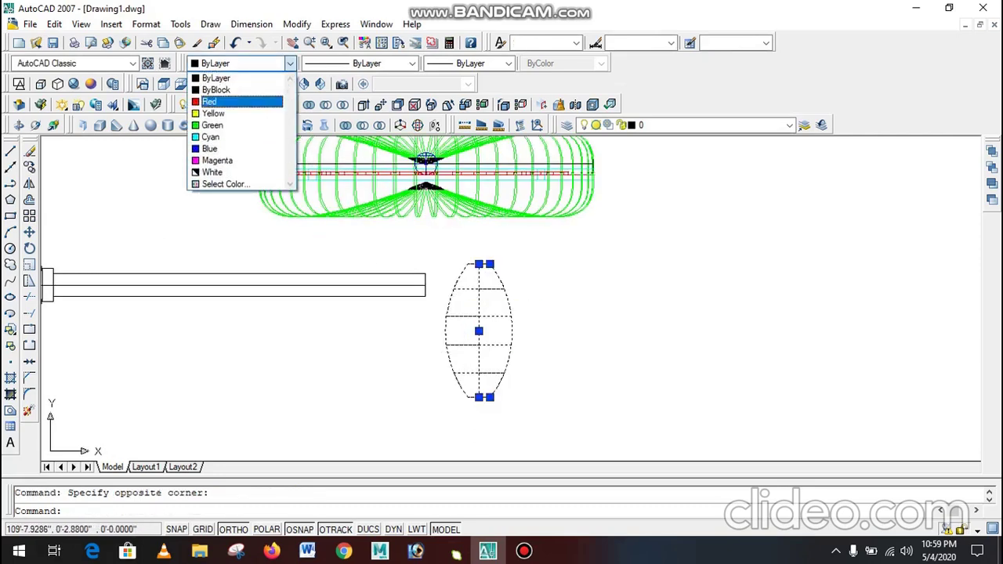
{"action": "left_click", "coordinate": [235, 161]}
{"action": "key", "text": "Escape"}
{"action": "scroll", "coordinate": [569, 345], "scroll_direction": "down", "scroll_amount": 2}
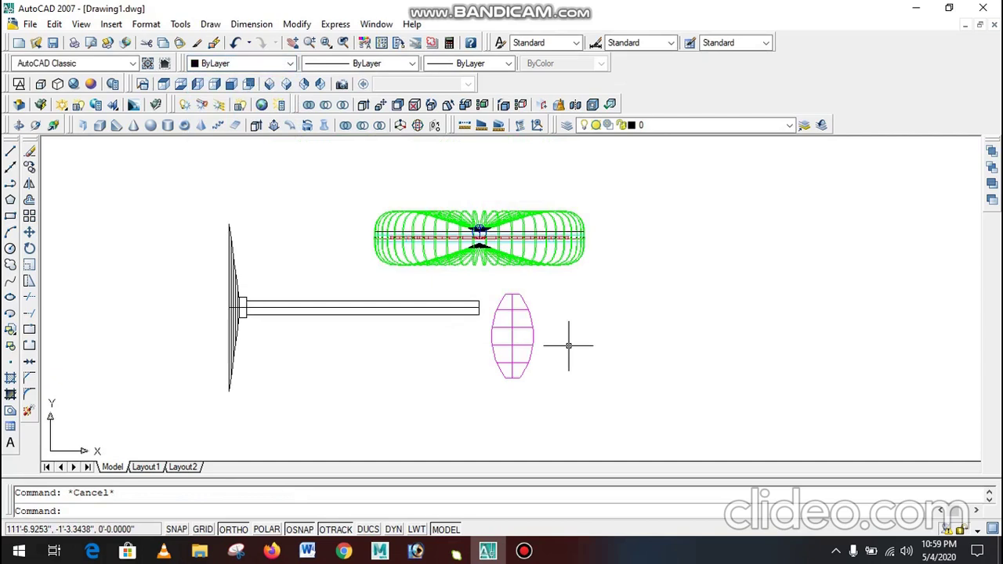
- Move the magenta housing about 2" straight toward the fan cage, along the housing's long axis
{"action": "type", "text": "m"}
{"action": "key", "text": "space"}
{"action": "left_click", "coordinate": [522, 333]}
{"action": "left_click", "coordinate": [490, 346]}
{"action": "key", "text": "space"}
{"action": "left_click", "coordinate": [448, 381]}
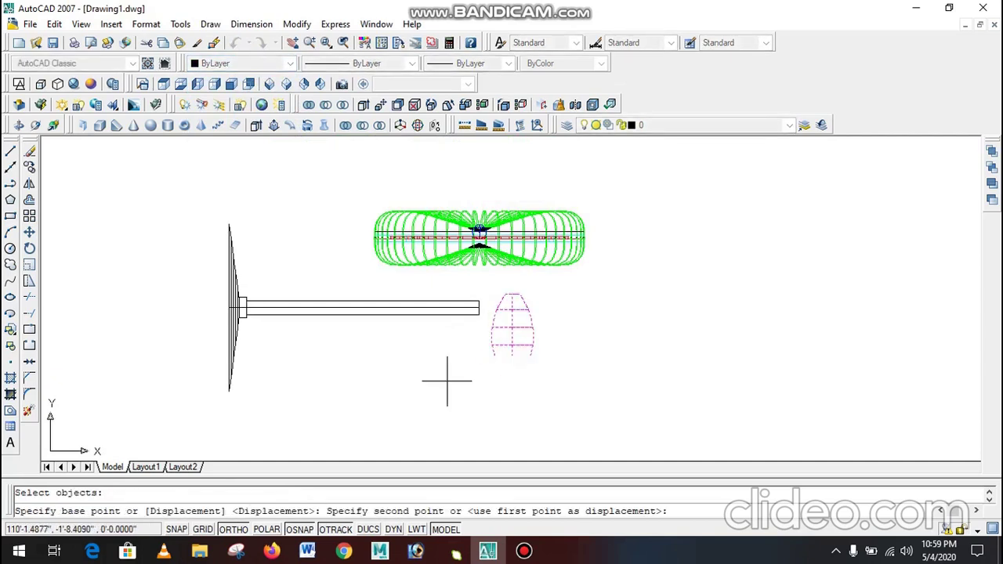
{"action": "left_click", "coordinate": [449, 373]}
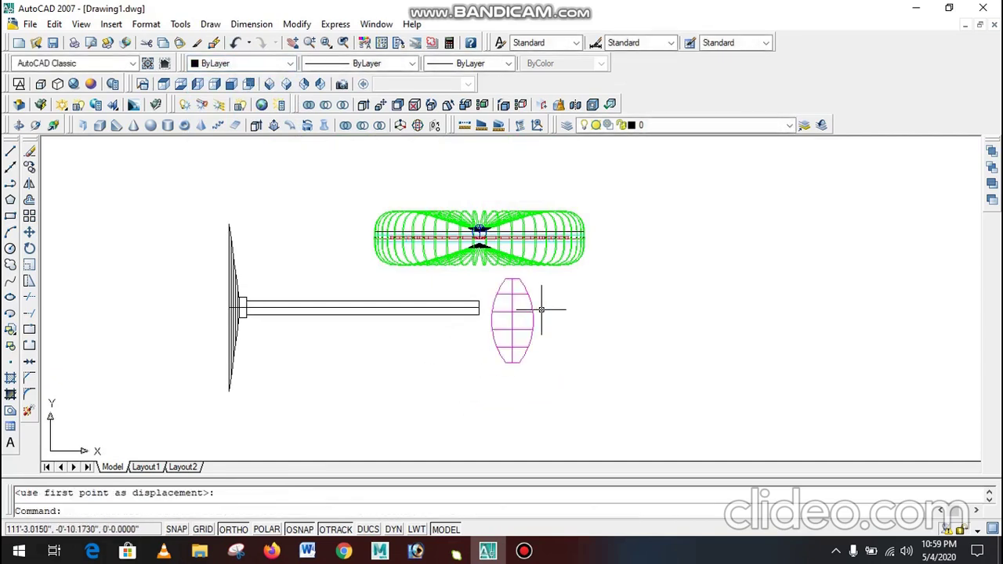
- Move the magenta housing about 4.7" horizontally so its axis lines up with the fan hub and the post's end
{"action": "type", "text": "m"}
{"action": "key", "text": "space"}
{"action": "left_click", "coordinate": [558, 288]}
{"action": "left_click", "coordinate": [518, 345]}
{"action": "key", "text": "space"}
{"action": "left_click", "coordinate": [486, 371]}
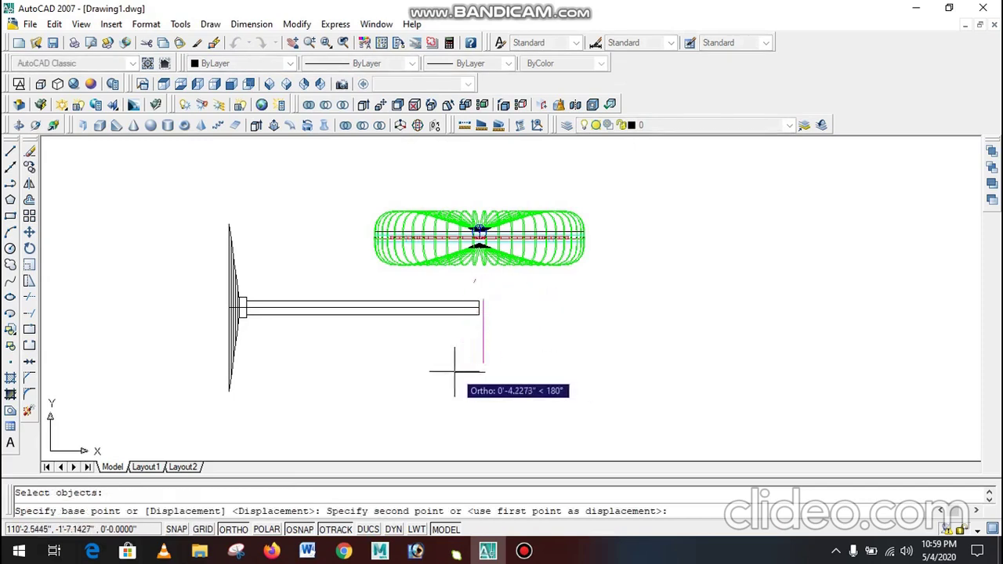
{"action": "left_click", "coordinate": [453, 371]}
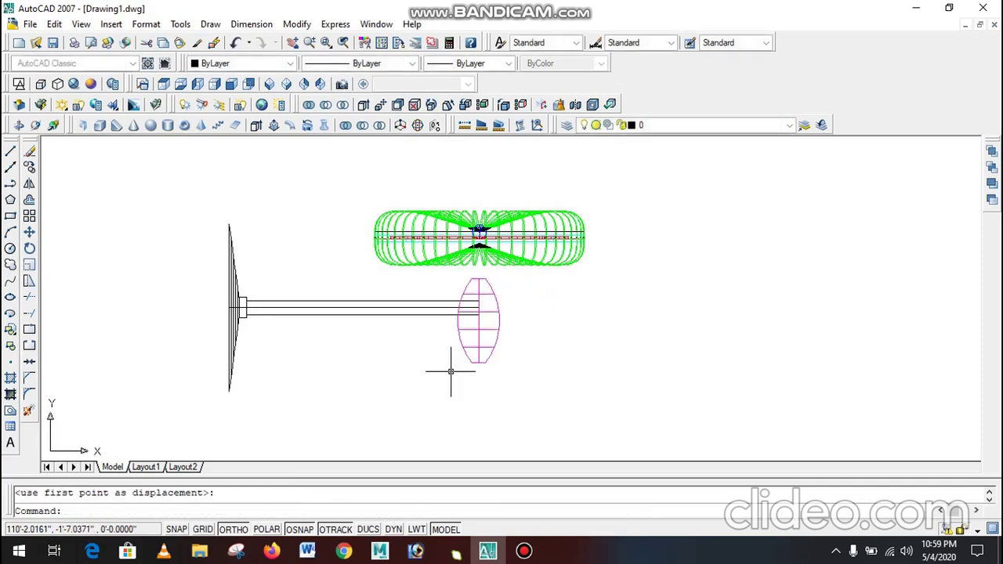
- Restore the top view and examine where the magenta housing lies relative to the fan and its hub
{"action": "left_click", "coordinate": [163, 84]}
{"action": "scroll", "coordinate": [258, 267], "scroll_direction": "down", "scroll_amount": 3}
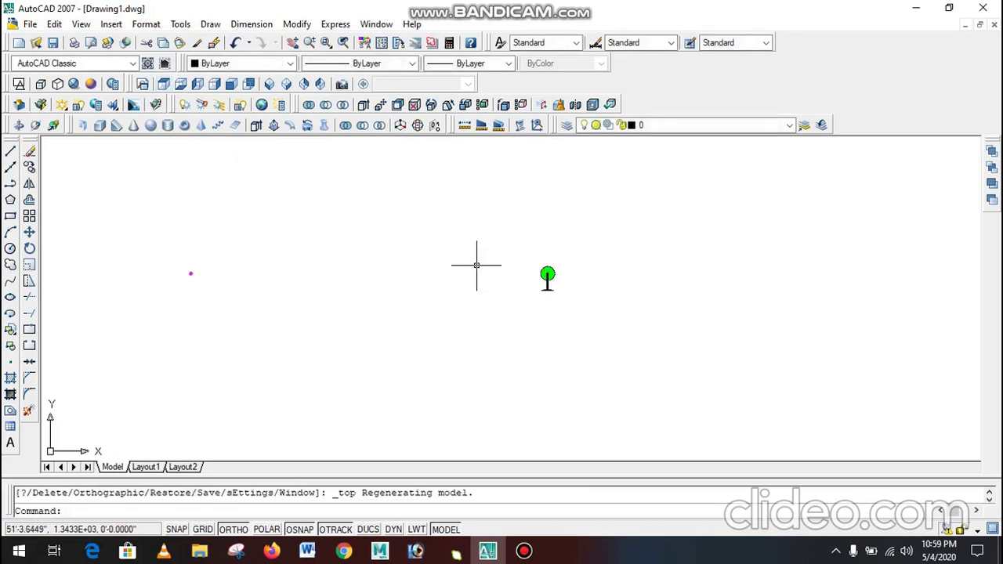
{"action": "scroll", "coordinate": [604, 265], "scroll_direction": "up", "scroll_amount": 5}
{"action": "scroll", "coordinate": [392, 297], "scroll_direction": "up", "scroll_amount": 3}
{"action": "scroll", "coordinate": [384, 280], "scroll_direction": "up", "scroll_amount": 5}
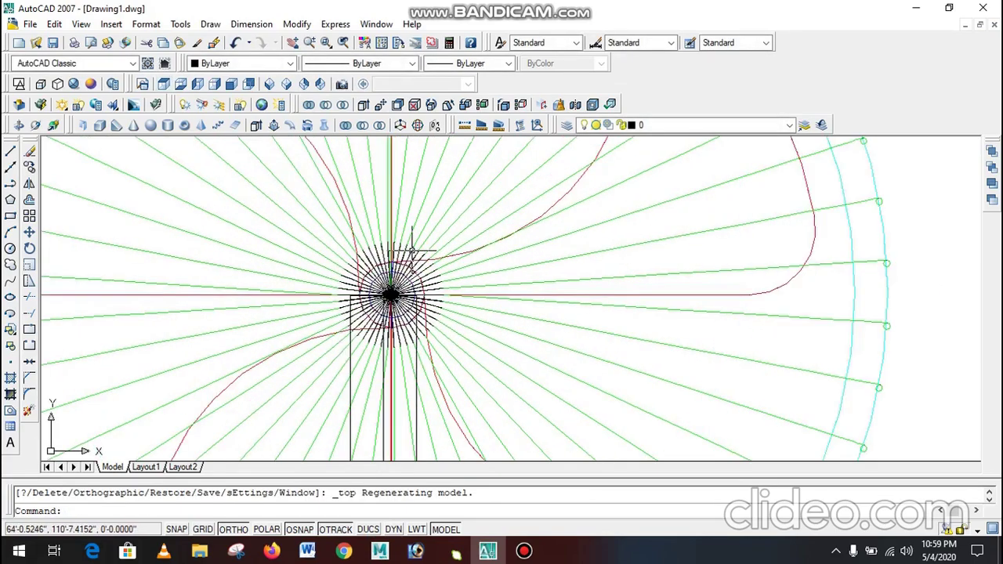
{"action": "scroll", "coordinate": [395, 276], "scroll_direction": "down", "scroll_amount": 3}
{"action": "scroll", "coordinate": [399, 274], "scroll_direction": "down", "scroll_amount": 5}
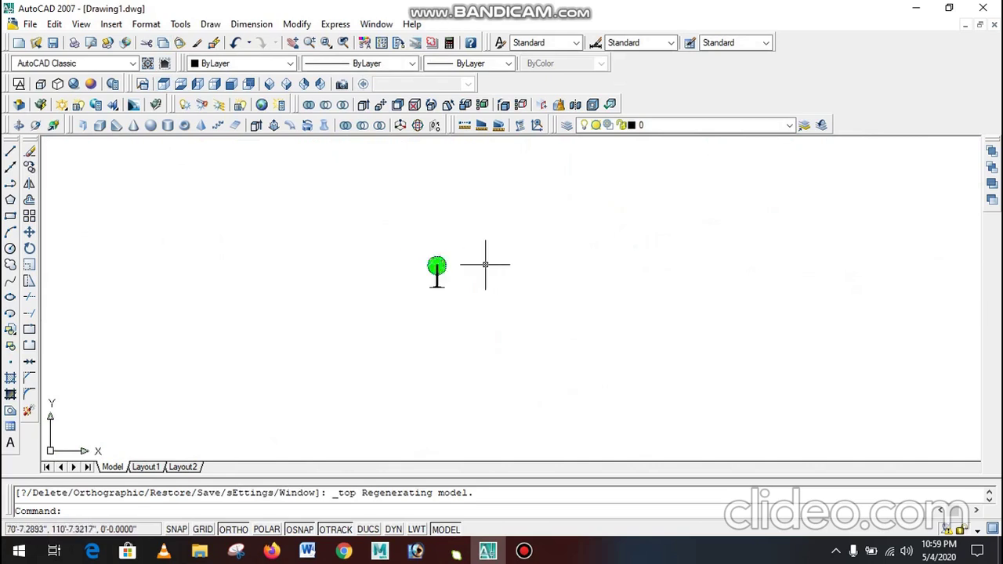
{"action": "scroll", "coordinate": [144, 258], "scroll_direction": "up", "scroll_amount": 3}
{"action": "scroll", "coordinate": [143, 258], "scroll_direction": "up", "scroll_amount": 2}
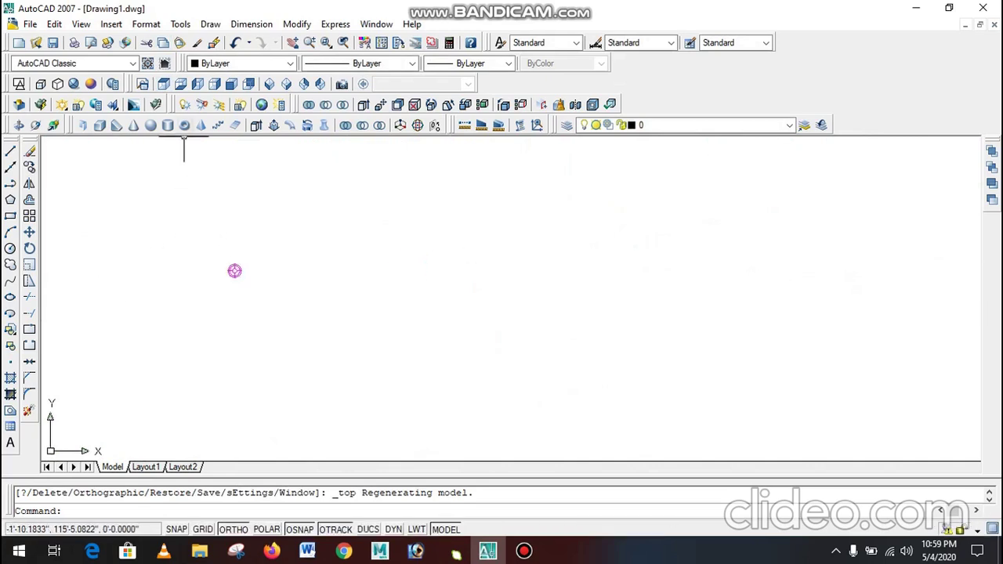
{"action": "scroll", "coordinate": [234, 271], "scroll_direction": "down", "scroll_amount": 2}
{"action": "scroll", "coordinate": [403, 280], "scroll_direction": "down", "scroll_amount": 3}
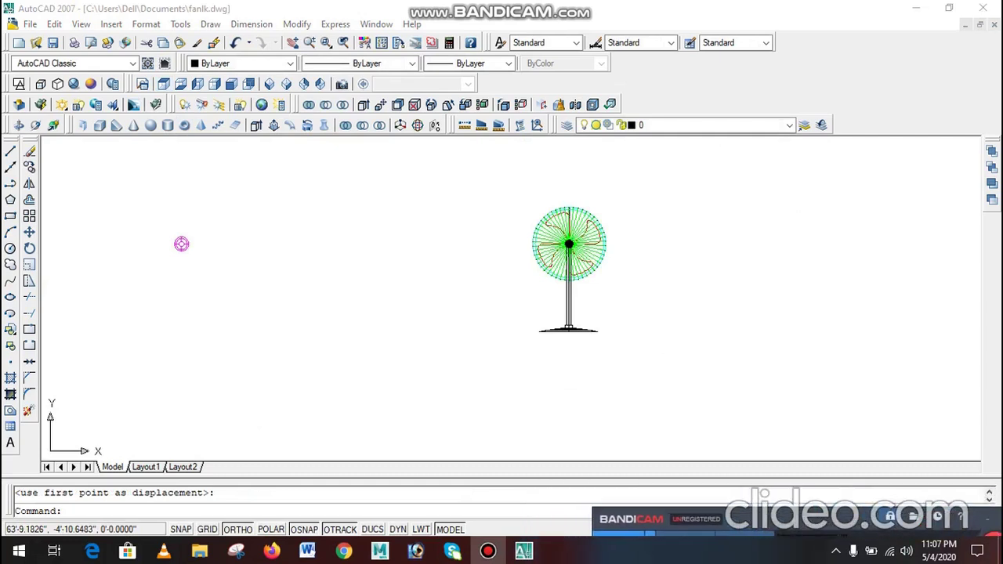
- Move the magenta housing horizontally across to the fan so it is centred on the hub in the front view
{"action": "key", "text": "Return"}
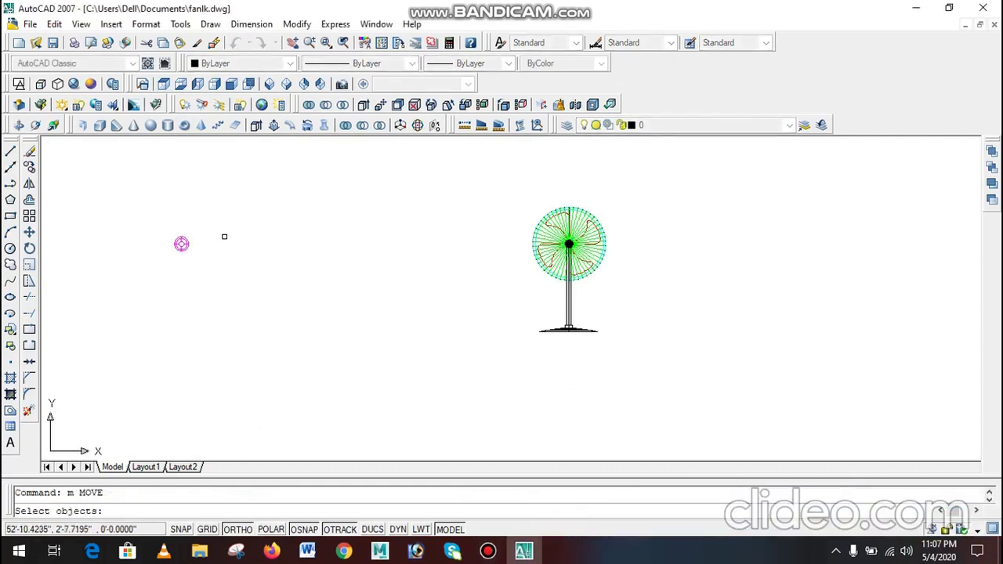
{"action": "left_click", "coordinate": [224, 214]}
{"action": "left_click", "coordinate": [170, 276]}
{"action": "key", "text": "Return"}
{"action": "left_click", "coordinate": [188, 163]}
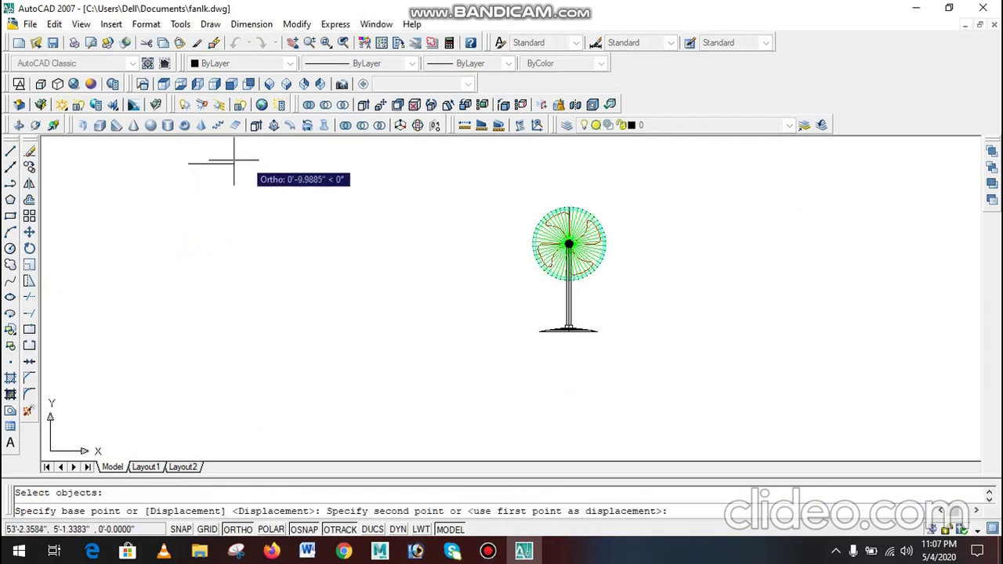
{"action": "left_click", "coordinate": [581, 161]}
{"action": "scroll", "coordinate": [592, 231], "scroll_direction": "up", "scroll_amount": 4}
{"action": "scroll", "coordinate": [577, 274], "scroll_direction": "up", "scroll_amount": 2}
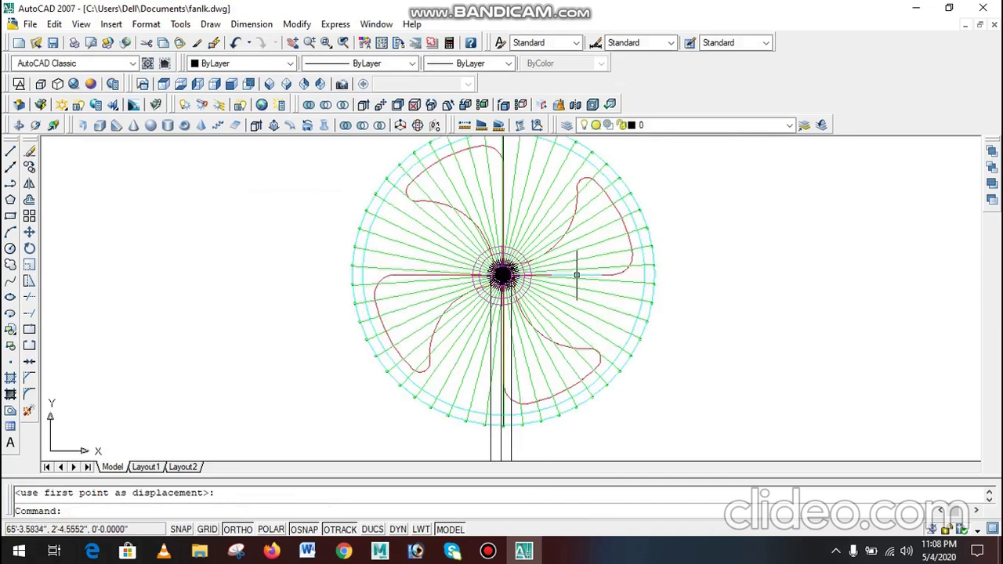
- In the top view, move the magenta housing about 4.2" straight toward the fan cage so its front end enters the cage
{"action": "left_click", "coordinate": [163, 84]}
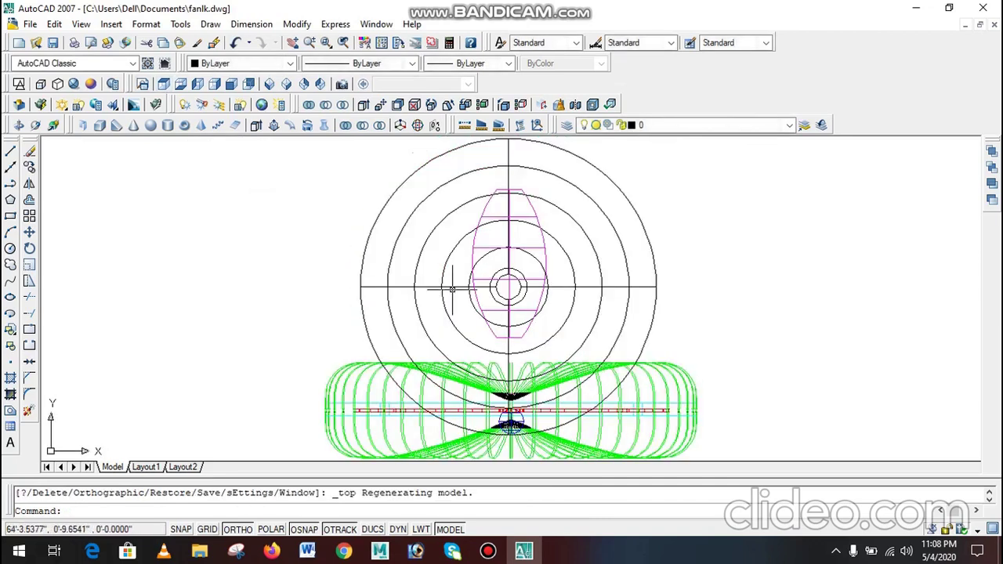
{"action": "scroll", "coordinate": [452, 289], "scroll_direction": "down", "scroll_amount": 4}
{"action": "scroll", "coordinate": [506, 291], "scroll_direction": "up", "scroll_amount": 2}
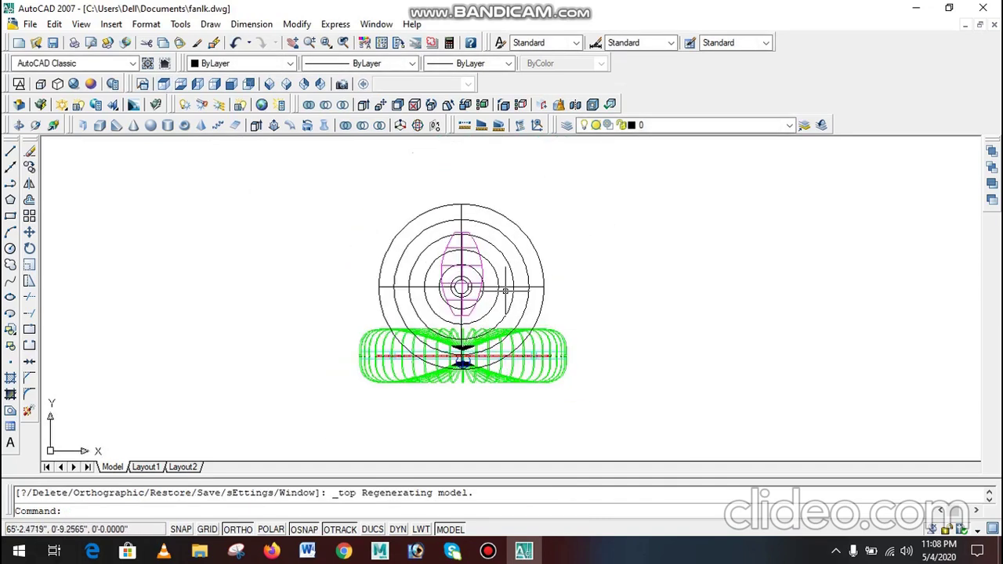
{"action": "scroll", "coordinate": [471, 268], "scroll_direction": "up", "scroll_amount": 2}
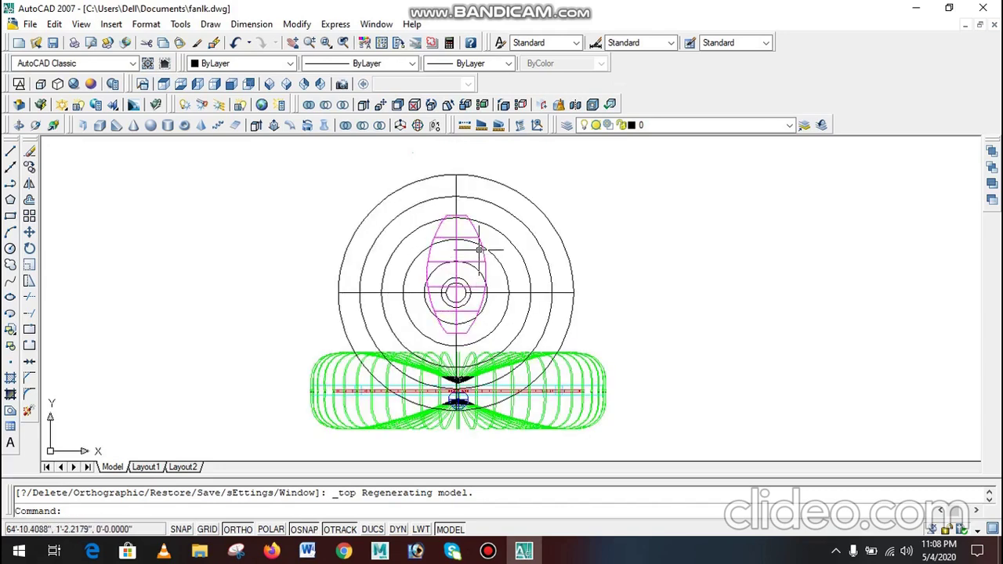
{"action": "type", "text": "m"}
{"action": "key", "text": "Return"}
{"action": "left_click", "coordinate": [482, 247]}
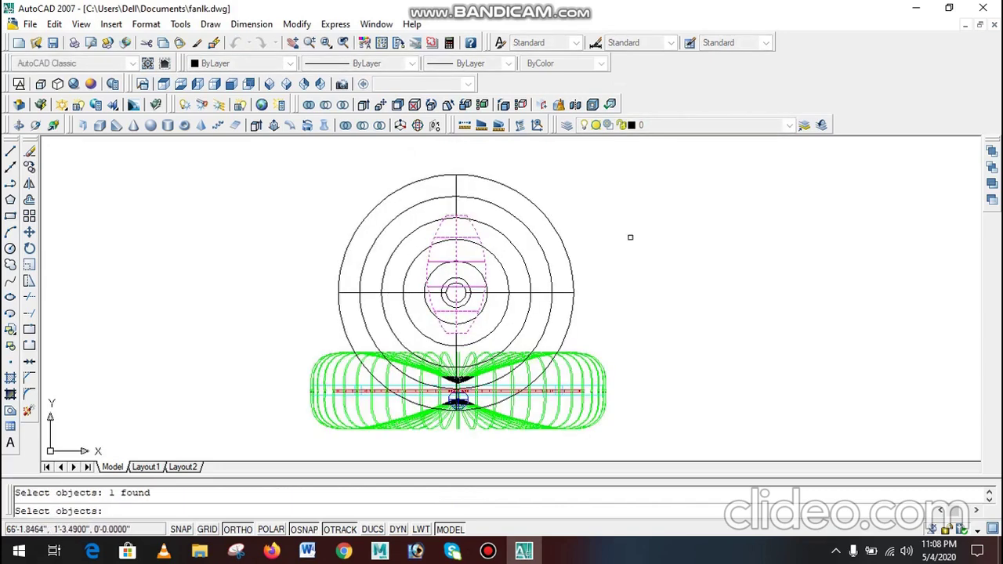
{"action": "key", "text": "Return"}
{"action": "left_click", "coordinate": [662, 227]}
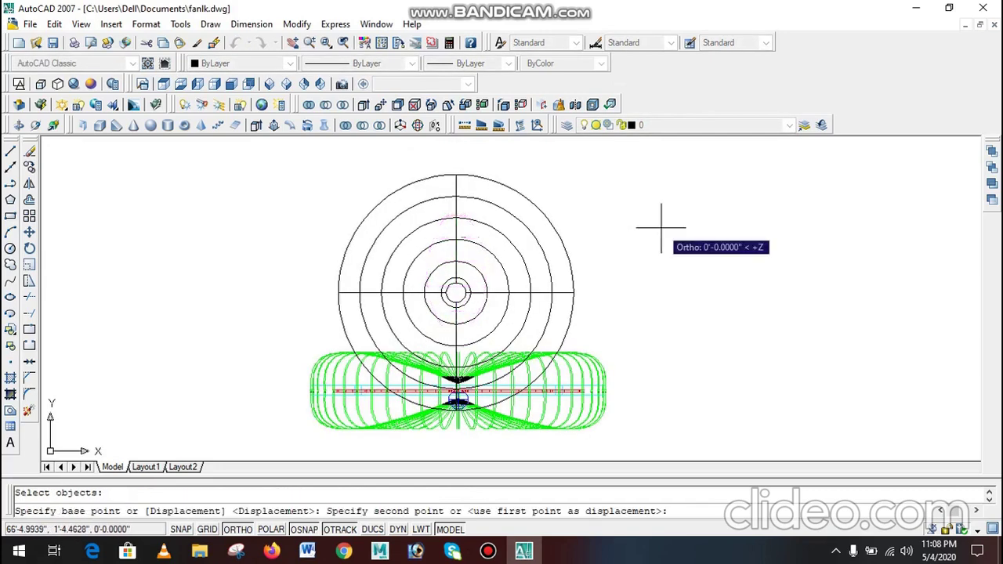
{"action": "left_click", "coordinate": [654, 268]}
- Move the stand's post and round base about 2.5" straight toward the fan cage, under the motor housing
{"action": "type", "text": "m"}
{"action": "key", "text": "Return"}
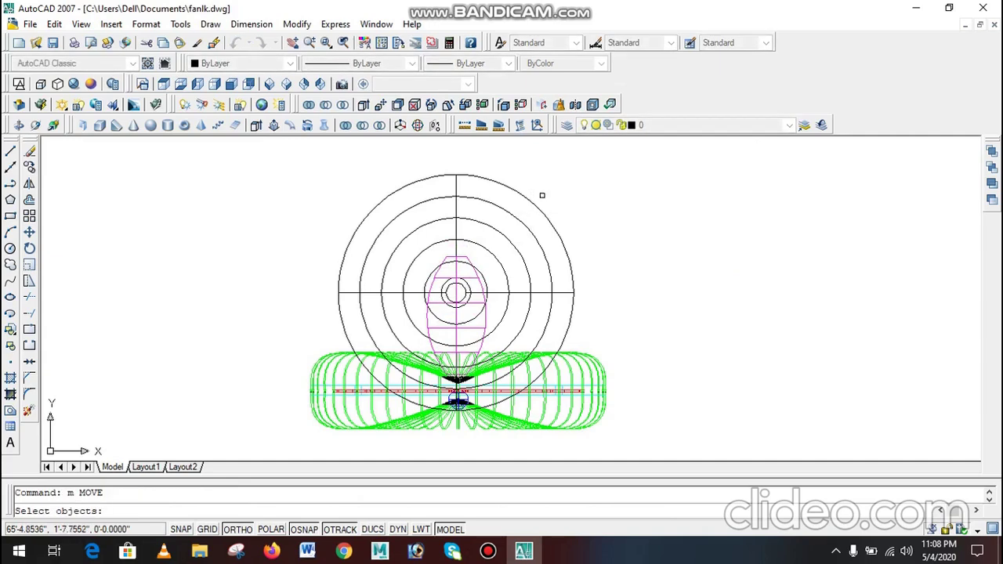
{"action": "left_click", "coordinate": [555, 188]}
{"action": "left_click", "coordinate": [528, 249]}
{"action": "key", "text": "Return"}
{"action": "left_click", "coordinate": [634, 223]}
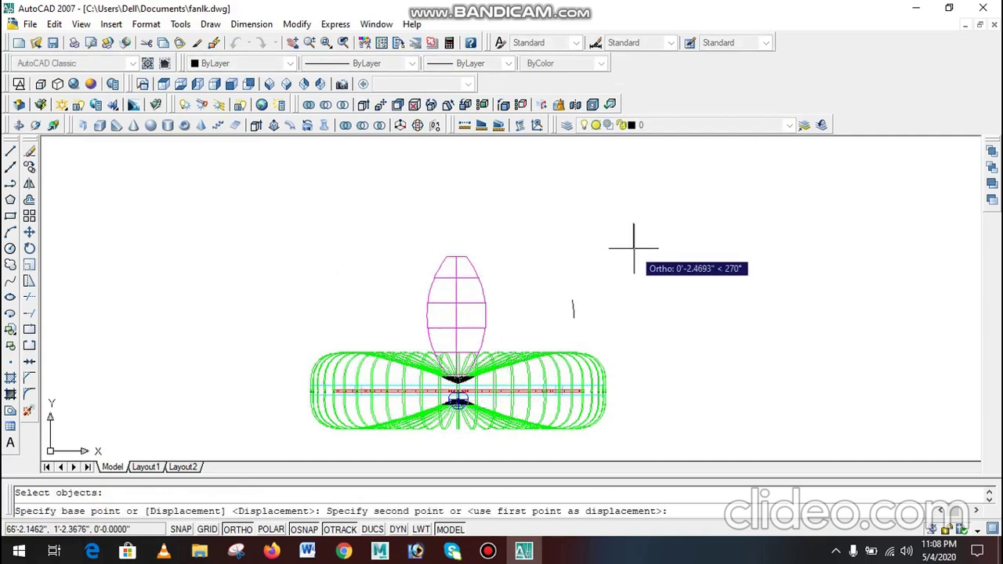
{"action": "left_click", "coordinate": [636, 249]}
- In the right view, draw a vertical line 3" long in the empty area beyond the motor housing's rear end
{"action": "left_click", "coordinate": [431, 104]}
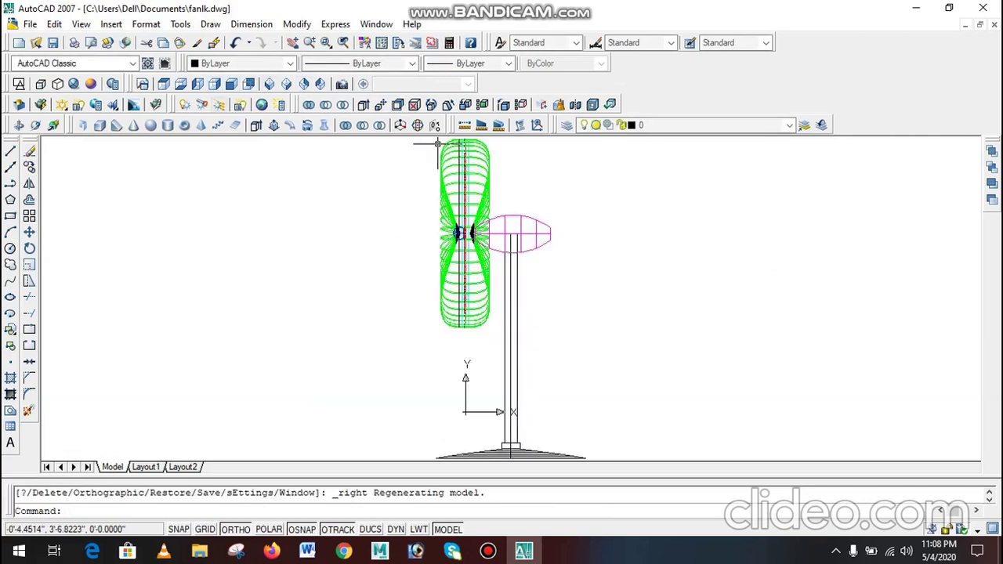
{"action": "scroll", "coordinate": [497, 259], "scroll_direction": "up", "scroll_amount": 2}
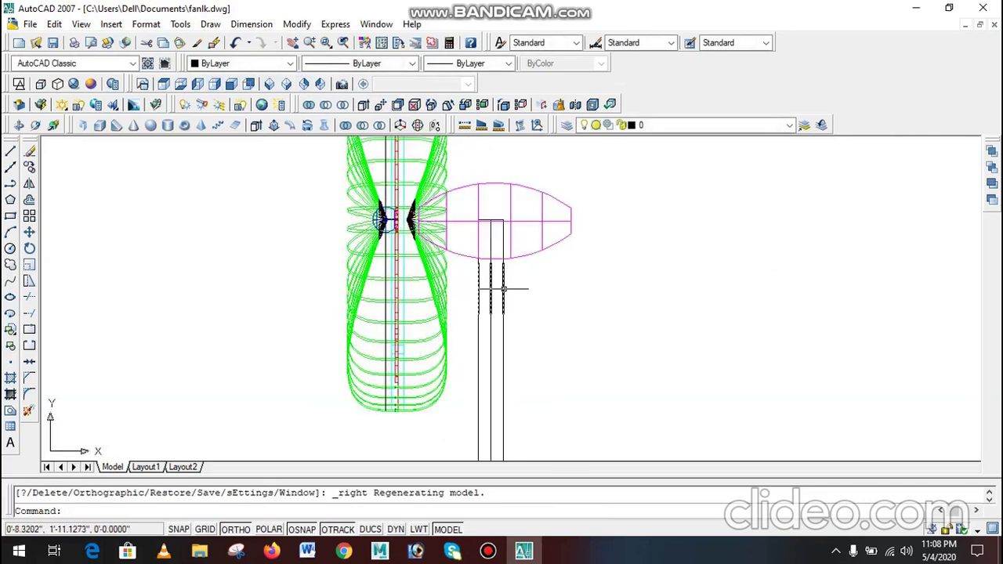
{"action": "scroll", "coordinate": [510, 287], "scroll_direction": "down", "scroll_amount": 3}
{"action": "scroll", "coordinate": [532, 303], "scroll_direction": "up", "scroll_amount": 2}
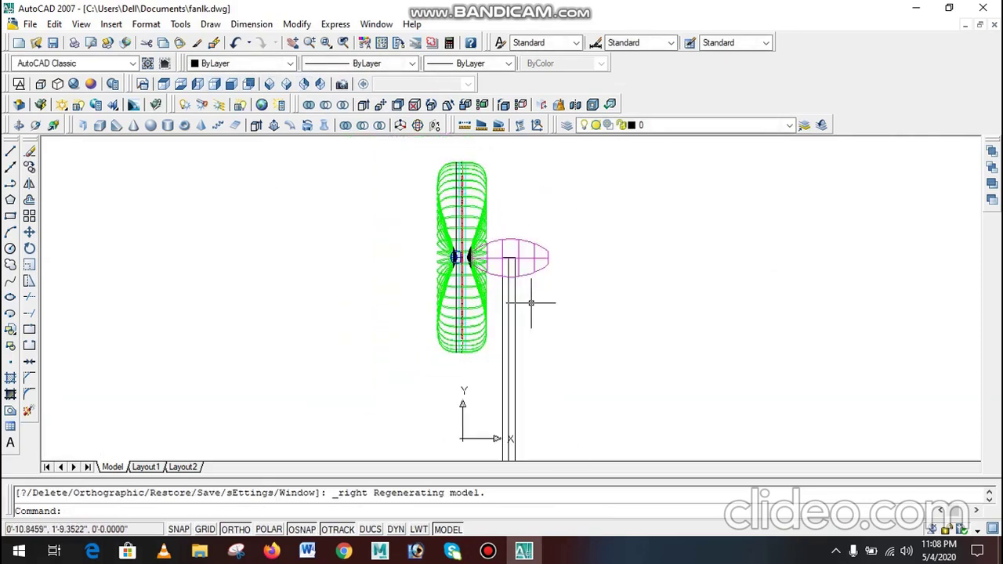
{"action": "scroll", "coordinate": [511, 225], "scroll_direction": "up", "scroll_amount": 3}
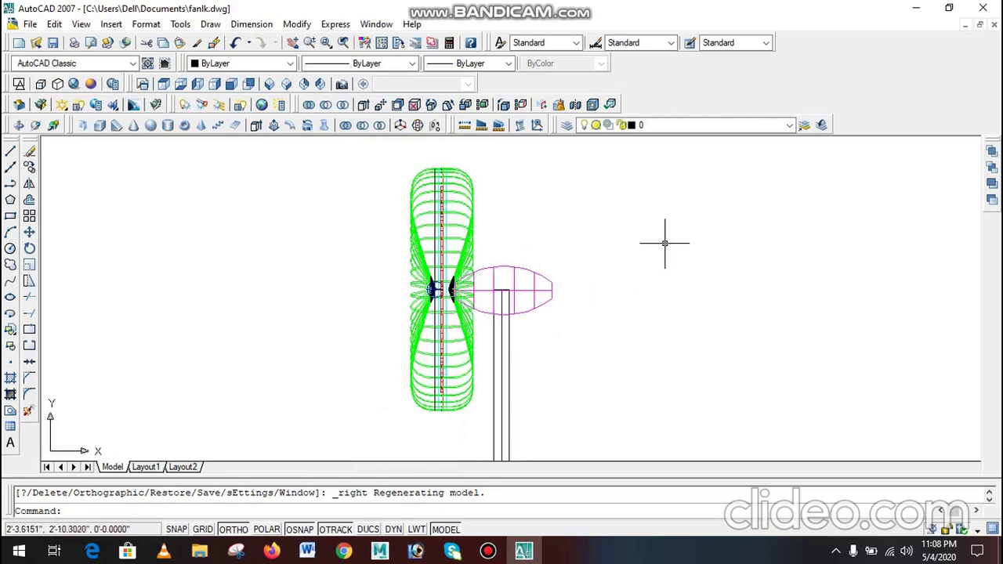
{"action": "scroll", "coordinate": [665, 243], "scroll_direction": "up", "scroll_amount": 2}
{"action": "left_click", "coordinate": [10, 150]}
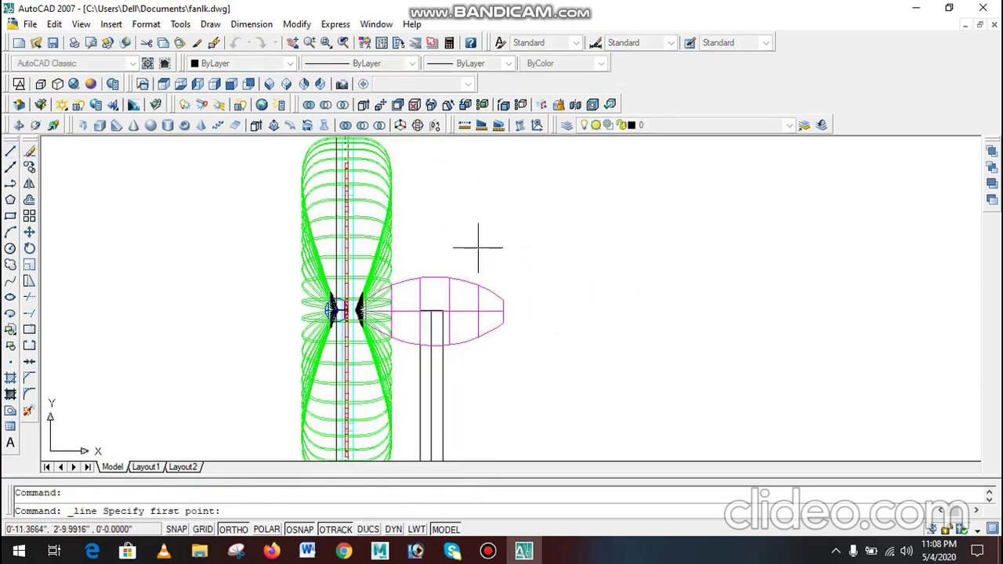
{"action": "scroll", "coordinate": [606, 238], "scroll_direction": "up", "scroll_amount": 2}
{"action": "left_click", "coordinate": [598, 274]}
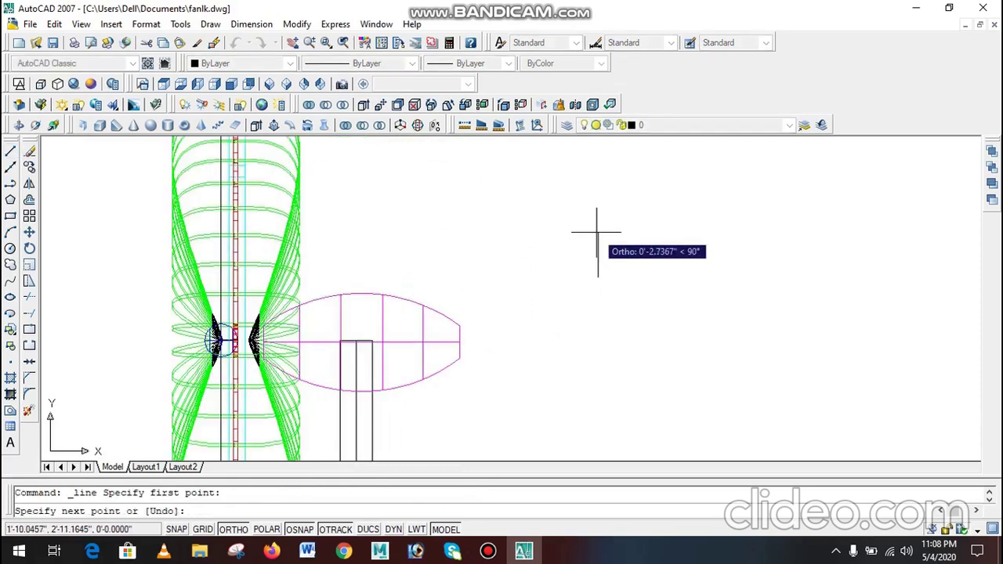
{"action": "type", "text": "9"}
{"action": "key", "text": "Return"}
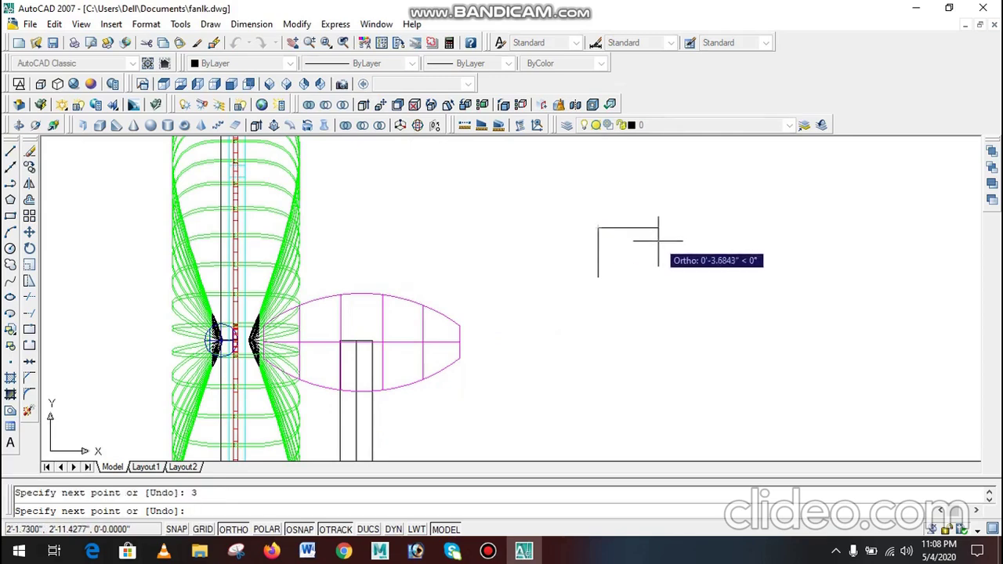
- Continue the outline from the line's upper end 1" left, 0.5" up, 2" right, and down just past the first line's lower end
{"action": "key", "text": "Escape"}
{"action": "scroll", "coordinate": [634, 222], "scroll_direction": "up", "scroll_amount": 2}
{"action": "left_click", "coordinate": [10, 233]}
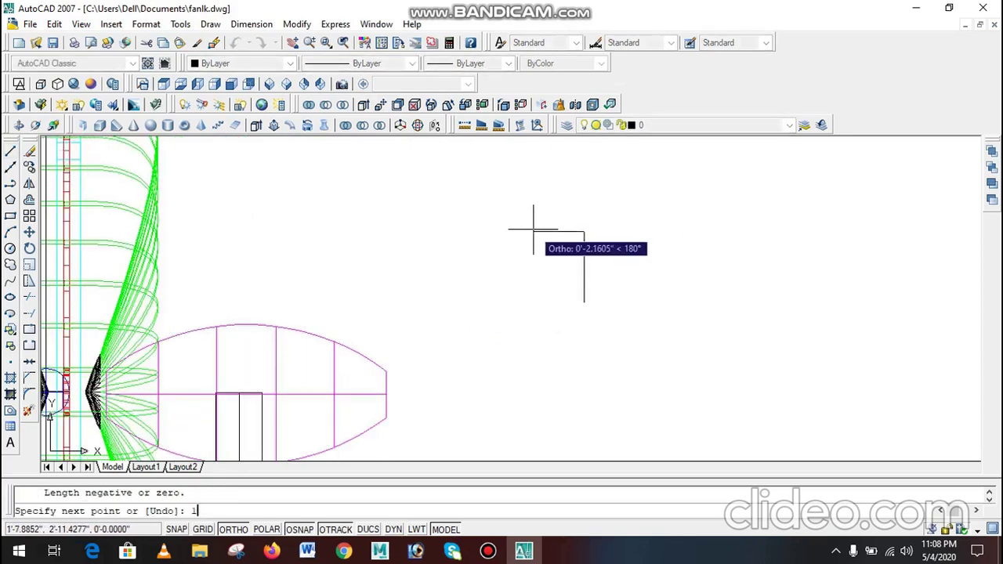
{"action": "type", "text": "1"}
{"action": "key", "text": "Return"}
{"action": "scroll", "coordinate": [537, 207], "scroll_direction": "up", "scroll_amount": 2}
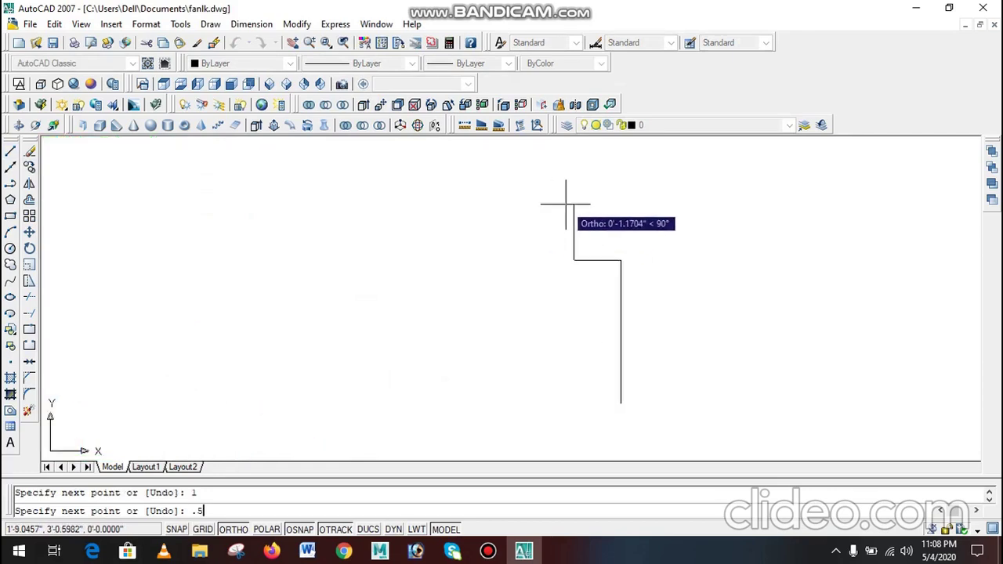
{"action": "key", "text": "Return"}
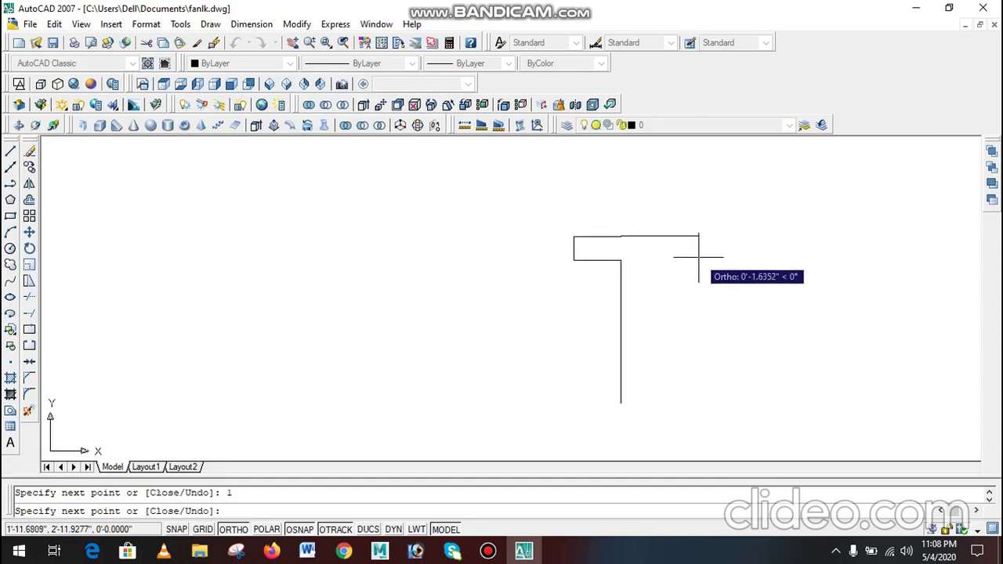
{"action": "key", "text": "ctrl+z"}
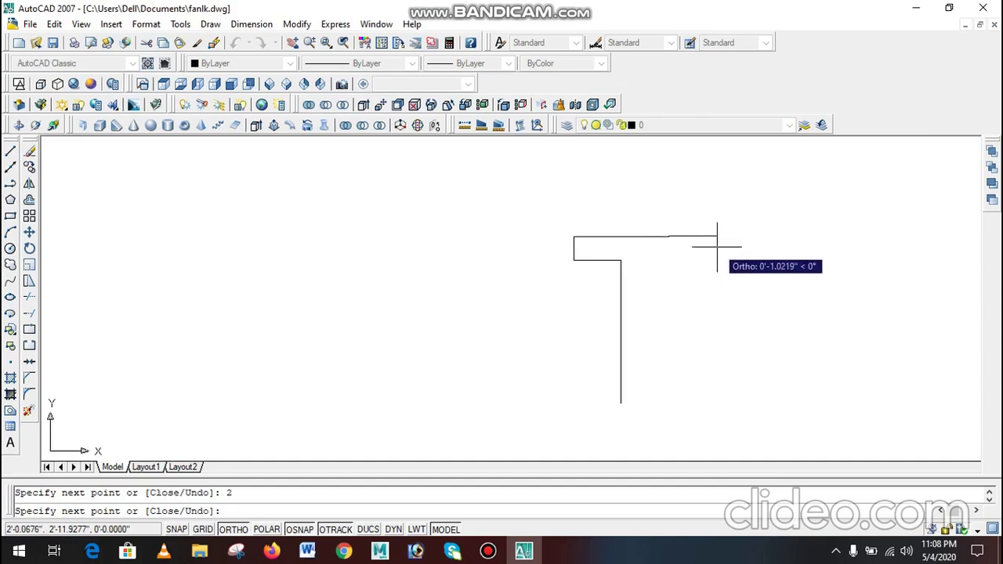
{"action": "left_click", "coordinate": [669, 392]}
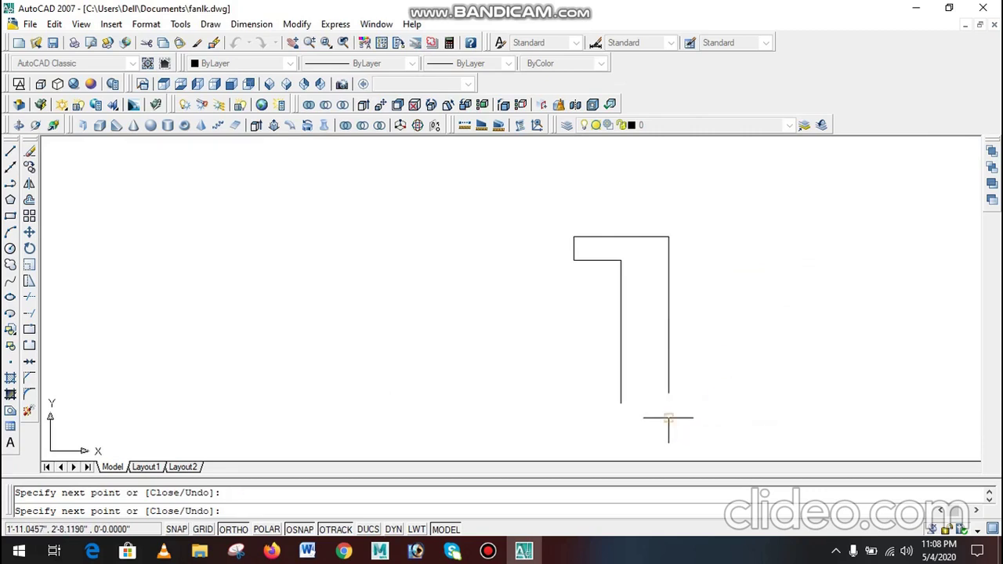
{"action": "left_click", "coordinate": [668, 419]}
{"action": "key", "text": "Escape"}
- Close the outline's lower end with a horizontal line from the first vertical line to the outer vertical line
{"action": "left_click", "coordinate": [10, 150]}
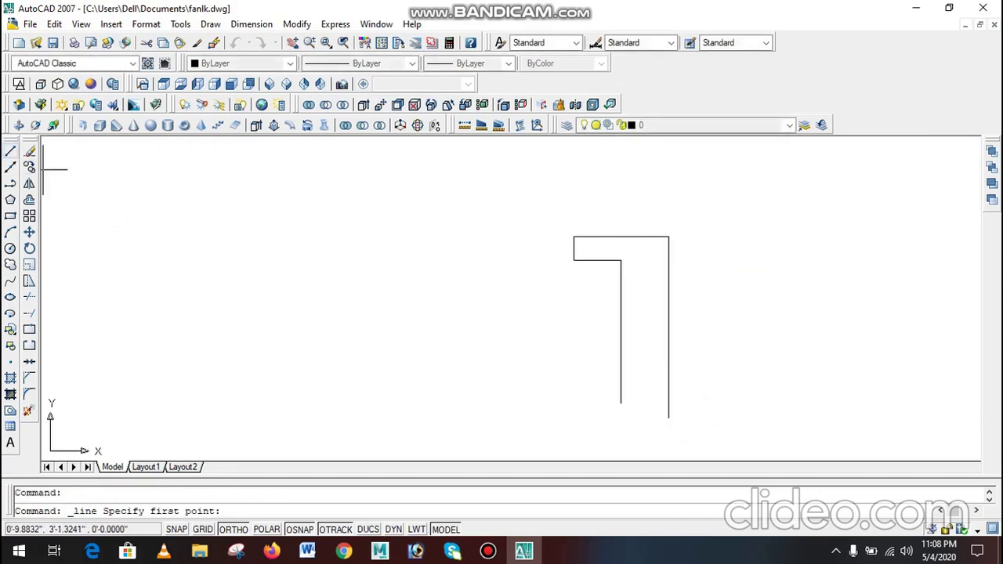
{"action": "left_click", "coordinate": [621, 403]}
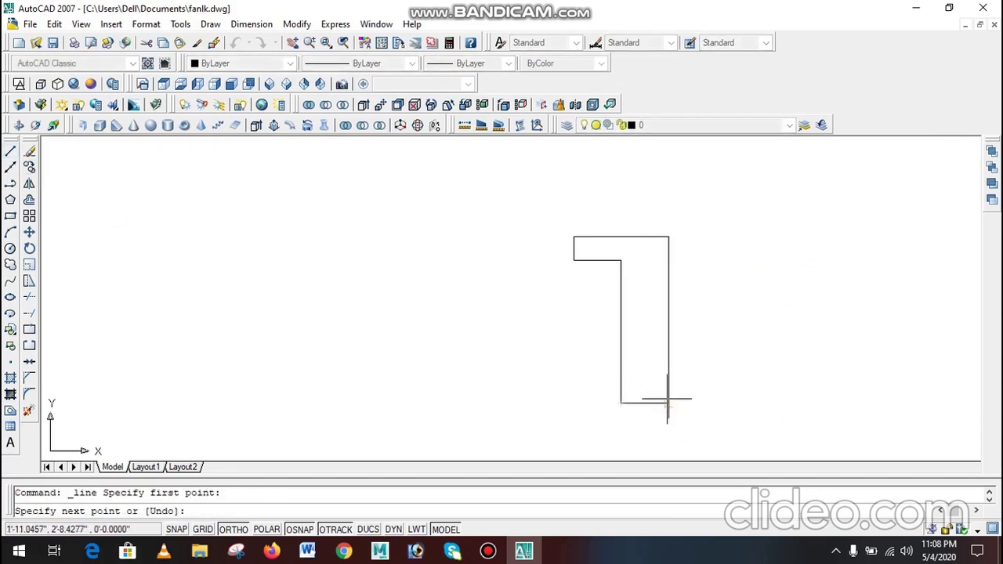
{"action": "left_click", "coordinate": [669, 403]}
{"action": "key", "text": "Escape"}
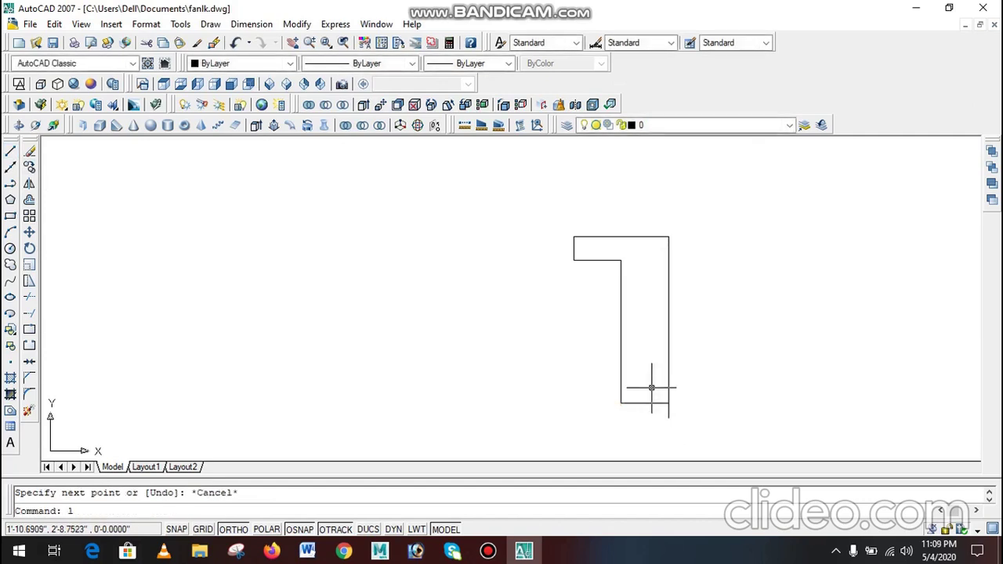
- Draw a vertical line from the midpoint of the outline's bottom edge up to its top edge
{"action": "type", "text": "l"}
{"action": "key", "text": "Return"}
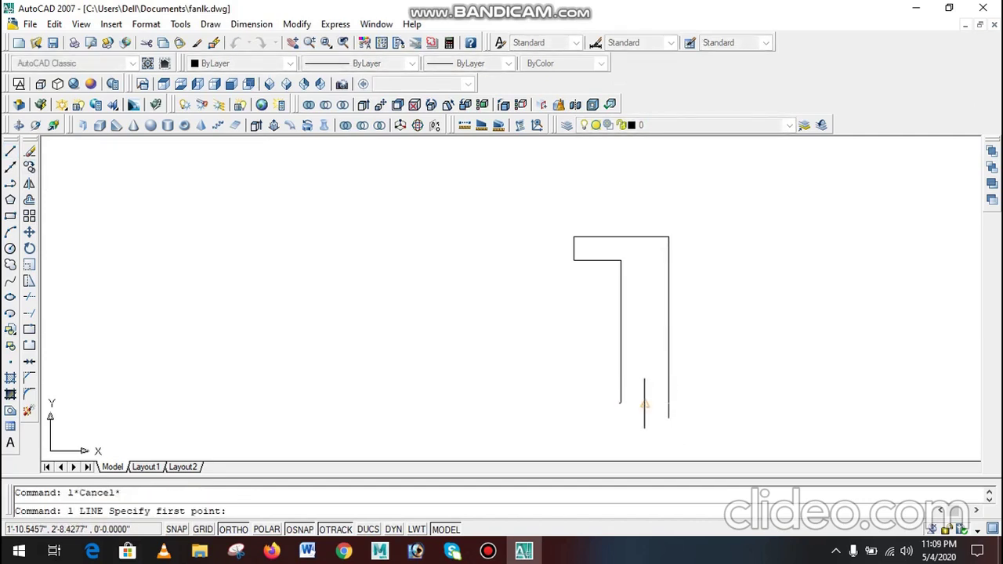
{"action": "left_click", "coordinate": [644, 402]}
{"action": "left_click", "coordinate": [644, 236]}
{"action": "key", "text": "Escape"}
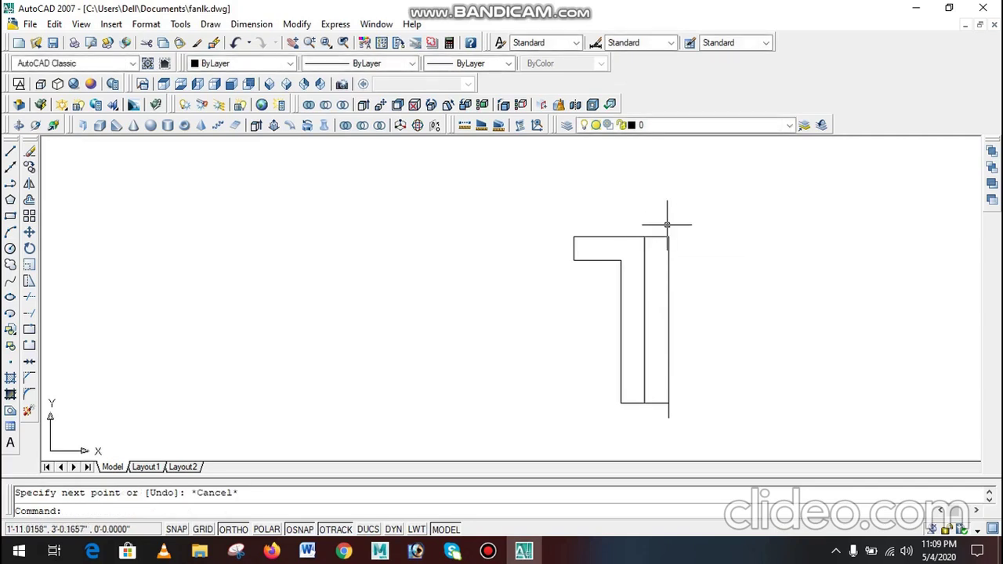
- Trim away the outline's outer vertical side and the top and bottom edge portions beyond the new middle line
{"action": "type", "text": "tr"}
{"action": "key", "text": "Return"}
{"action": "key", "text": "Return"}
{"action": "left_click", "coordinate": [683, 210]}
{"action": "left_click", "coordinate": [651, 266]}
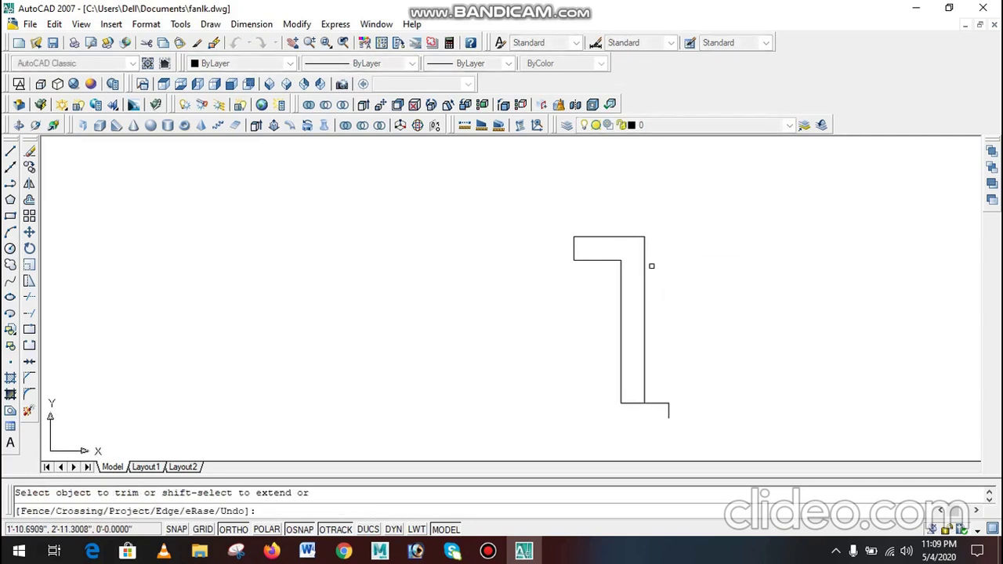
{"action": "left_click", "coordinate": [684, 345]}
{"action": "left_click", "coordinate": [658, 436]}
{"action": "key", "text": "Escape"}
- Delete the short leftover line segment beside the lower end of the L-shaped profile
{"action": "left_click", "coordinate": [696, 377]}
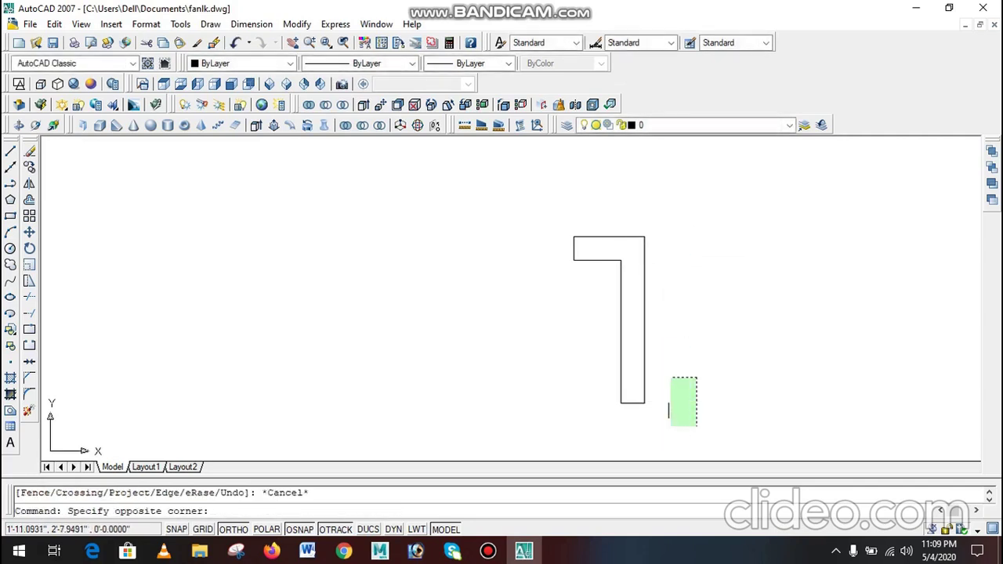
{"action": "left_click", "coordinate": [669, 425]}
{"action": "left_click", "coordinate": [694, 369]}
{"action": "left_click", "coordinate": [663, 414]}
{"action": "key", "text": "Delete"}
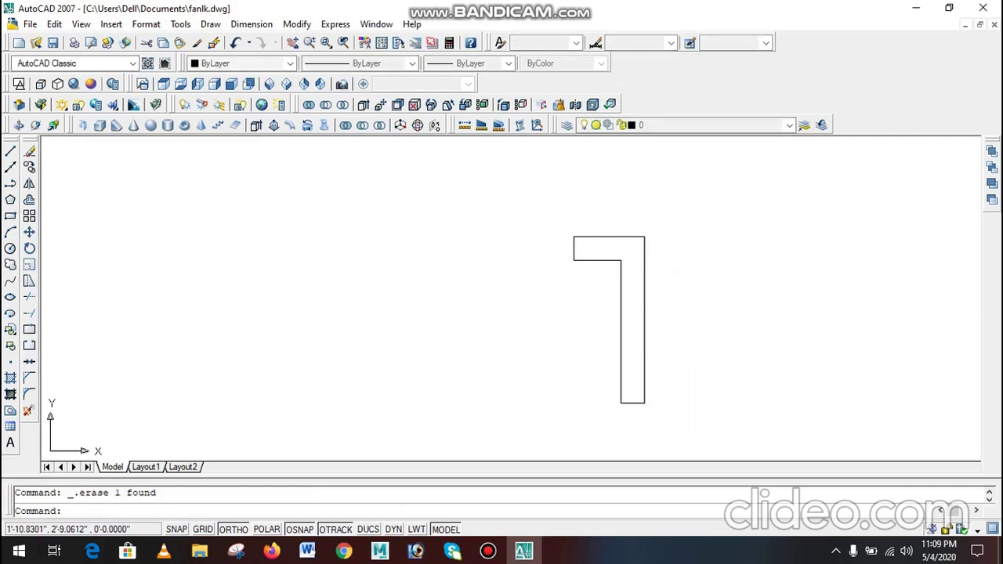
- Try to create a boundary from a point picked inside the L-shaped profile
{"action": "scroll", "coordinate": [586, 286], "scroll_direction": "down", "scroll_amount": 3}
{"action": "scroll", "coordinate": [604, 285], "scroll_direction": "up", "scroll_amount": 2}
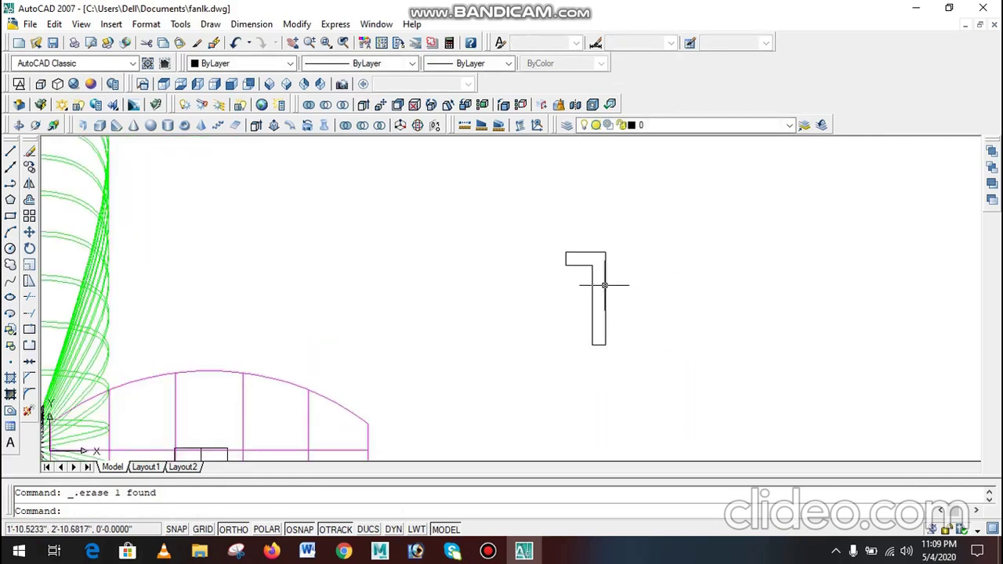
{"action": "key", "text": "Return"}
{"action": "key", "text": "Return"}
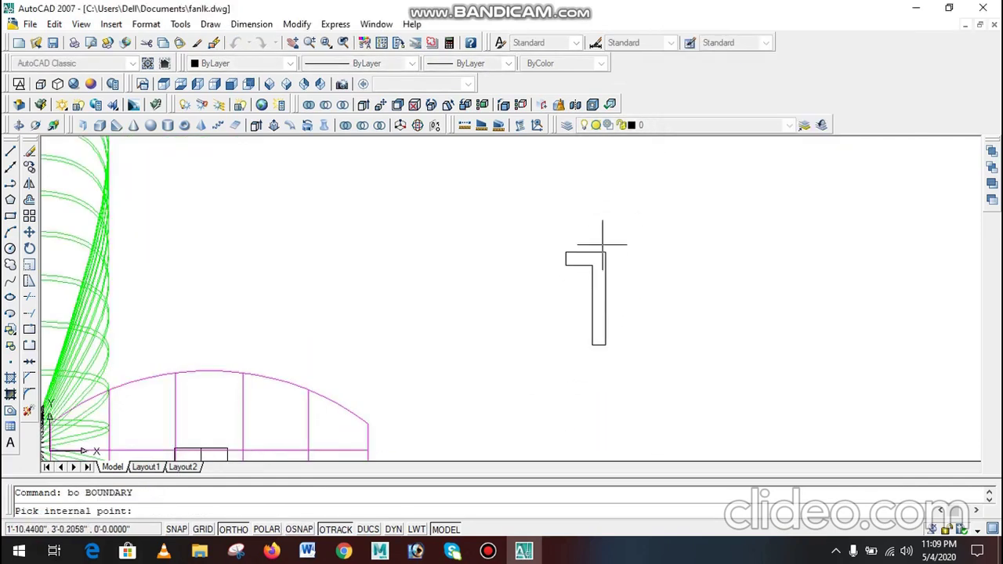
{"action": "left_click", "coordinate": [595, 260]}
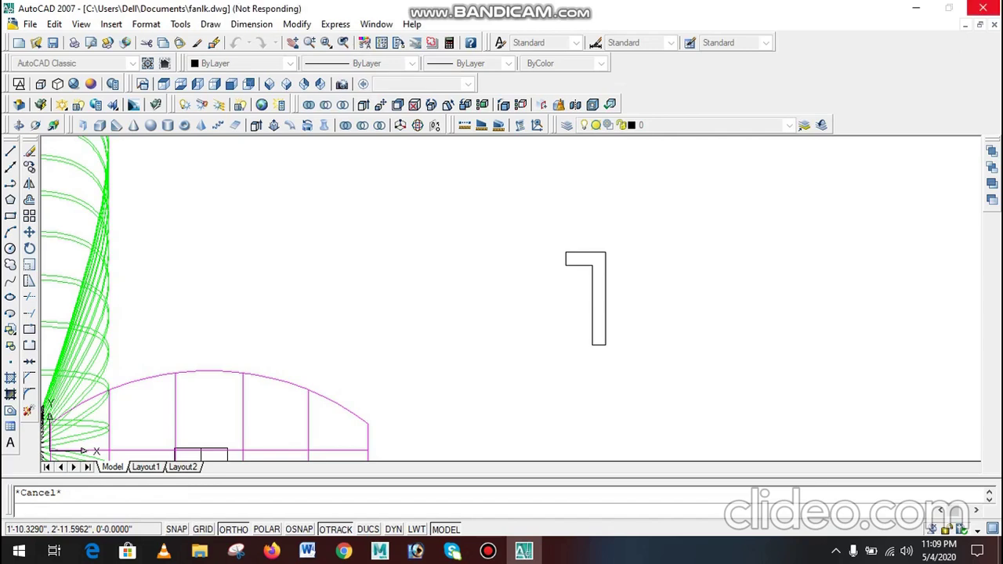
{"action": "right_click", "coordinate": [739, 355]}
{"action": "left_click", "coordinate": [741, 358]}
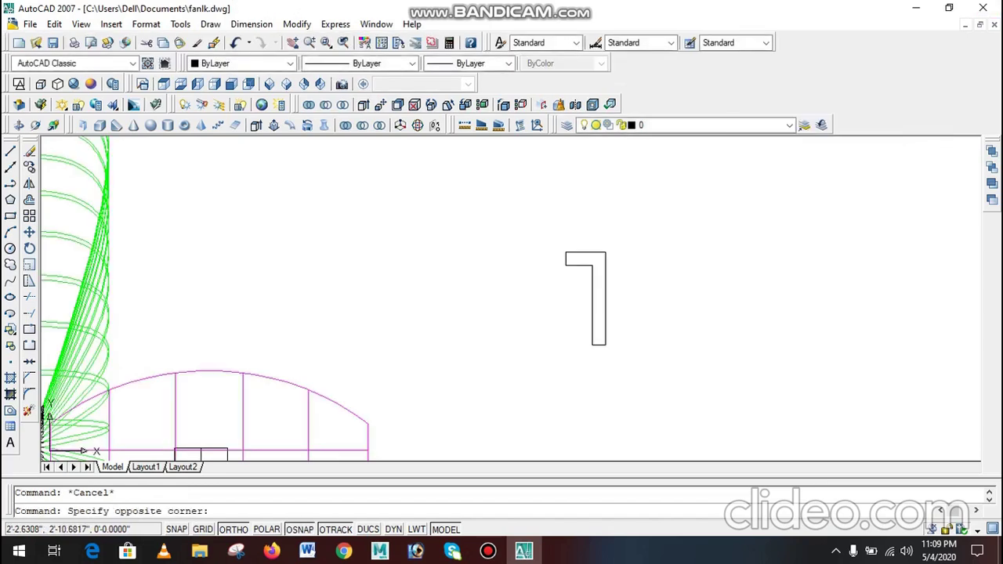
{"action": "key", "text": "Escape"}
{"action": "key", "text": "Escape"}
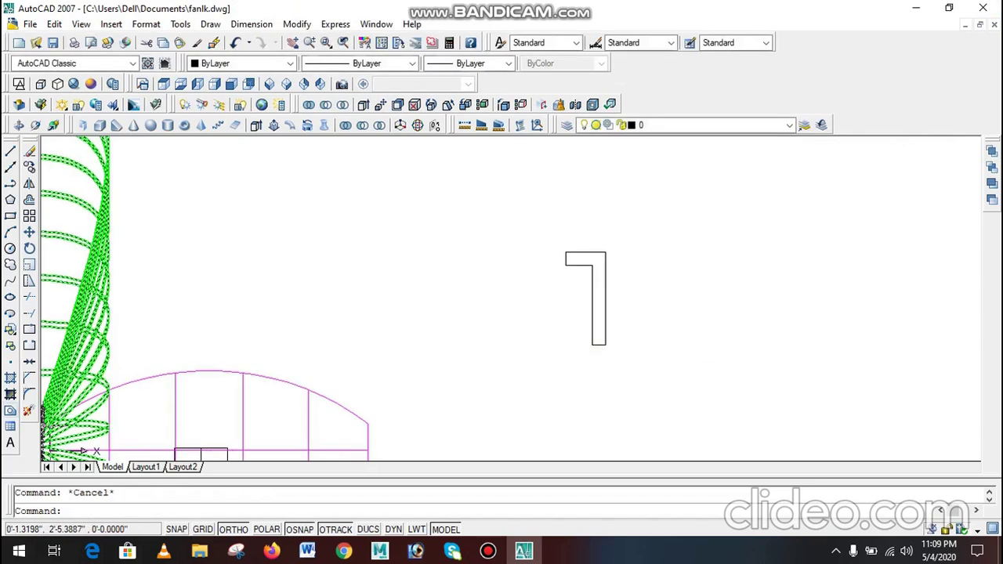
- Convert the six lines of the L-shaped profile into a single region
{"action": "left_click", "coordinate": [10, 410]}
{"action": "left_click", "coordinate": [657, 212]}
{"action": "left_click", "coordinate": [560, 347]}
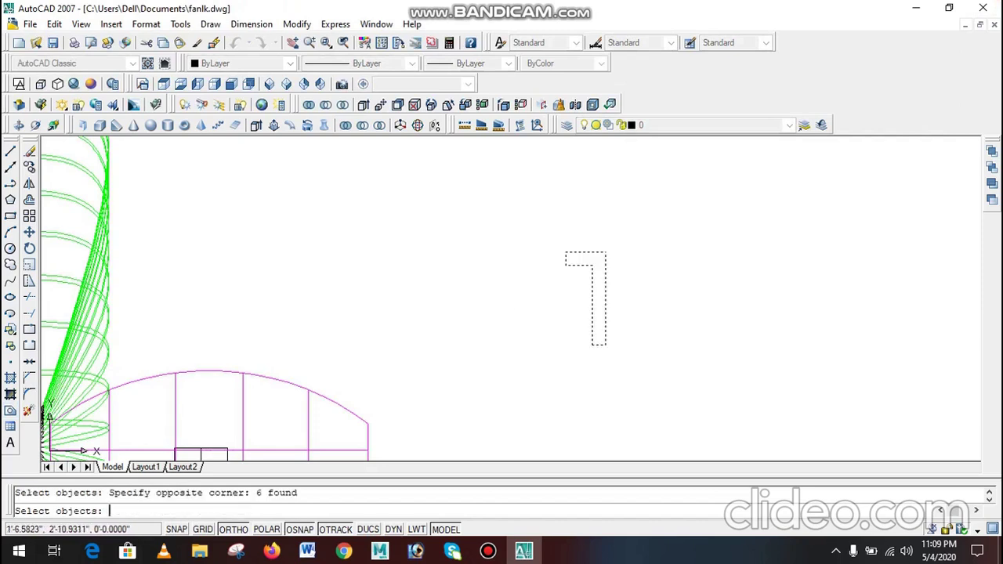
{"action": "key", "text": "Return"}
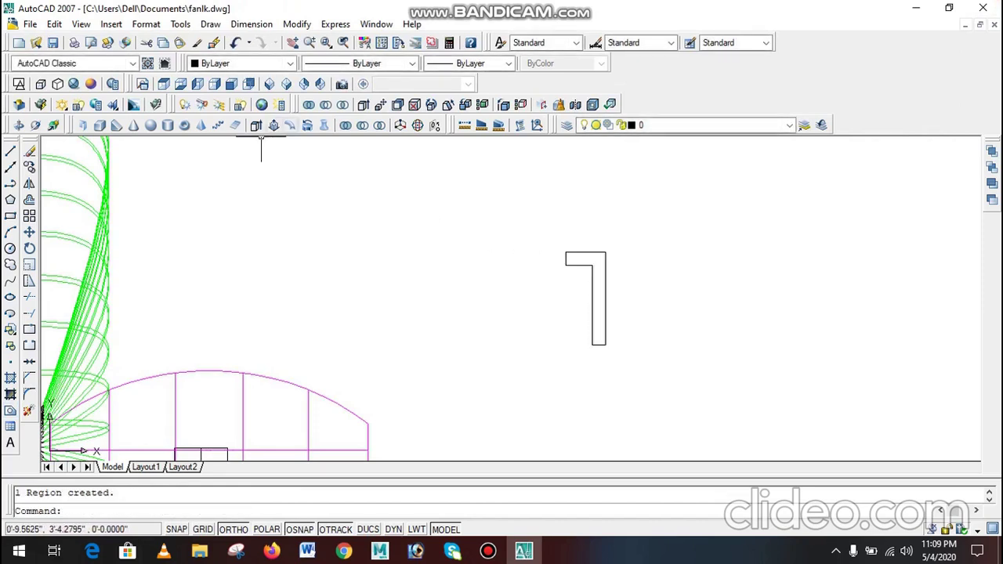
- Revolve the L-shaped region 360 degrees about its long outer vertical edge to form a T-shaped knob
{"action": "left_click", "coordinate": [307, 126]}
{"action": "left_click", "coordinate": [601, 226]}
{"action": "left_click", "coordinate": [573, 280]}
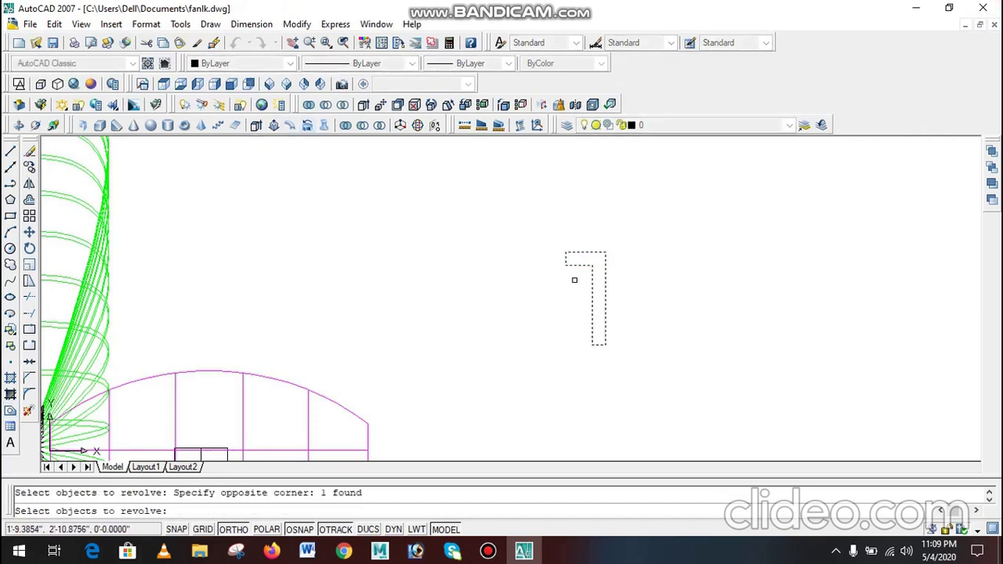
{"action": "key", "text": "Return"}
{"action": "left_click", "coordinate": [606, 345]}
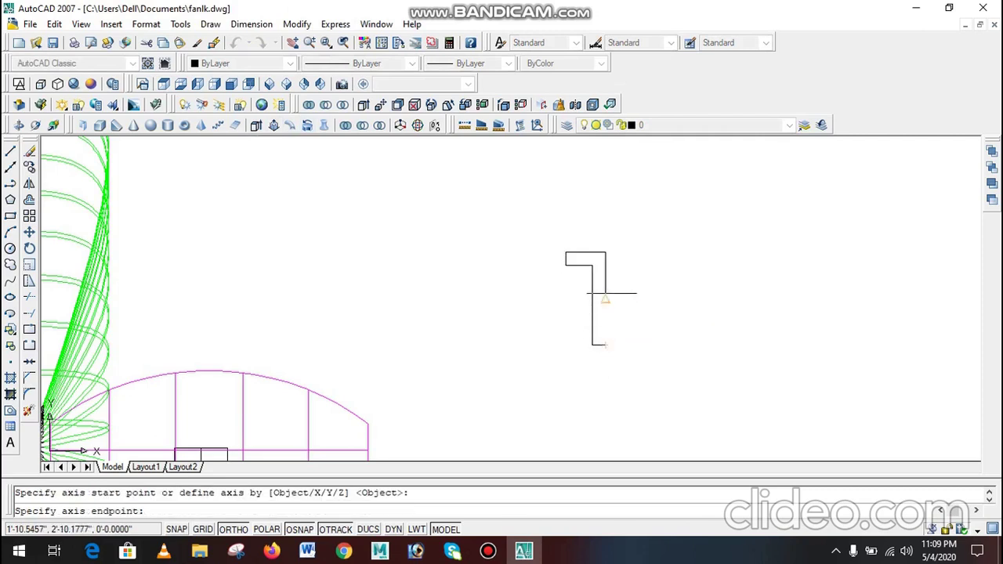
{"action": "left_click", "coordinate": [605, 252]}
{"action": "key", "text": "Return"}
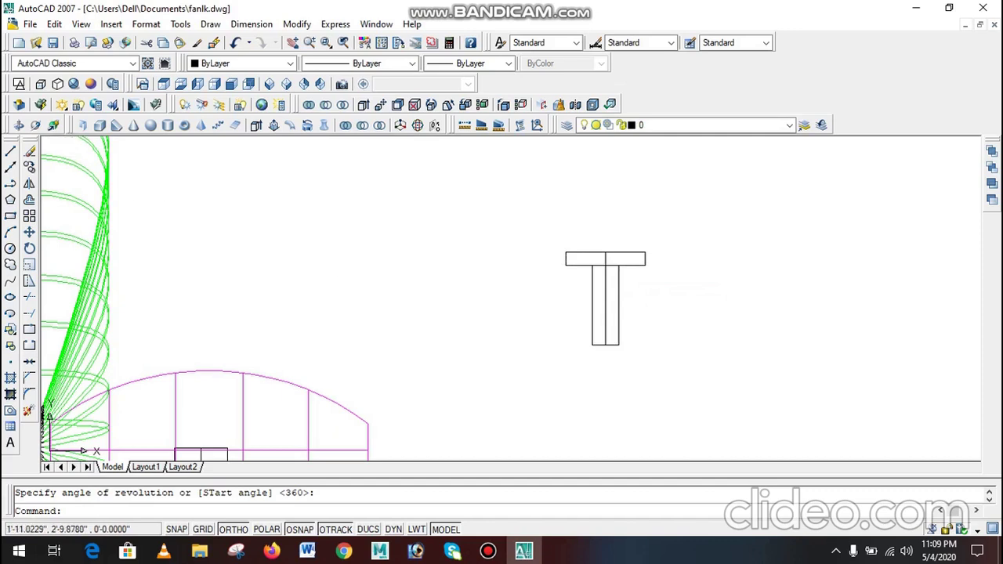
- Set the revolved knob's colour to Yellow
{"action": "left_click", "coordinate": [671, 279]}
{"action": "left_click", "coordinate": [584, 280]}
{"action": "left_click", "coordinate": [289, 62]}
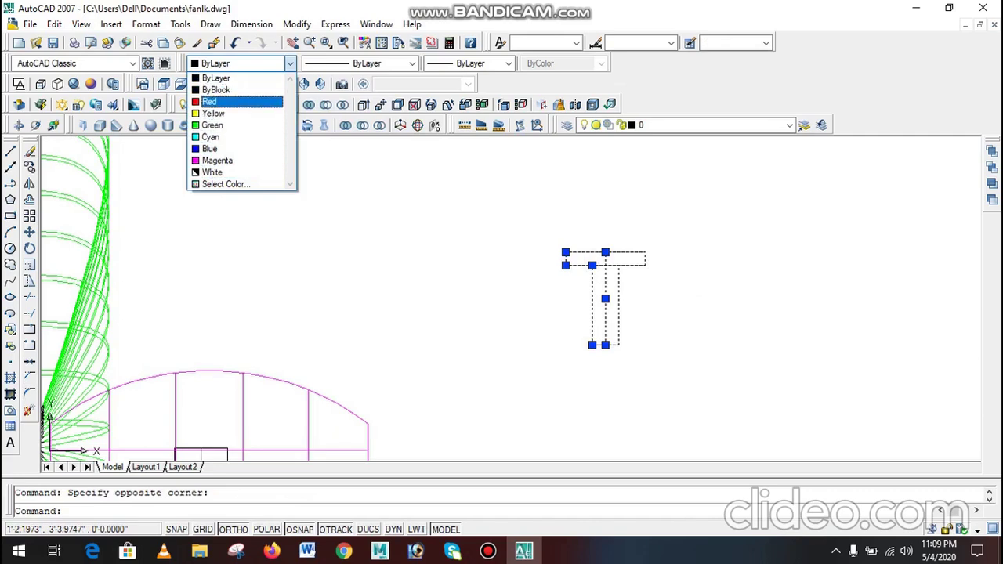
{"action": "left_click", "coordinate": [213, 113]}
{"action": "scroll", "coordinate": [762, 272], "scroll_direction": "down", "scroll_amount": 1}
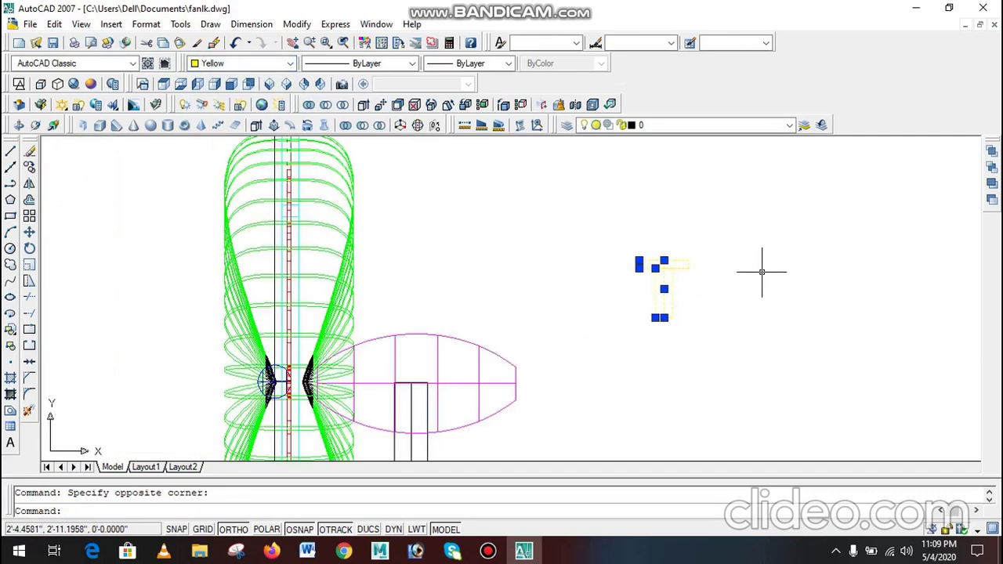
- Move the yellow knob horizontally until it sits above the motor housing
{"action": "key", "text": "Escape"}
{"action": "type", "text": "m"}
{"action": "key", "text": "Return"}
{"action": "left_click", "coordinate": [732, 233]}
{"action": "left_click", "coordinate": [622, 297]}
{"action": "key", "text": "Return"}
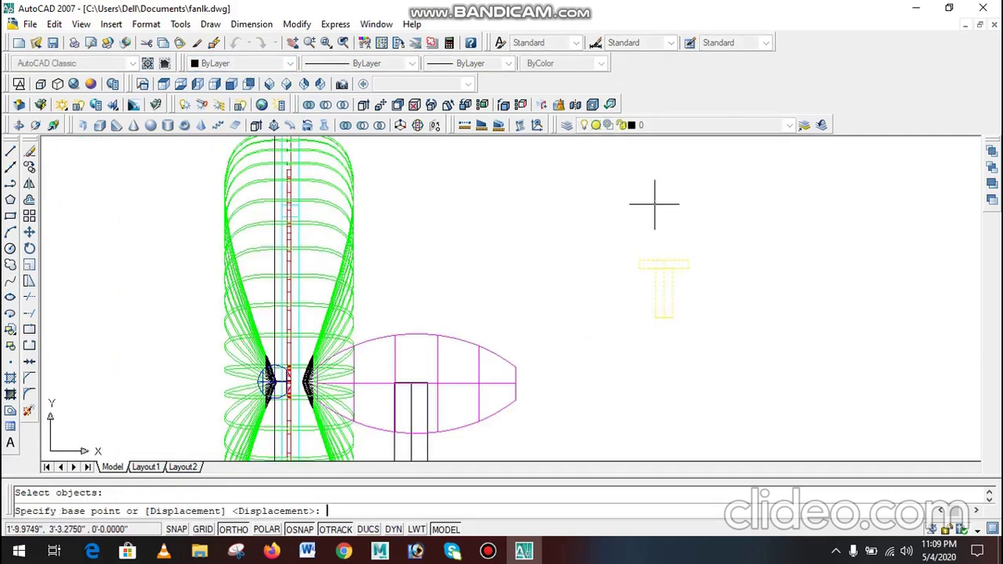
{"action": "left_click", "coordinate": [654, 204]}
{"action": "left_click", "coordinate": [431, 210]}
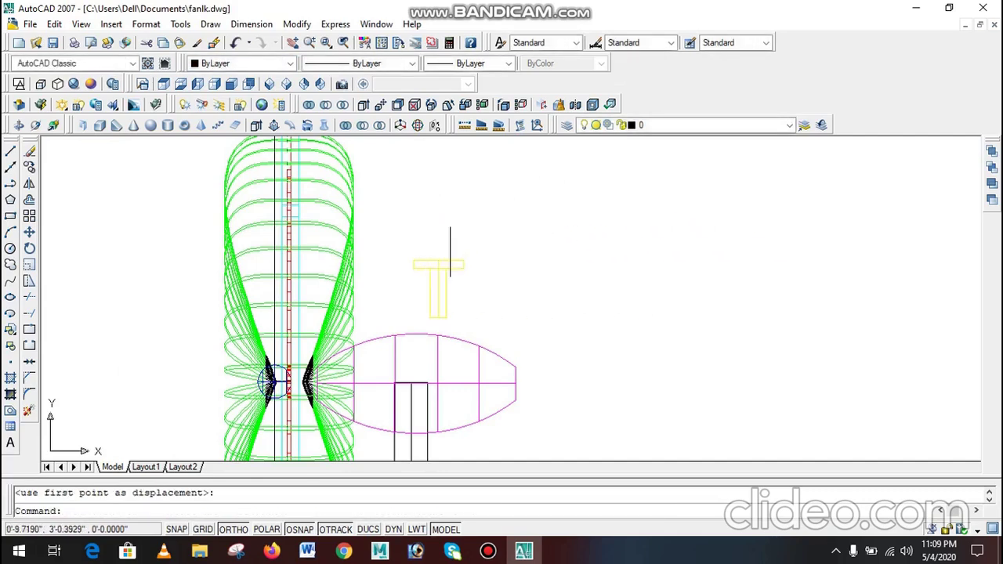
- Move the yellow knob straight down so its stem sinks into the top of the motor housing
{"action": "type", "text": "m"}
{"action": "key", "text": "Return"}
{"action": "left_click", "coordinate": [478, 233]}
{"action": "left_click", "coordinate": [436, 287]}
{"action": "key", "text": "Return"}
{"action": "left_click", "coordinate": [549, 269]}
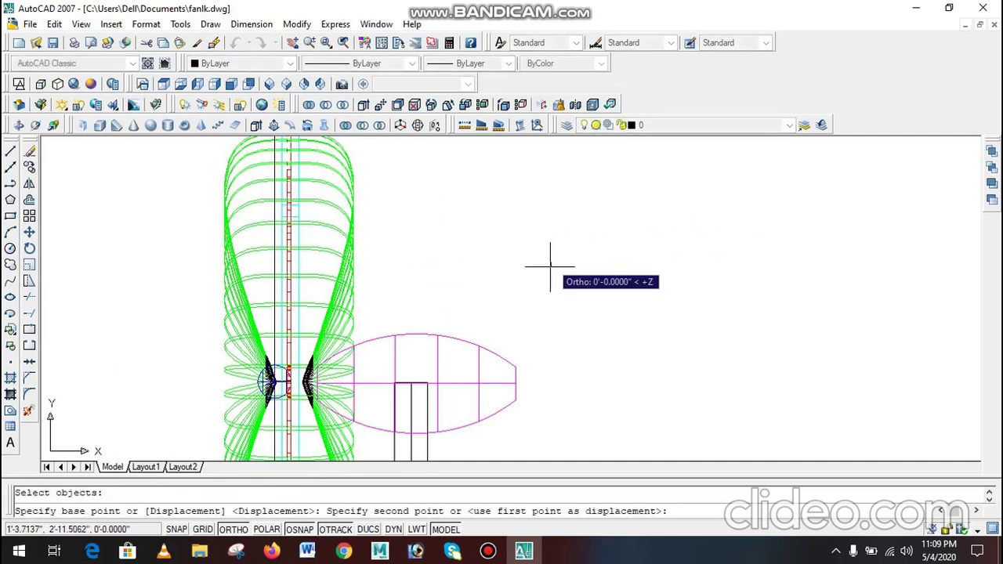
{"action": "left_click", "coordinate": [549, 321]}
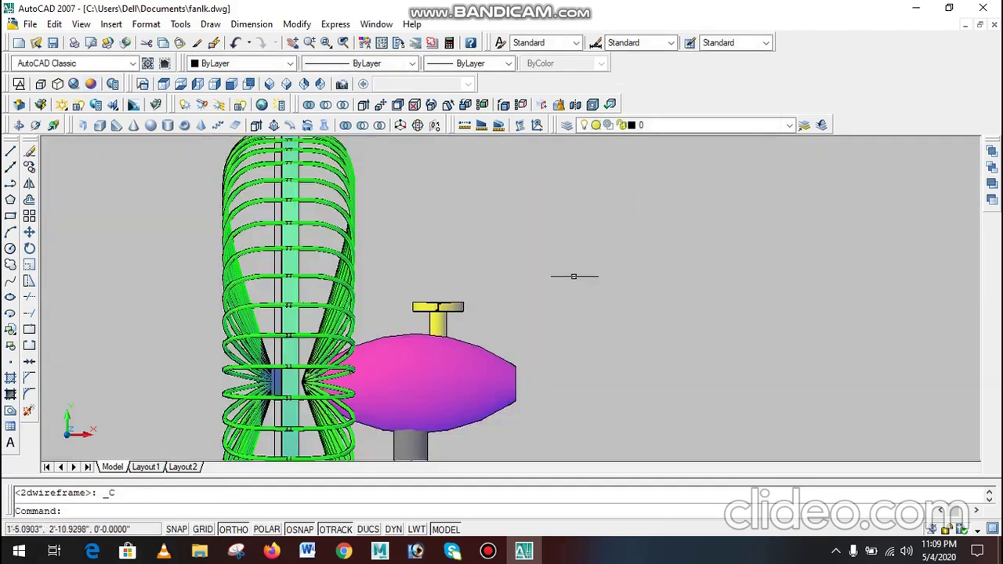
- Shift the yellow knob horizontally toward the fan cage to centre it on the motor housing
{"action": "type", "text": "m"}
{"action": "key", "text": "Return"}
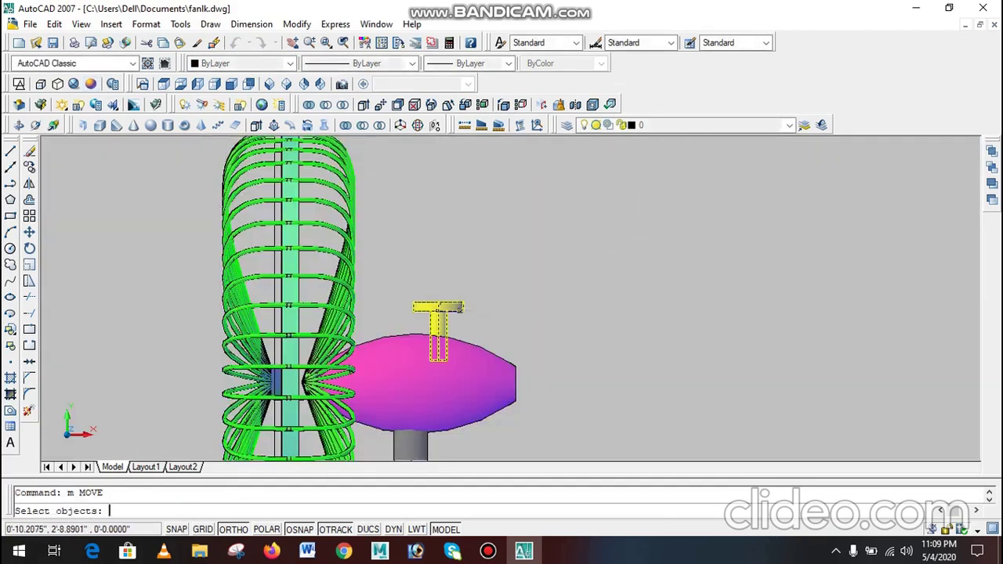
{"action": "left_click", "coordinate": [460, 309]}
{"action": "key", "text": "Return"}
{"action": "left_click", "coordinate": [650, 231]}
{"action": "key", "text": "Escape"}
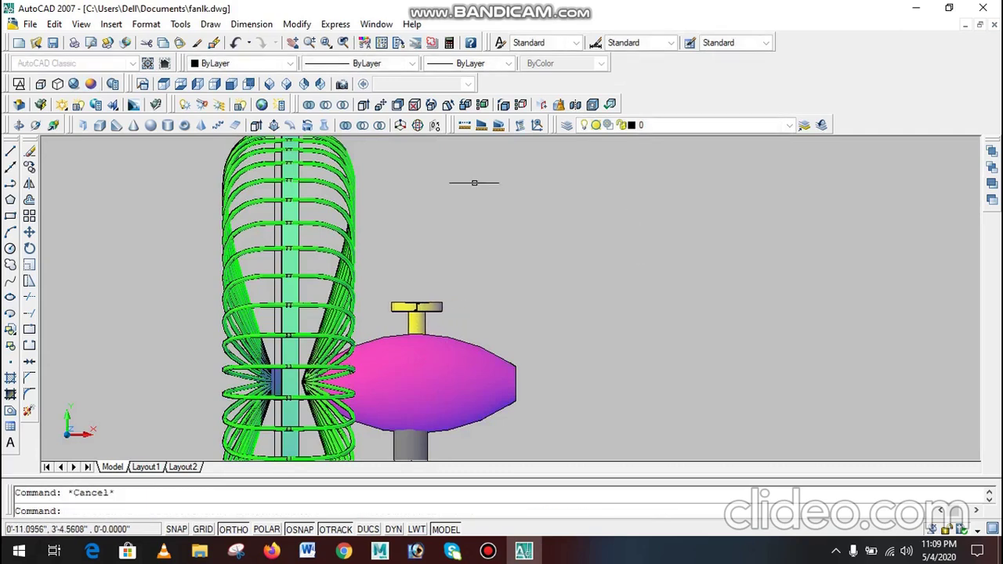
- In the wireframe top view, move the distant yellow knob horizontally to just beside the fan's round base
{"action": "left_click", "coordinate": [19, 83]}
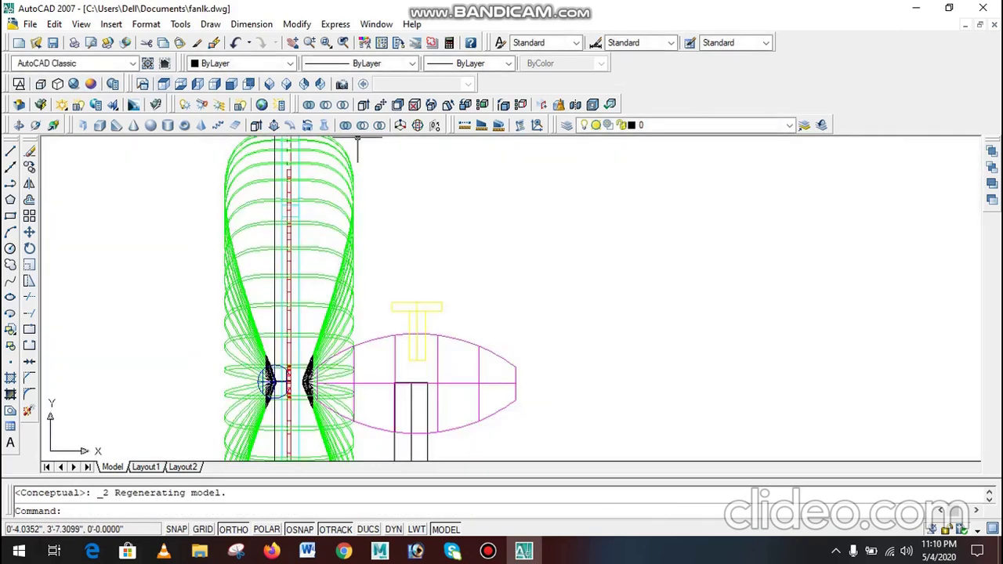
{"action": "left_click", "coordinate": [164, 83]}
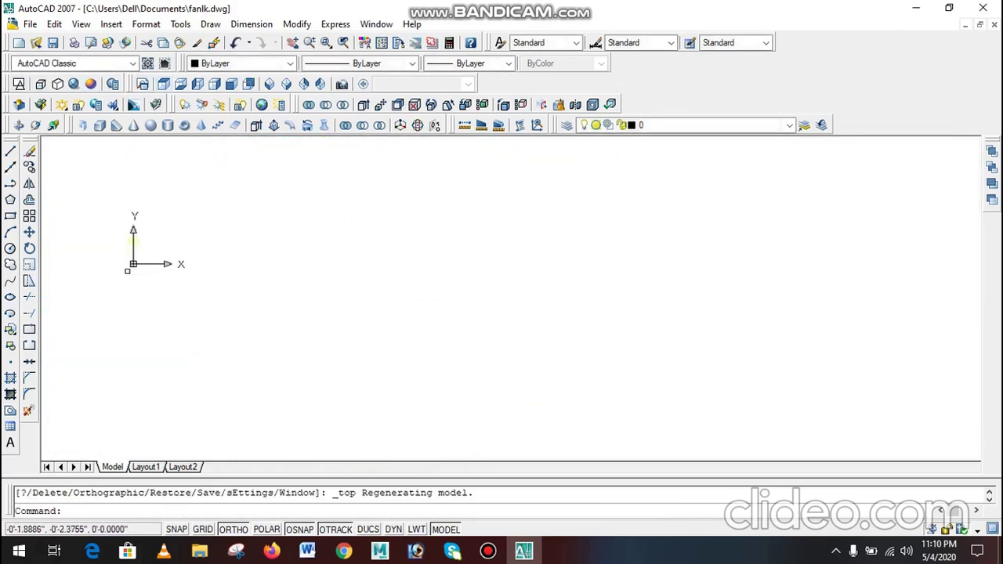
{"action": "key", "text": "Return"}
{"action": "left_click", "coordinate": [151, 226]}
{"action": "left_click", "coordinate": [114, 255]}
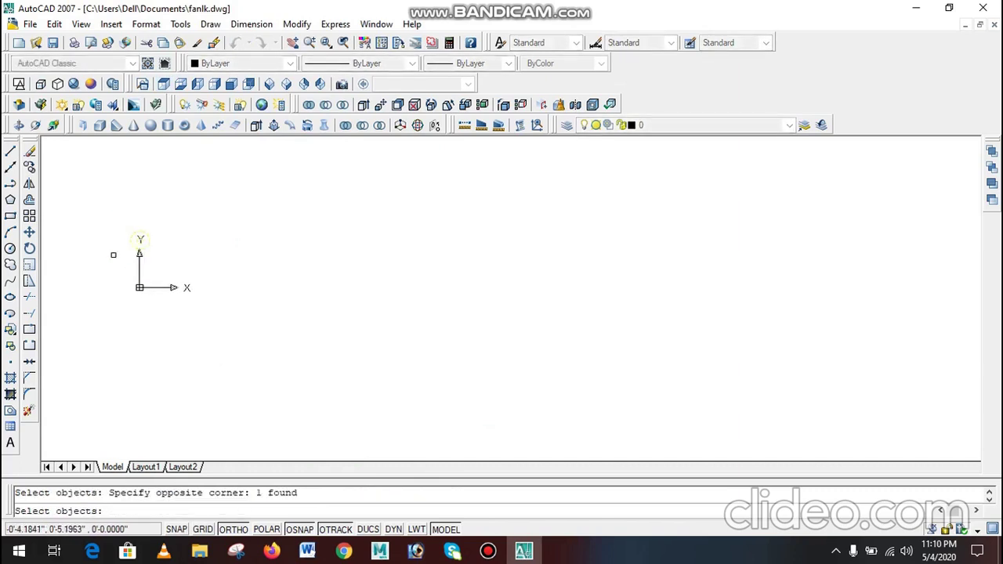
{"action": "key", "text": "Return"}
{"action": "left_click", "coordinate": [115, 298]}
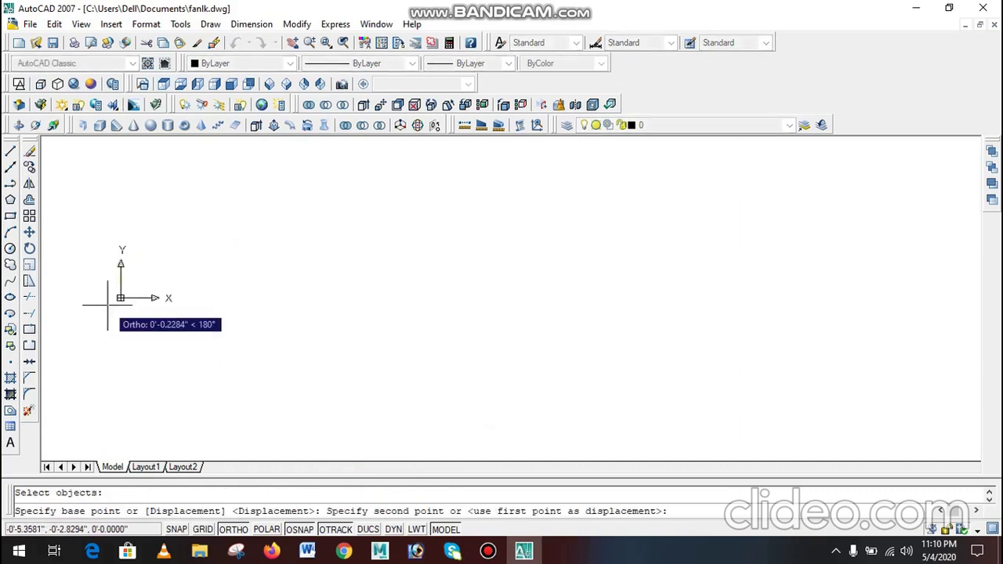
{"action": "scroll", "coordinate": [559, 324], "scroll_direction": "up", "scroll_amount": 5}
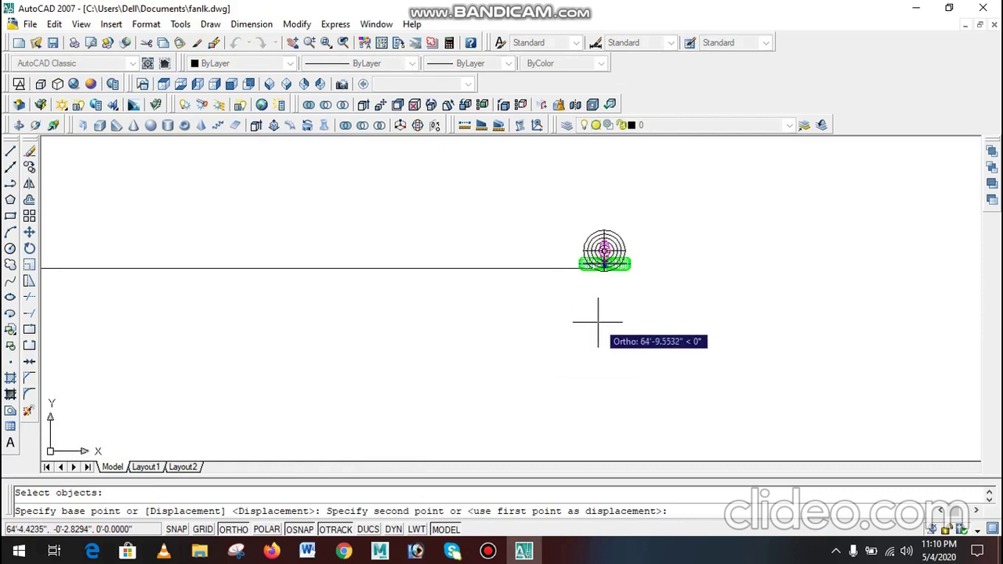
{"action": "scroll", "coordinate": [599, 325], "scroll_direction": "up", "scroll_amount": 3}
{"action": "scroll", "coordinate": [600, 327], "scroll_direction": "down", "scroll_amount": 3}
{"action": "scroll", "coordinate": [649, 268], "scroll_direction": "up", "scroll_amount": 2}
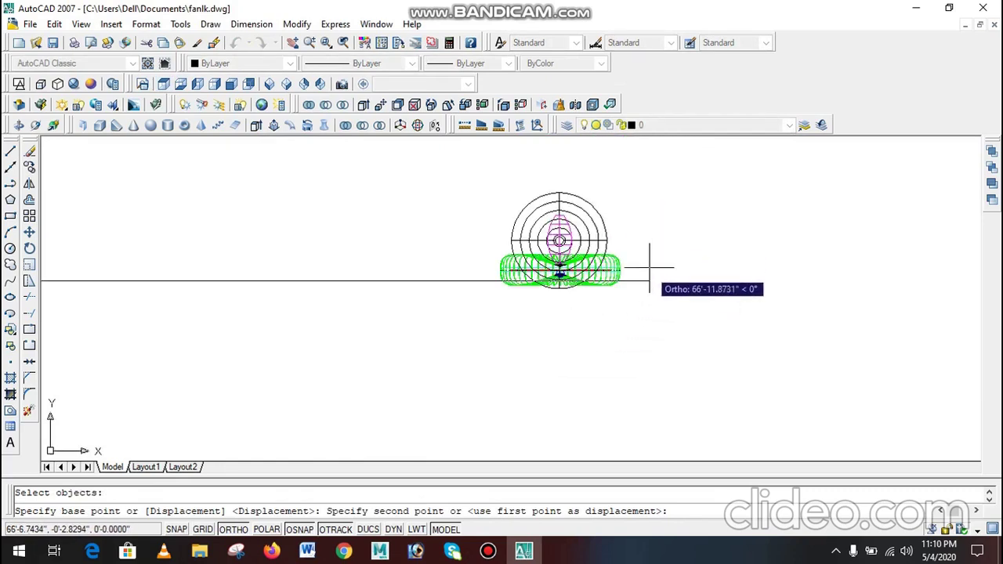
{"action": "scroll", "coordinate": [553, 340], "scroll_direction": "up", "scroll_amount": 3}
{"action": "scroll", "coordinate": [553, 344], "scroll_direction": "down", "scroll_amount": 4}
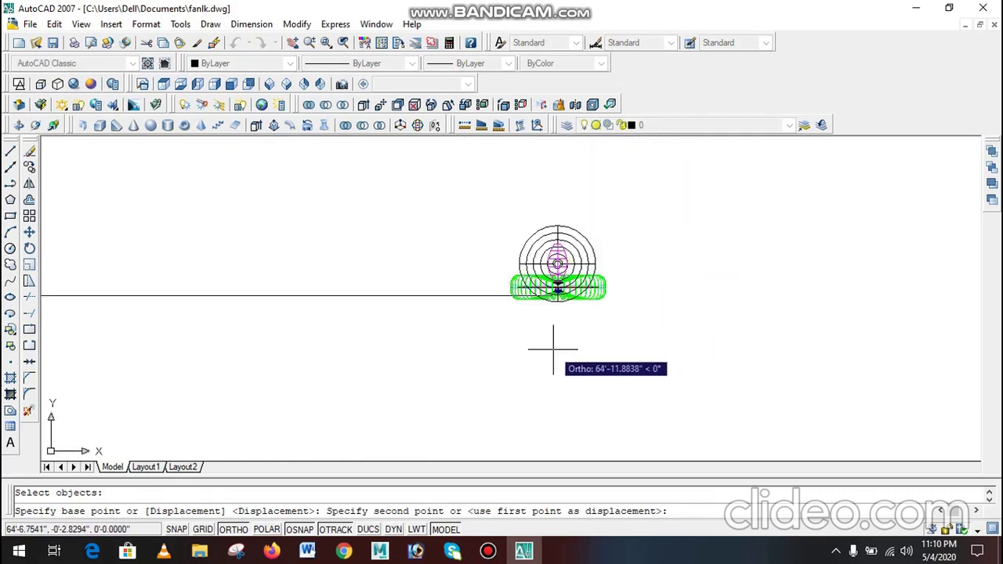
{"action": "left_click", "coordinate": [456, 359]}
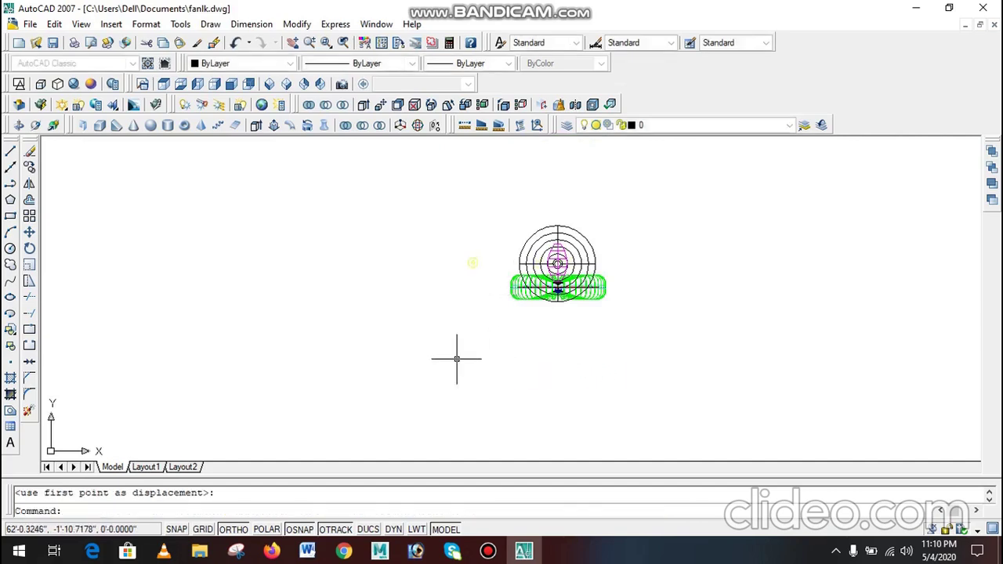
- Move the yellow knob horizontally onto the centre of the motor housing in the top view
{"action": "scroll", "coordinate": [586, 220], "scroll_direction": "up", "scroll_amount": 3}
{"action": "type", "text": "m"}
{"action": "key", "text": "Return"}
{"action": "left_click", "coordinate": [261, 335]}
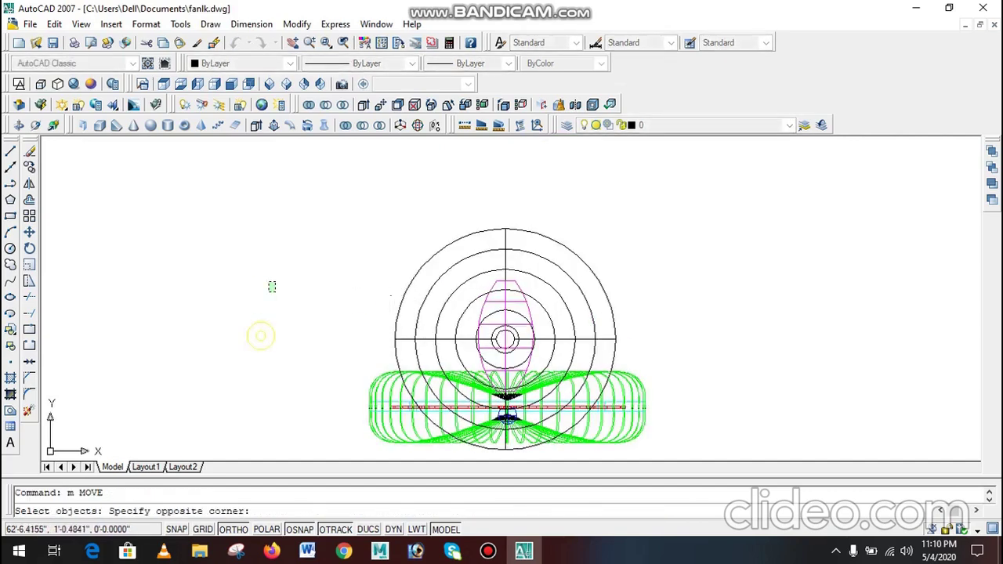
{"action": "left_click", "coordinate": [272, 286]}
{"action": "key", "text": "Return"}
{"action": "left_click", "coordinate": [380, 191]}
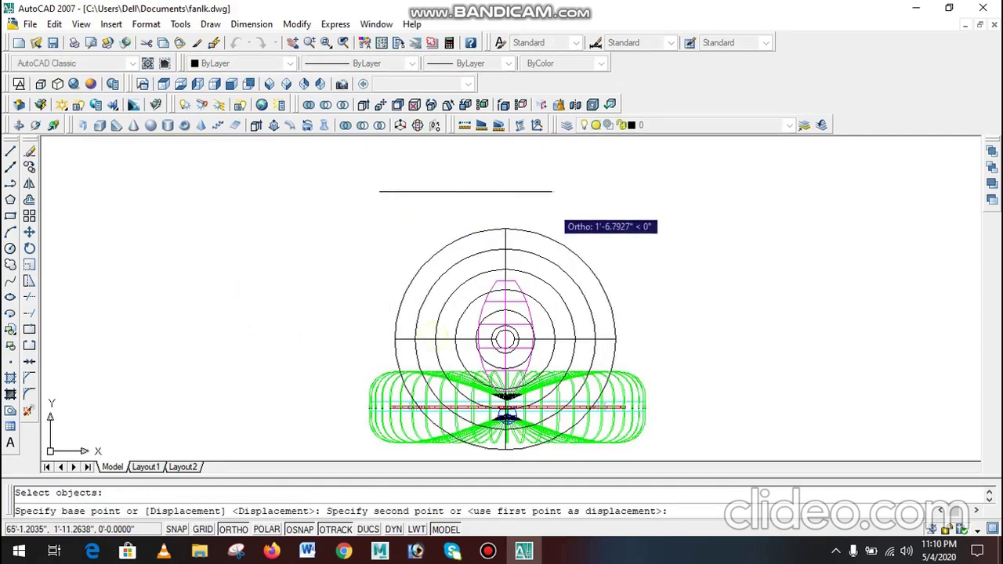
{"action": "left_click", "coordinate": [627, 204]}
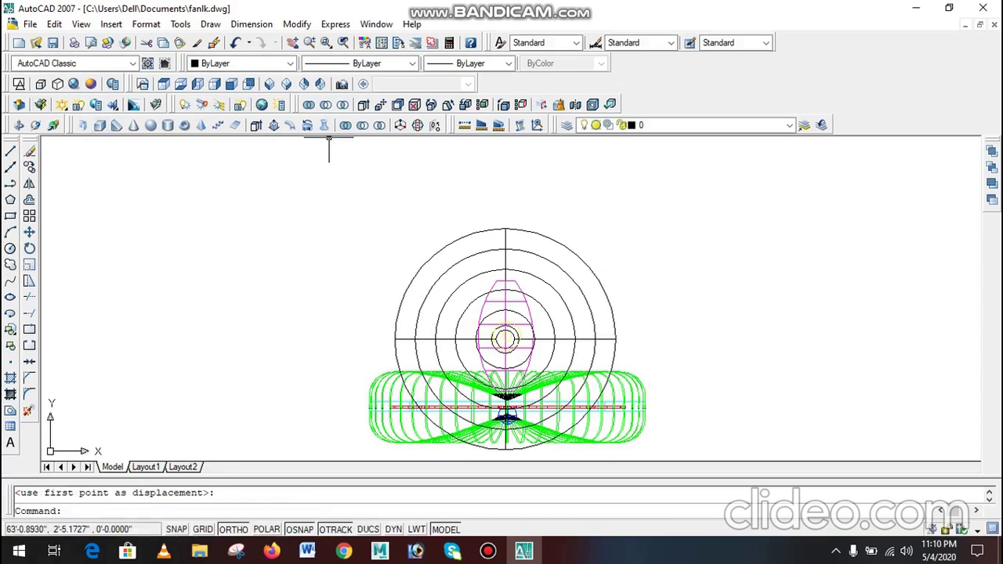
- Examine the fan with conceptual shading from the southwest isometric view and by orbiting to its front
{"action": "left_click", "coordinate": [269, 84]}
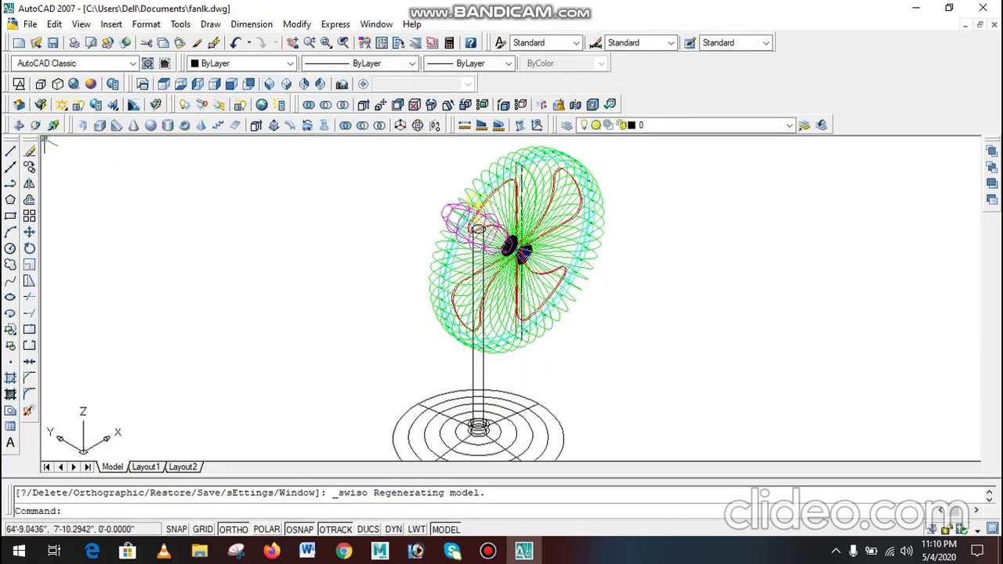
{"action": "left_click", "coordinate": [90, 84]}
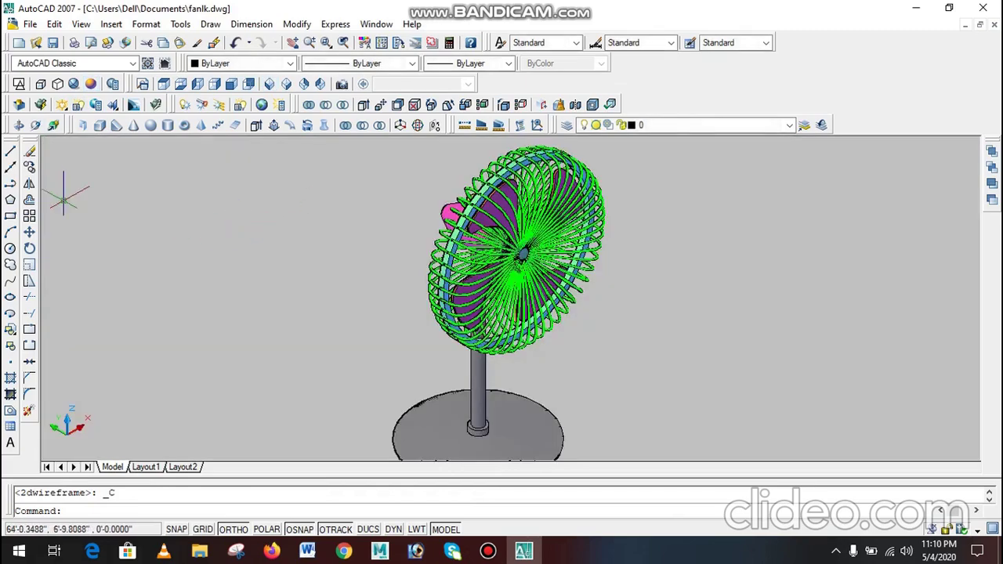
{"action": "left_click", "coordinate": [35, 125]}
{"action": "mouse_move", "coordinate": [511, 317]}
{"action": "left_mouse_down"}
{"action": "mouse_move", "coordinate": [499, 275]}
{"action": "mouse_move", "coordinate": [417, 276]}
{"action": "mouse_move", "coordinate": [470, 276]}
{"action": "mouse_move", "coordinate": [453, 276]}
{"action": "left_mouse_up"}
{"action": "scroll", "coordinate": [510, 297], "scroll_direction": "down", "scroll_amount": 3}
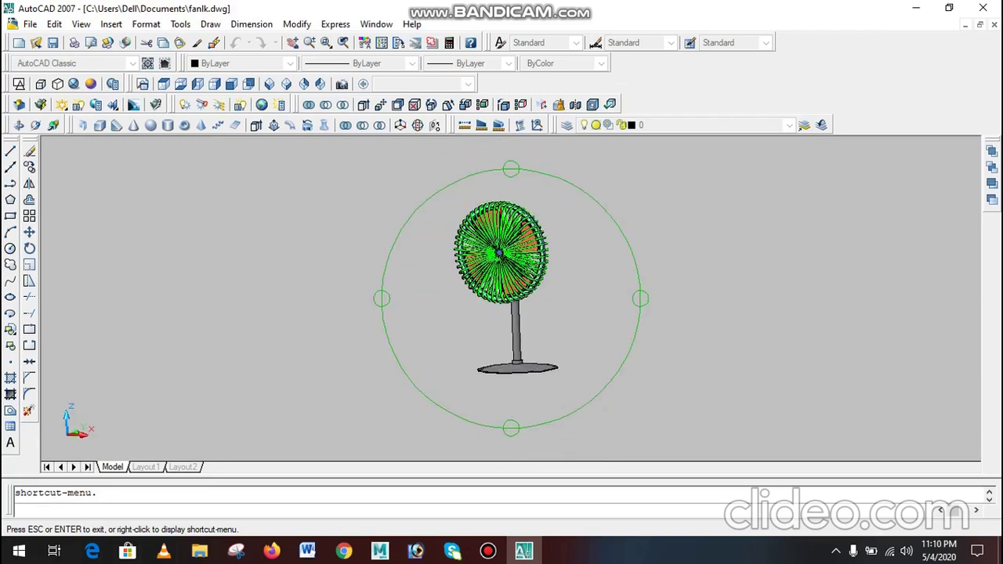
{"action": "scroll", "coordinate": [507, 214], "scroll_direction": "up", "scroll_amount": 3}
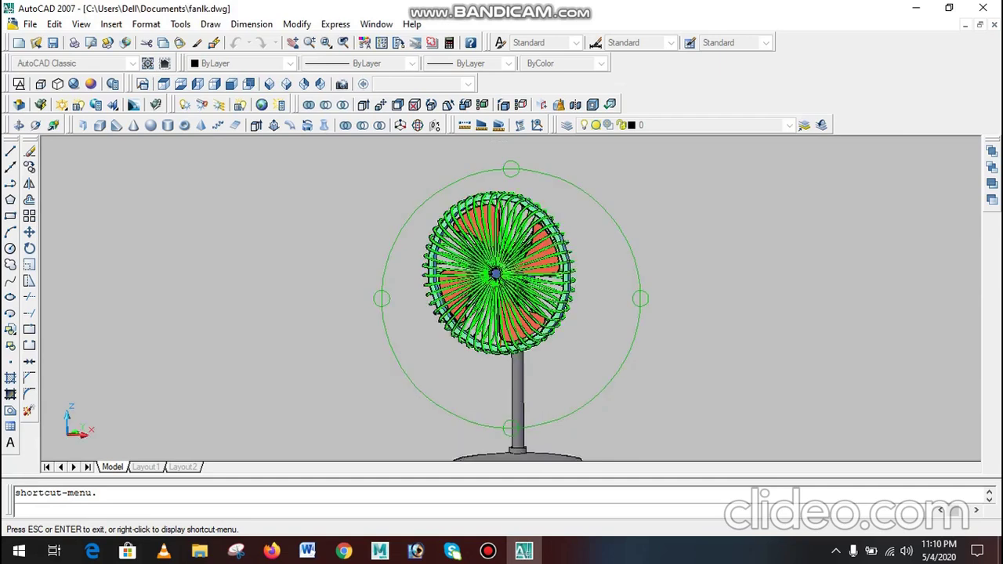
{"action": "left_click_drag", "start_coordinate": [502, 282], "coordinate": [504, 282]}
{"action": "key", "text": "Escape"}
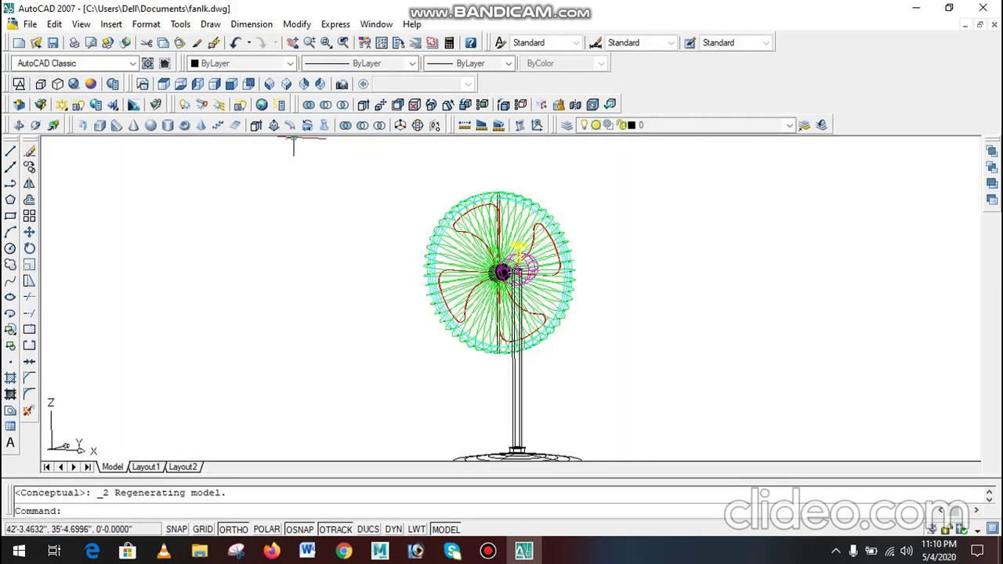
- In the top view, draw a low rectangular box enclosing the fan's footprint and extending well beyond it
{"action": "left_click", "coordinate": [163, 84]}
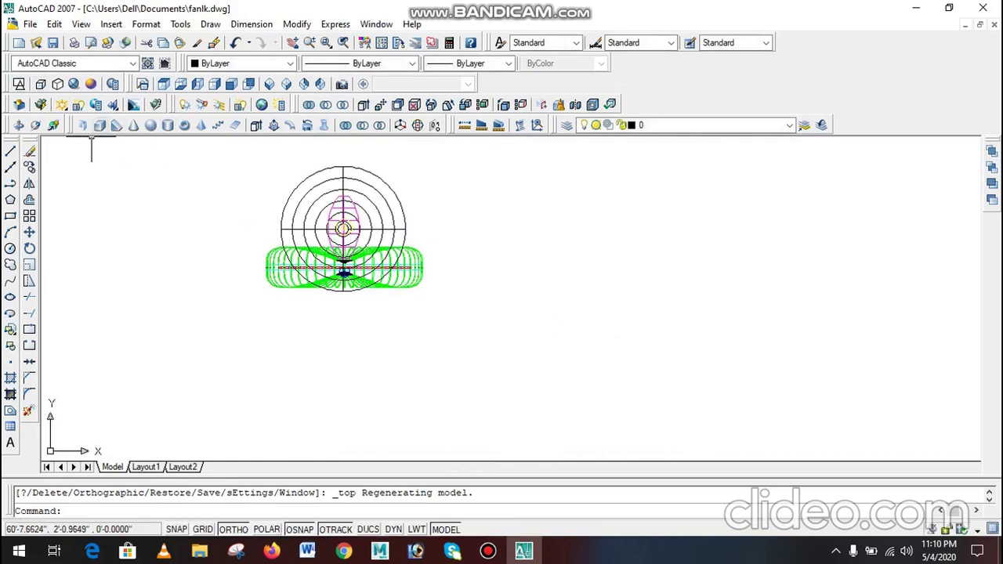
{"action": "left_click", "coordinate": [100, 126]}
{"action": "left_click", "coordinate": [186, 149]}
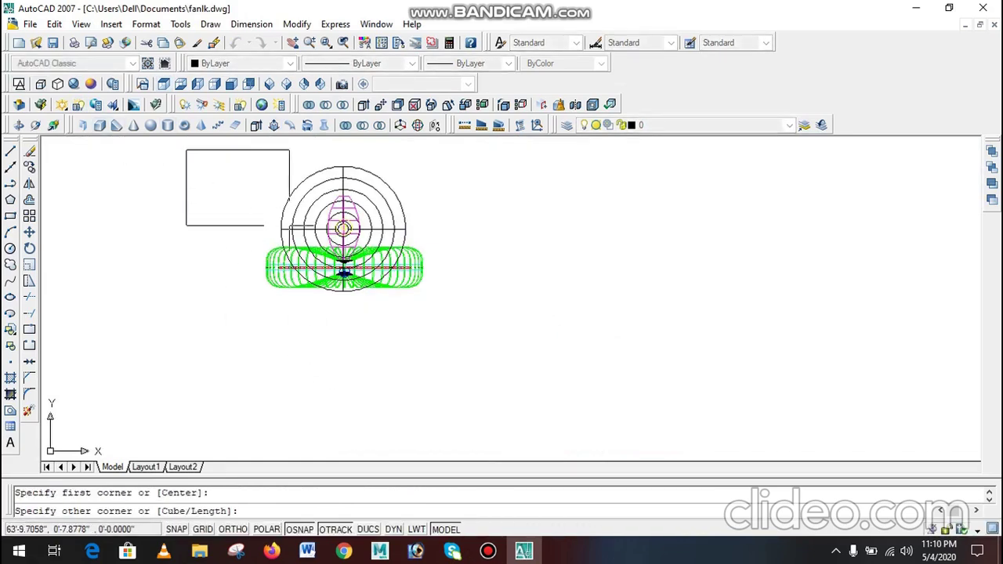
{"action": "left_click", "coordinate": [684, 418]}
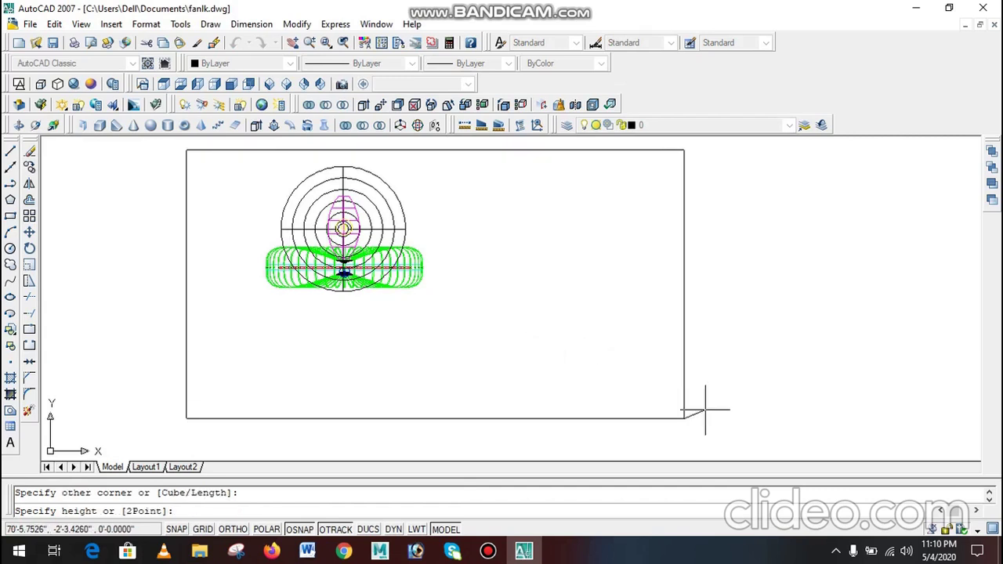
{"action": "left_click", "coordinate": [707, 406]}
- Colour the rectangular floor slab with index colour 31, selecting it in the southwest isometric view
{"action": "left_click", "coordinate": [286, 84]}
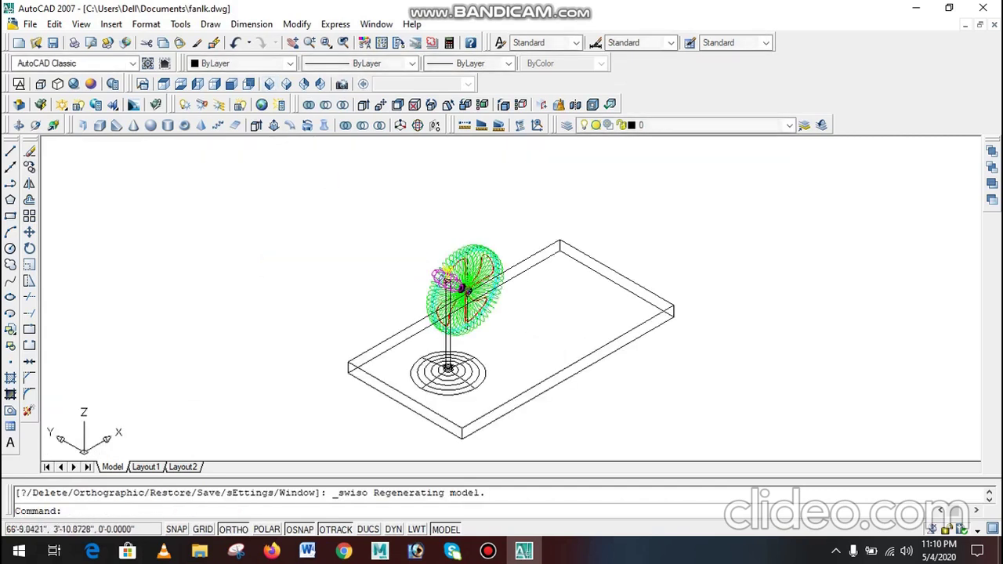
{"action": "left_click", "coordinate": [688, 398]}
{"action": "left_click", "coordinate": [568, 296]}
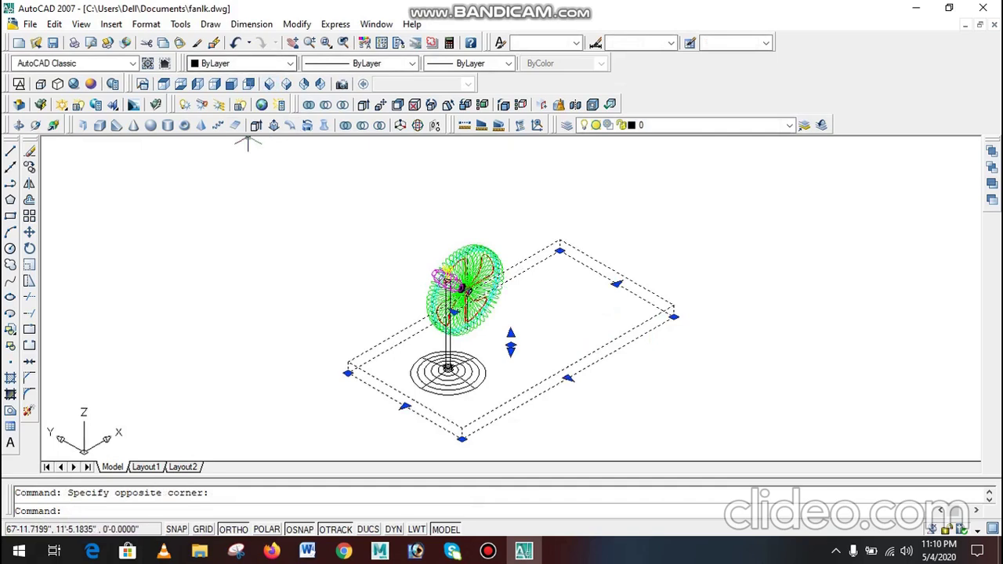
{"action": "left_click", "coordinate": [243, 63]}
{"action": "left_click", "coordinate": [223, 184]}
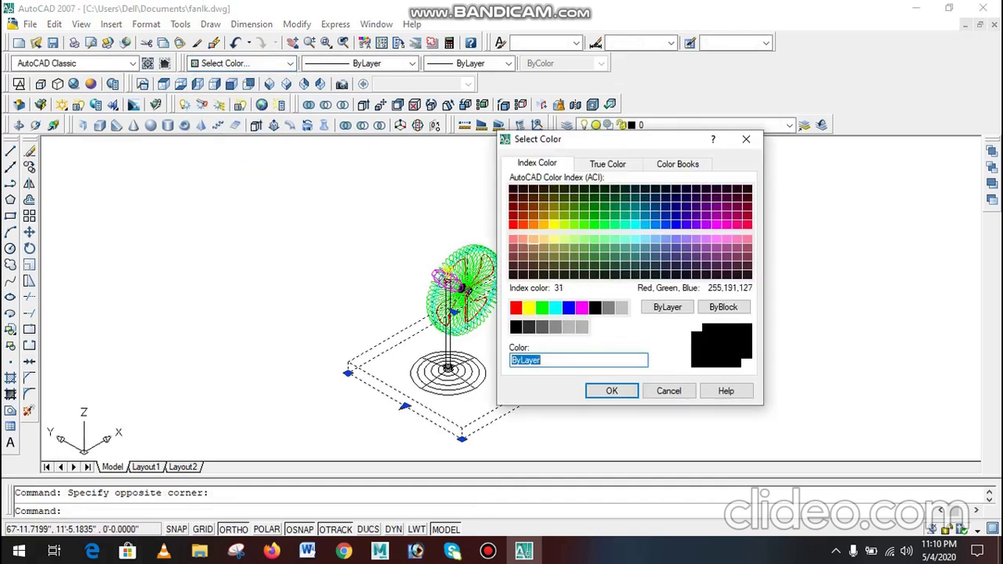
{"action": "left_click", "coordinate": [533, 239]}
{"action": "left_click", "coordinate": [612, 390]}
{"action": "key", "text": "Escape"}
- In the front view, move the floor slab straight down to the level of the fan's round base
{"action": "scroll", "coordinate": [439, 338], "scroll_direction": "up", "scroll_amount": 3}
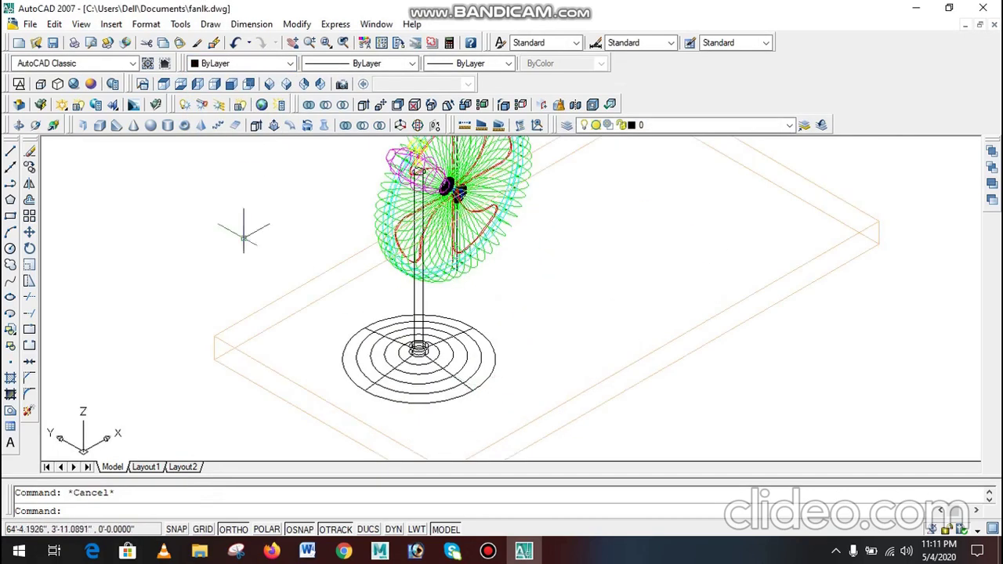
{"action": "left_click", "coordinate": [35, 125]}
{"action": "left_click_drag", "start_coordinate": [501, 330], "coordinate": [439, 302]}
{"action": "scroll", "coordinate": [498, 315], "scroll_direction": "down", "scroll_amount": 2}
{"action": "key", "text": "Escape"}
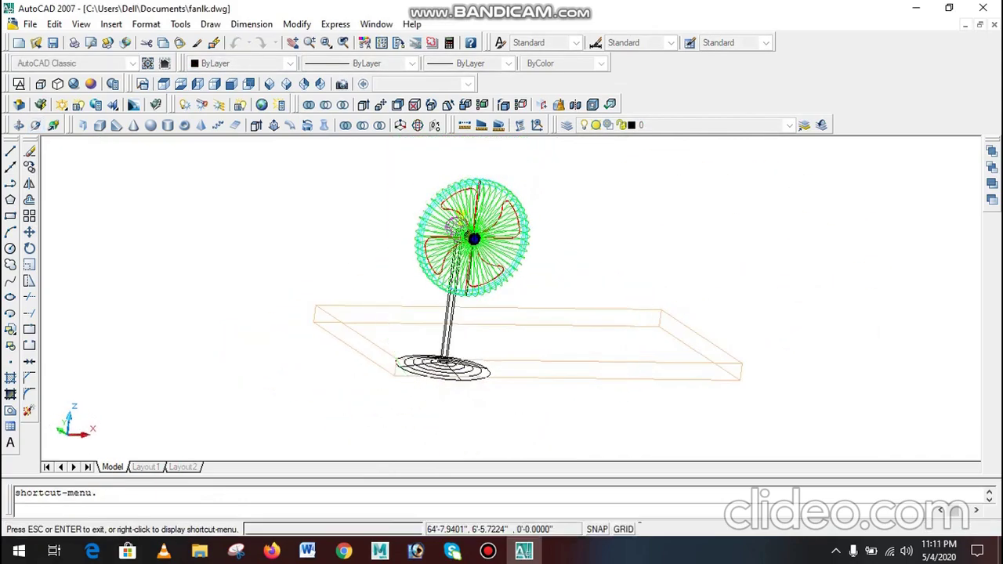
{"action": "left_click", "coordinate": [231, 84]}
{"action": "scroll", "coordinate": [442, 288], "scroll_direction": "down", "scroll_amount": 2}
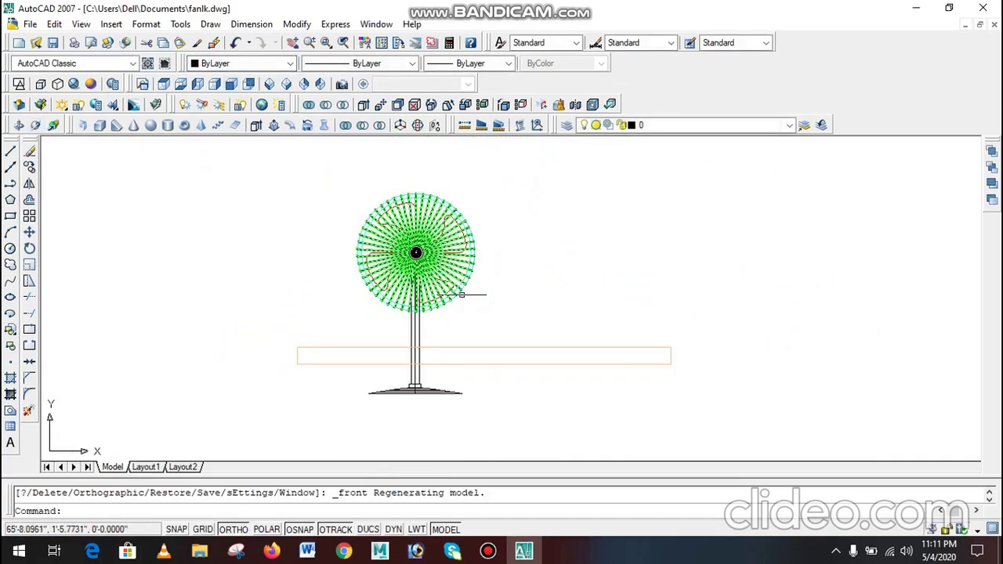
{"action": "type", "text": "m"}
{"action": "key", "text": "space"}
{"action": "left_click", "coordinate": [526, 304]}
{"action": "left_click", "coordinate": [521, 355]}
{"action": "key", "text": "space"}
{"action": "left_click", "coordinate": [628, 274]}
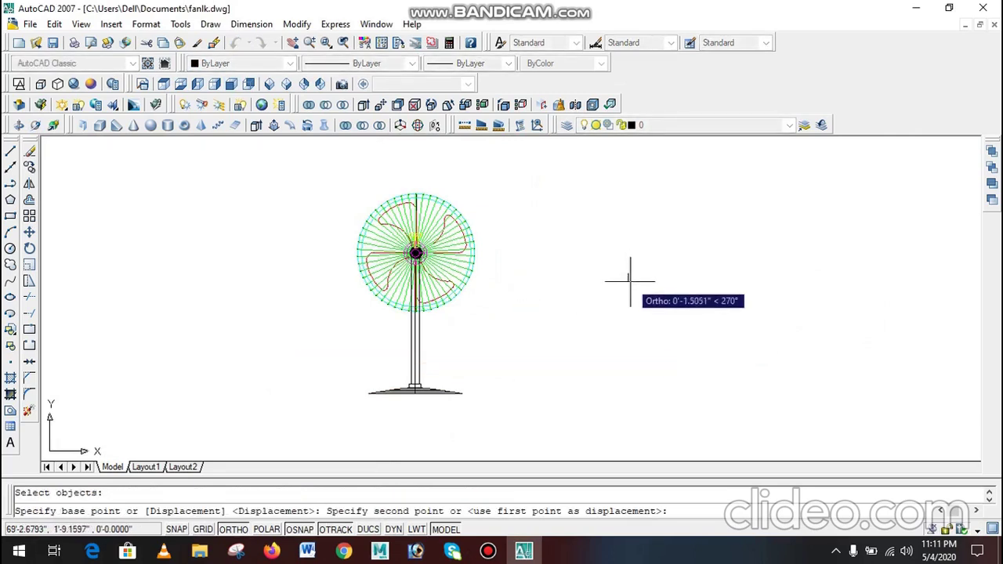
{"action": "left_click", "coordinate": [635, 317]}
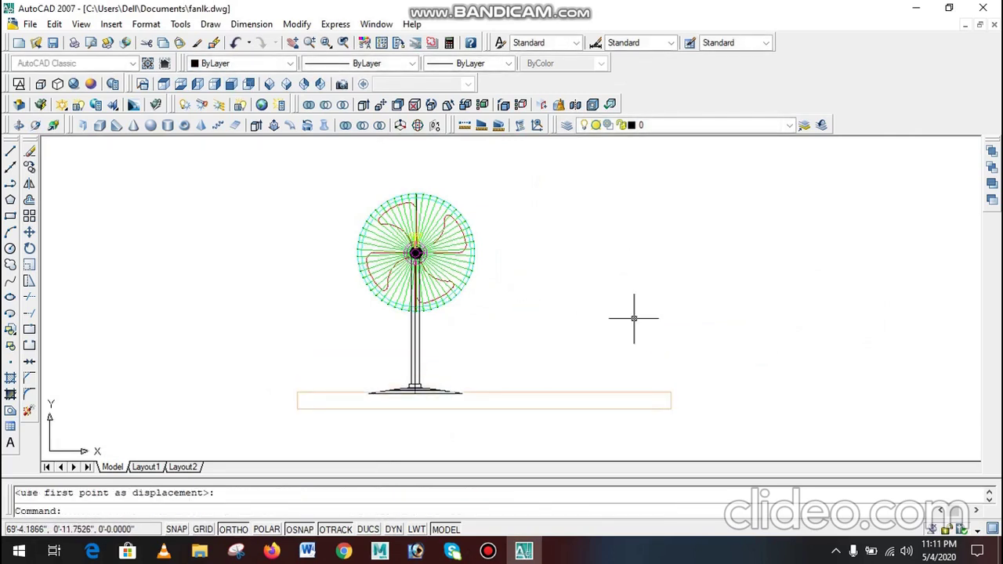
- Nudge the slab down about 0.6" so its upper face sits just beneath the fan's base
{"action": "type", "text": "m"}
{"action": "key", "text": "space"}
{"action": "left_click", "coordinate": [508, 393]}
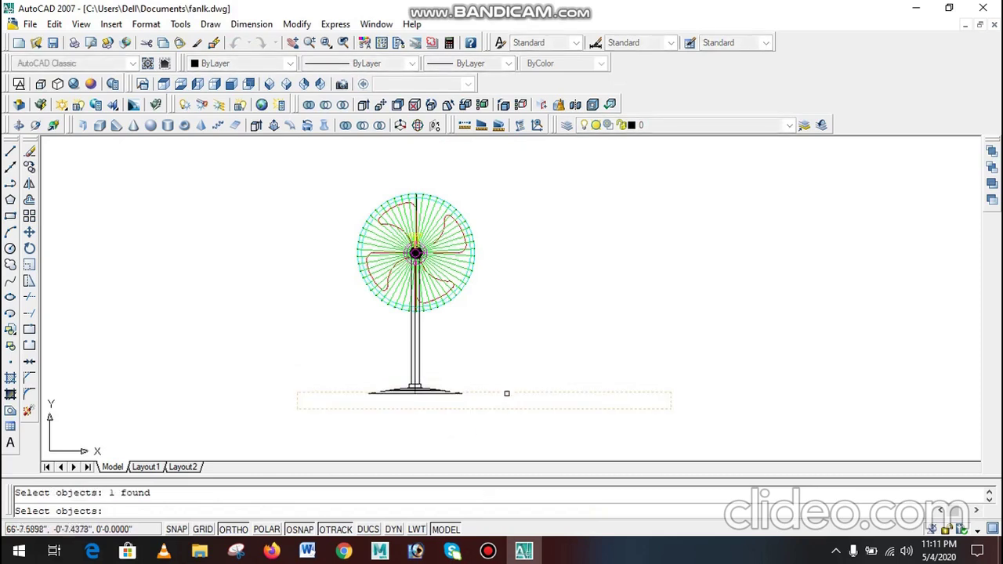
{"action": "scroll", "coordinate": [506, 392], "scroll_direction": "up", "scroll_amount": 5}
{"action": "key", "text": "space"}
{"action": "left_click", "coordinate": [498, 262]}
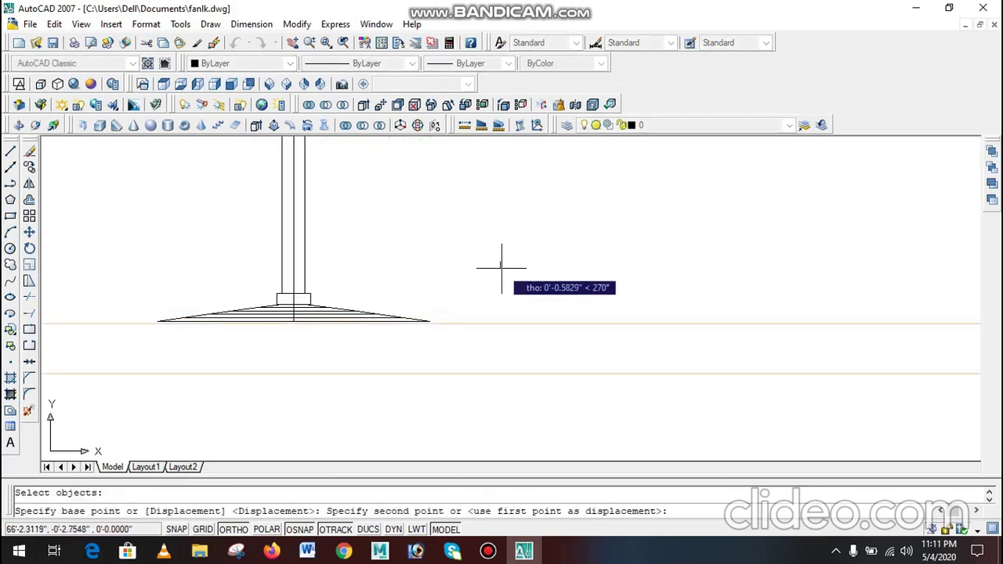
{"action": "left_click", "coordinate": [502, 267]}
{"action": "scroll", "coordinate": [502, 266], "scroll_direction": "down", "scroll_amount": 3}
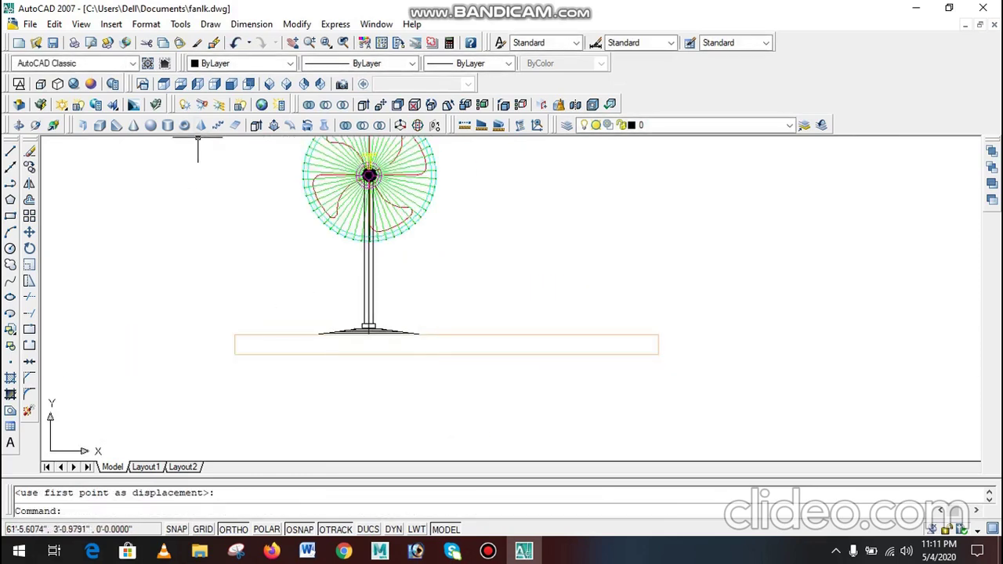
- Examine the wireframe fan and slab from the northeast isometric view and by orbiting around to the fan's front
{"action": "left_click", "coordinate": [304, 84]}
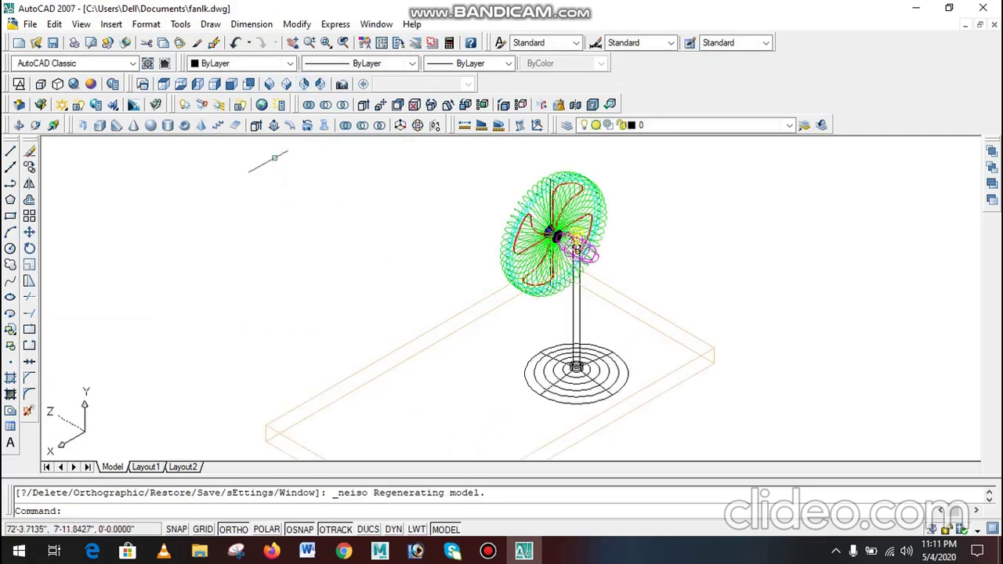
{"action": "left_click", "coordinate": [35, 125]}
{"action": "left_click_drag", "start_coordinate": [462, 306], "coordinate": [636, 296]}
{"action": "scroll", "coordinate": [545, 270], "scroll_direction": "down", "scroll_amount": 1}
{"action": "scroll", "coordinate": [546, 270], "scroll_direction": "up", "scroll_amount": 3}
{"action": "left_click_drag", "start_coordinate": [545, 270], "coordinate": [563, 255]}
{"action": "scroll", "coordinate": [549, 268], "scroll_direction": "down", "scroll_amount": 2}
{"action": "scroll", "coordinate": [566, 239], "scroll_direction": "up", "scroll_amount": 2}
{"action": "scroll", "coordinate": [546, 268], "scroll_direction": "down", "scroll_amount": 2}
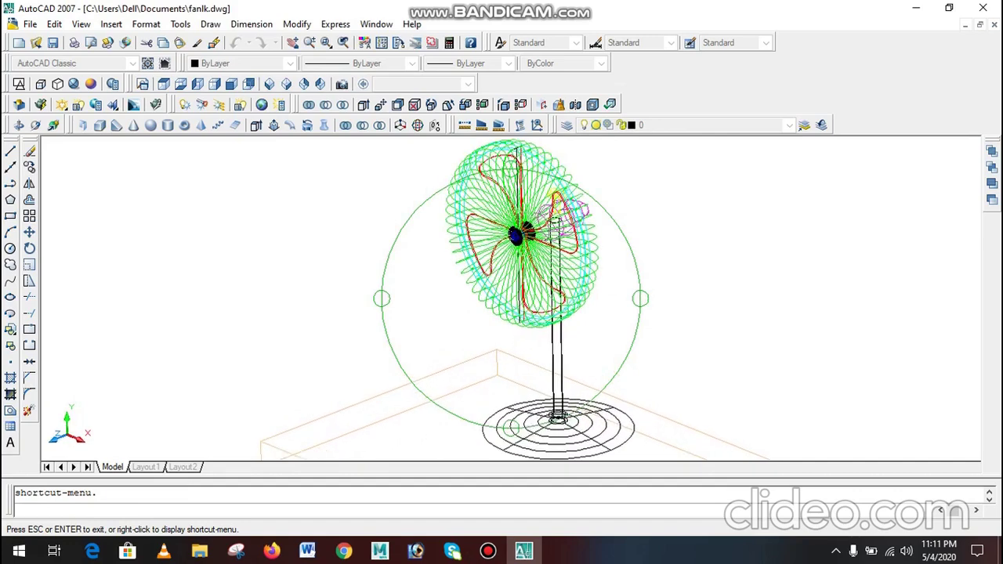
{"action": "left_click_drag", "start_coordinate": [566, 207], "coordinate": [554, 212]}
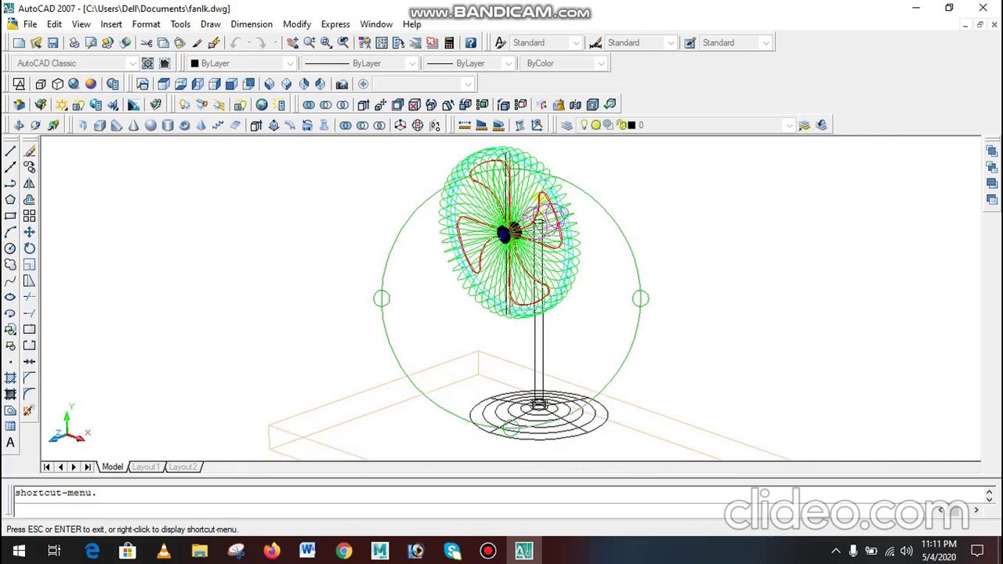
{"action": "key", "text": "Escape"}
- Compare conceptual and realistic shading on the fan and slab, and orbit the conceptually shaded model around its front
{"action": "left_click", "coordinate": [90, 84]}
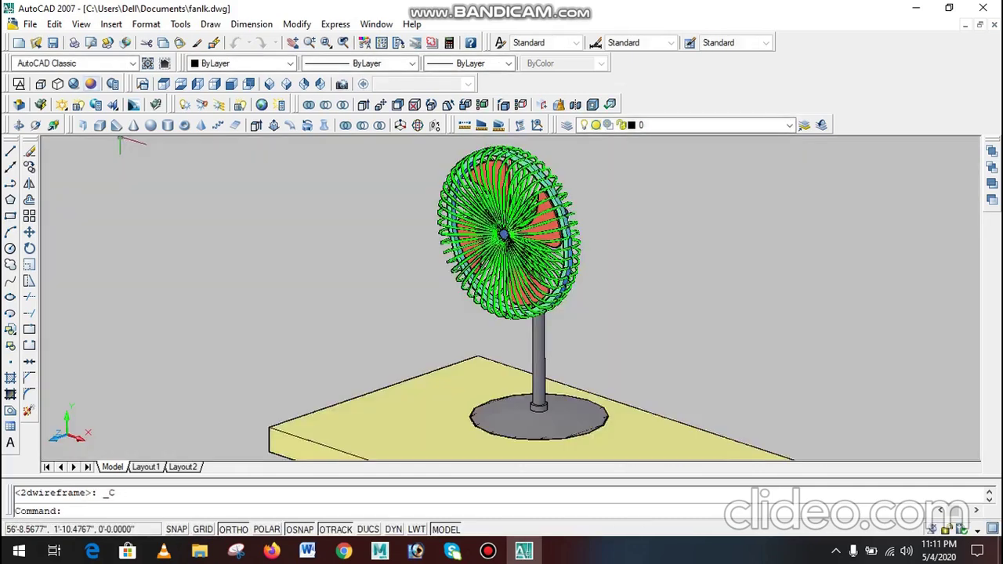
{"action": "left_click", "coordinate": [72, 84]}
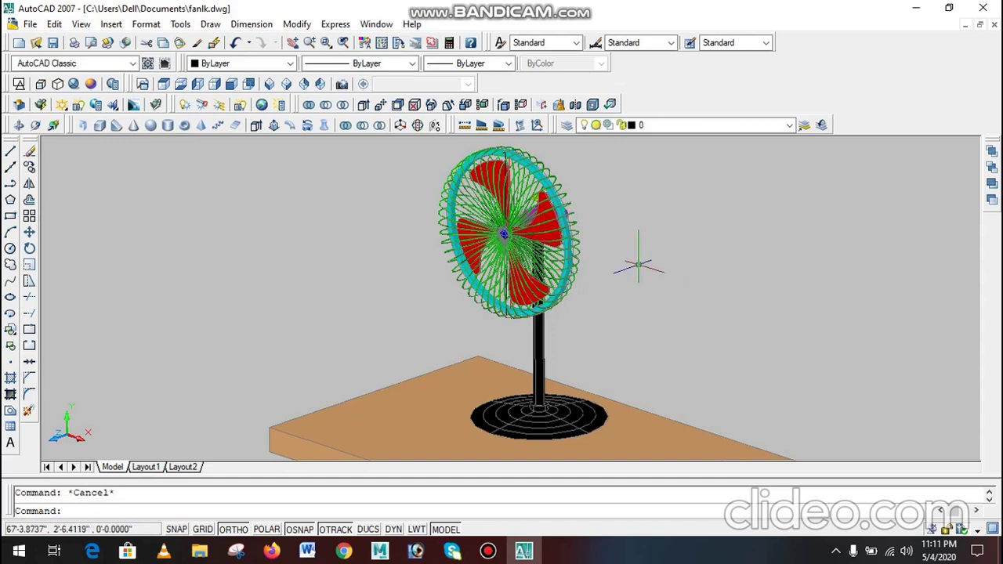
{"action": "left_click", "coordinate": [91, 84]}
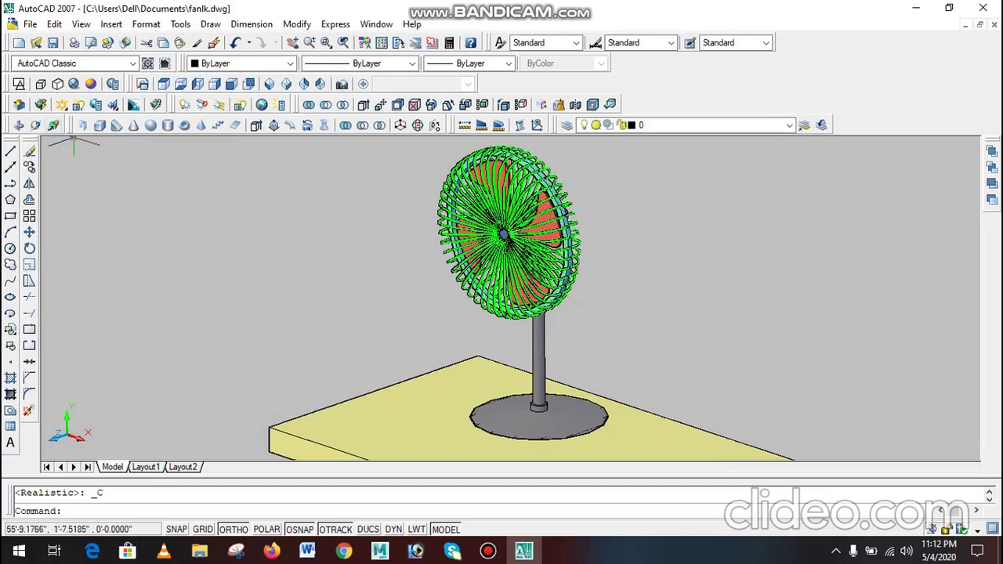
{"action": "left_click", "coordinate": [36, 125]}
{"action": "mouse_move", "coordinate": [517, 274]}
{"action": "left_mouse_down"}
{"action": "mouse_move", "coordinate": [436, 276]}
{"action": "mouse_move", "coordinate": [518, 269]}
{"action": "mouse_move", "coordinate": [498, 274]}
{"action": "left_mouse_up"}
{"action": "left_click_drag", "start_coordinate": [505, 233], "coordinate": [565, 223]}
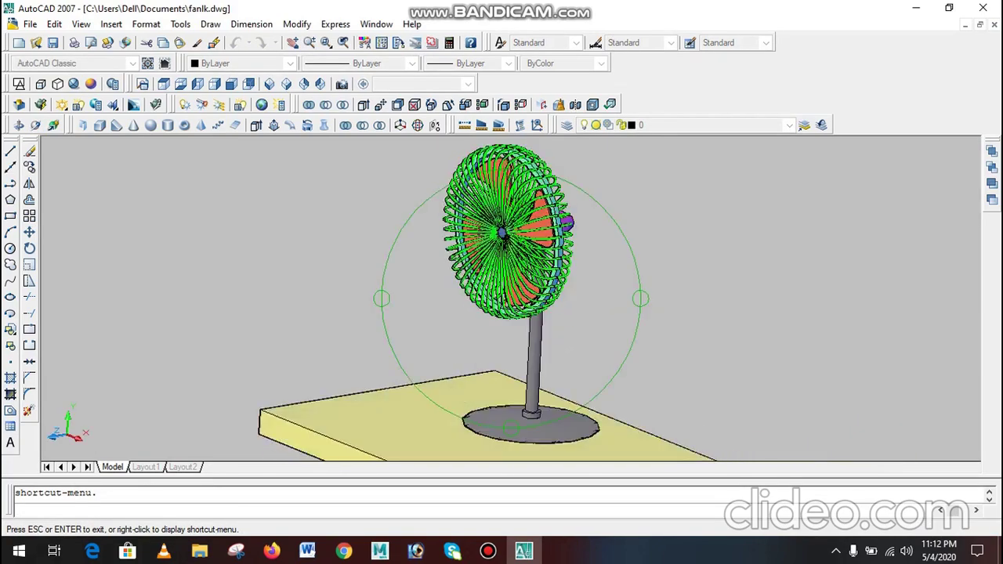
{"action": "left_click_drag", "start_coordinate": [544, 276], "coordinate": [513, 288]}
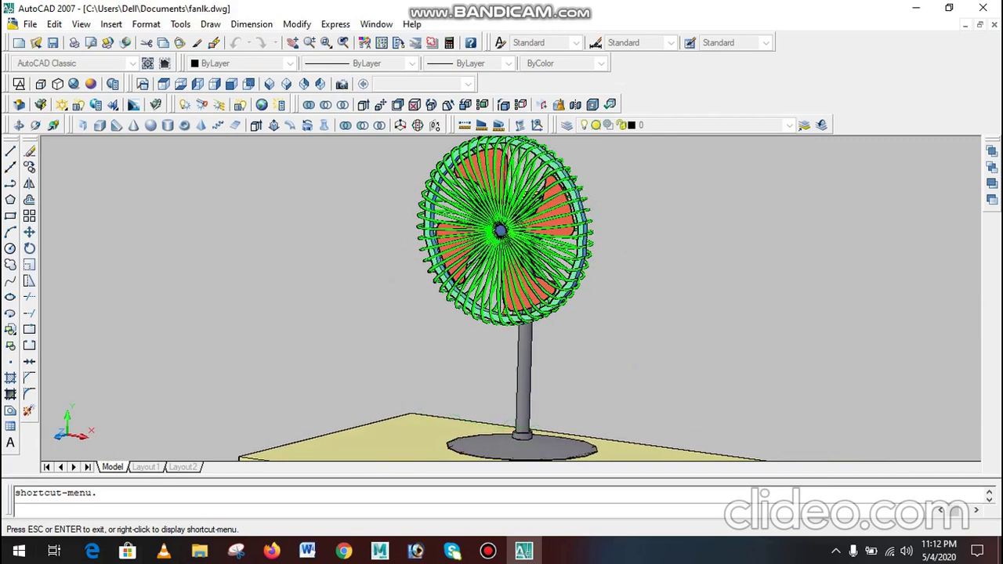
{"action": "key", "text": "Escape"}
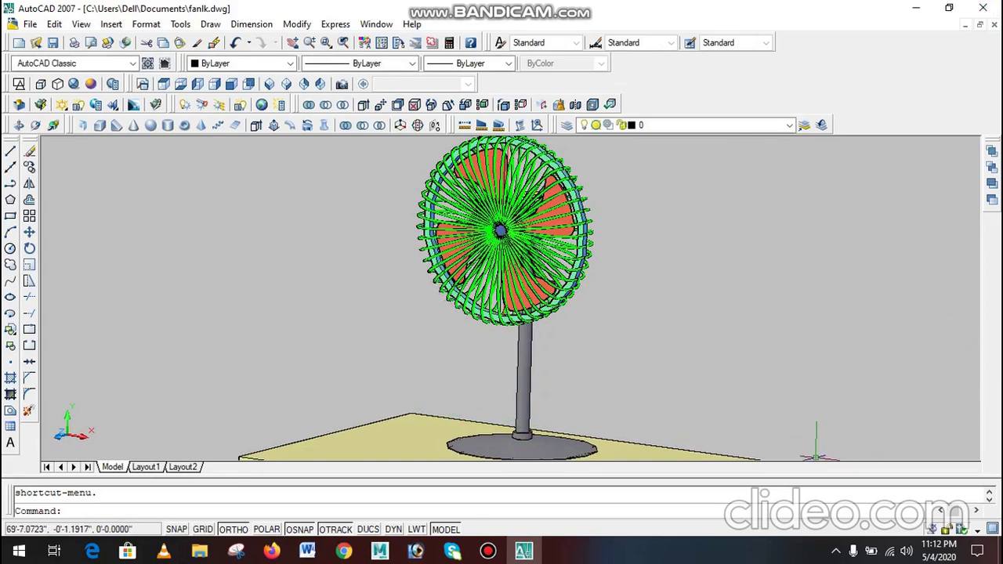